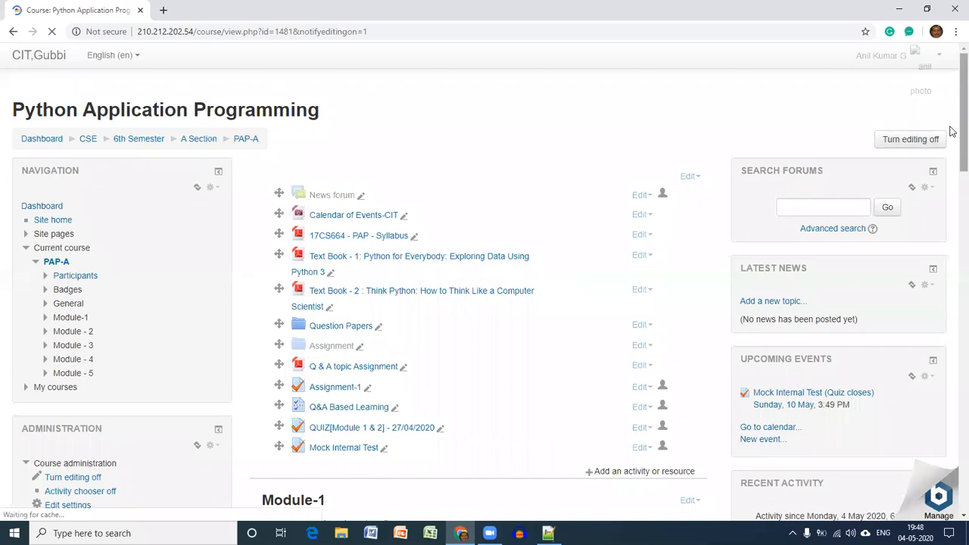
Step: Add a new Quiz activity to the general section at the start of the Python Application Programming course
{"action": "scroll", "coordinate": [951, 163], "scroll_direction": "down", "scroll_amount": 2}
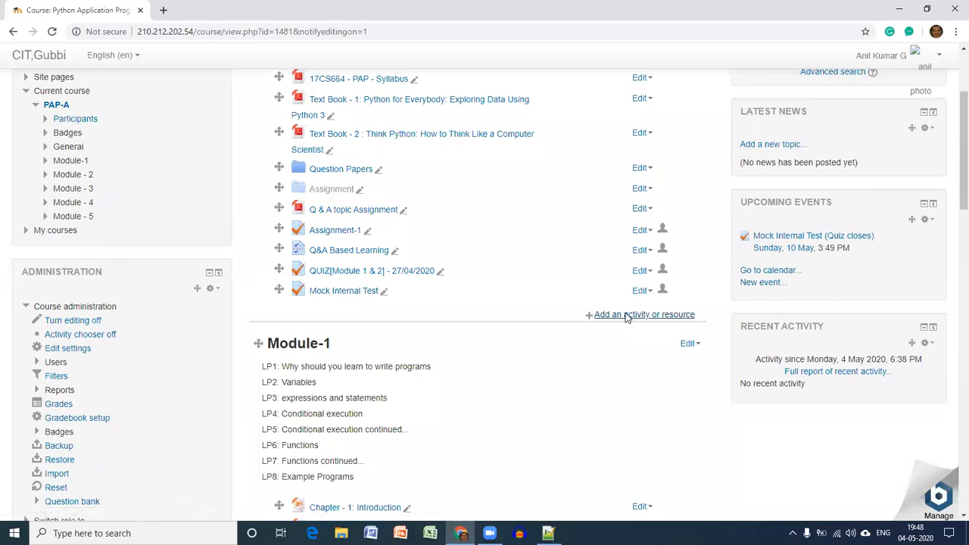
{"action": "left_click", "coordinate": [627, 315]}
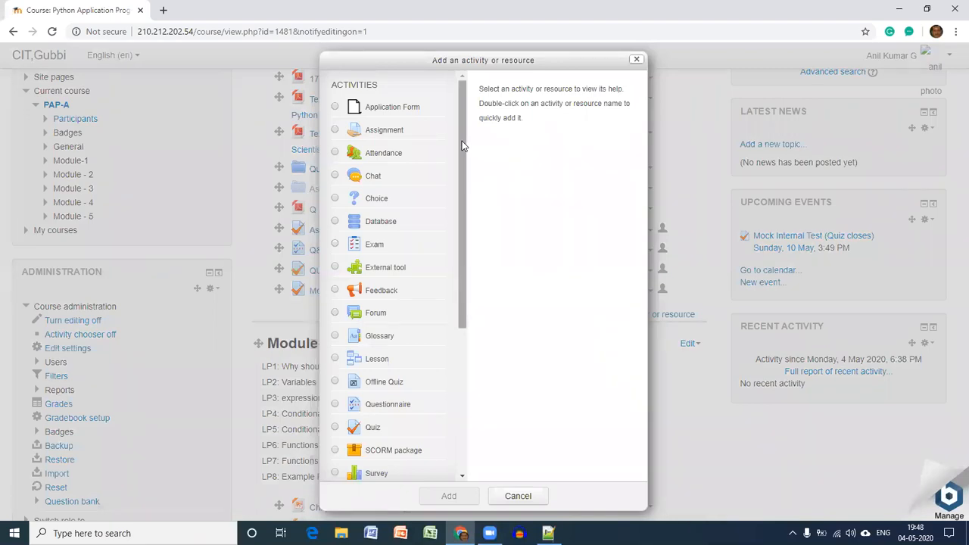
{"action": "left_click_drag", "start_coordinate": [462, 162], "coordinate": [462, 236]}
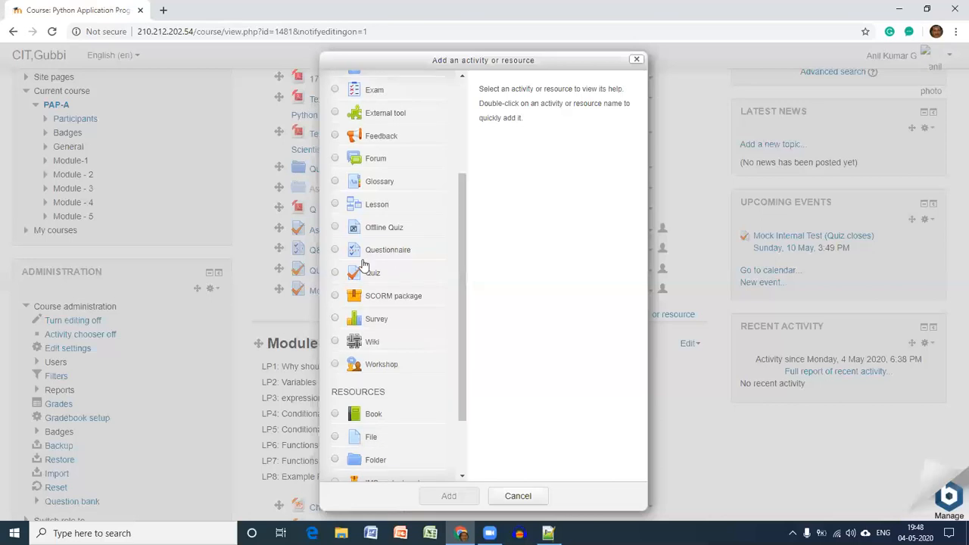
{"action": "left_click", "coordinate": [336, 274]}
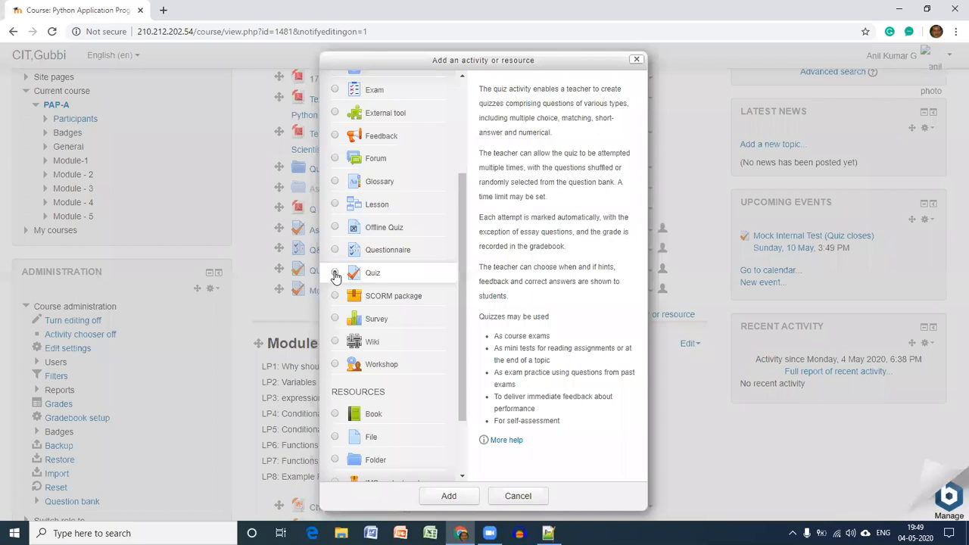
{"action": "left_click", "coordinate": [336, 274]}
{"action": "left_click", "coordinate": [425, 499]}
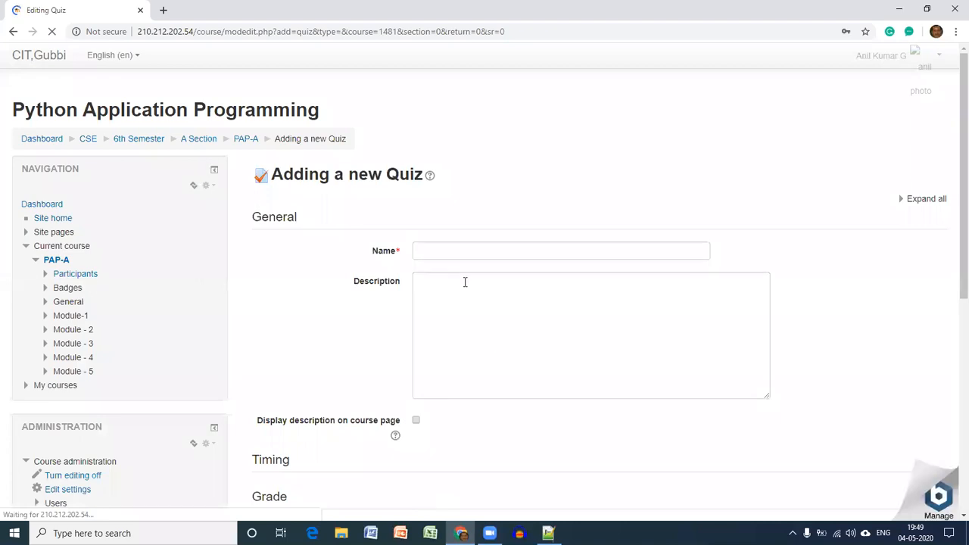
Step: Name the new quiz "1st Internal Test"
{"action": "left_click", "coordinate": [452, 254]}
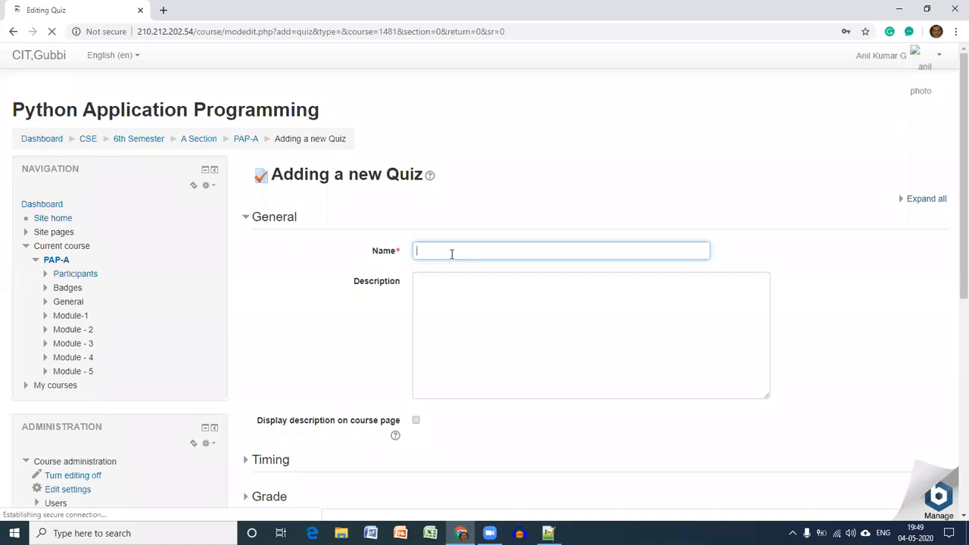
{"action": "type", "text": "1"}
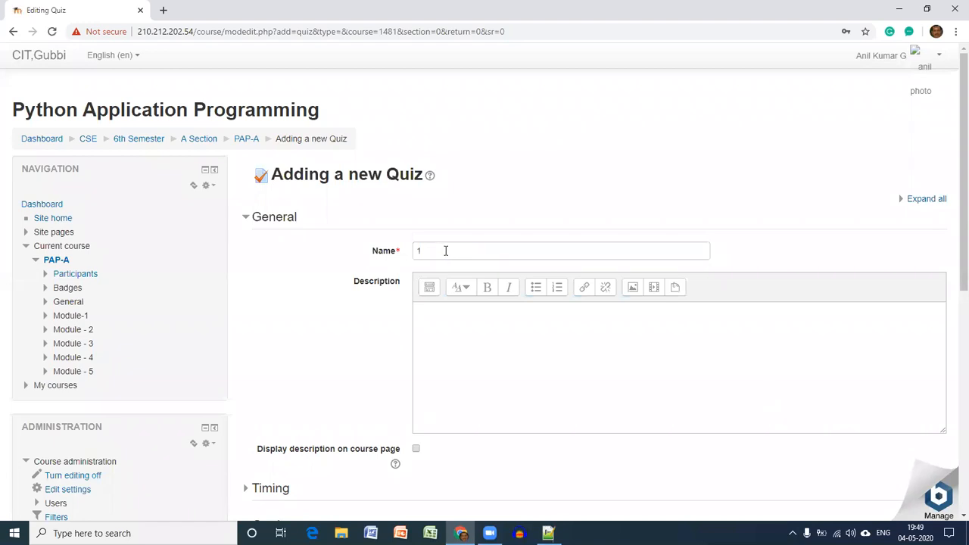
{"action": "left_click", "coordinate": [445, 251]}
{"action": "type", "text": "1st Inte"}
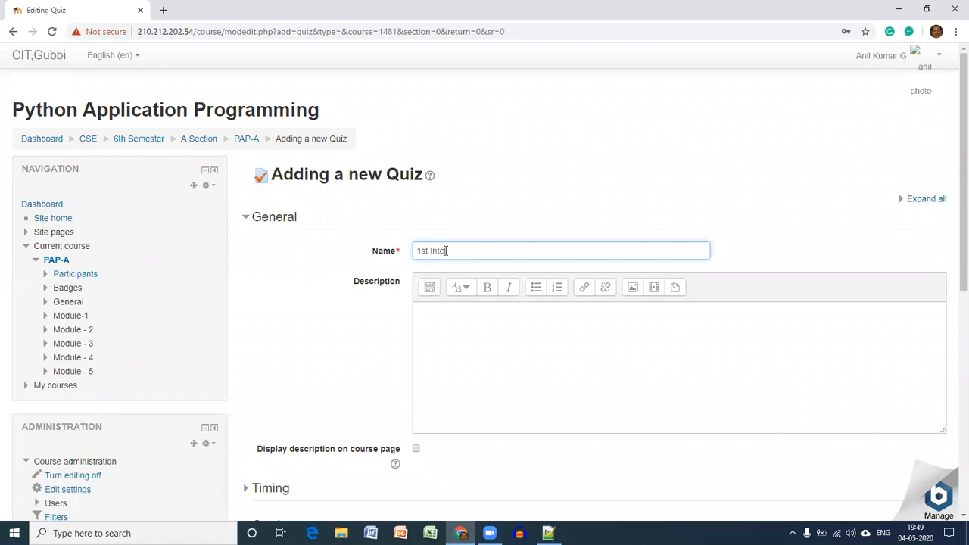
{"action": "type", "text": "rnal Test"}
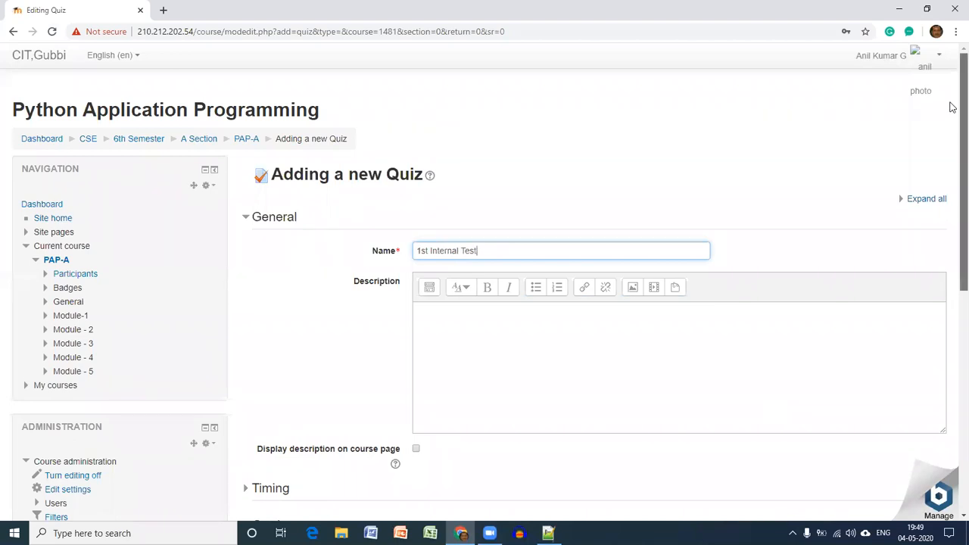
Step: Enable the quiz's opening time in the timing settings and set it to 5 May 2020, 09:30
{"action": "scroll", "coordinate": [950, 117], "scroll_direction": "down", "scroll_amount": 1}
{"action": "scroll", "coordinate": [951, 140], "scroll_direction": "down", "scroll_amount": 2}
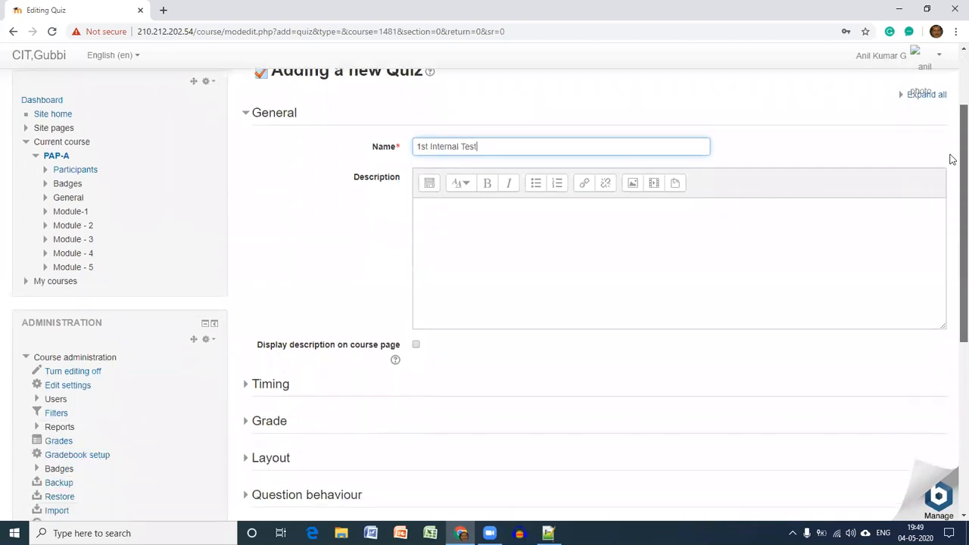
{"action": "scroll", "coordinate": [951, 151], "scroll_direction": "up", "scroll_amount": 1}
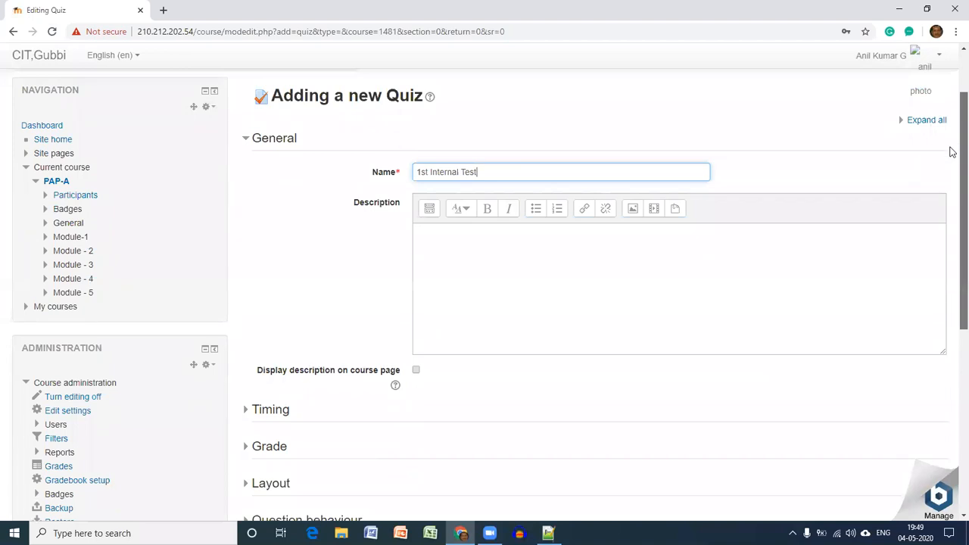
{"action": "scroll", "coordinate": [951, 152], "scroll_direction": "down", "scroll_amount": 4}
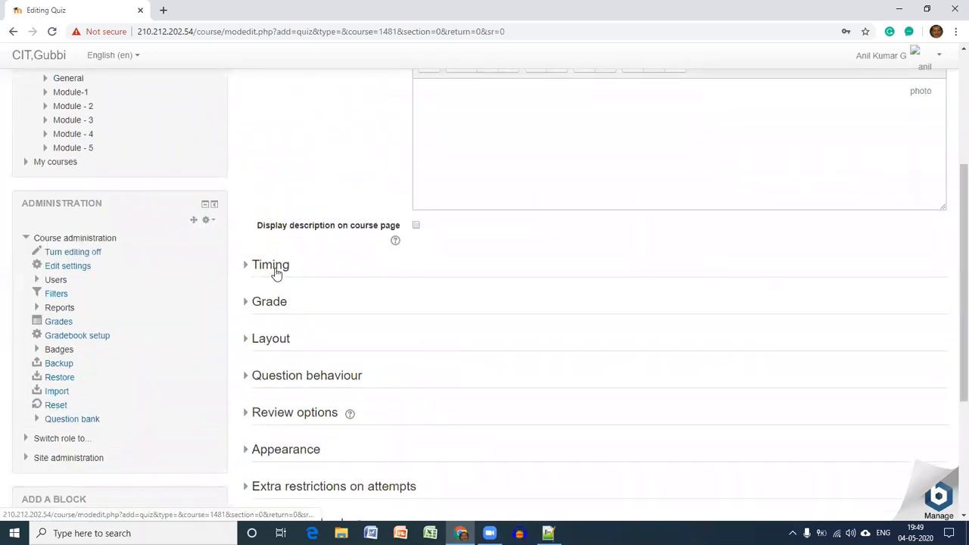
{"action": "left_click", "coordinate": [274, 269]}
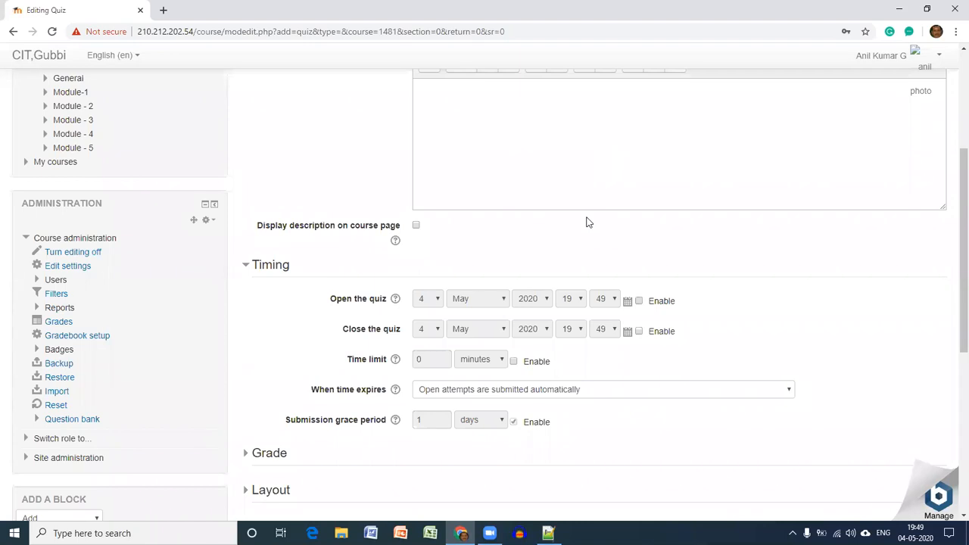
{"action": "left_click", "coordinate": [638, 301]}
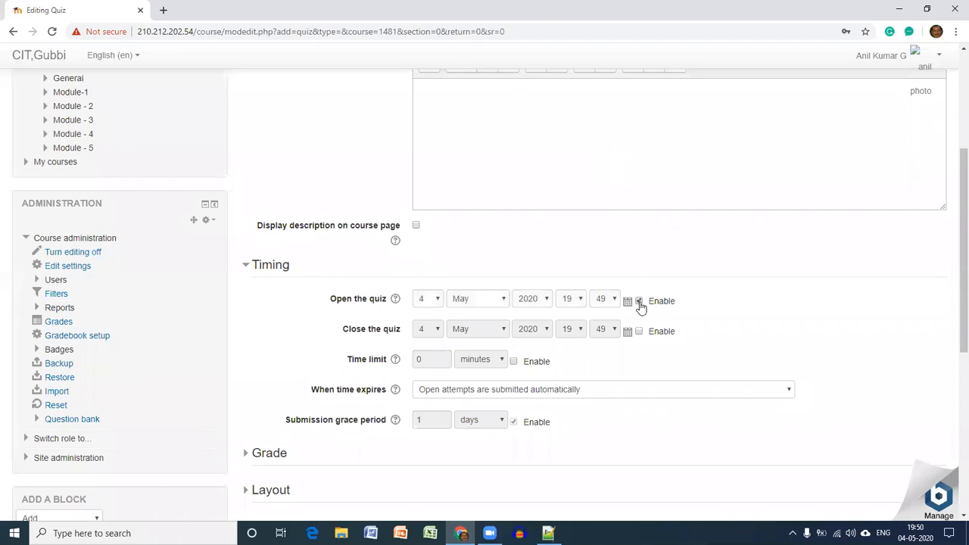
{"action": "left_click", "coordinate": [436, 303]}
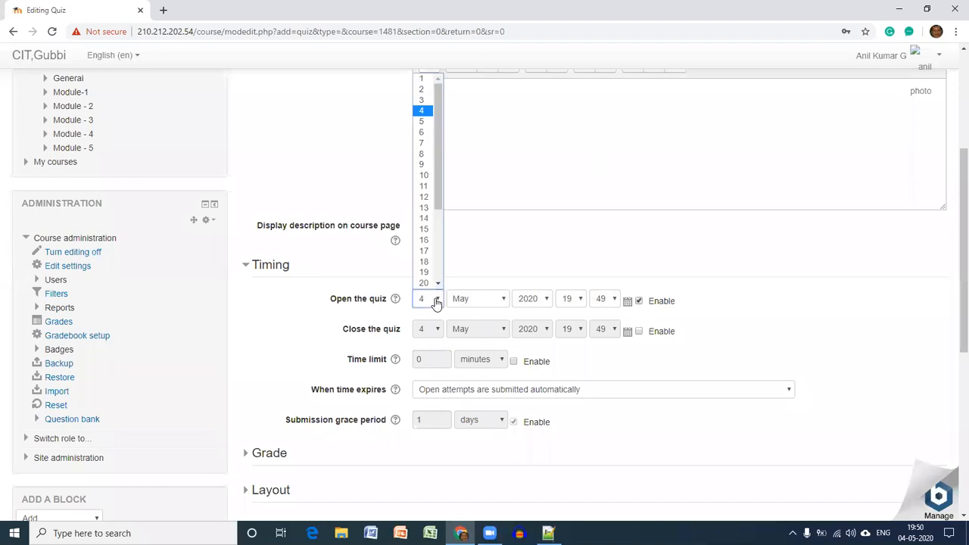
{"action": "left_click", "coordinate": [423, 124]}
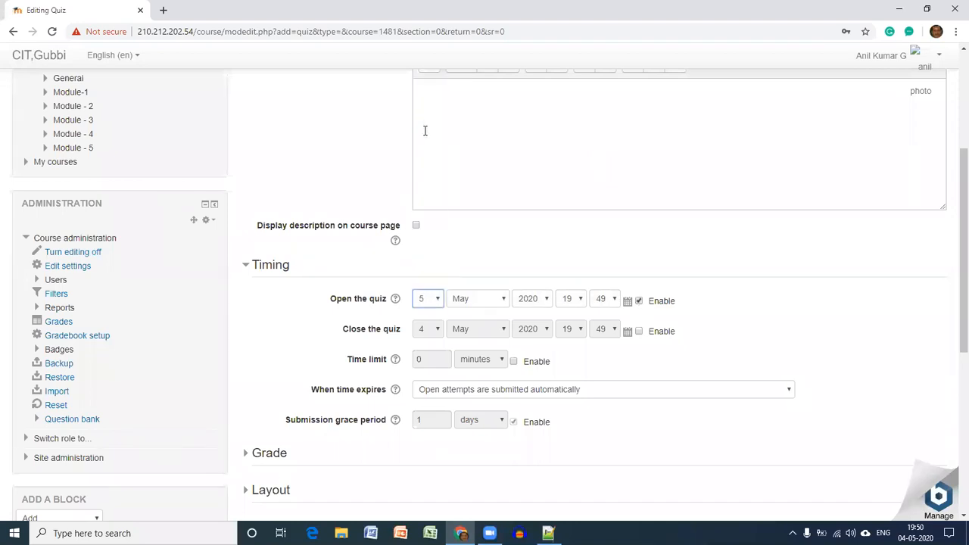
{"action": "left_click", "coordinate": [581, 302]}
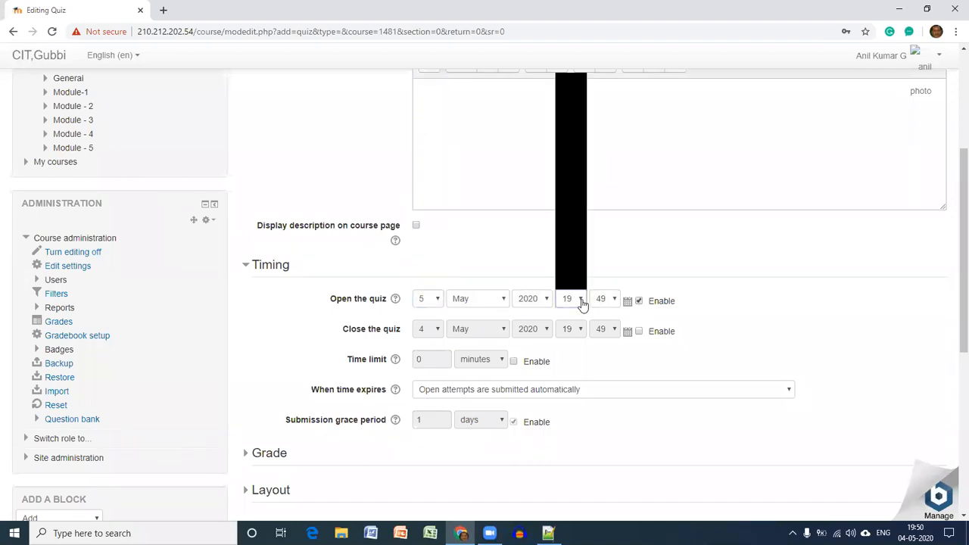
{"action": "left_click", "coordinate": [567, 175]}
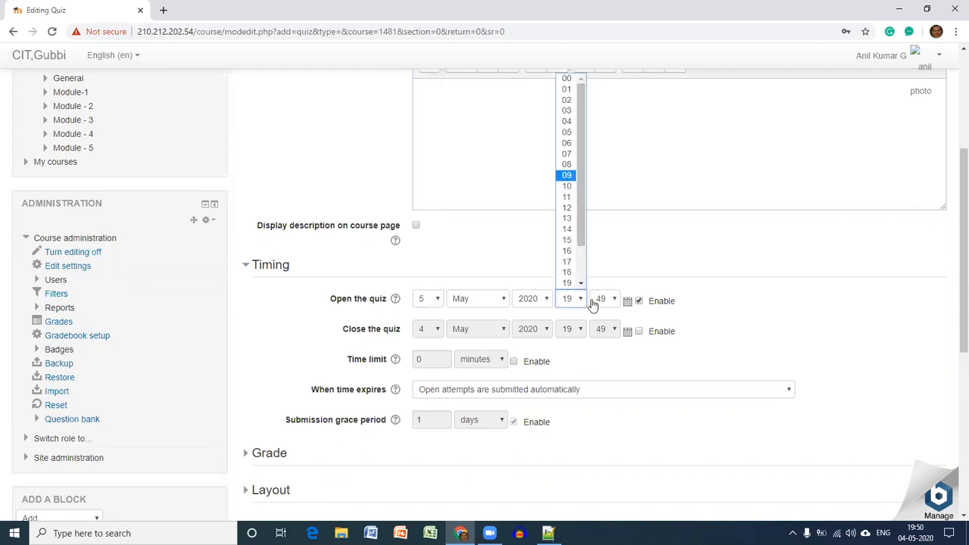
{"action": "left_click", "coordinate": [615, 302]}
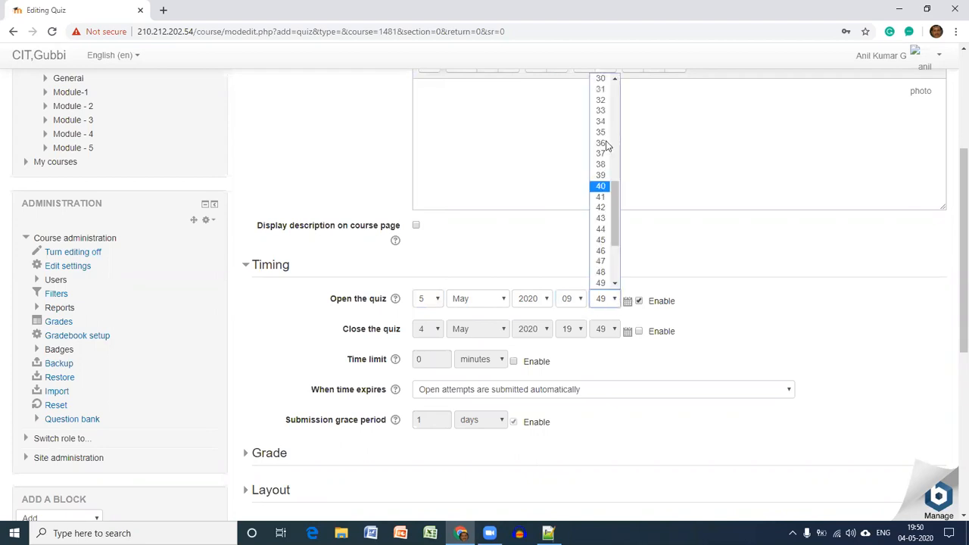
{"action": "left_click_drag", "start_coordinate": [616, 214], "coordinate": [615, 198]}
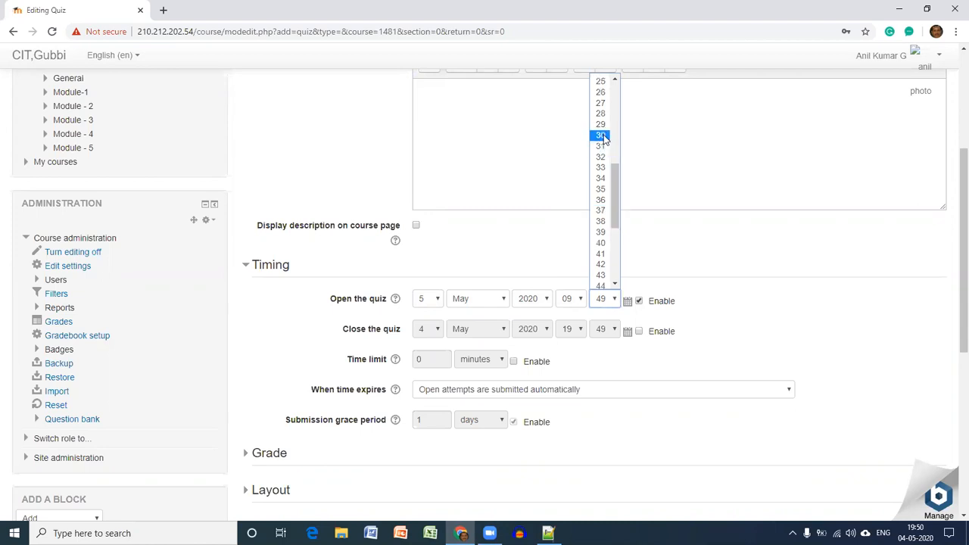
{"action": "left_click", "coordinate": [601, 134]}
{"action": "left_click", "coordinate": [790, 367]}
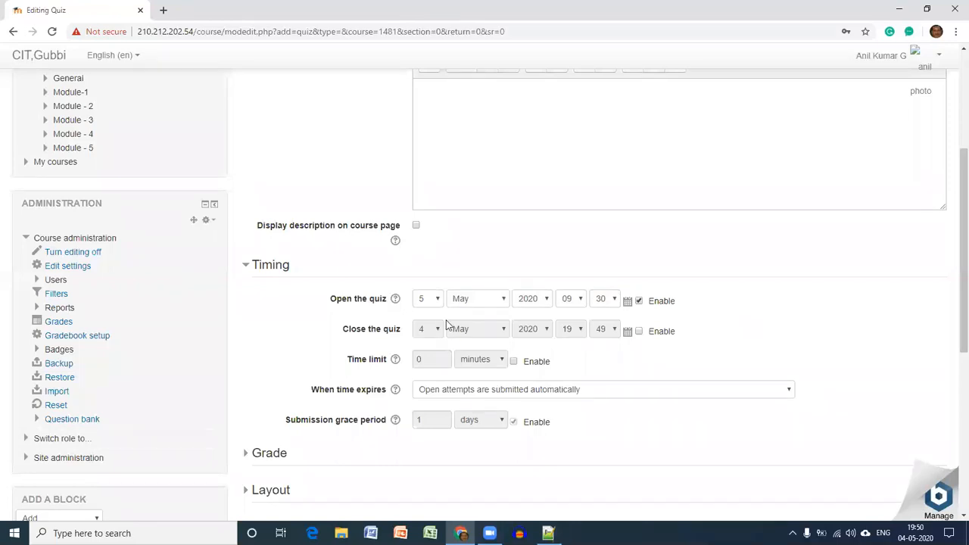
Step: Enable the quiz's closing time and set it to 5 May 2020, 11:00
{"action": "left_click", "coordinate": [638, 330]}
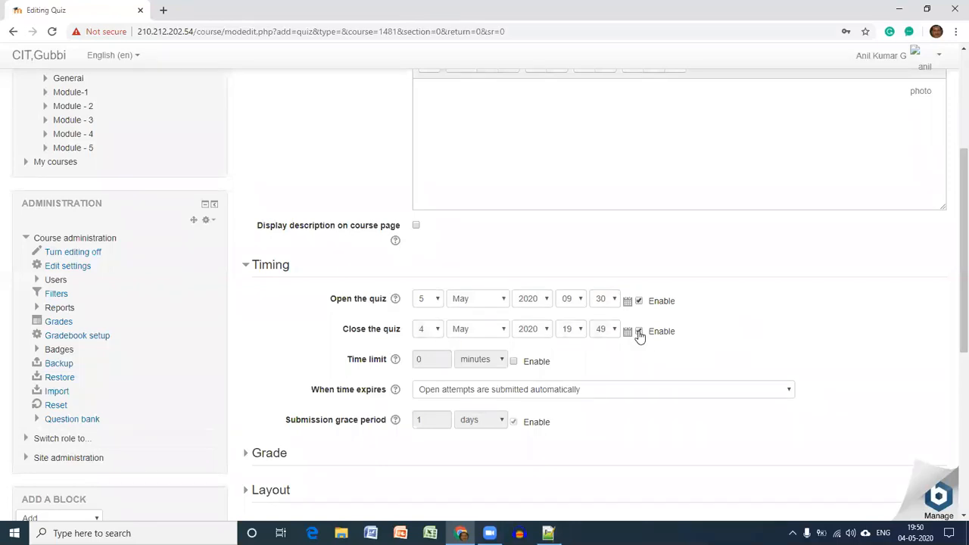
{"action": "left_click", "coordinate": [436, 331]}
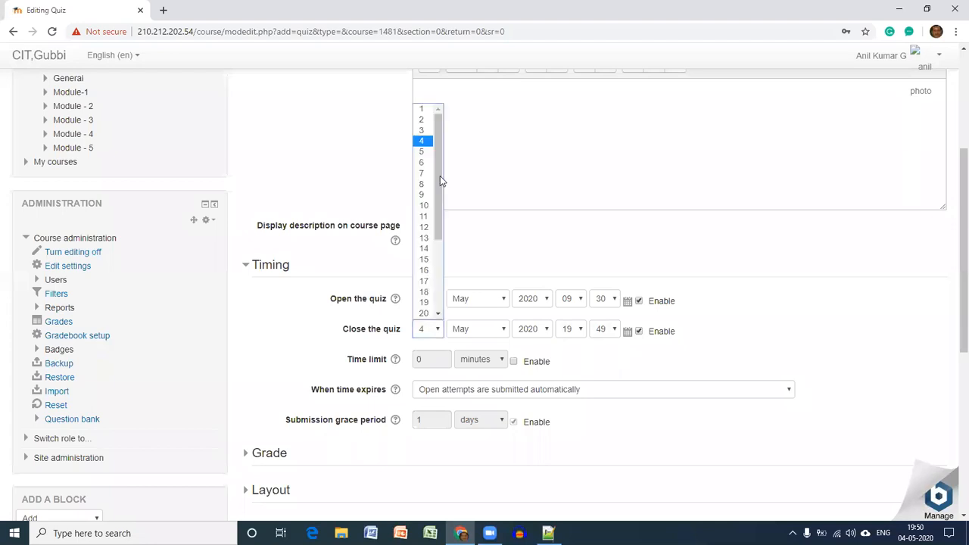
{"action": "left_click", "coordinate": [426, 154]}
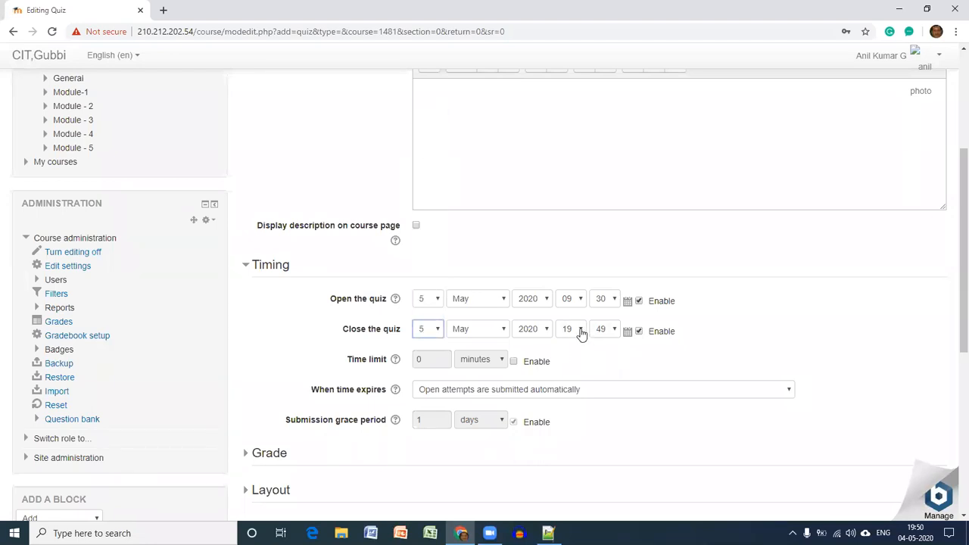
{"action": "left_click", "coordinate": [581, 331]}
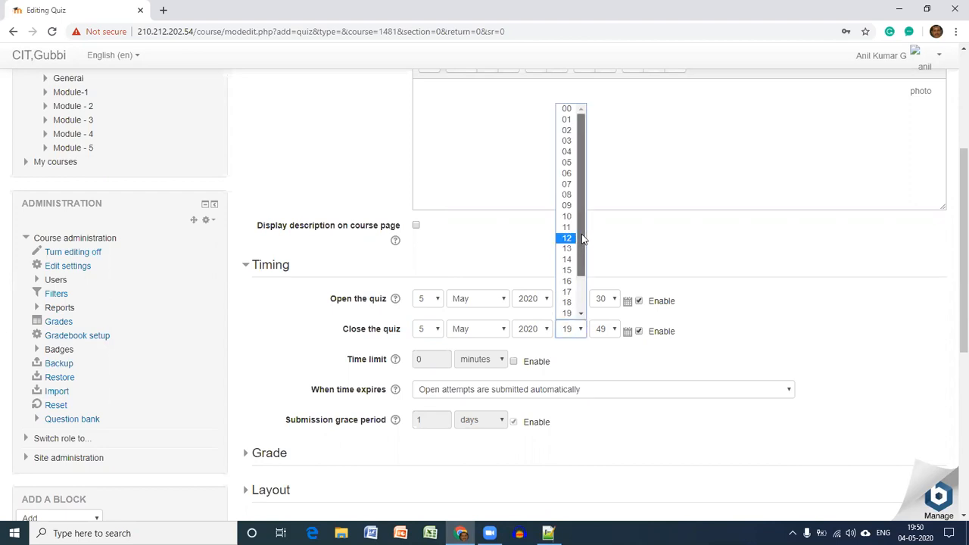
{"action": "left_click", "coordinate": [574, 227]}
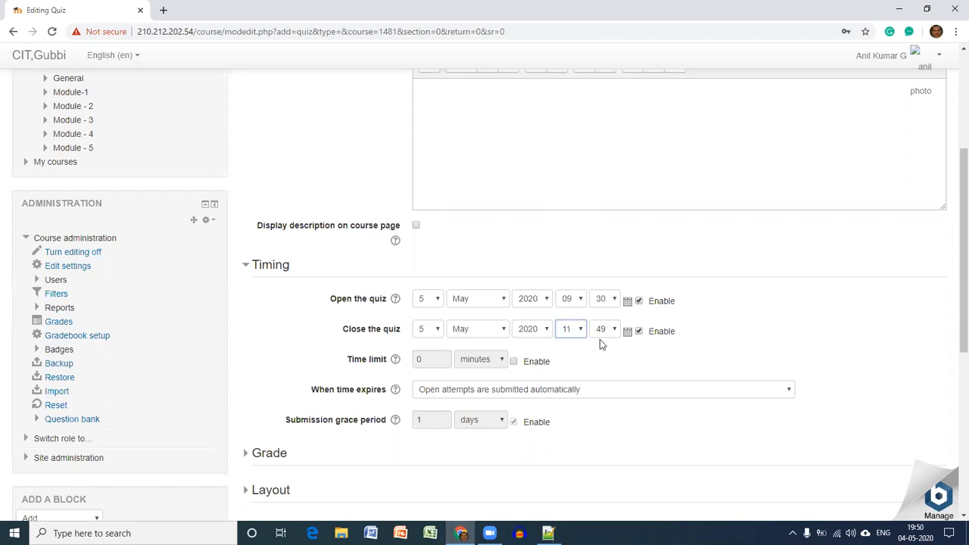
{"action": "left_click", "coordinate": [613, 331]}
{"action": "scroll", "coordinate": [619, 295], "scroll_direction": "down", "scroll_amount": 3}
{"action": "left_click_drag", "start_coordinate": [619, 297], "coordinate": [623, 119]}
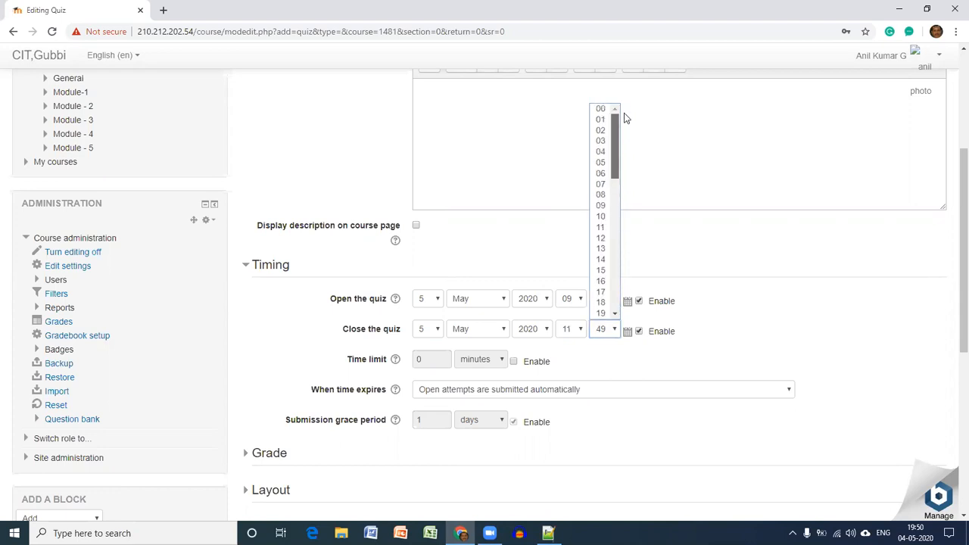
{"action": "left_click", "coordinate": [602, 109]}
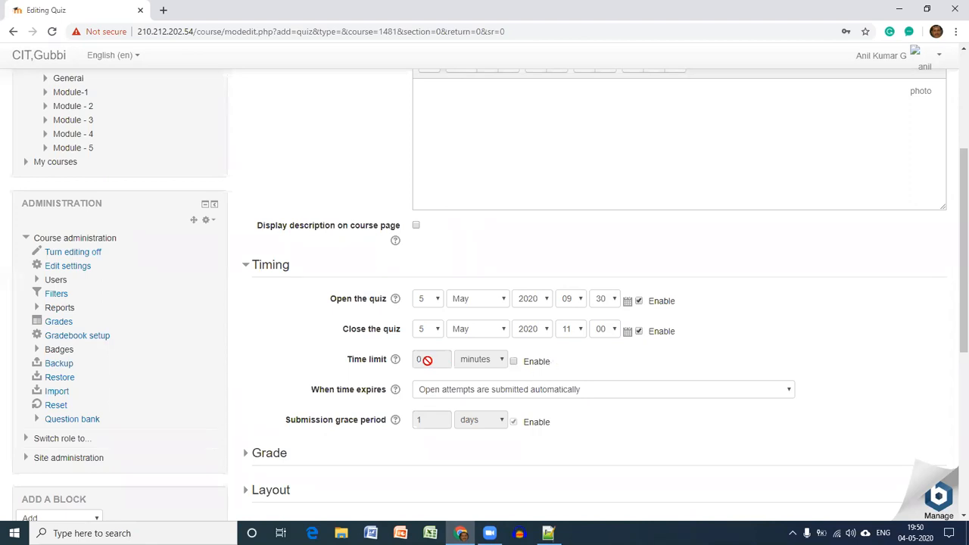
Step: Enable the quiz's time limit and set it to 90 minutes
{"action": "left_click", "coordinate": [513, 362]}
{"action": "double_click", "coordinate": [413, 360]}
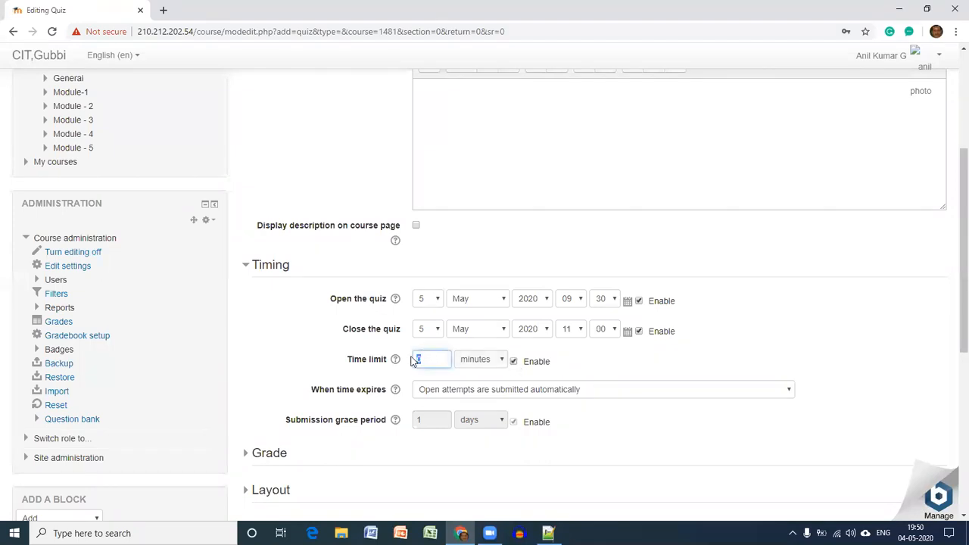
{"action": "type", "text": "91"}
{"action": "key", "text": "BackSpace"}
{"action": "type", "text": "0"}
{"action": "left_click", "coordinate": [823, 318]}
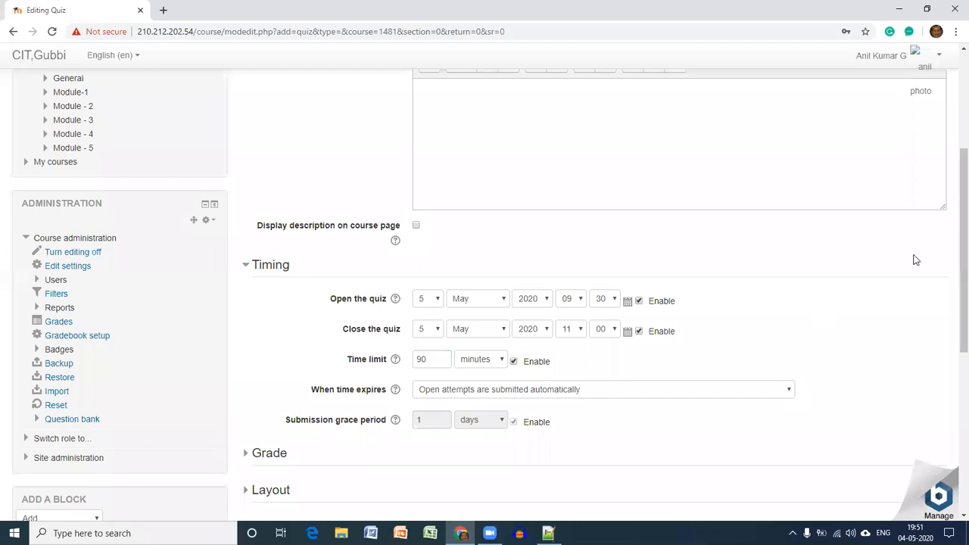
Step: Set the time-expiry behaviour to "Attempts must be submitted before time expires, or they are not counted"
{"action": "scroll", "coordinate": [952, 305], "scroll_direction": "down", "scroll_amount": 2}
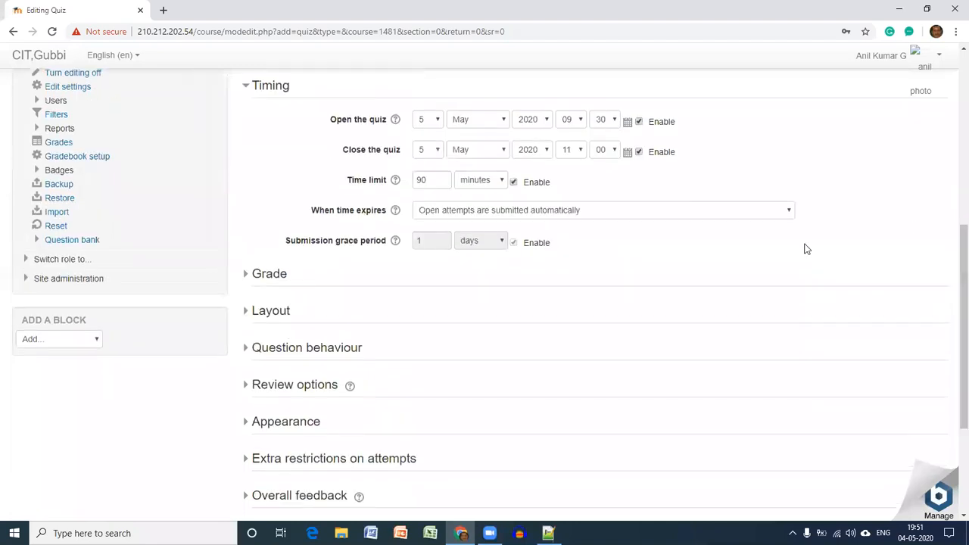
{"action": "left_click", "coordinate": [746, 214]}
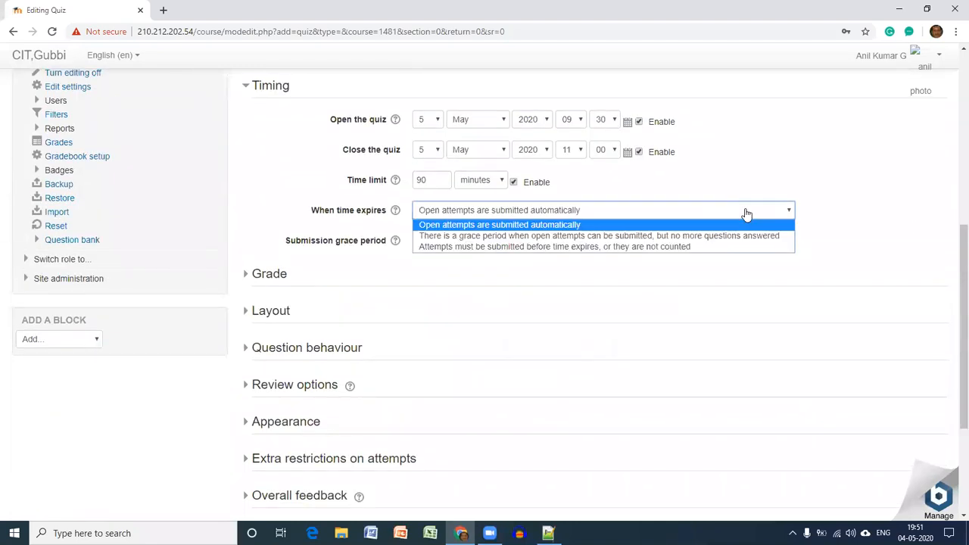
{"action": "left_click", "coordinate": [655, 247]}
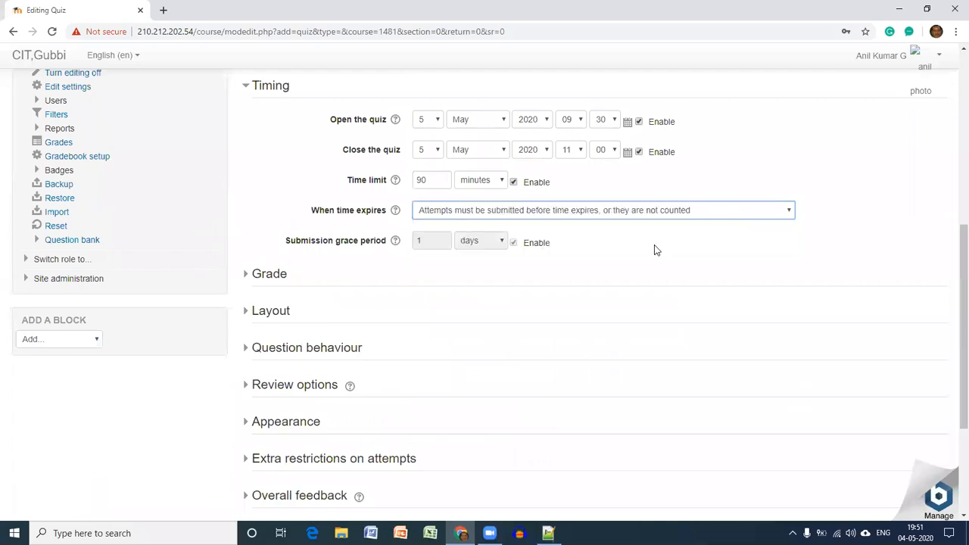
{"action": "left_click", "coordinate": [634, 249]}
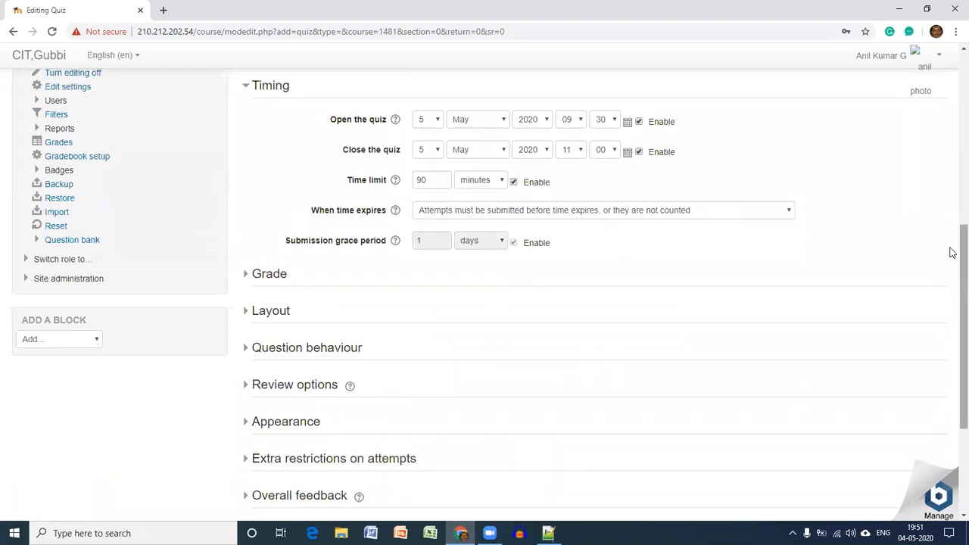
{"action": "scroll", "coordinate": [951, 281], "scroll_direction": "down", "scroll_amount": 1}
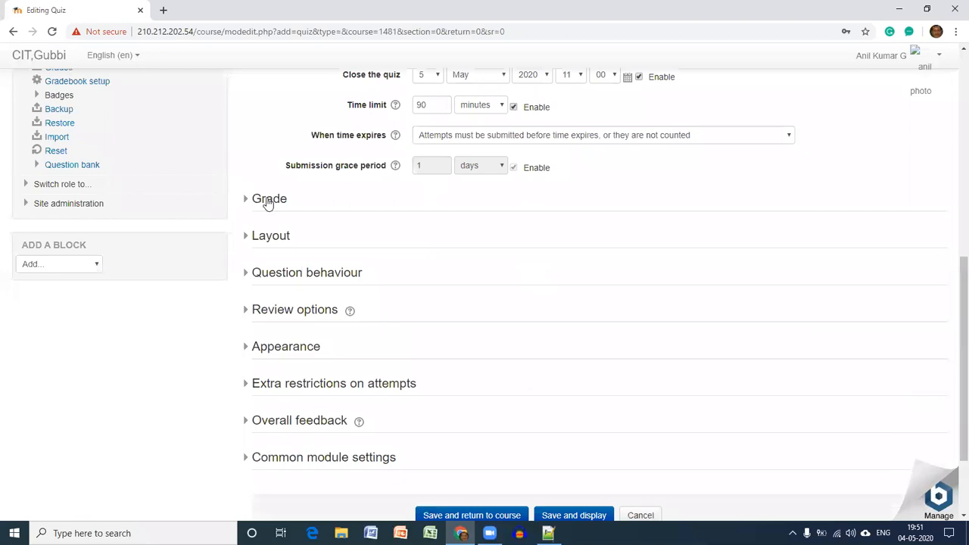
Step: Limit the quiz to 1 allowed attempt in the grade settings
{"action": "left_click", "coordinate": [265, 203]}
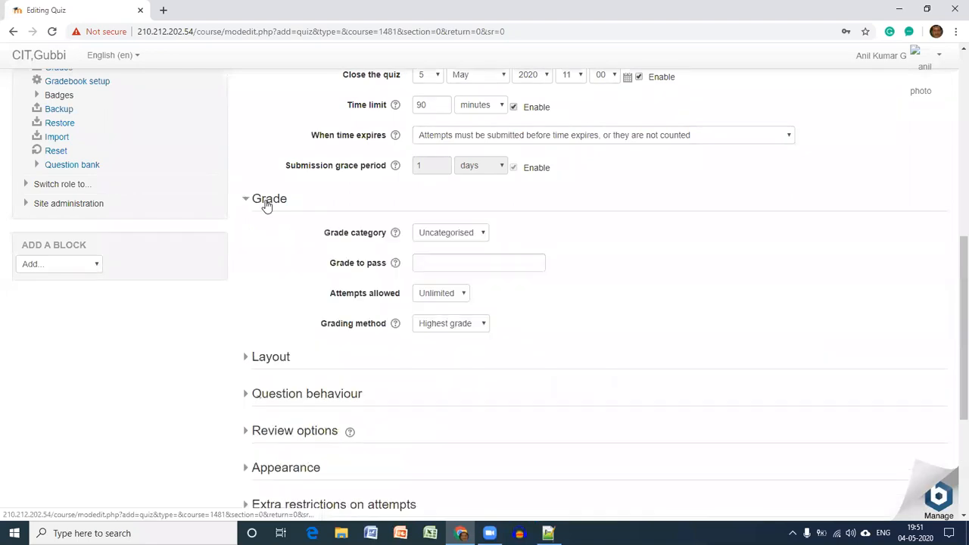
{"action": "left_click", "coordinate": [484, 237]}
{"action": "left_click", "coordinate": [549, 226]}
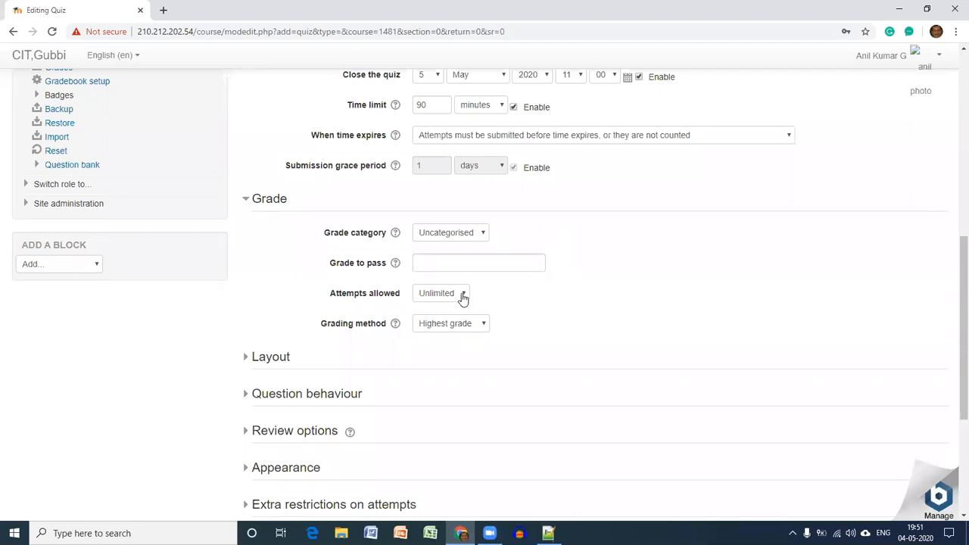
{"action": "left_click", "coordinate": [463, 298]}
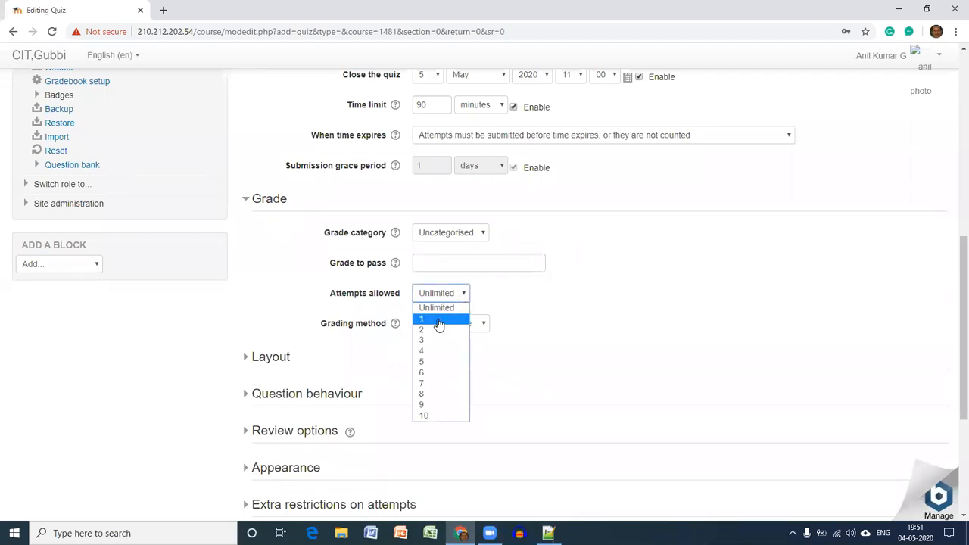
{"action": "left_click", "coordinate": [439, 319]}
{"action": "left_click", "coordinate": [533, 295]}
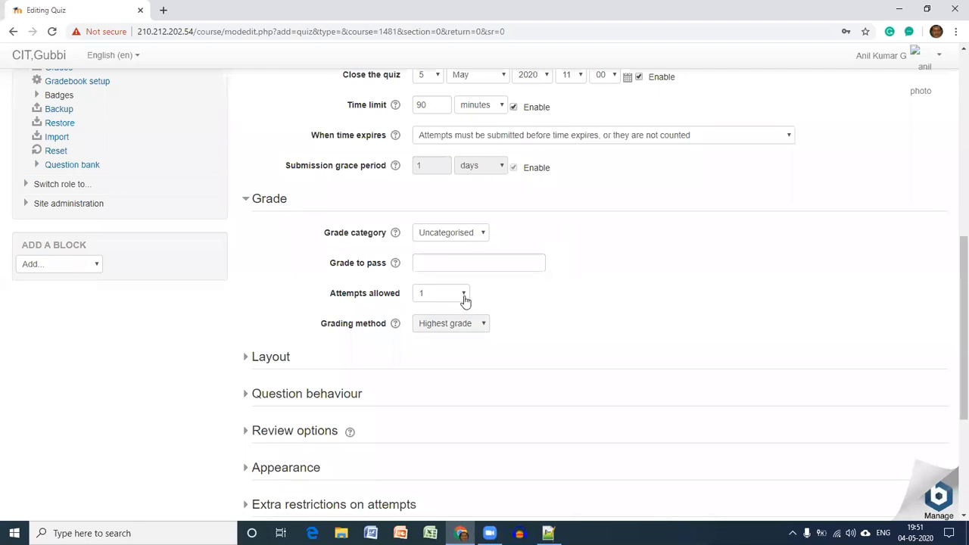
{"action": "left_click", "coordinate": [464, 301]}
{"action": "left_click", "coordinate": [462, 299]}
Step: Set the quiz layout to start a new page every 10 questions
{"action": "left_click", "coordinate": [256, 364]}
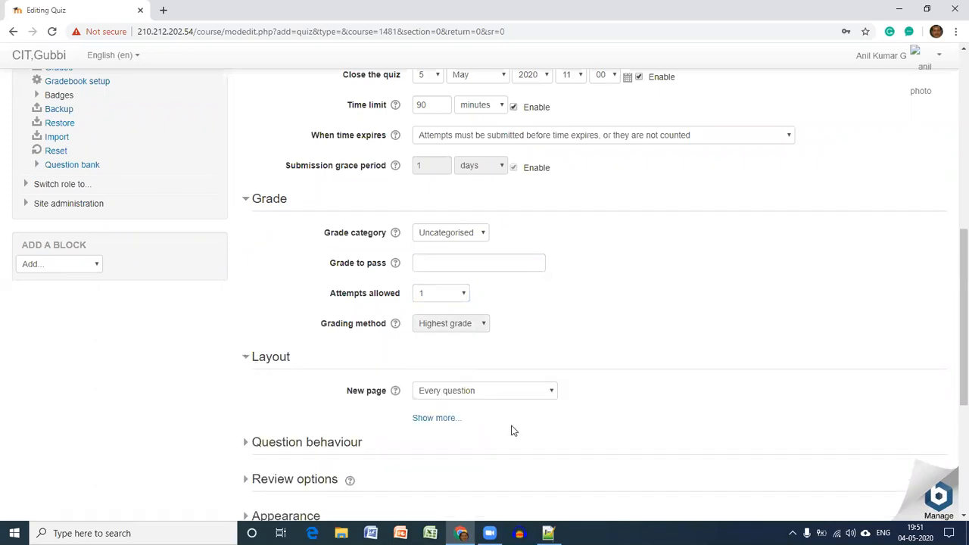
{"action": "left_click", "coordinate": [551, 391]}
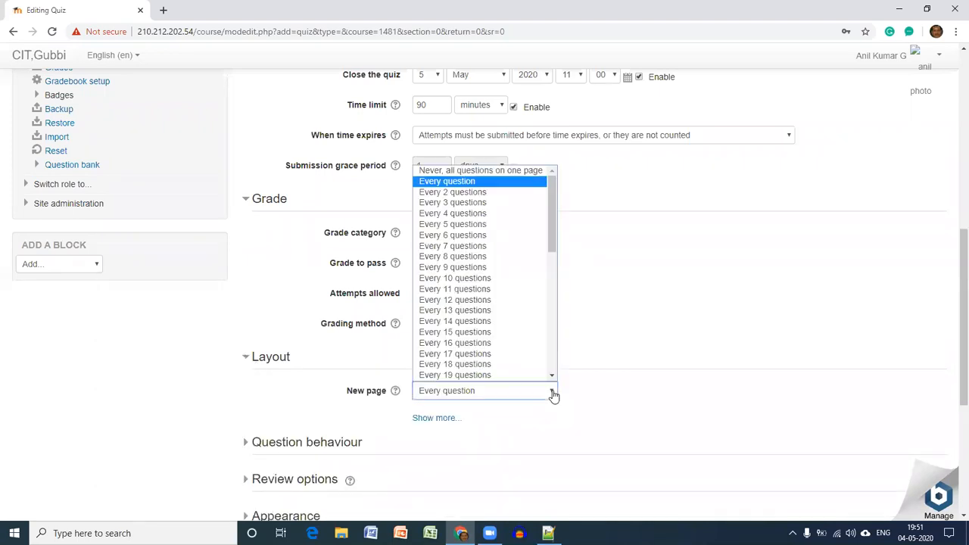
{"action": "left_click", "coordinate": [529, 278]}
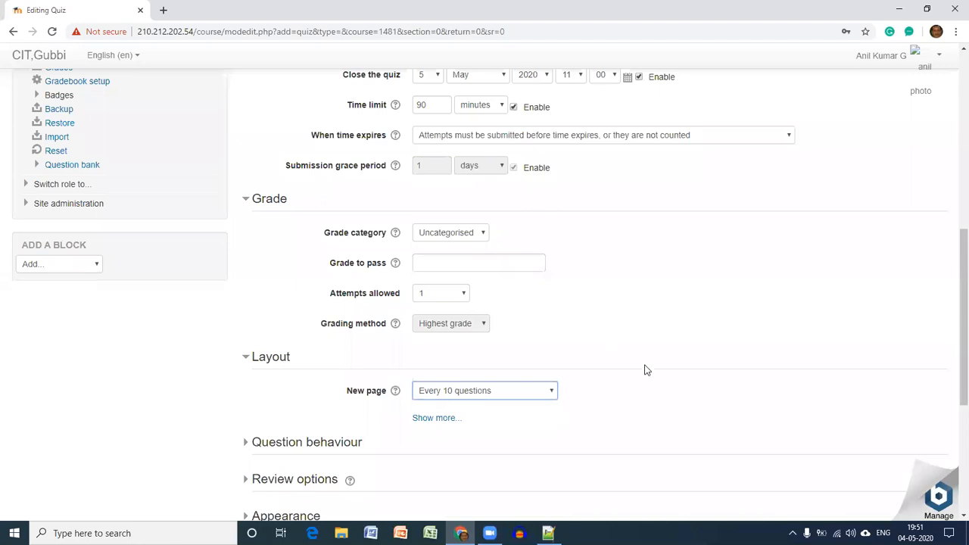
Step: Expand and look through the question behaviour, review options, appearance, extra restrictions, overall feedback and common module settings
{"action": "scroll", "coordinate": [952, 364], "scroll_direction": "down", "scroll_amount": 1}
{"action": "scroll", "coordinate": [952, 365], "scroll_direction": "down", "scroll_amount": 2}
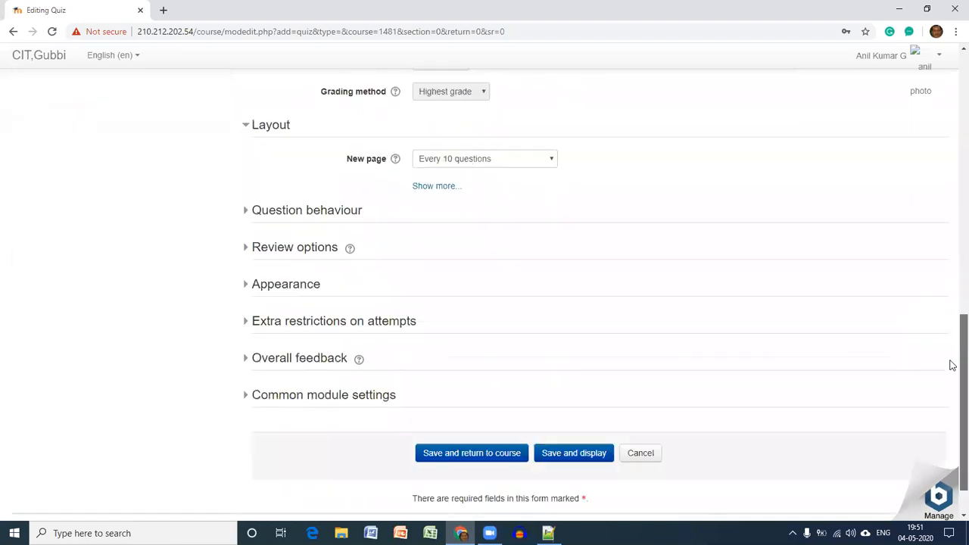
{"action": "left_click", "coordinate": [316, 219]}
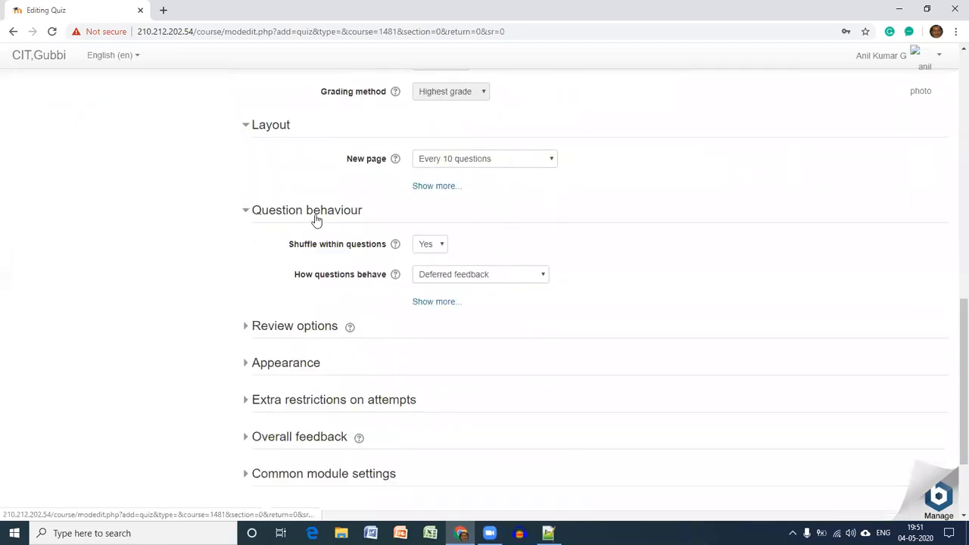
{"action": "left_click", "coordinate": [305, 328]}
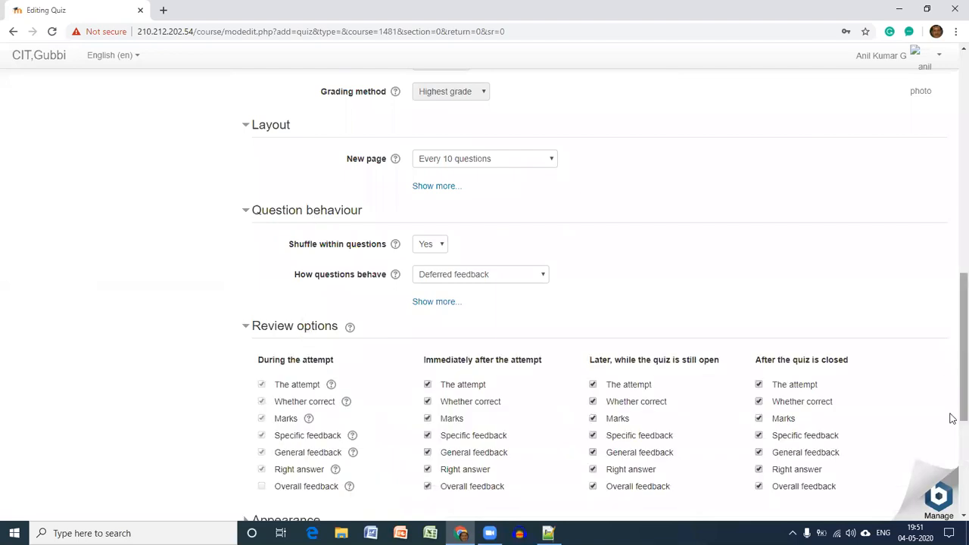
{"action": "scroll", "coordinate": [949, 416], "scroll_direction": "down", "scroll_amount": 2}
{"action": "left_click", "coordinate": [263, 343]}
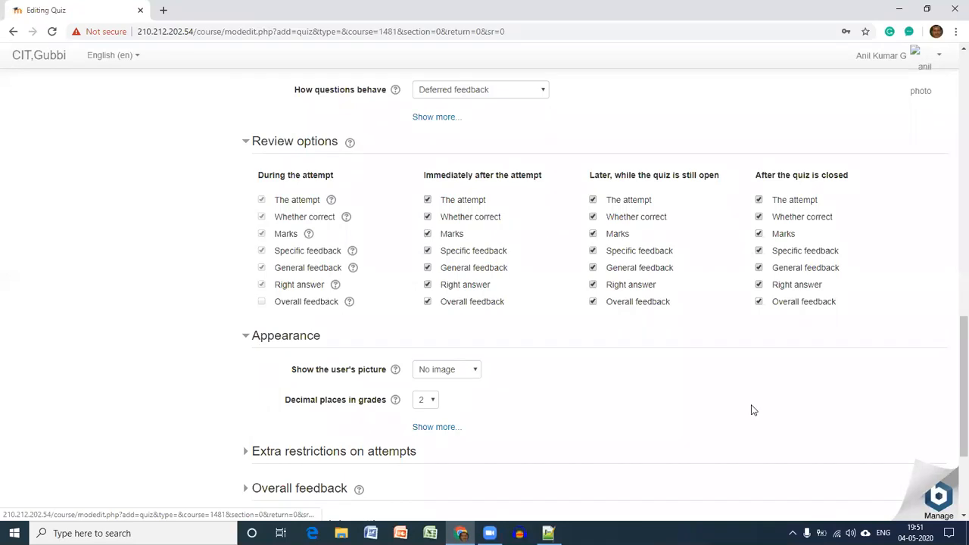
{"action": "scroll", "coordinate": [952, 333], "scroll_direction": "down", "scroll_amount": 2}
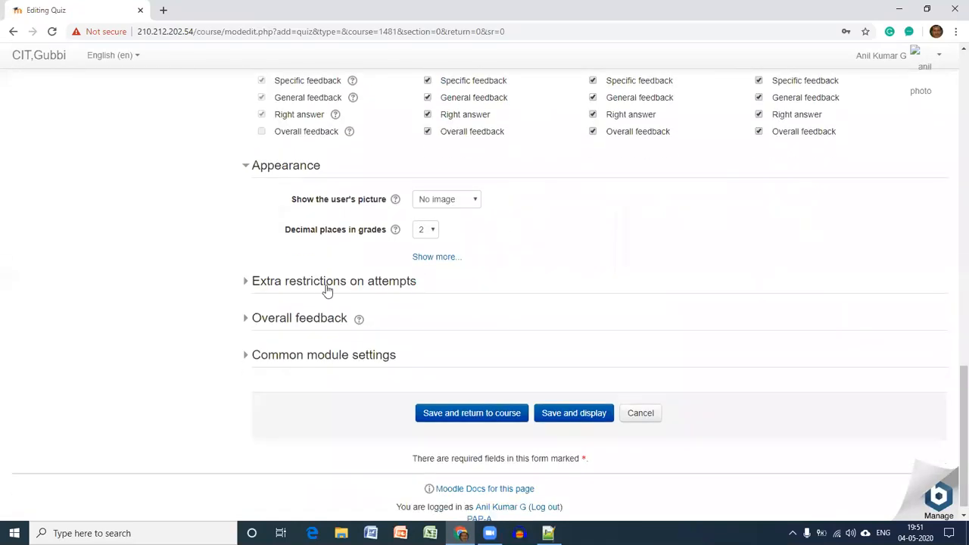
{"action": "left_click", "coordinate": [326, 286]}
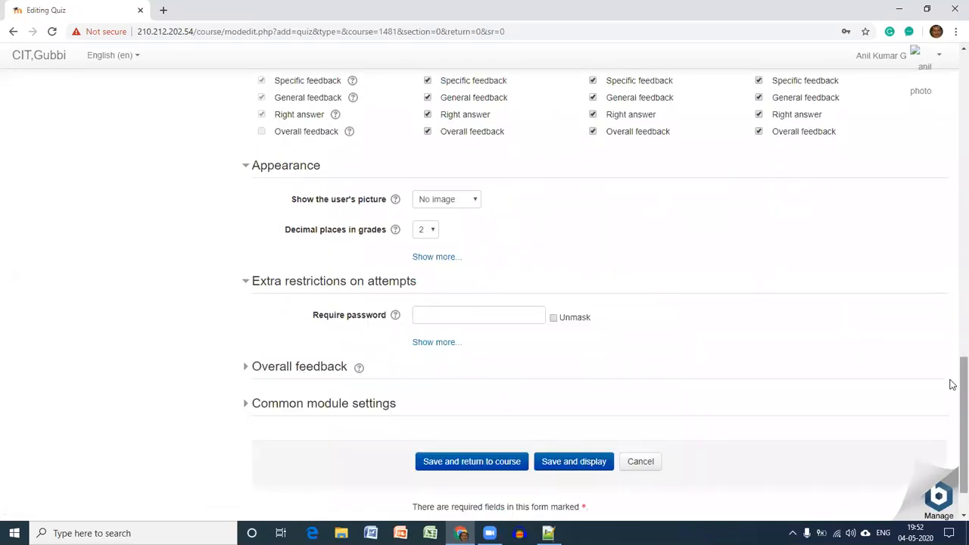
{"action": "scroll", "coordinate": [952, 402], "scroll_direction": "down", "scroll_amount": 1}
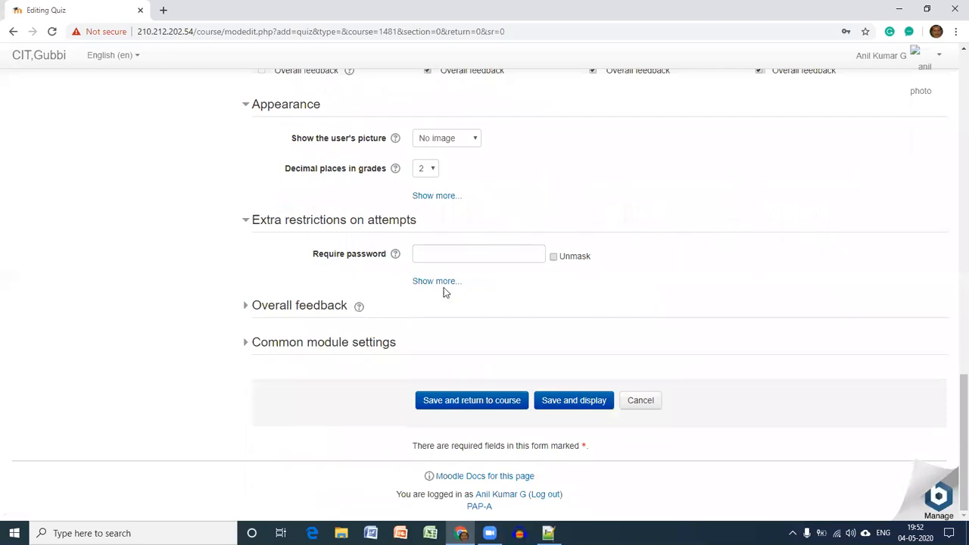
{"action": "left_click", "coordinate": [316, 313]}
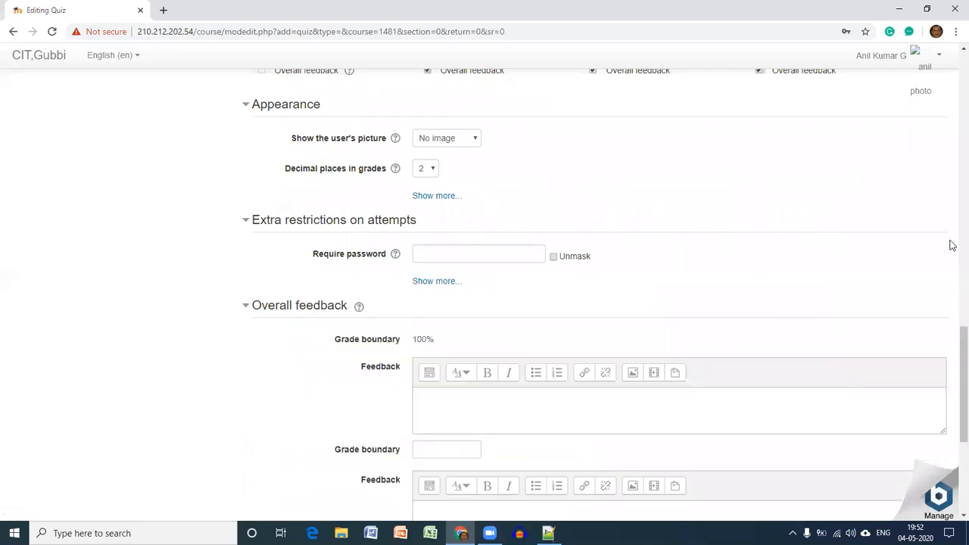
{"action": "scroll", "coordinate": [951, 335], "scroll_direction": "down", "scroll_amount": 3}
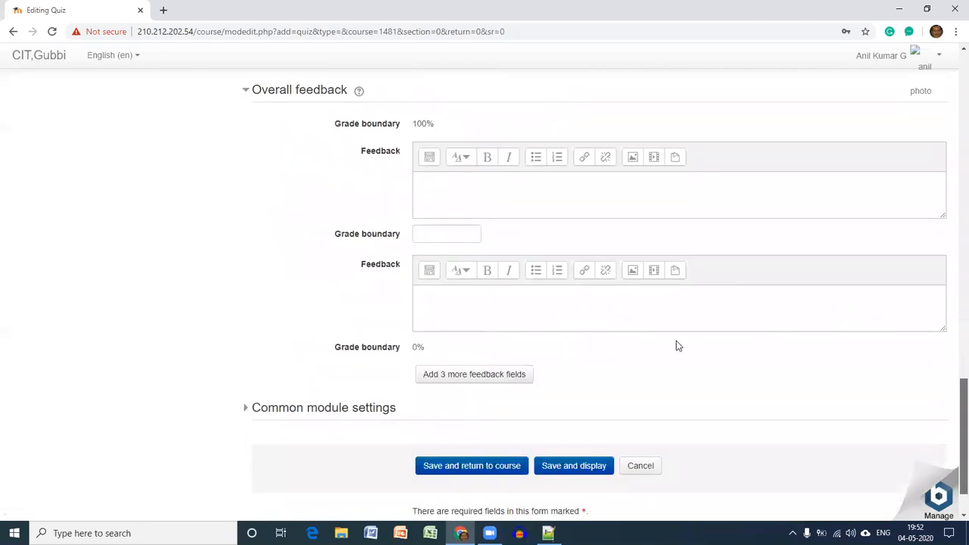
{"action": "left_click", "coordinate": [359, 415]}
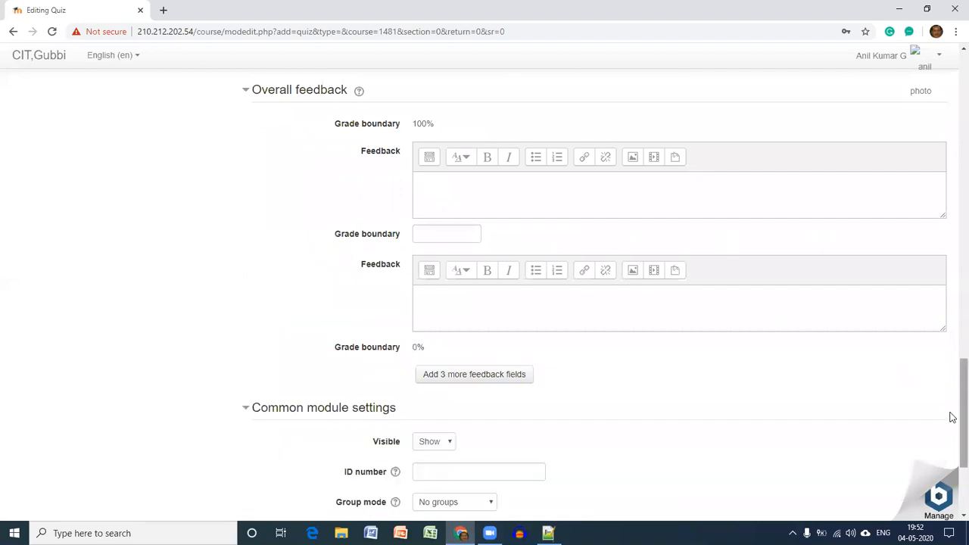
Step: Review the quiz settings from the name and timing through the grade, layout, question behaviour and review options
{"action": "scroll", "coordinate": [940, 317], "scroll_direction": "up", "scroll_amount": 5}
{"action": "scroll", "coordinate": [938, 231], "scroll_direction": "up", "scroll_amount": 15}
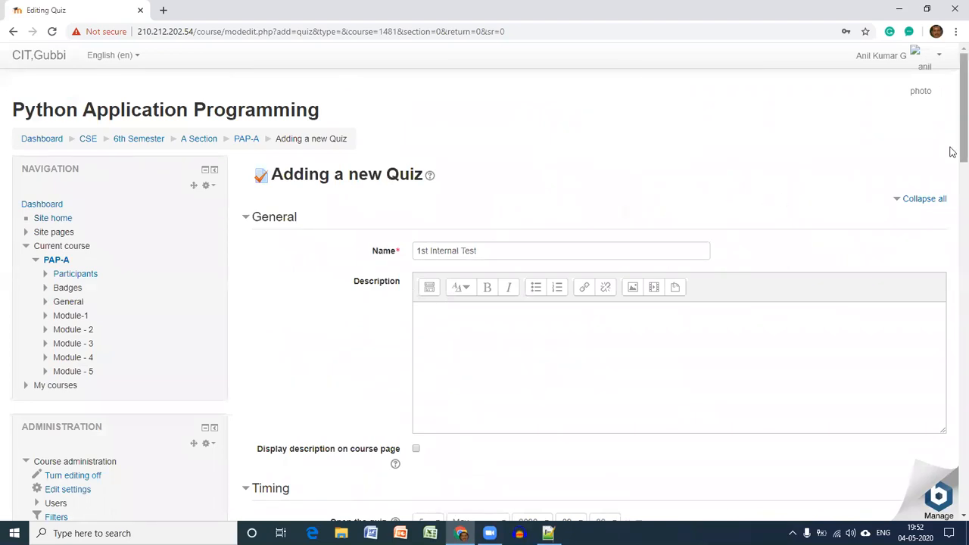
{"action": "left_click_drag", "start_coordinate": [959, 152], "coordinate": [960, 152]}
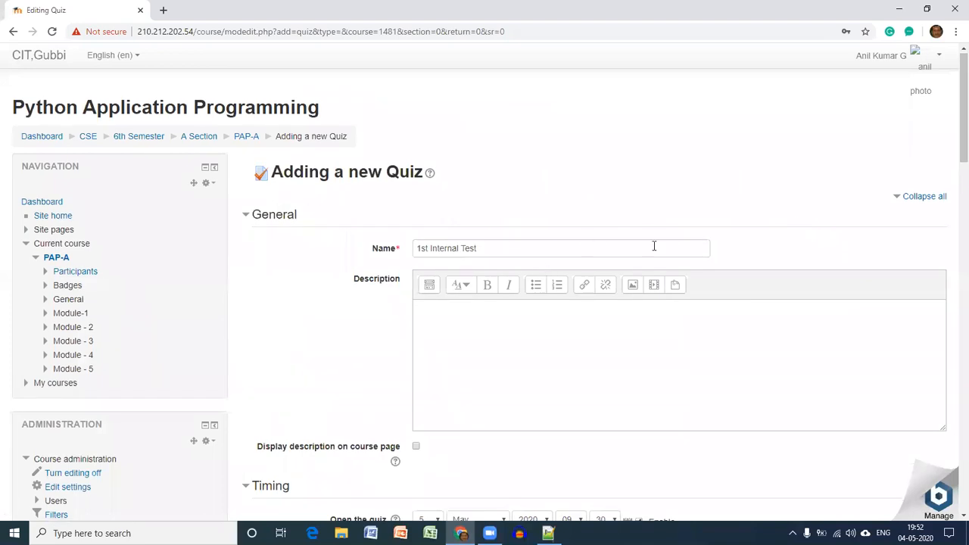
{"action": "scroll", "coordinate": [951, 144], "scroll_direction": "down", "scroll_amount": 5}
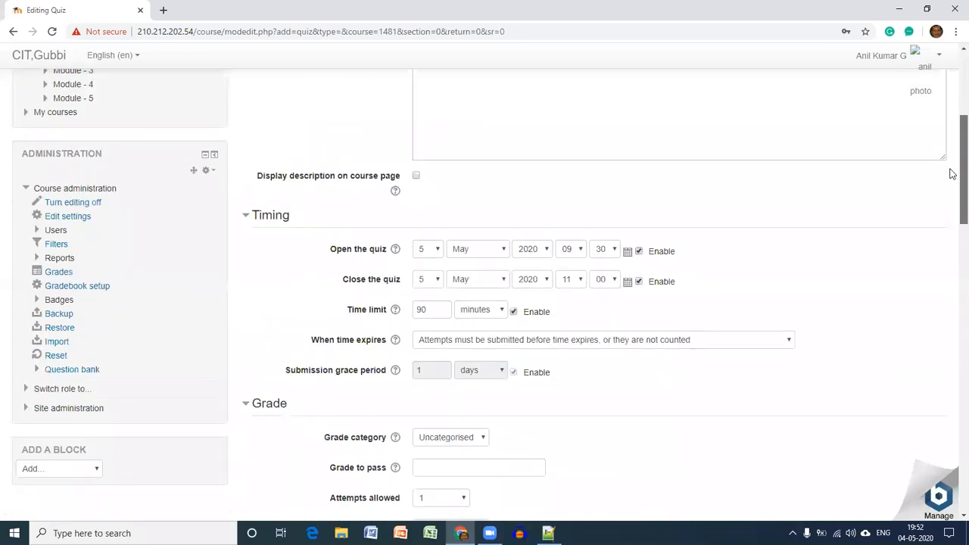
{"action": "scroll", "coordinate": [951, 201], "scroll_direction": "down", "scroll_amount": 1}
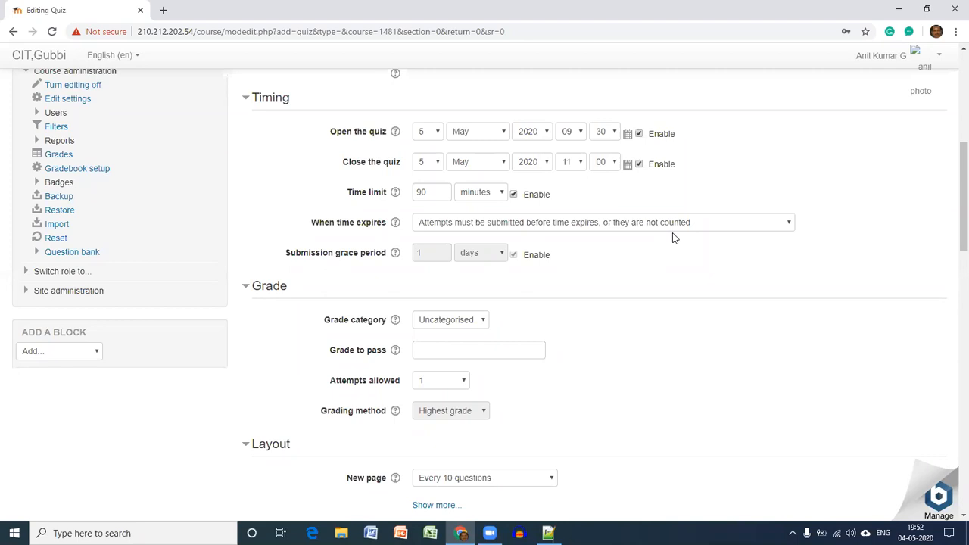
{"action": "scroll", "coordinate": [950, 180], "scroll_direction": "down", "scroll_amount": 1}
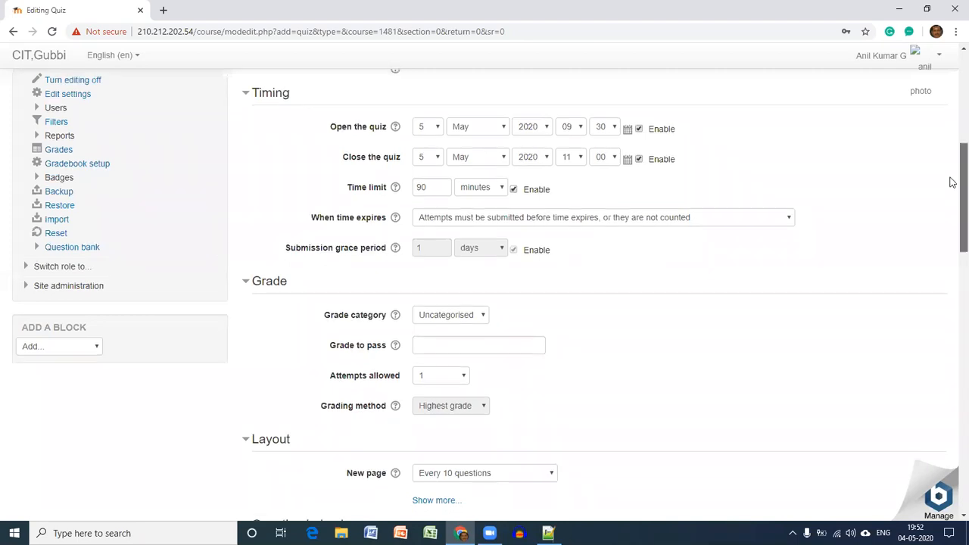
{"action": "scroll", "coordinate": [951, 196], "scroll_direction": "down", "scroll_amount": 1}
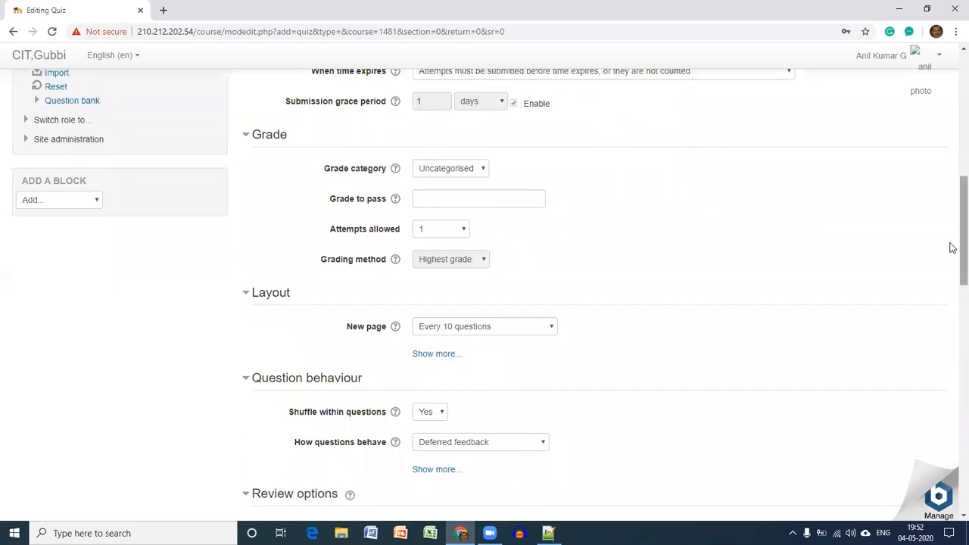
{"action": "scroll", "coordinate": [951, 265], "scroll_direction": "down", "scroll_amount": 3}
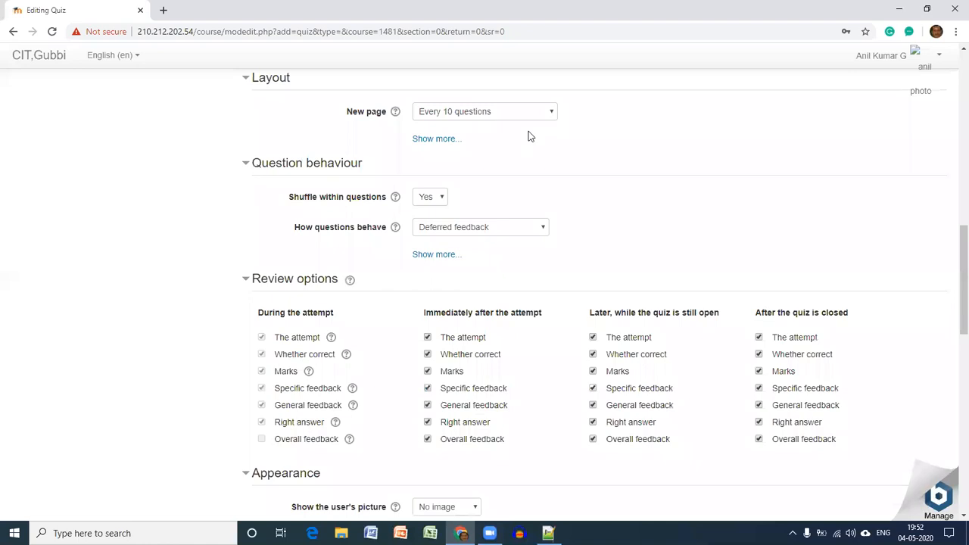
Step: Save the new quiz and return to the course page
{"action": "left_click_drag", "start_coordinate": [952, 290], "coordinate": [952, 432]}
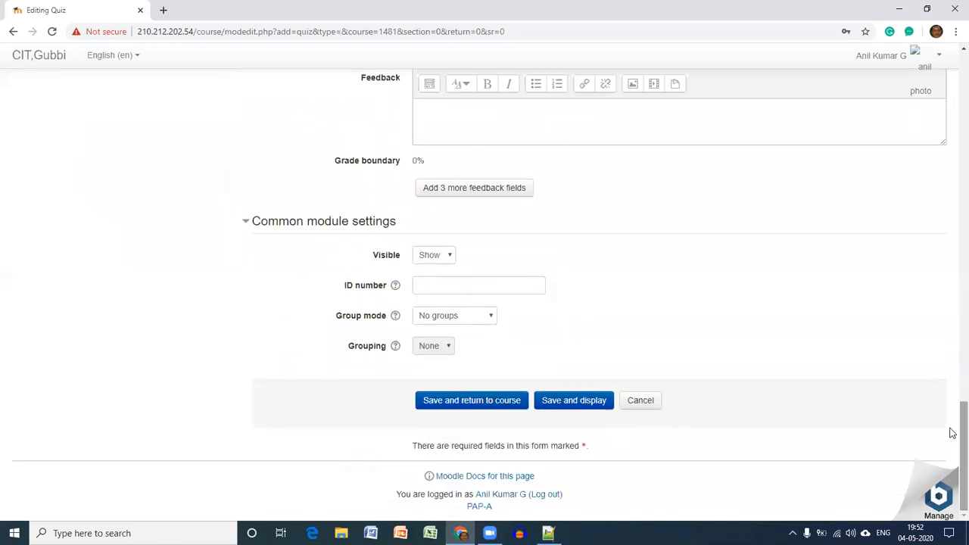
{"action": "left_click", "coordinate": [443, 409]}
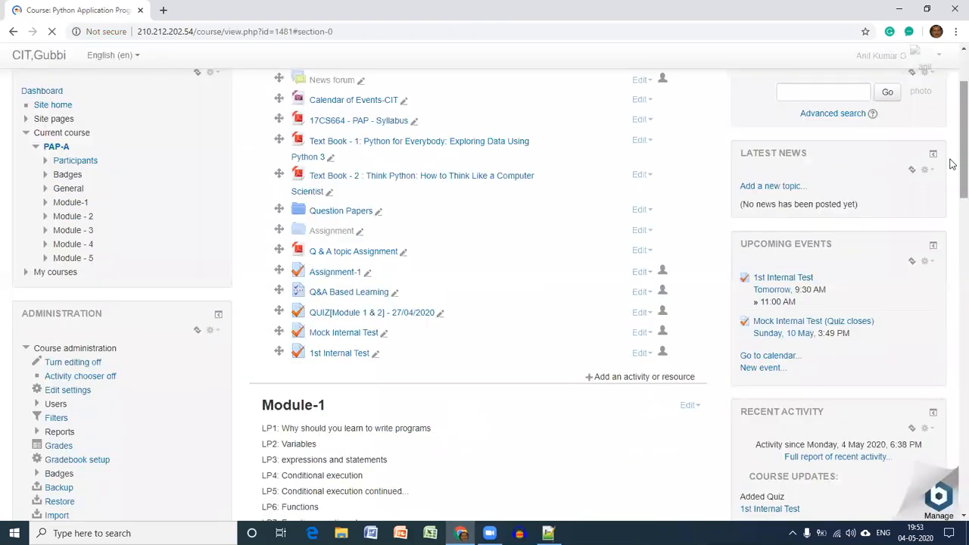
Step: Open the 1st Internal Test quiz for editing and enable shuffling of its questions
{"action": "scroll", "coordinate": [329, 356], "scroll_direction": "down", "scroll_amount": 1}
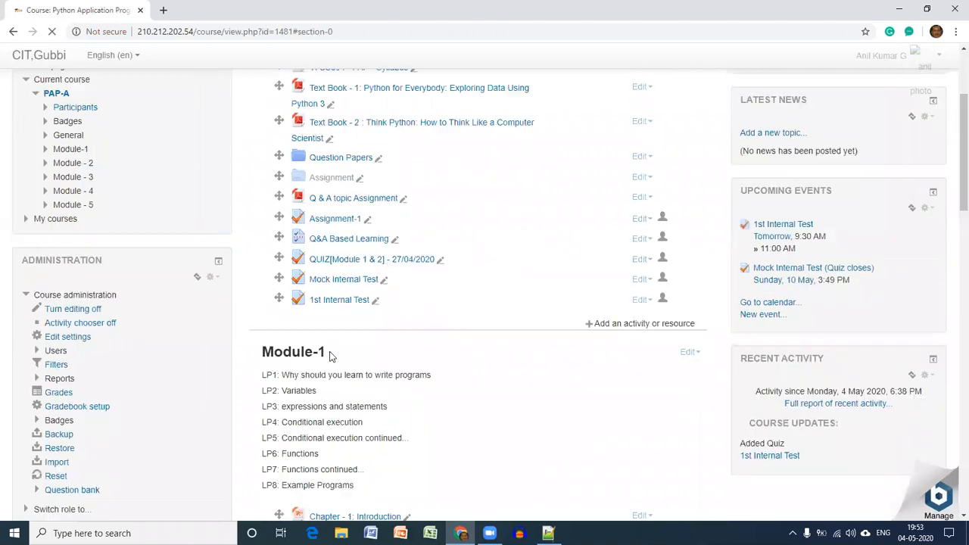
{"action": "left_click", "coordinate": [338, 302]}
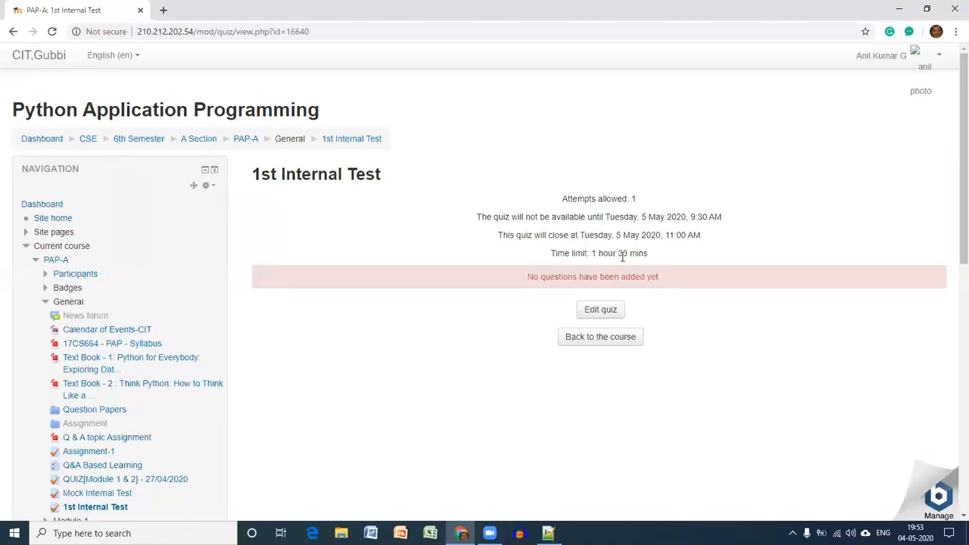
{"action": "left_click", "coordinate": [592, 312]}
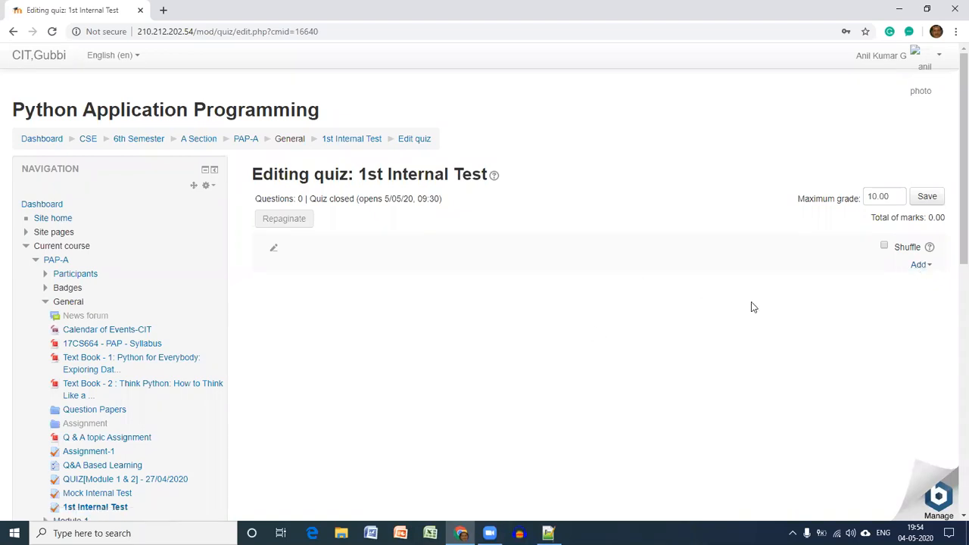
{"action": "left_click", "coordinate": [885, 248]}
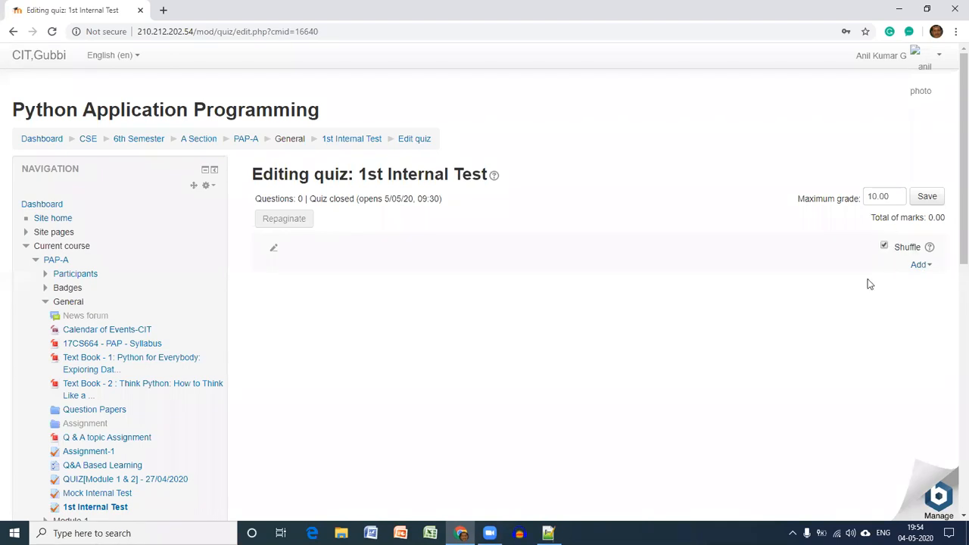
Step: Start adding a new question of the Multiple choice type to the quiz, bringing up its editing form
{"action": "left_click", "coordinate": [923, 266]}
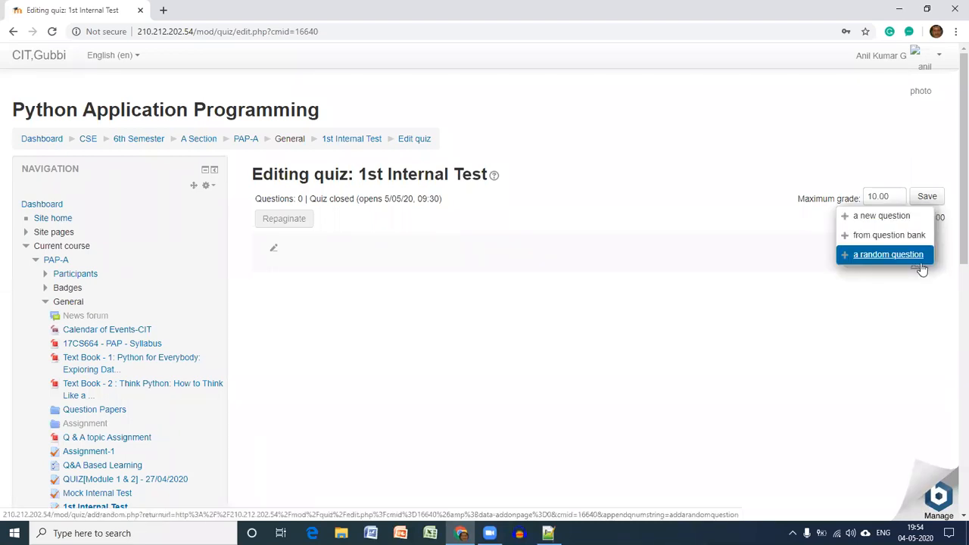
{"action": "left_click", "coordinate": [882, 216]}
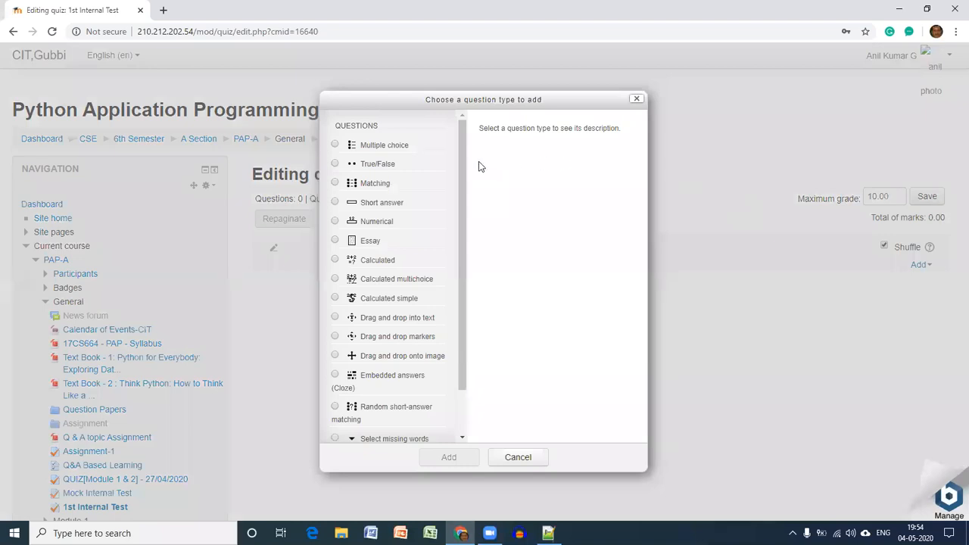
{"action": "left_click", "coordinate": [335, 145]}
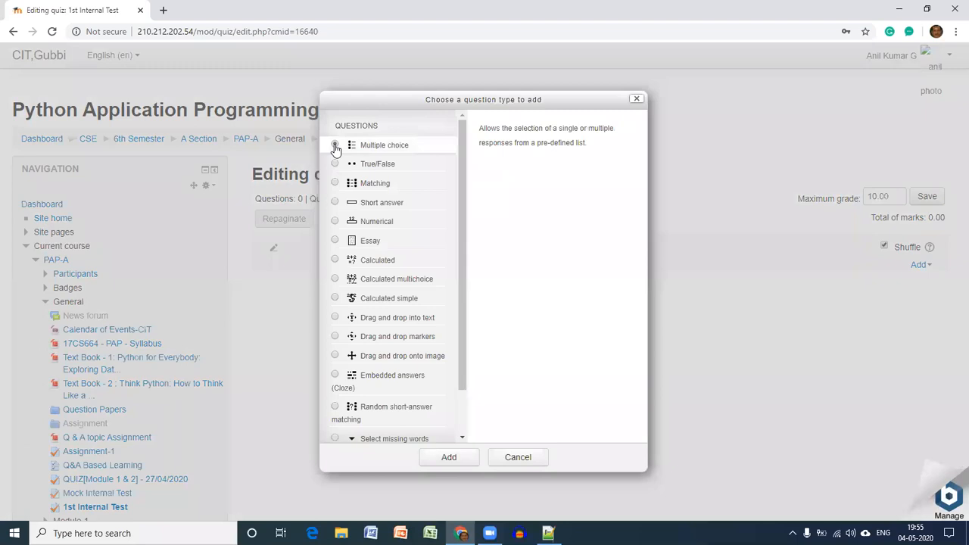
{"action": "left_click", "coordinate": [468, 458]}
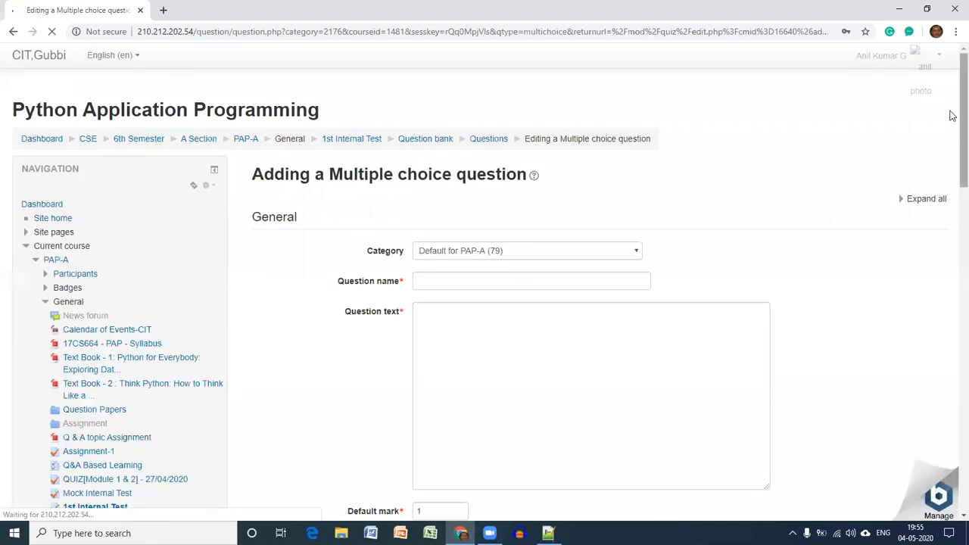
{"action": "scroll", "coordinate": [951, 156], "scroll_direction": "down", "scroll_amount": 1}
{"action": "scroll", "coordinate": [952, 156], "scroll_direction": "down", "scroll_amount": 1}
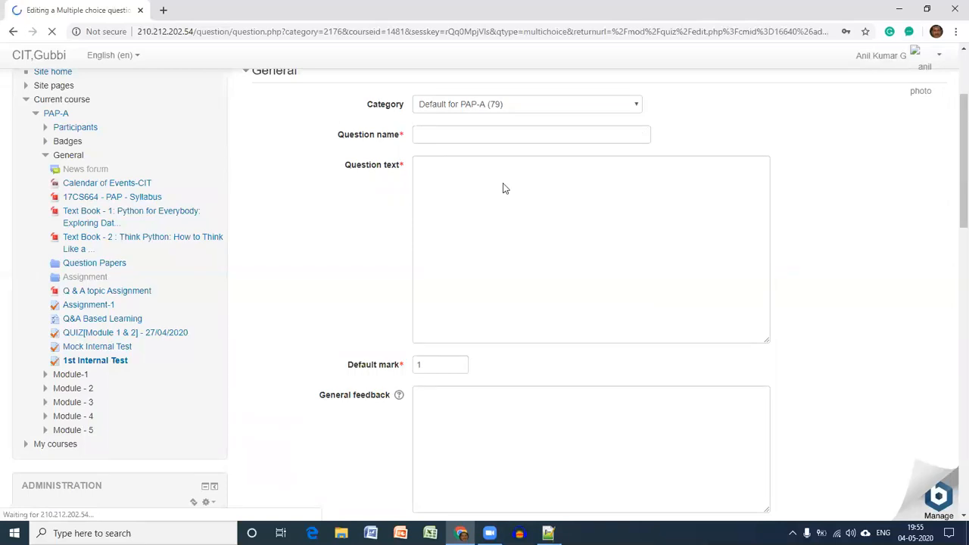
Step: Switch to Notepad++ and copy the question "Is Python case sensitive when dealing with identifiers?" from mcqs.txt
{"action": "key", "text": "alt+Tab"}
{"action": "key", "text": "alt+Tab"}
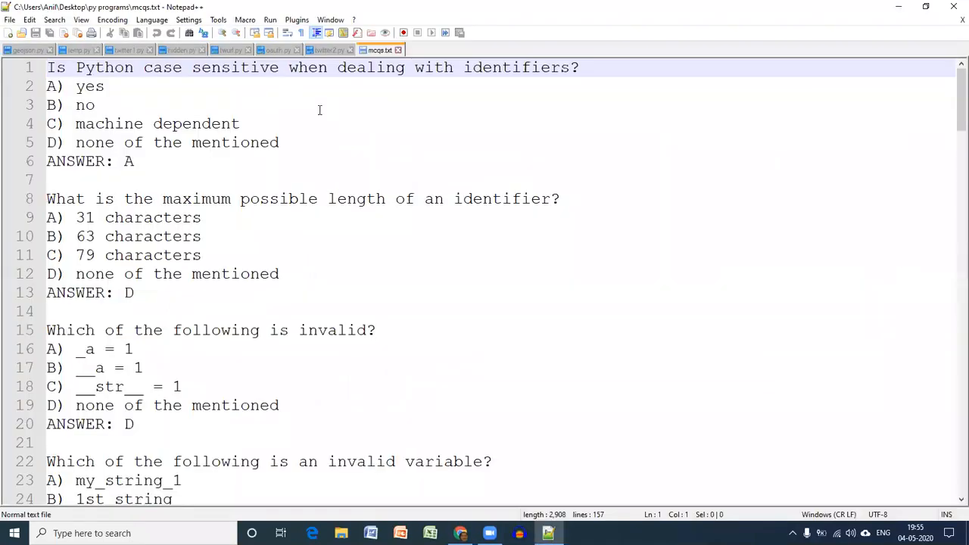
{"action": "left_click", "coordinate": [319, 109]}
{"action": "left_click_drag", "start_coordinate": [47, 67], "coordinate": [182, 67]}
{"action": "left_click_drag", "start_coordinate": [589, 83], "coordinate": [581, 69]}
{"action": "key", "text": "ctrl+c"}
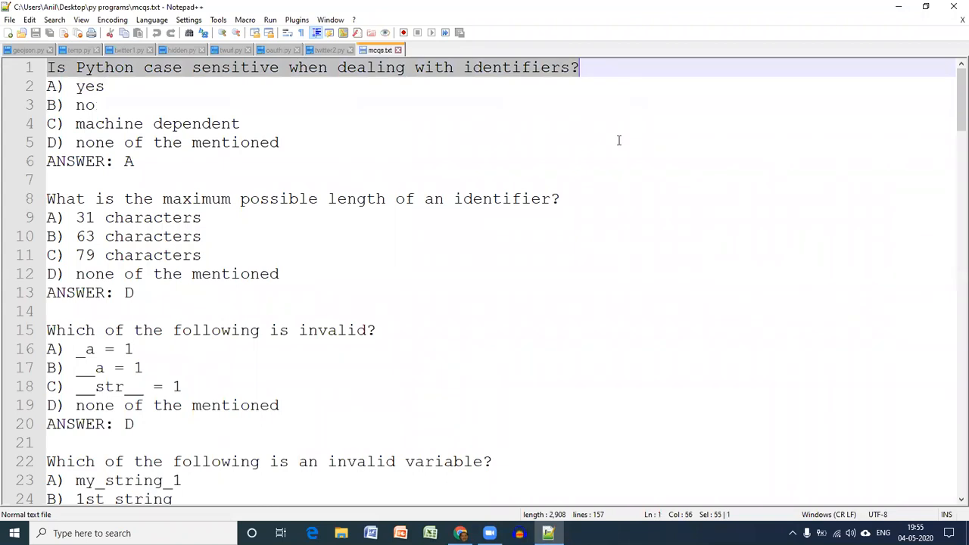
Step: Return to the Moodle question form in Chrome and paste the copied question as both the question name and the question text
{"action": "key", "text": "alt+Tab"}
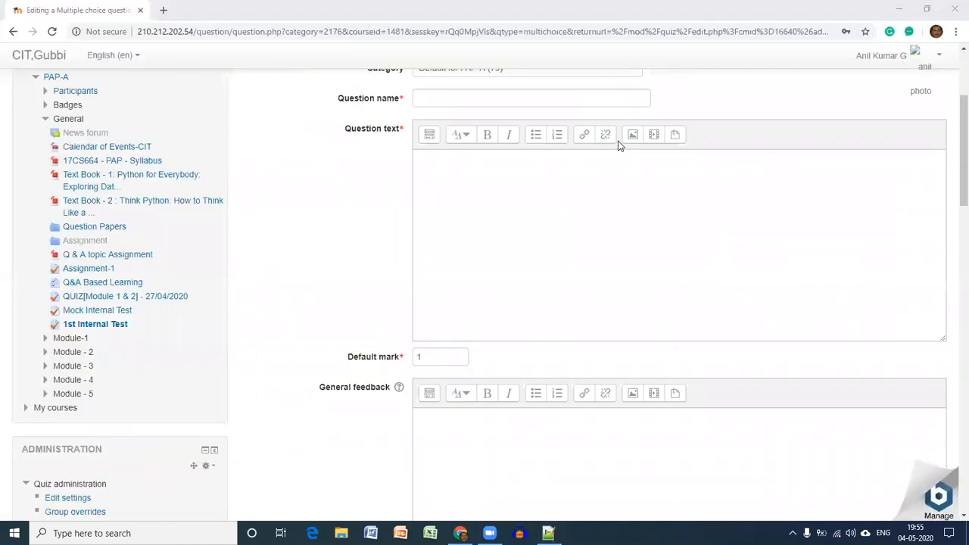
{"action": "left_click", "coordinate": [526, 103]}
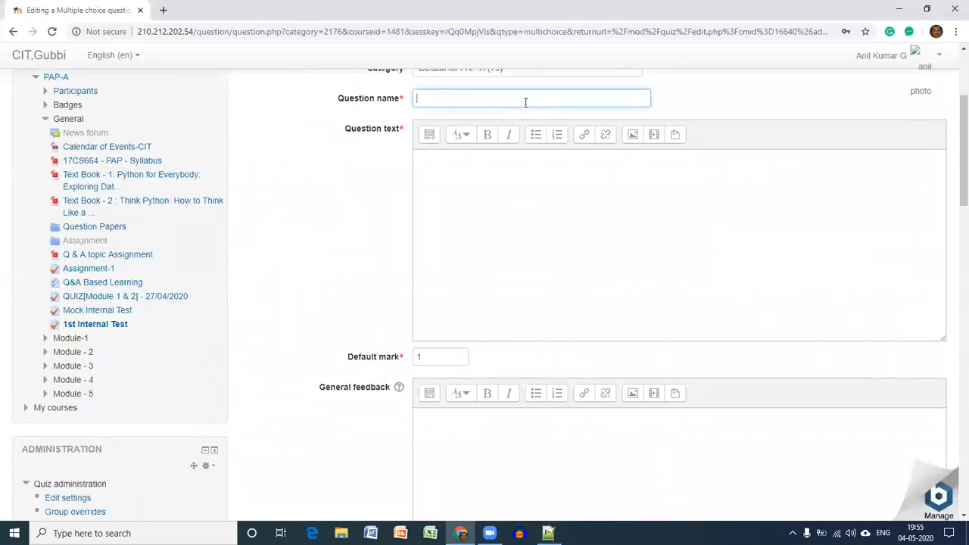
{"action": "key", "text": "ctrl+v"}
{"action": "left_click", "coordinate": [523, 162]}
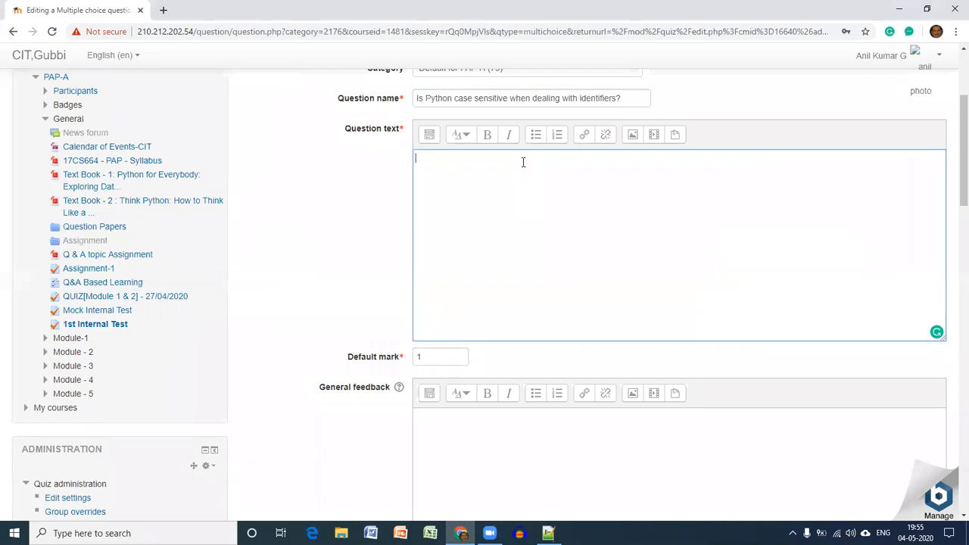
{"action": "key", "text": "ctrl+v"}
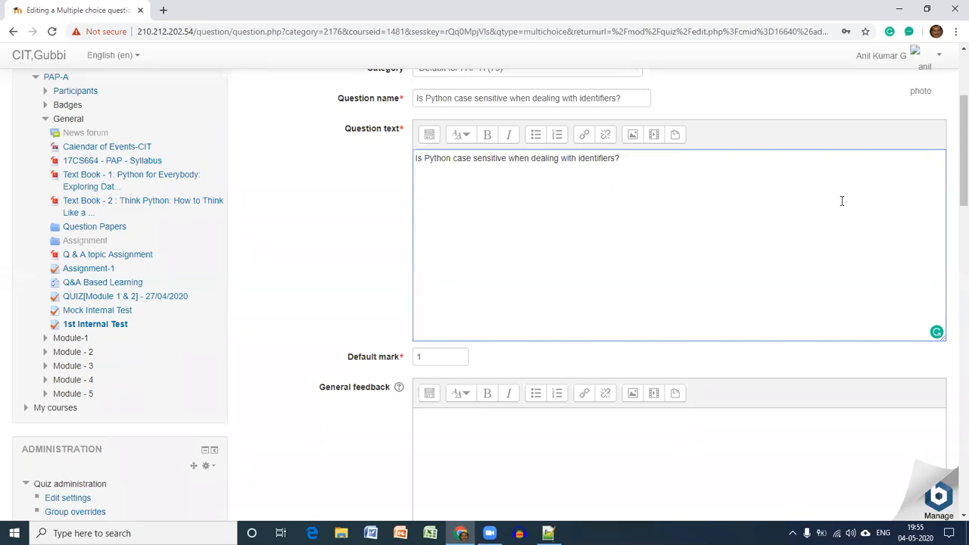
Step: Copy the option A text "yes" from mcqs.txt in Notepad++ into Choice 1 of the Moodle question
{"action": "scroll", "coordinate": [951, 151], "scroll_direction": "down", "scroll_amount": 3}
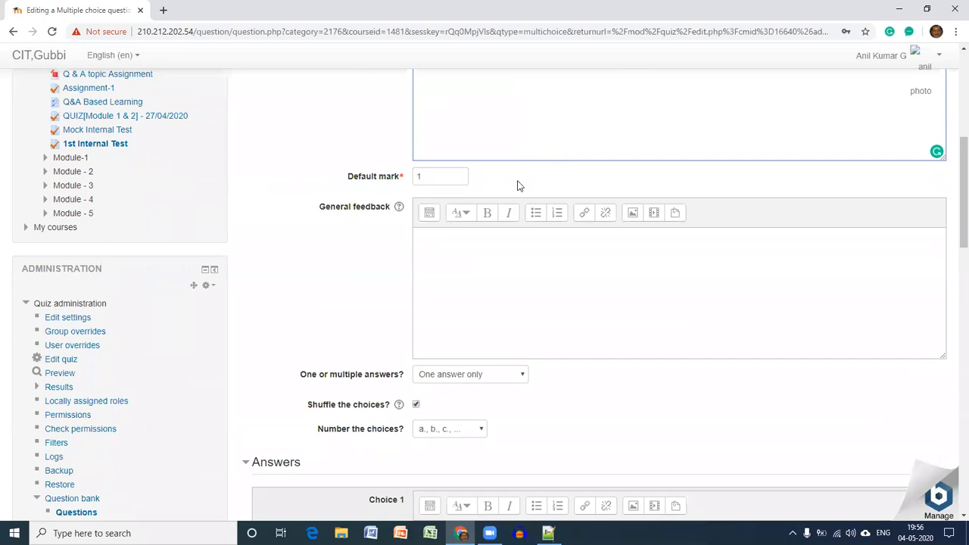
{"action": "scroll", "coordinate": [952, 200], "scroll_direction": "down", "scroll_amount": 5}
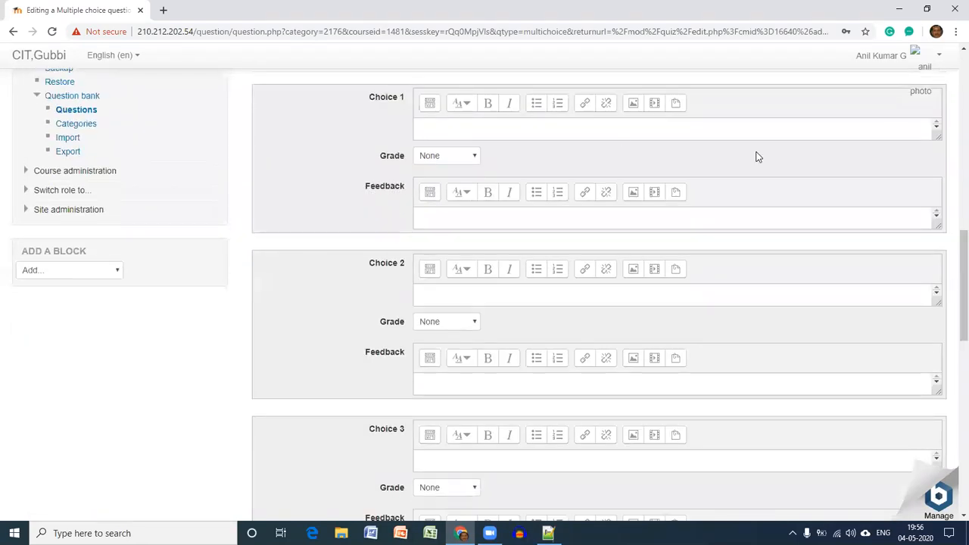
{"action": "left_click", "coordinate": [600, 136]}
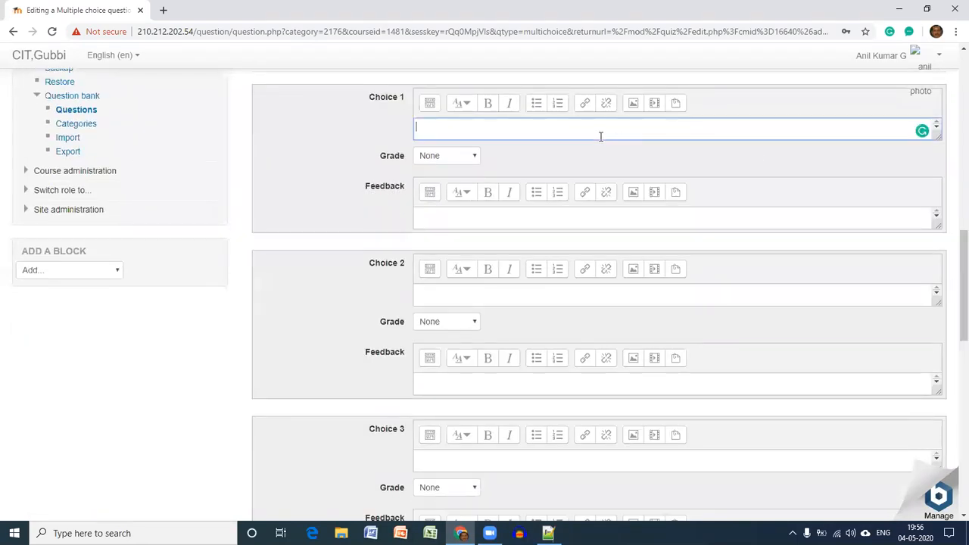
{"action": "key", "text": "alt+Tab"}
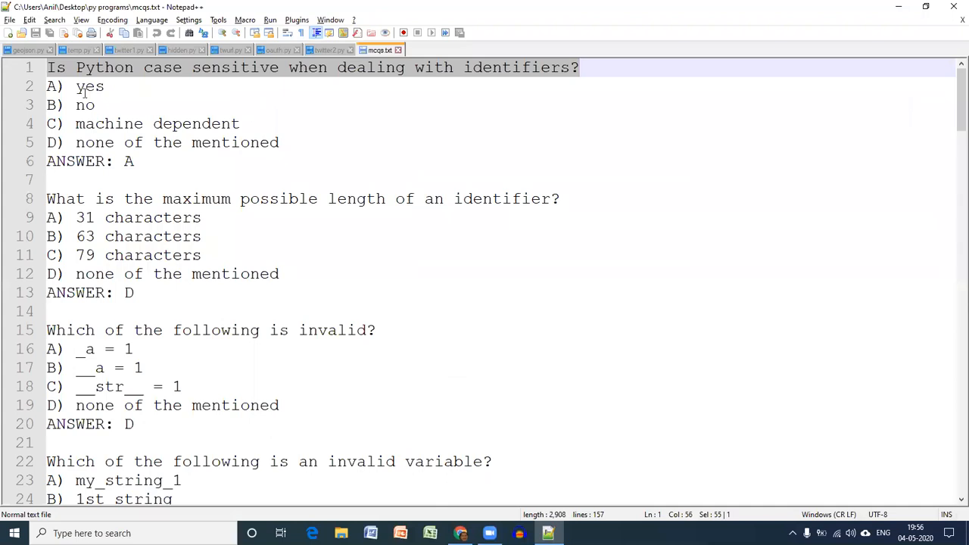
{"action": "left_click_drag", "start_coordinate": [77, 86], "coordinate": [106, 87]}
{"action": "key", "text": "ctrl+c"}
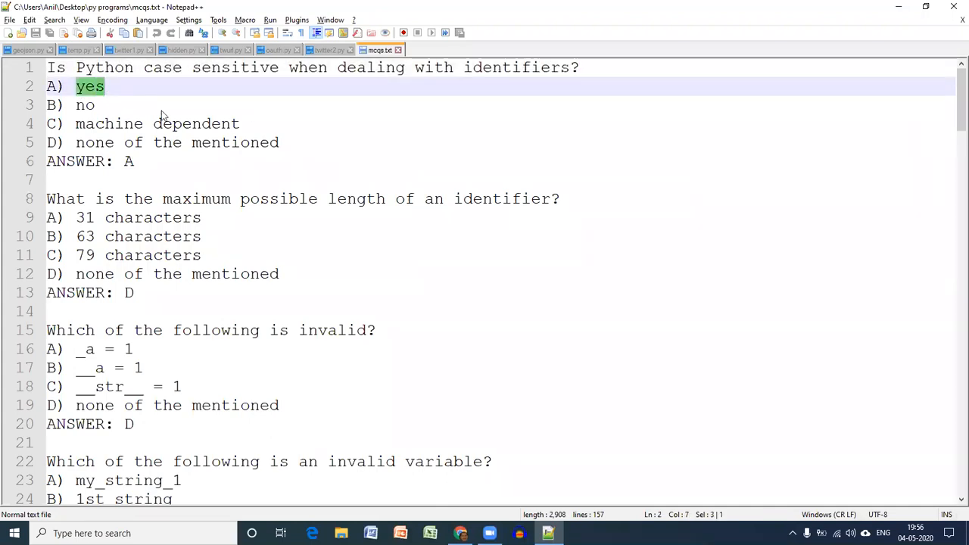
{"action": "key", "text": "alt+Tab"}
{"action": "left_click", "coordinate": [417, 129]}
{"action": "key", "text": "ctrl+v"}
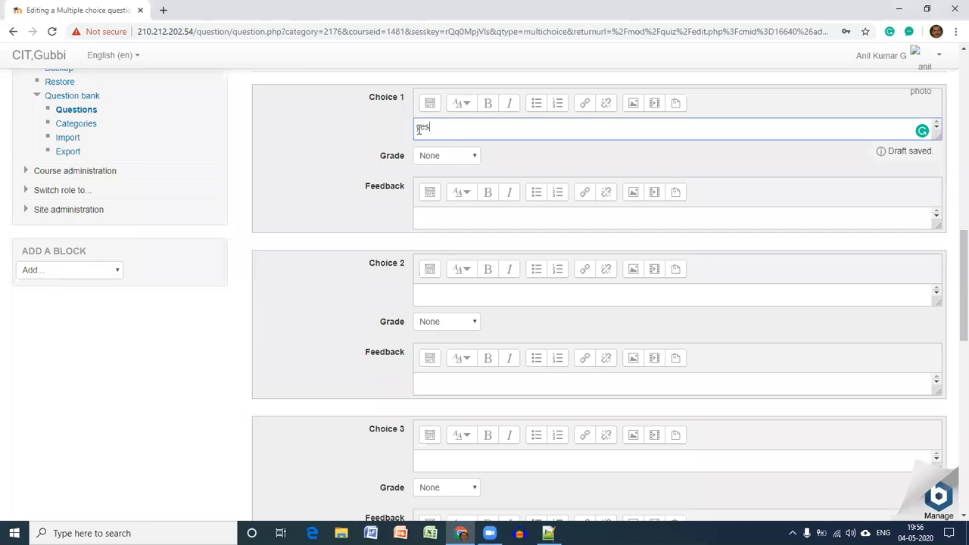
Step: Fill Choice 2 with the option B text "no" copied from mcqs.txt in Notepad++
{"action": "left_click", "coordinate": [465, 296]}
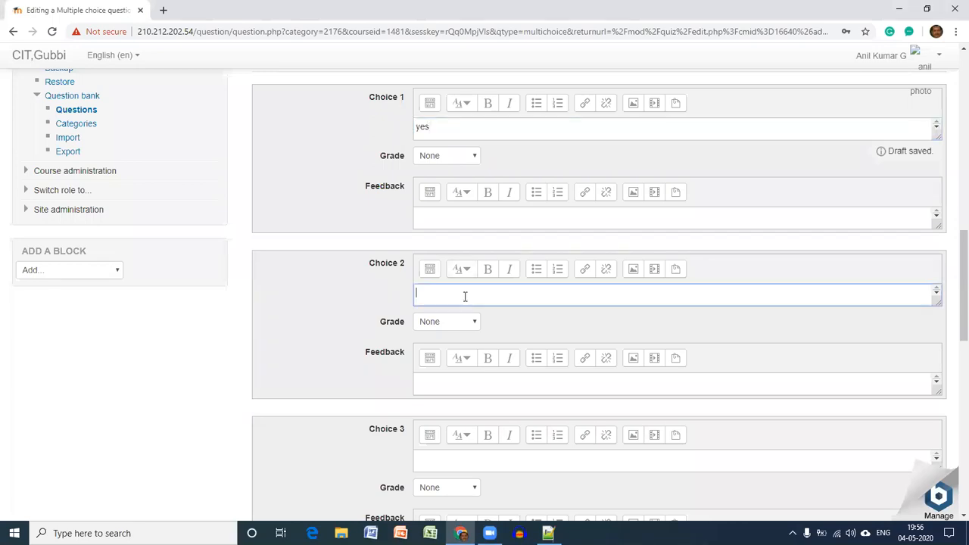
{"action": "key", "text": "alt+Tab"}
{"action": "left_click", "coordinate": [77, 105]}
{"action": "double_click", "coordinate": [88, 105]}
{"action": "key", "text": "ctrl+c"}
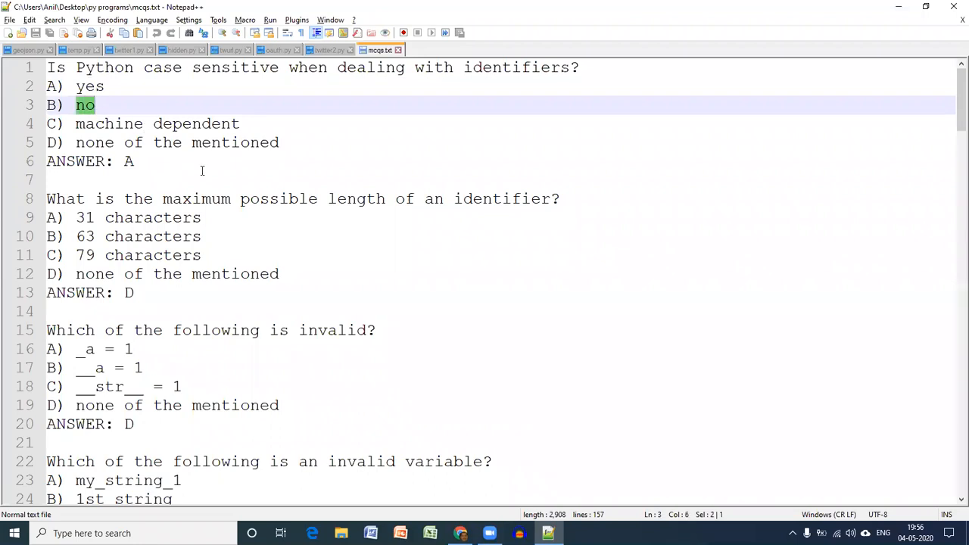
{"action": "key", "text": "alt+Tab"}
{"action": "key", "text": "ctrl+v"}
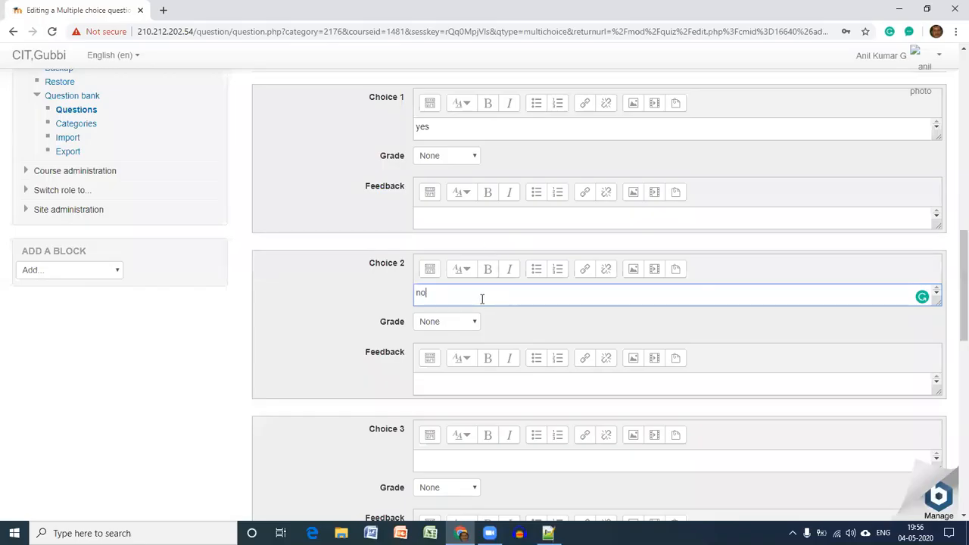
Step: Fill Choice 3 with the option C text "machine dependent" copied from mcqs.txt in Notepad++
{"action": "scroll", "coordinate": [688, 314], "scroll_direction": "down", "scroll_amount": 2}
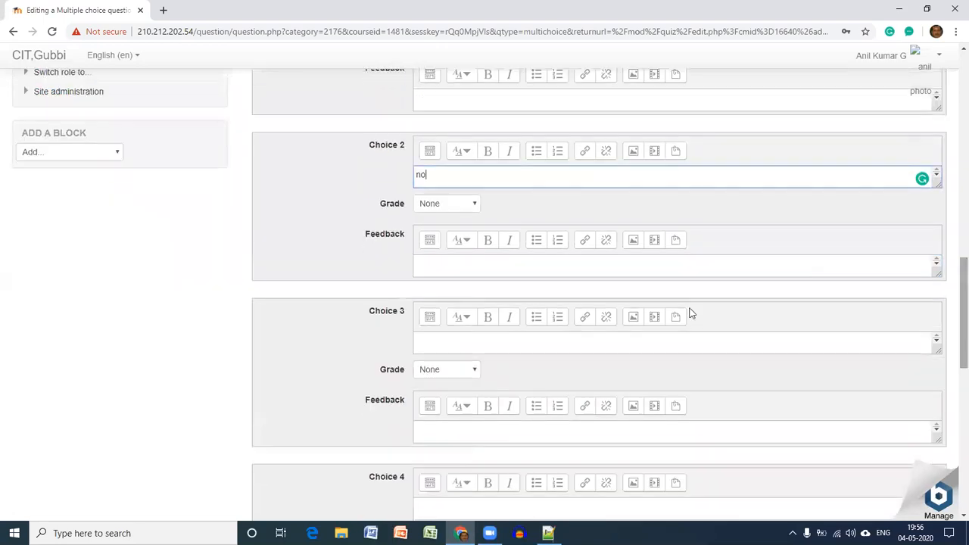
{"action": "left_click", "coordinate": [676, 342]}
{"action": "key", "text": "alt+Tab"}
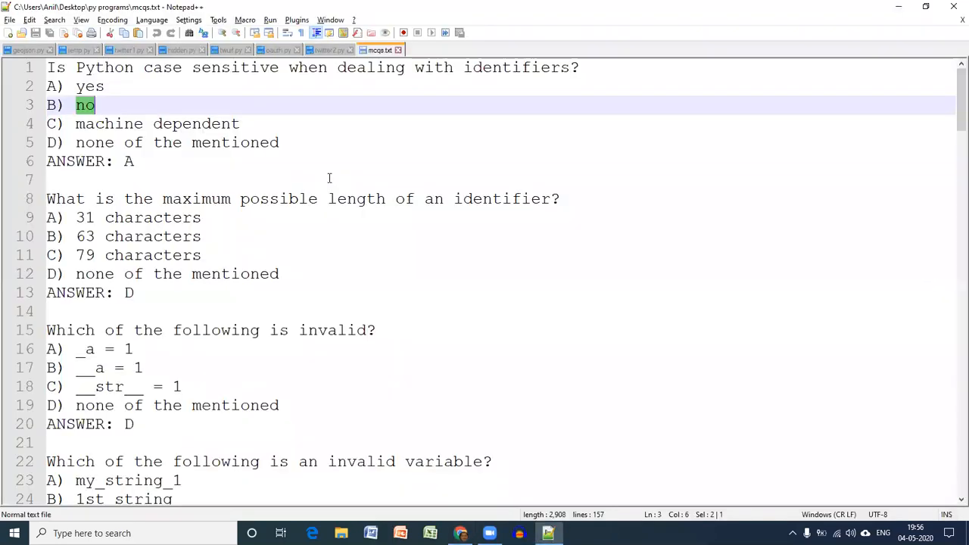
{"action": "left_click_drag", "start_coordinate": [76, 123], "coordinate": [241, 123]}
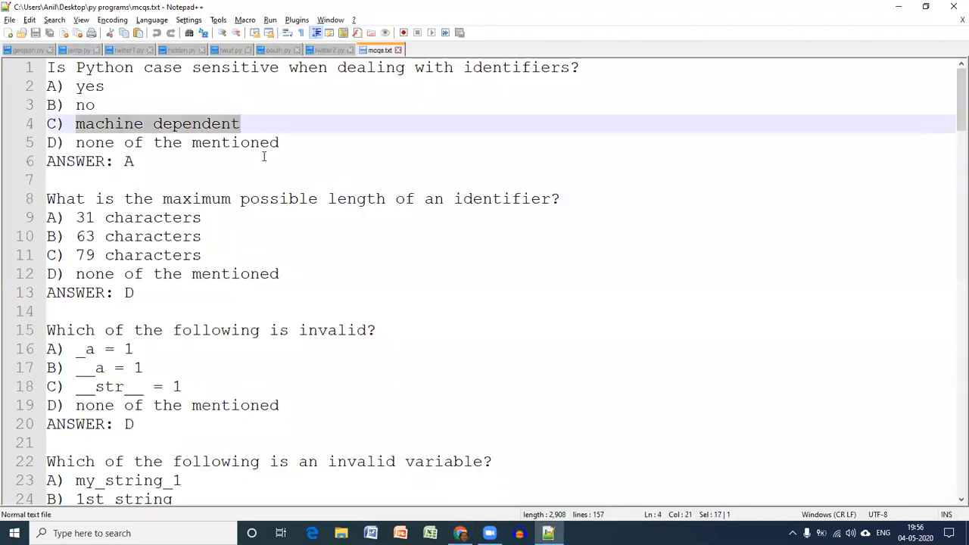
{"action": "key", "text": "ctrl+c"}
{"action": "key", "text": "alt+Tab"}
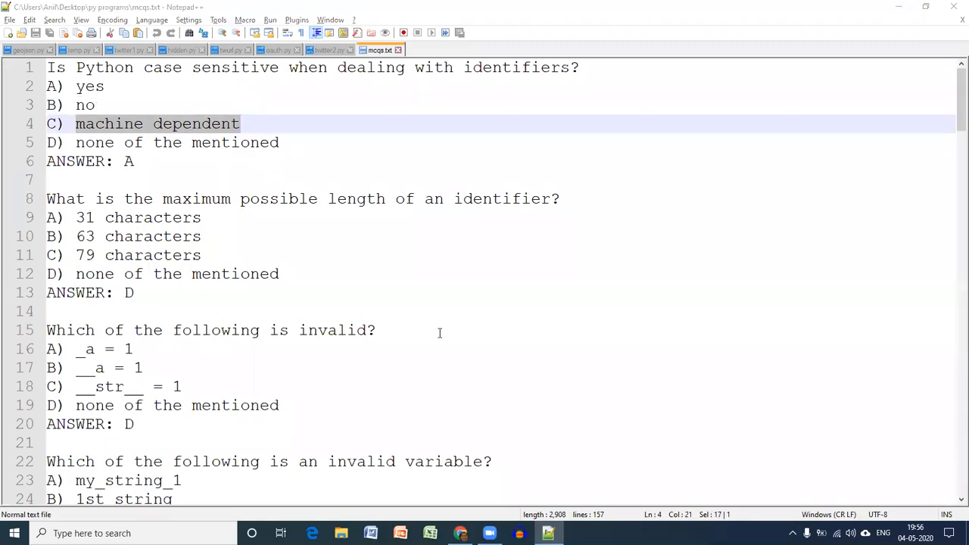
{"action": "key", "text": "ctrl+v"}
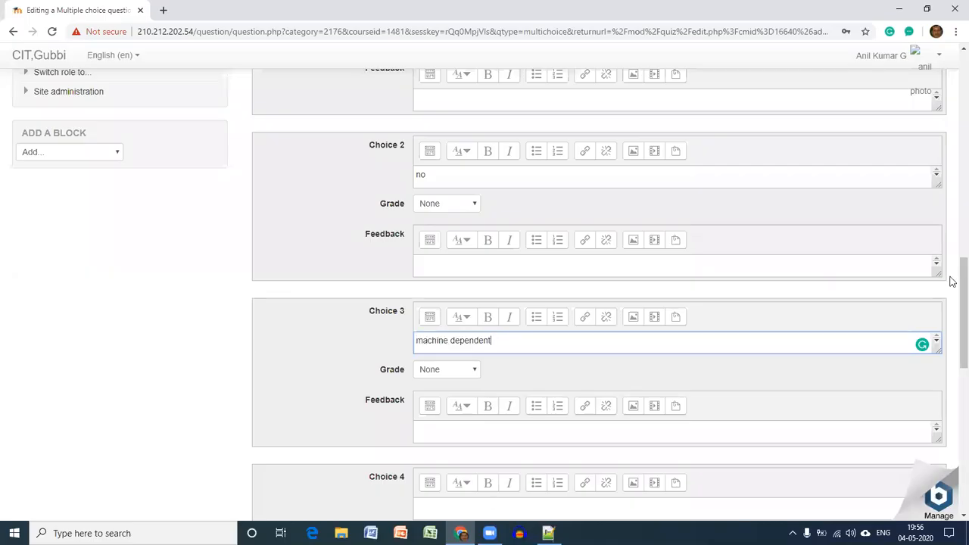
Step: Fill Choice 4 with the option D text "none of the mentioned" copied from mcqs.txt in Notepad++
{"action": "scroll", "coordinate": [747, 290], "scroll_direction": "down", "scroll_amount": 2}
{"action": "left_click", "coordinate": [598, 372]}
{"action": "key", "text": "alt+Tab"}
{"action": "left_click_drag", "start_coordinate": [76, 142], "coordinate": [280, 142]}
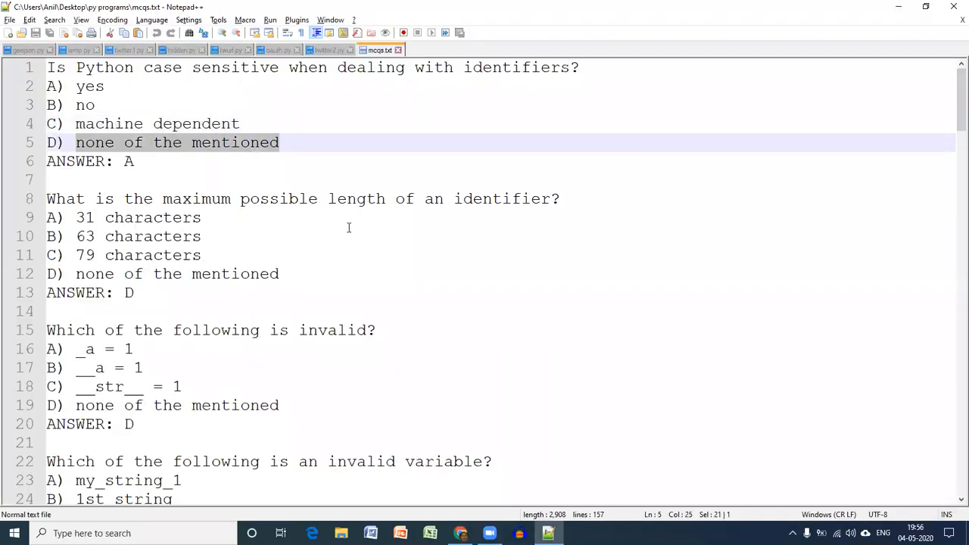
{"action": "key", "text": "alt+Tab"}
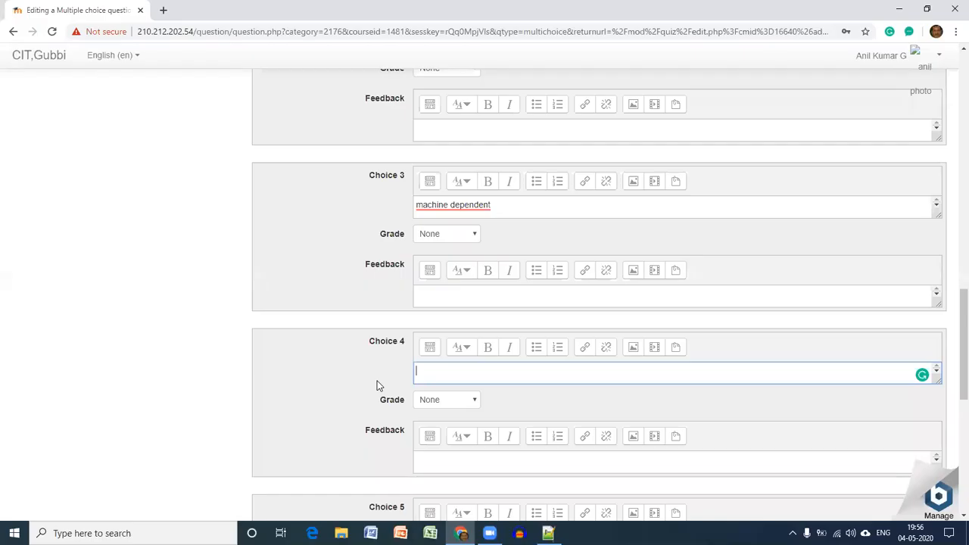
{"action": "key", "text": "ctrl+v"}
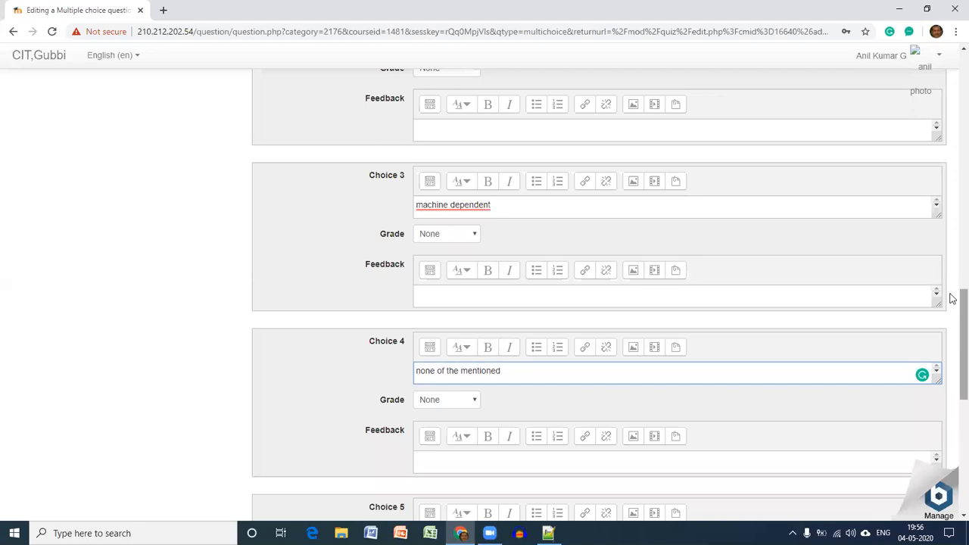
Step: Check the answer key in mcqs.txt and set the grade of Choice 1, "yes", to 100%
{"action": "scroll", "coordinate": [952, 287], "scroll_direction": "up", "scroll_amount": 3}
{"action": "scroll", "coordinate": [950, 273], "scroll_direction": "down", "scroll_amount": 1}
{"action": "scroll", "coordinate": [951, 274], "scroll_direction": "up", "scroll_amount": 1}
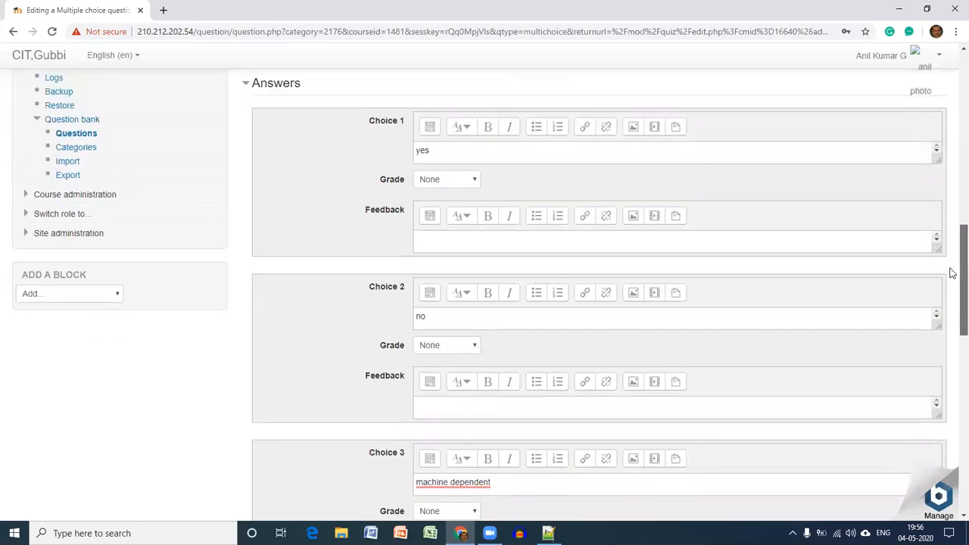
{"action": "key", "text": "alt+Tab"}
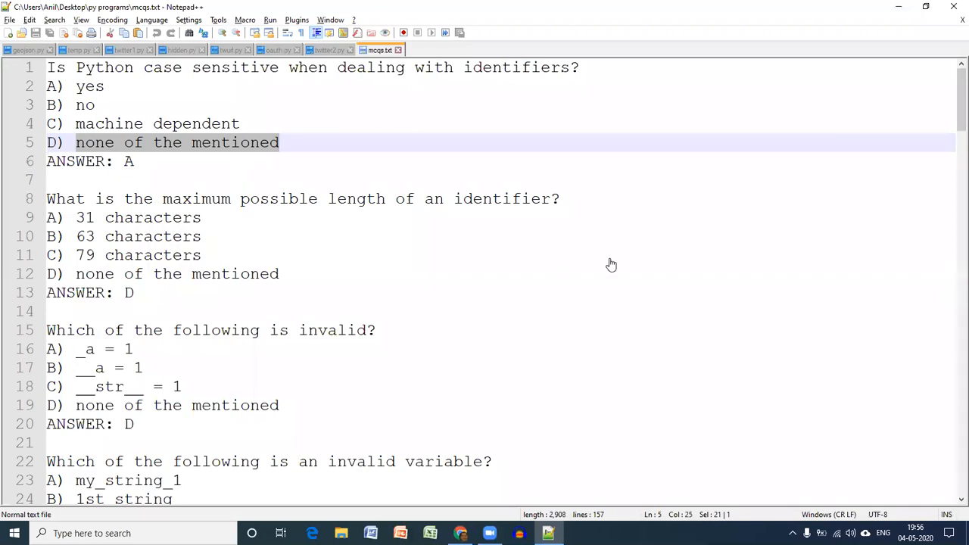
{"action": "key", "text": "alt+Tab"}
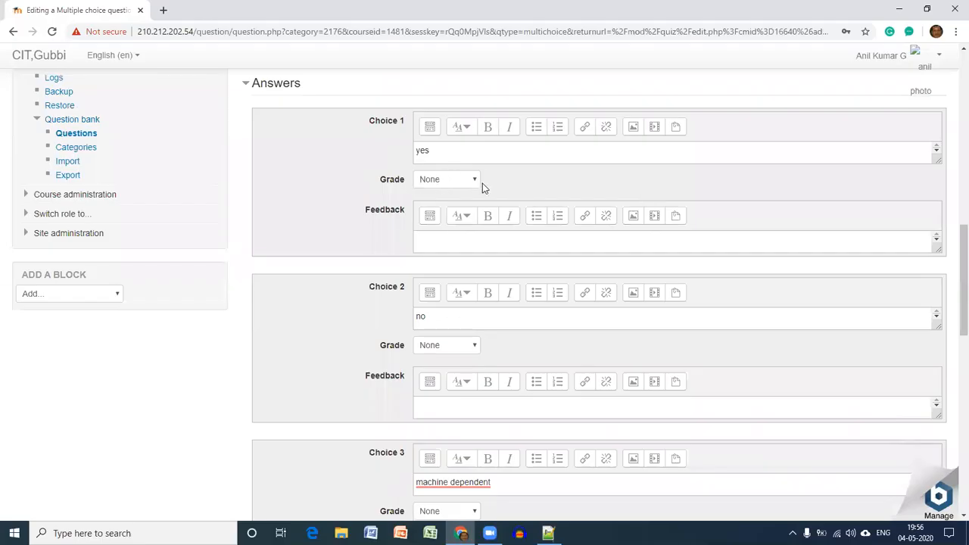
{"action": "left_click", "coordinate": [474, 181]}
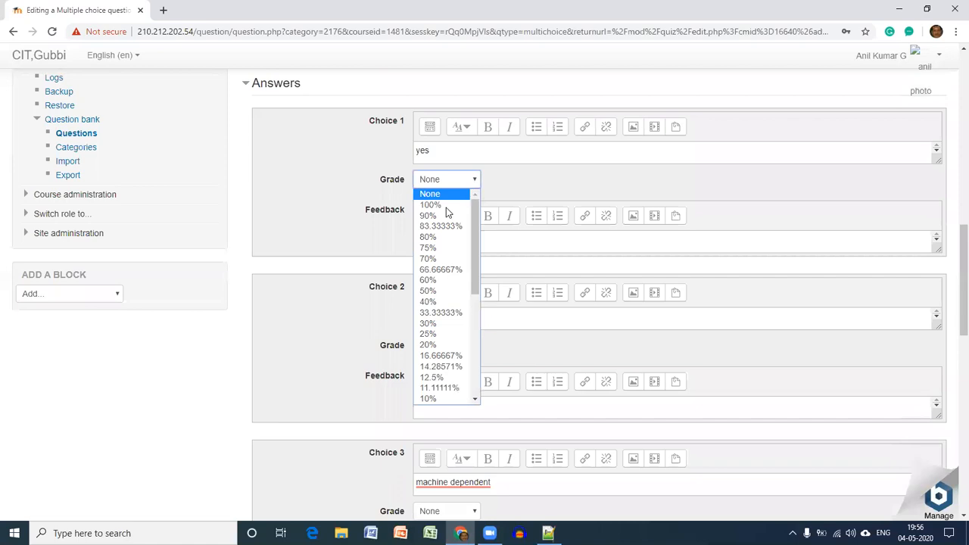
{"action": "left_click", "coordinate": [445, 201]}
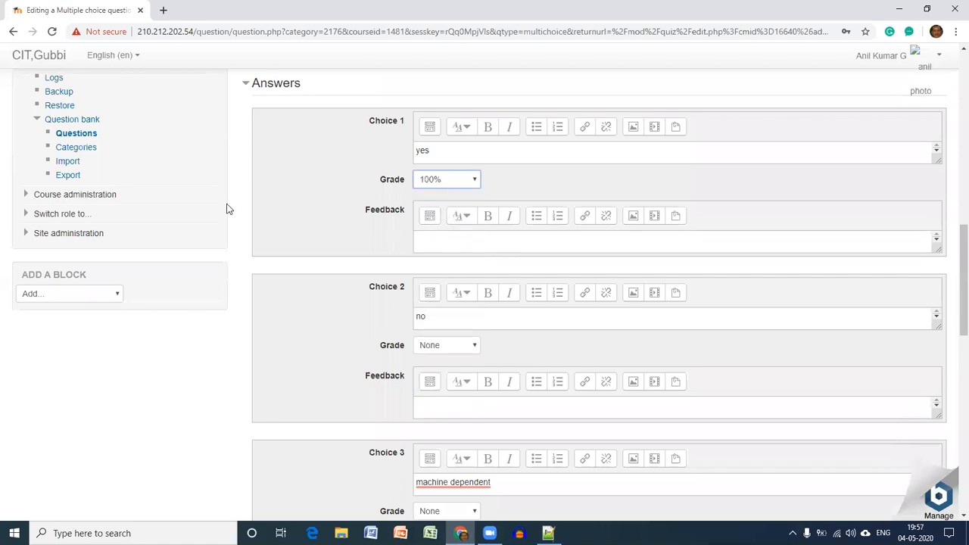
Step: Review the completed question form and save the question to the quiz
{"action": "scroll", "coordinate": [950, 257], "scroll_direction": "up", "scroll_amount": 2}
{"action": "left_click_drag", "start_coordinate": [951, 248], "coordinate": [950, 149]}
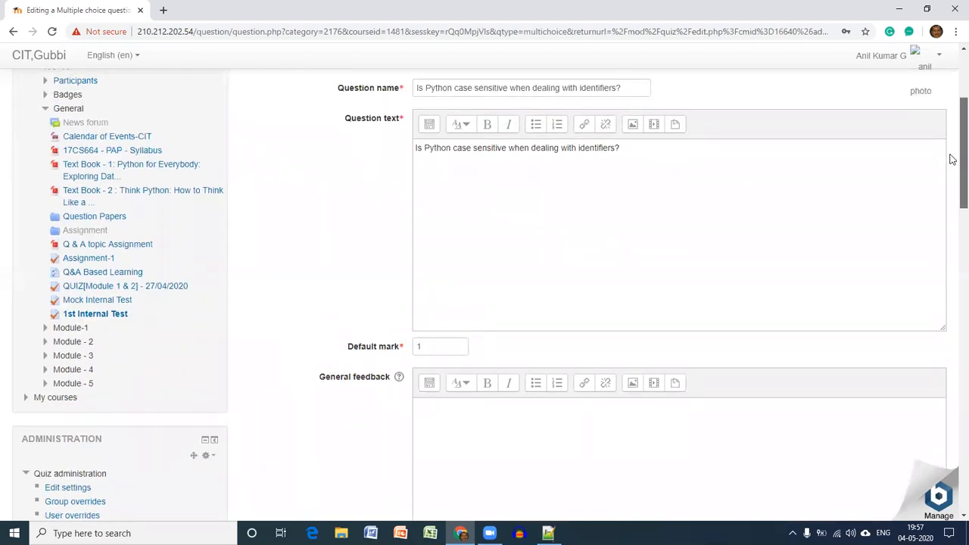
{"action": "scroll", "coordinate": [951, 156], "scroll_direction": "down", "scroll_amount": 2}
{"action": "left_click_drag", "start_coordinate": [951, 193], "coordinate": [951, 476]}
{"action": "scroll", "coordinate": [951, 282], "scroll_direction": "up", "scroll_amount": 1}
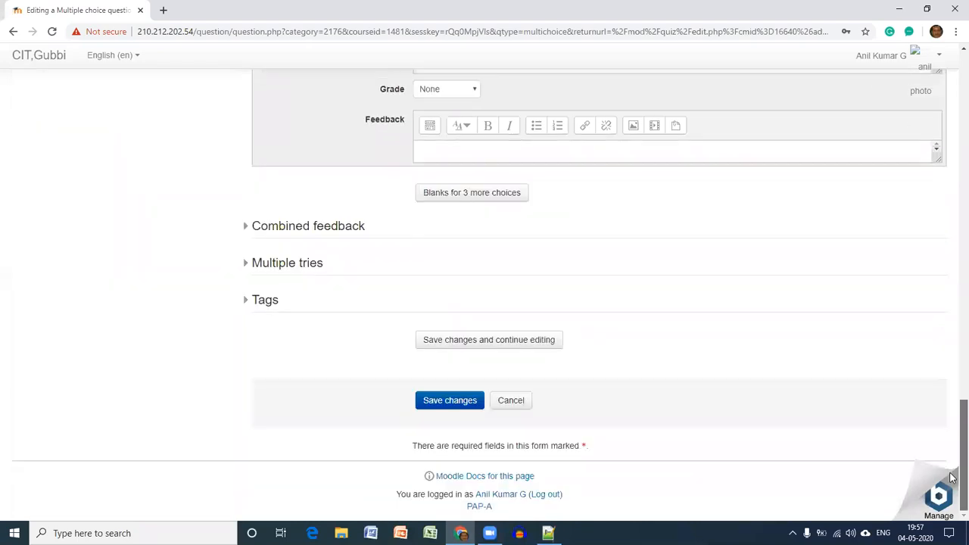
{"action": "left_click", "coordinate": [433, 409]}
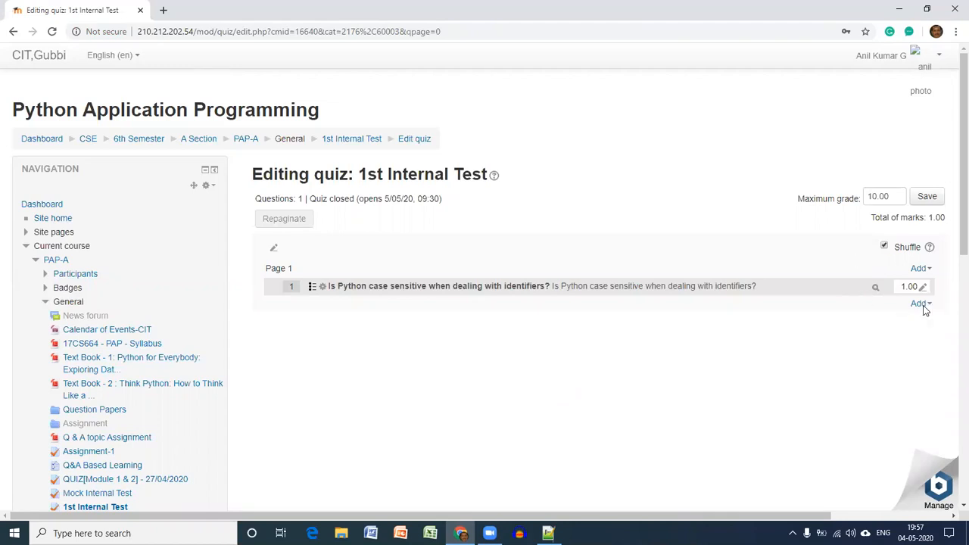
Step: Preview the Python case sensitivity question with its four choices, then go back to the quiz editing page
{"action": "left_click", "coordinate": [875, 288]}
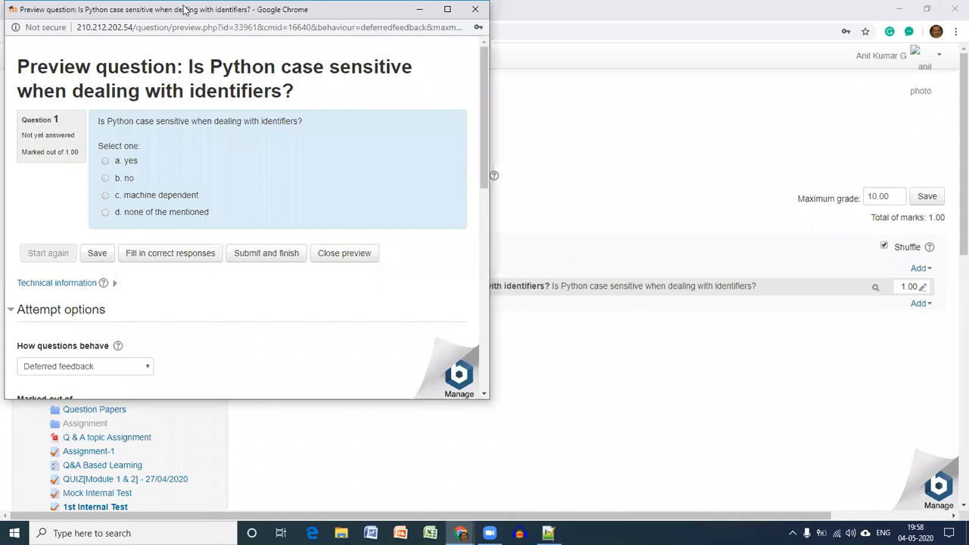
{"action": "left_click_drag", "start_coordinate": [184, 9], "coordinate": [226, 127]}
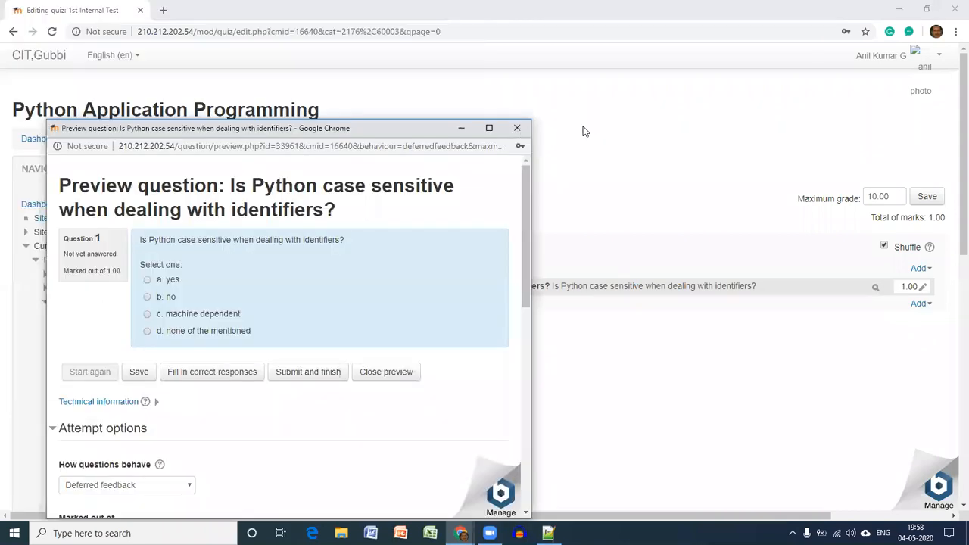
{"action": "left_click", "coordinate": [583, 131]}
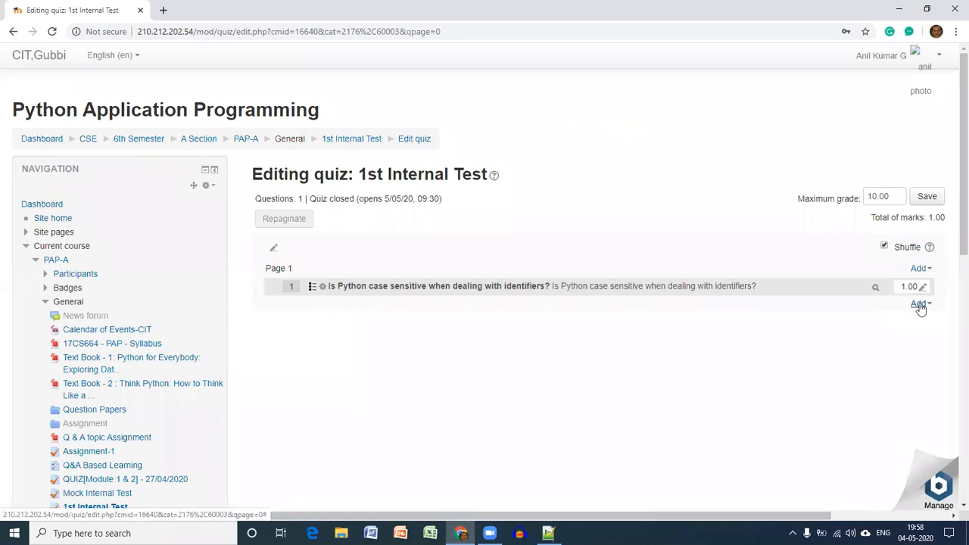
Step: Start a second new question of the Multiple choice type in the 1st Internal Test quiz
{"action": "left_click", "coordinate": [905, 266]}
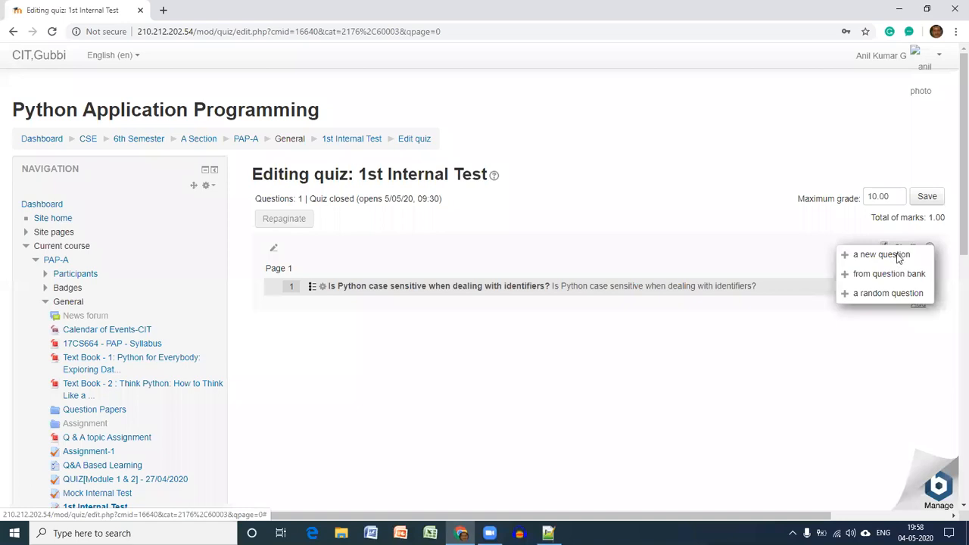
{"action": "left_click", "coordinate": [898, 256]}
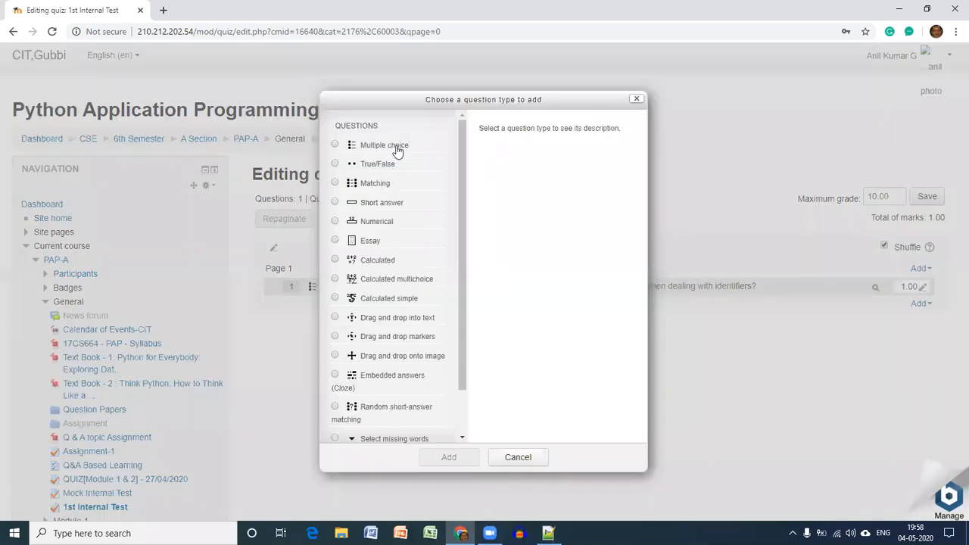
{"action": "left_click", "coordinate": [396, 149]}
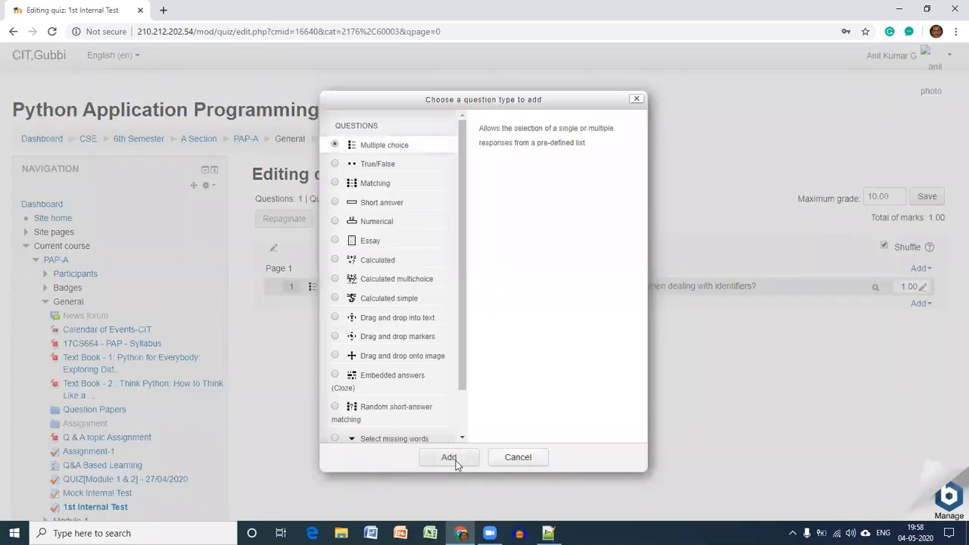
{"action": "left_click", "coordinate": [449, 457]}
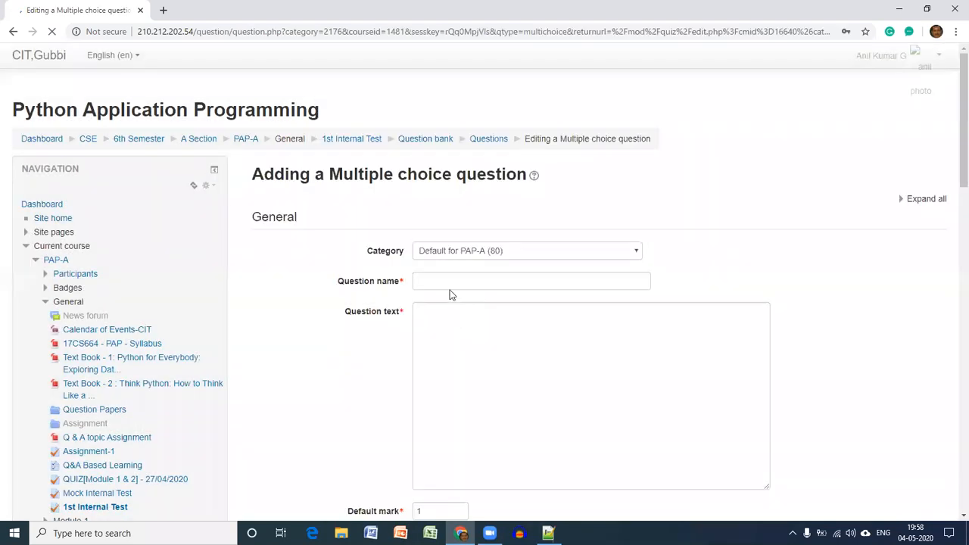
Step: Copy "What is the maximum possible length of an identifier?" from mcqs.txt in Notepad++ into the question name and question text in Moodle
{"action": "key", "text": "alt+Tab"}
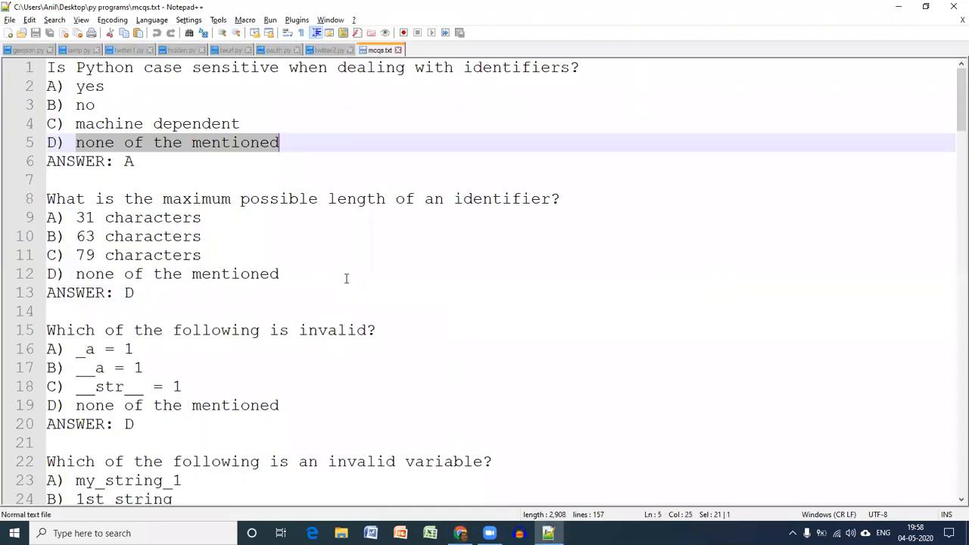
{"action": "left_click", "coordinate": [41, 199]}
{"action": "left_click_drag", "start_coordinate": [48, 199], "coordinate": [559, 202]}
{"action": "key", "text": "ctrl+c"}
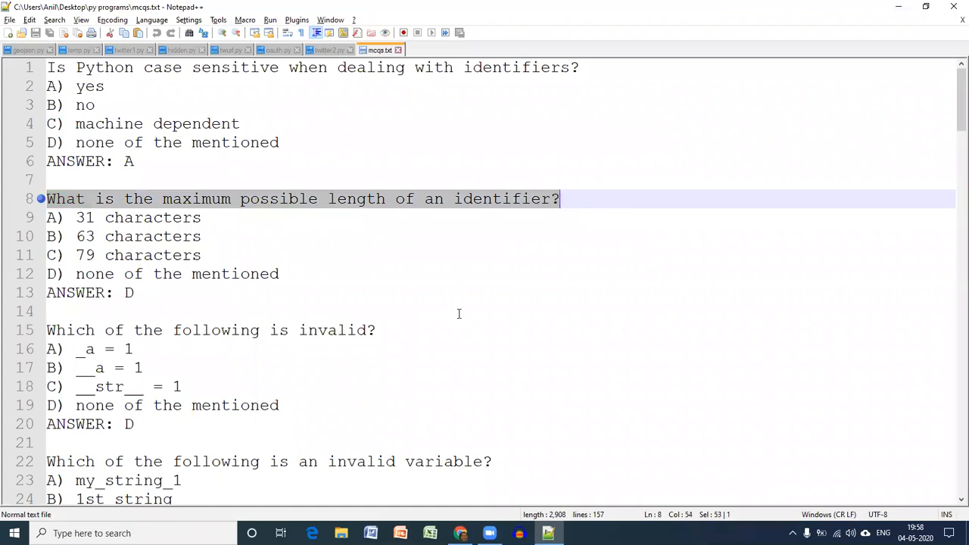
{"action": "key", "text": "alt+Tab"}
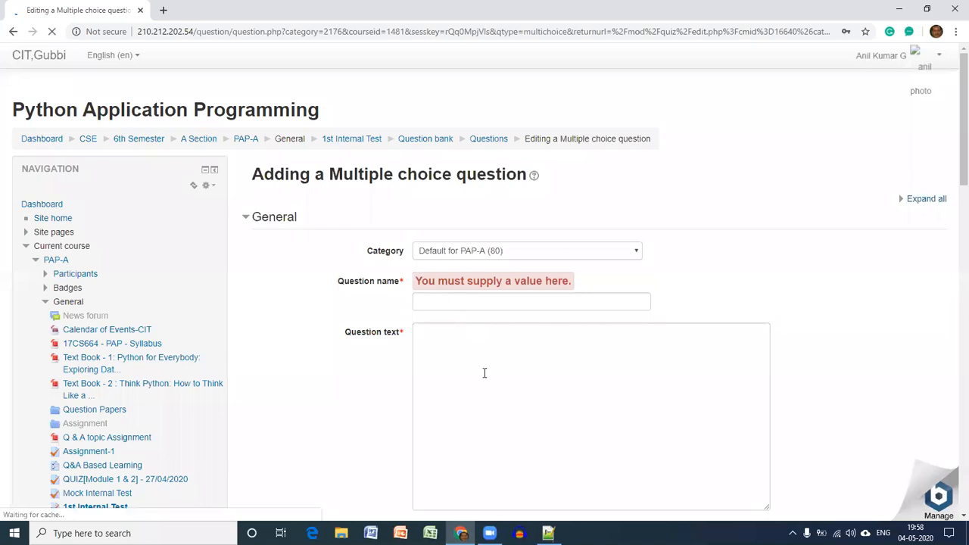
{"action": "key", "text": "ctrl+v"}
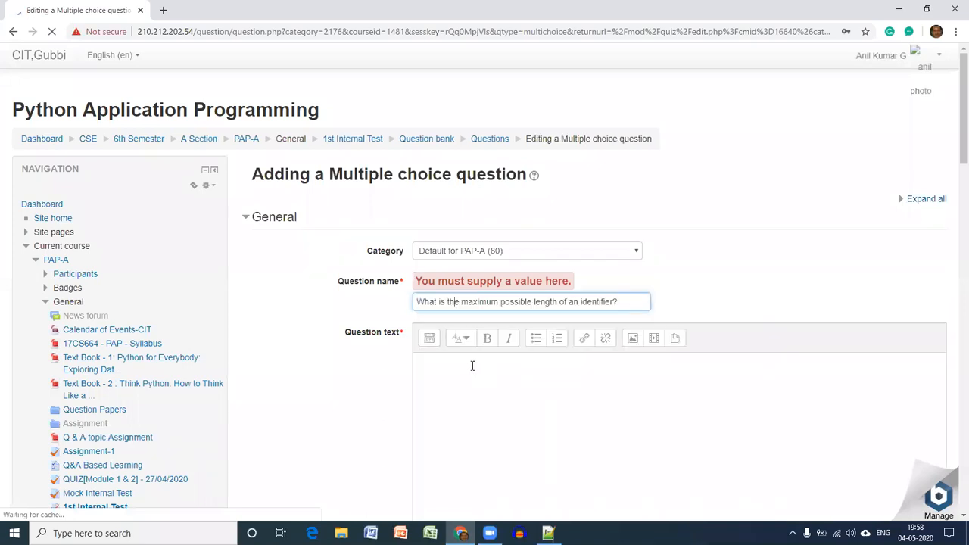
{"action": "left_click", "coordinate": [472, 365]}
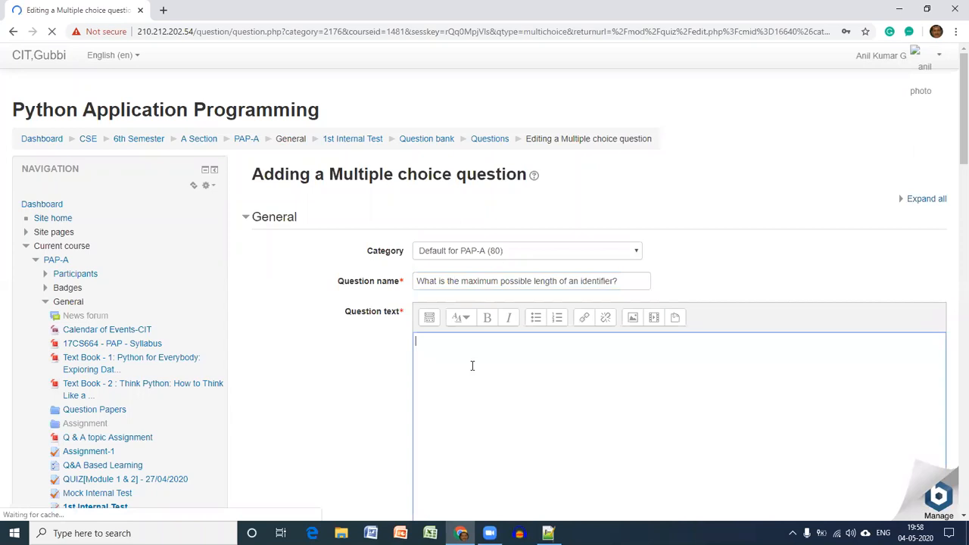
{"action": "key", "text": "ctrl+v"}
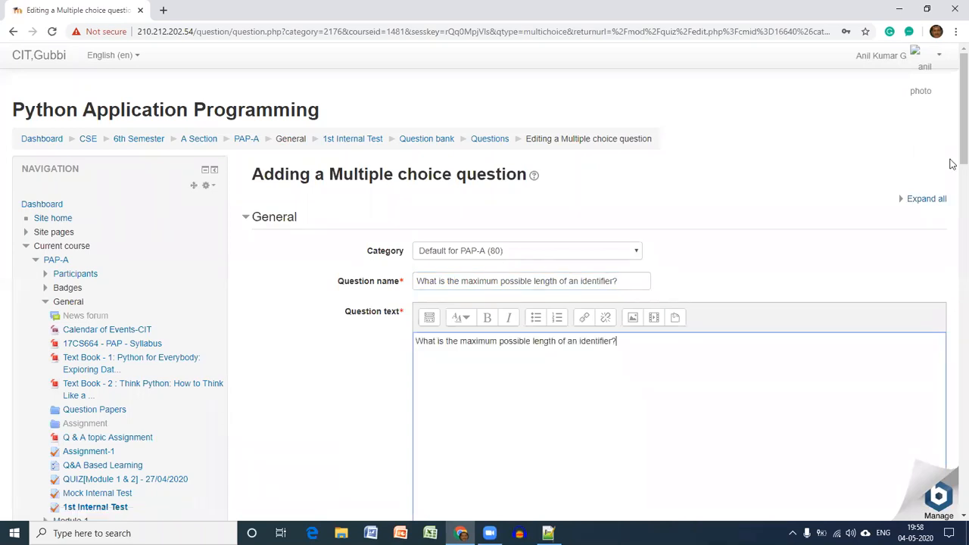
Step: Fill Choice 1 with the option A text "31 characters" copied from mcqs.txt in Notepad++
{"action": "scroll", "coordinate": [947, 281], "scroll_direction": "down", "scroll_amount": 5}
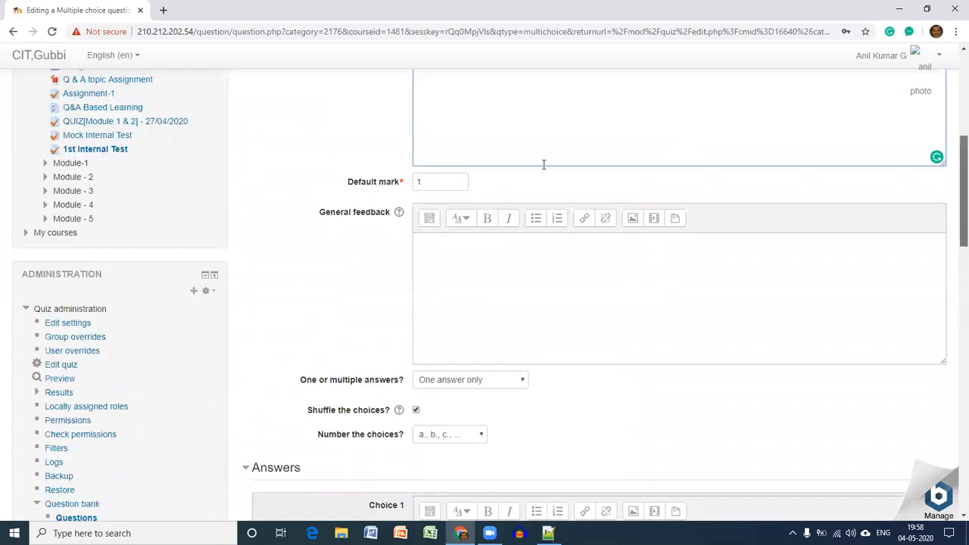
{"action": "scroll", "coordinate": [544, 164], "scroll_direction": "down", "scroll_amount": 5}
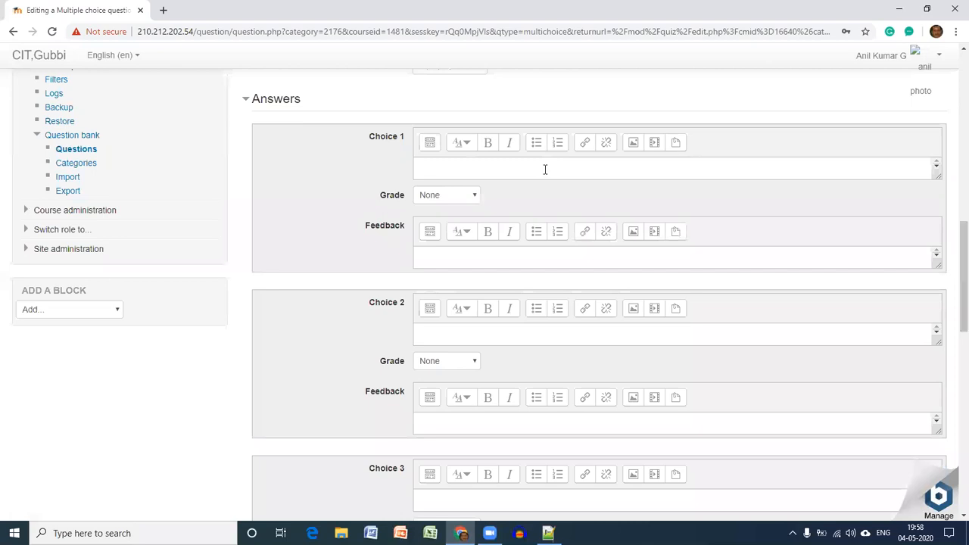
{"action": "key", "text": "alt+Tab"}
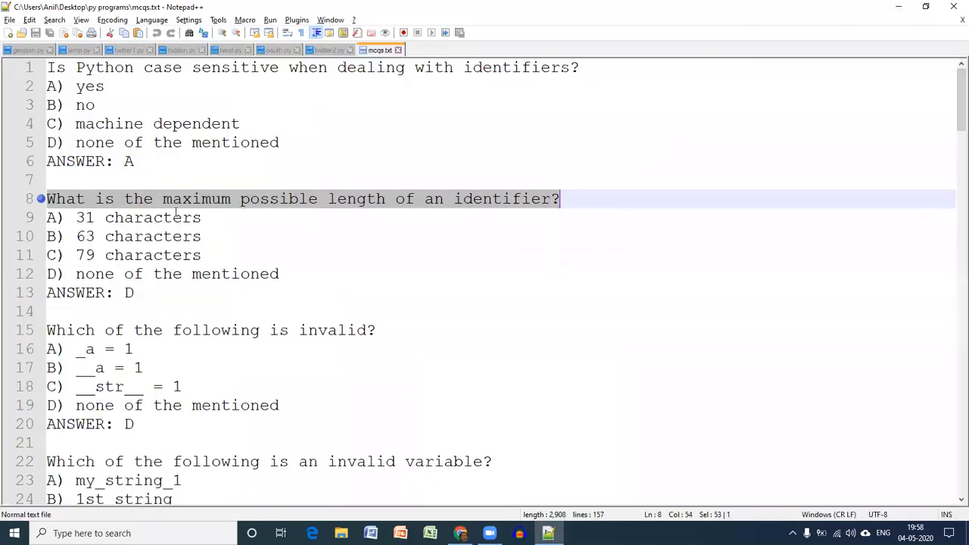
{"action": "left_click_drag", "start_coordinate": [76, 217], "coordinate": [199, 217]}
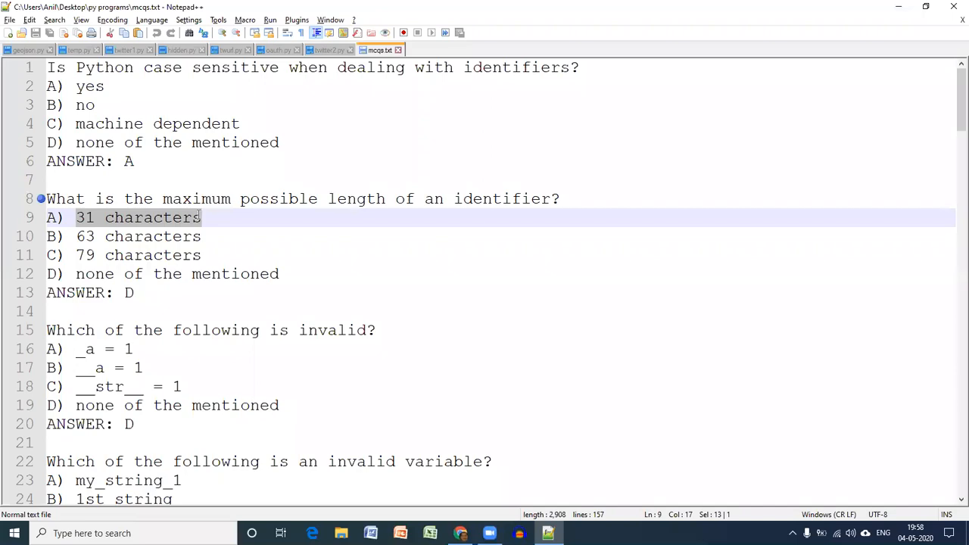
{"action": "key", "text": "ctrl+c"}
{"action": "key", "text": "alt+Tab"}
{"action": "key", "text": "ctrl+v"}
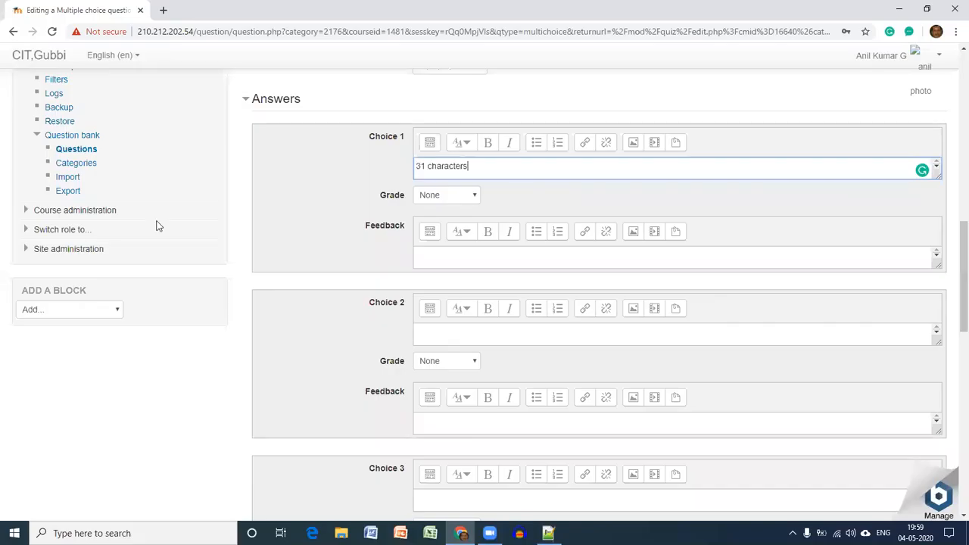
Step: Fill Choice 2 with the option B text "63 characters" copied from mcqs.txt in Notepad++
{"action": "key", "text": "alt+Tab"}
{"action": "left_click_drag", "start_coordinate": [76, 237], "coordinate": [202, 238]}
{"action": "key", "text": "shift+End"}
{"action": "key", "text": "ctrl+c"}
{"action": "key", "text": "alt+Tab"}
{"action": "key", "text": "ctrl+v"}
Step: Fill Choice 3 with the option C text "79 characters" copied from mcqs.txt in Notepad++
{"action": "scroll", "coordinate": [951, 268], "scroll_direction": "down", "scroll_amount": 1}
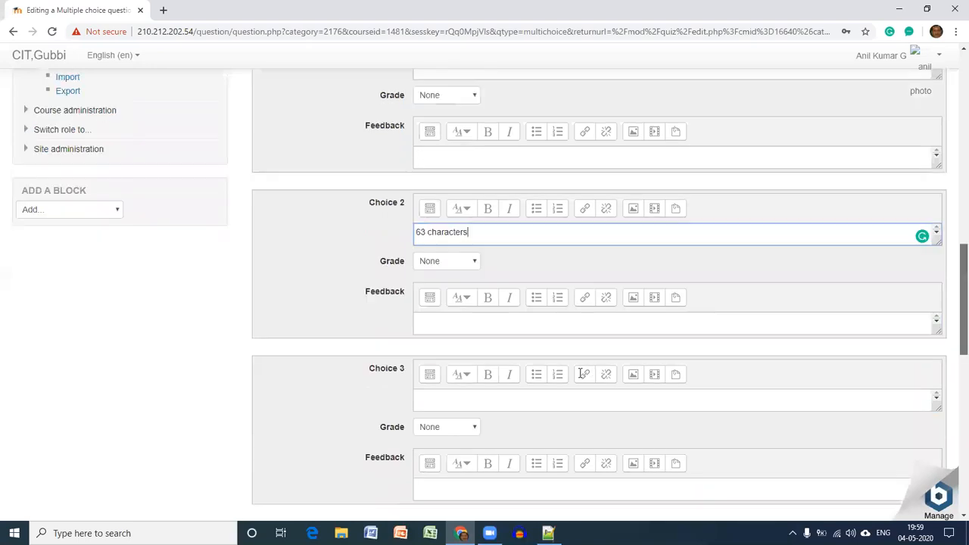
{"action": "scroll", "coordinate": [579, 374], "scroll_direction": "down", "scroll_amount": 1}
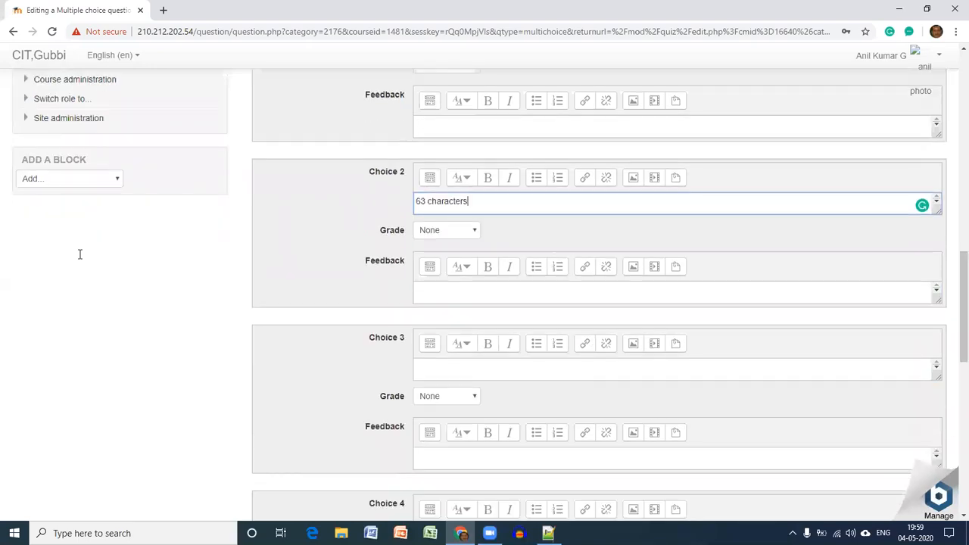
{"action": "key", "text": "alt+Tab"}
{"action": "left_click_drag", "start_coordinate": [76, 256], "coordinate": [215, 254]}
{"action": "key", "text": "alt+Tab"}
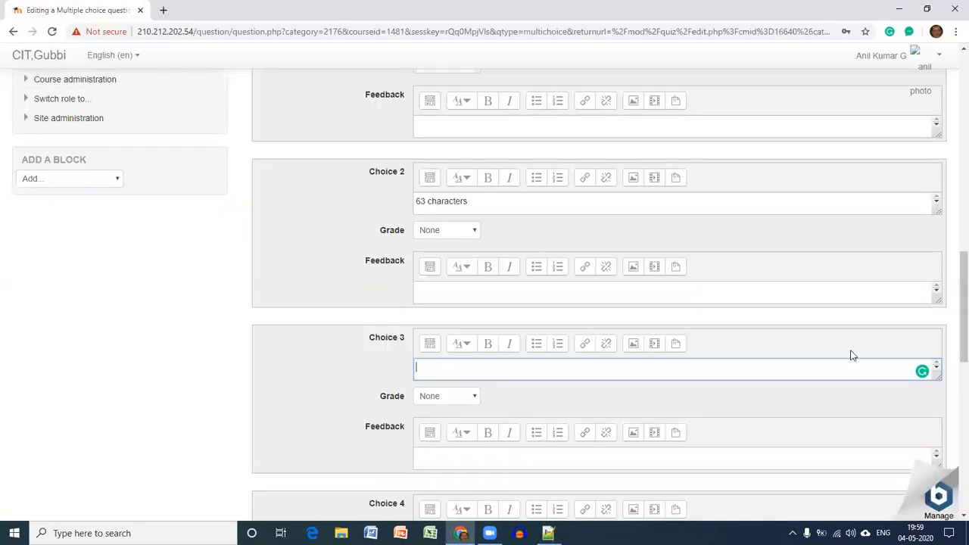
{"action": "key", "text": "ctrl+v"}
Step: Fill Choice 4 with the option D text "none of the mentioned" copied from mcqs.txt in Notepad++
{"action": "scroll", "coordinate": [515, 339], "scroll_direction": "down", "scroll_amount": 3}
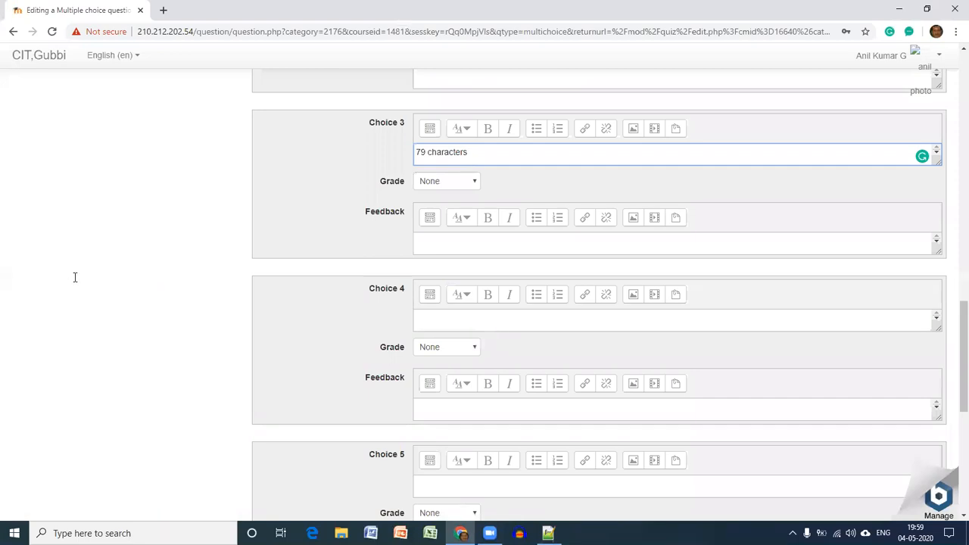
{"action": "key", "text": "alt+Tab"}
{"action": "left_click_drag", "start_coordinate": [76, 277], "coordinate": [281, 273]}
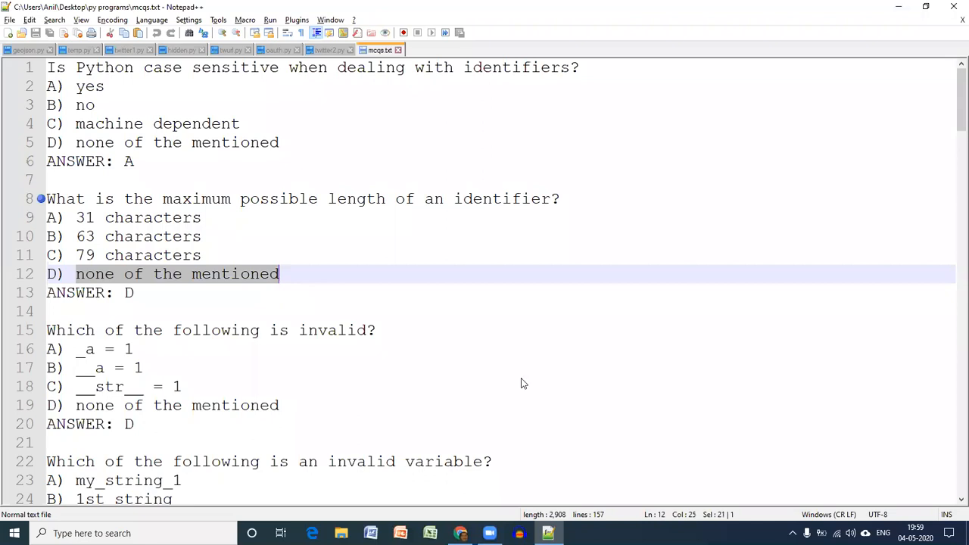
{"action": "key", "text": "alt+Tab"}
{"action": "key", "text": "ctrl+v"}
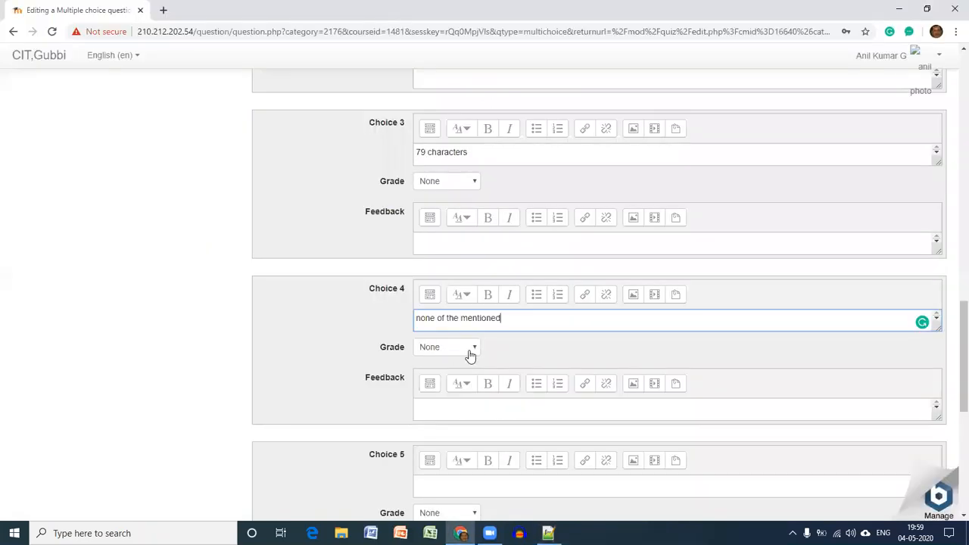
Step: Set the grade of Choice 4, "none of the mentioned", to 100% and save the question to the quiz
{"action": "left_click", "coordinate": [469, 352]}
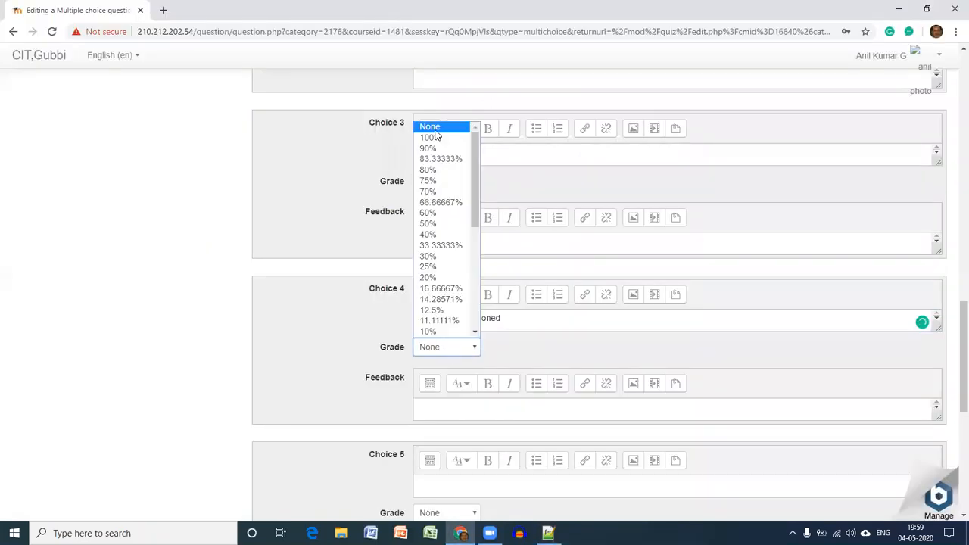
{"action": "key", "text": "Down"}
{"action": "key", "text": "Return"}
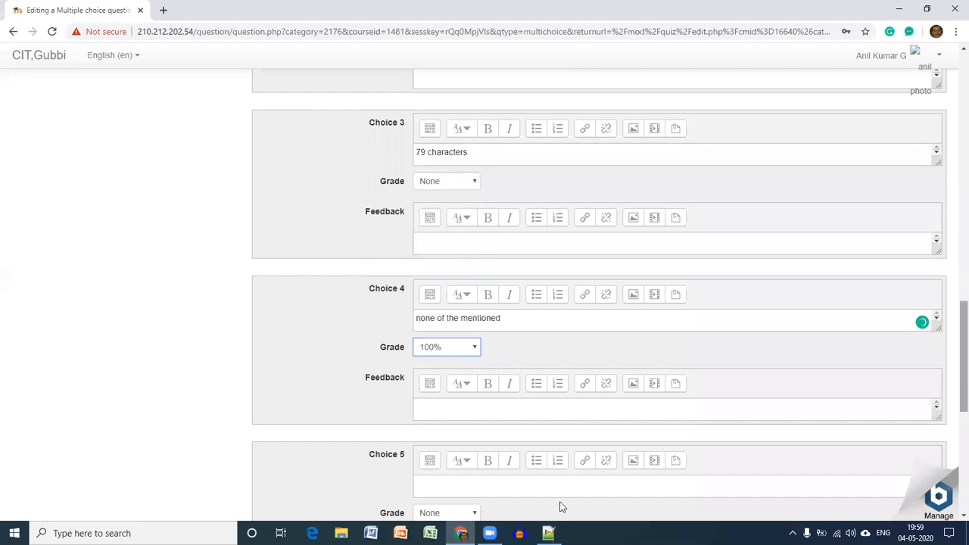
{"action": "scroll", "coordinate": [530, 499], "scroll_direction": "down", "scroll_amount": 5}
{"action": "left_click", "coordinate": [444, 492]}
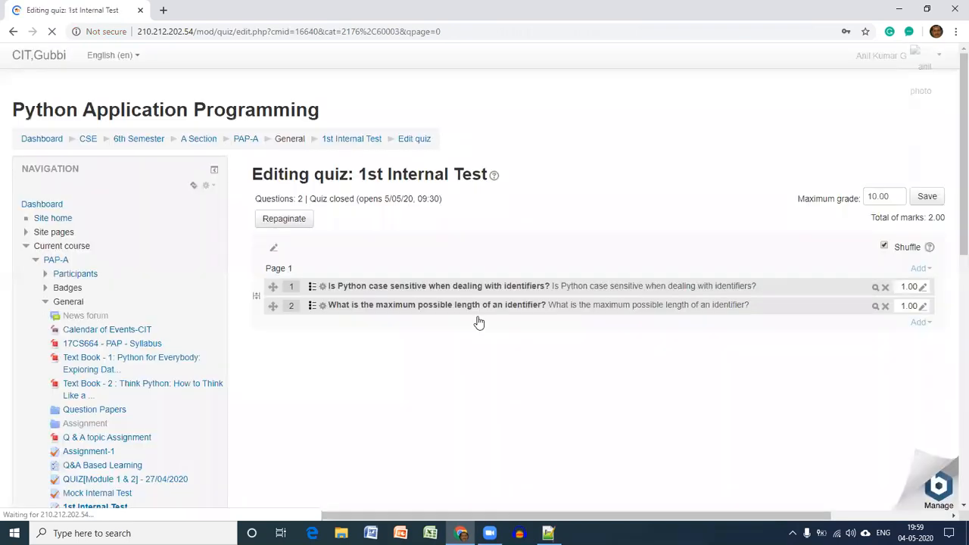
Step: Preview the identifier length question with its four choices, then close the preview window
{"action": "left_click", "coordinate": [874, 308]}
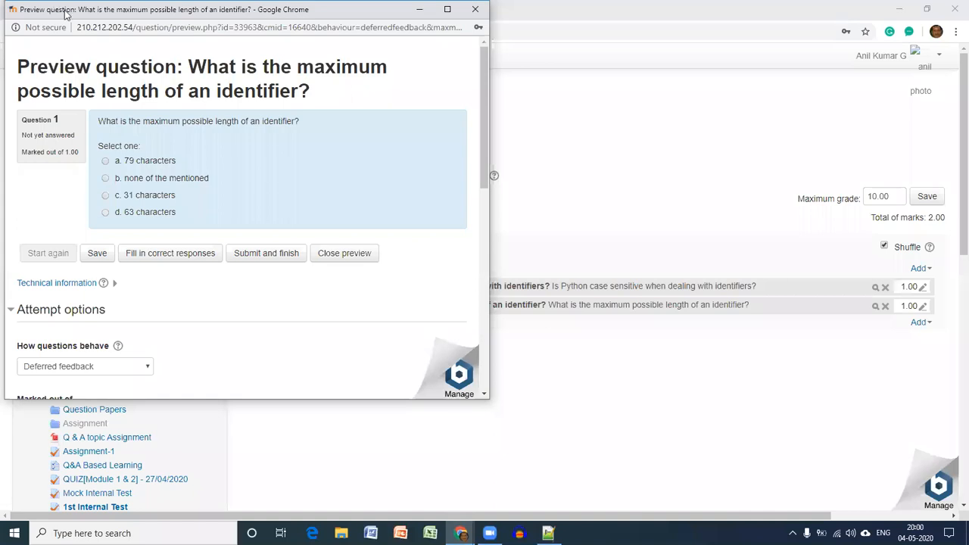
{"action": "left_click_drag", "start_coordinate": [68, 16], "coordinate": [125, 103]}
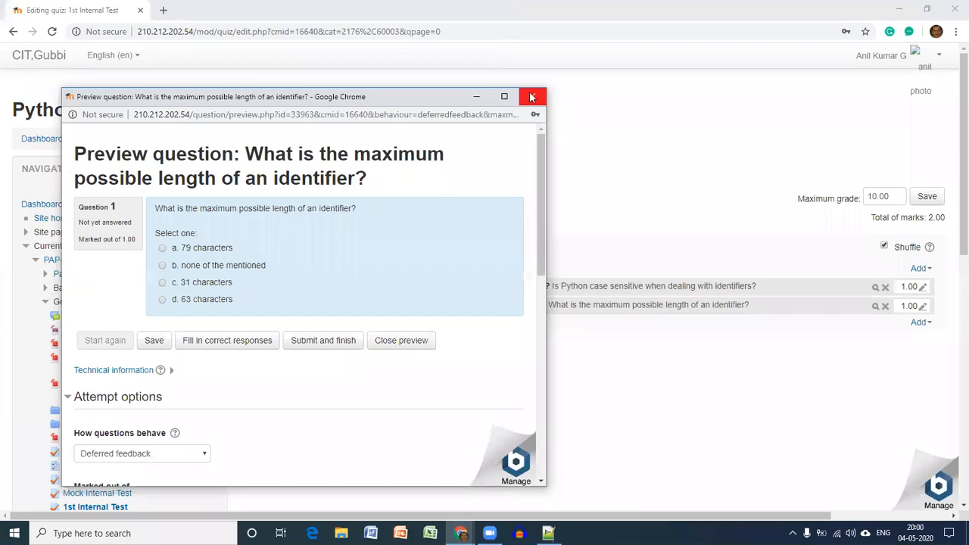
{"action": "left_click", "coordinate": [532, 97]}
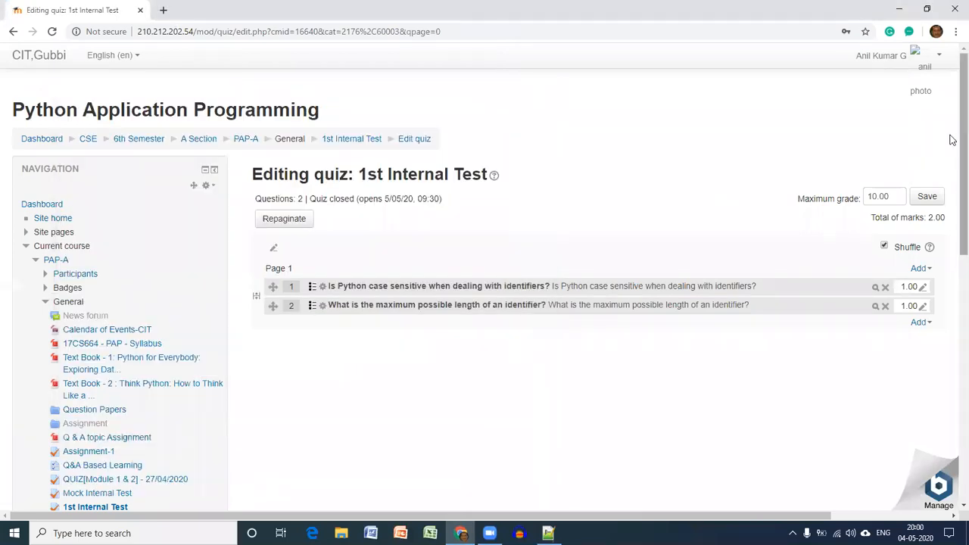
Step: Start a third new question of the Multiple choice type below the identifier length question
{"action": "scroll", "coordinate": [951, 151], "scroll_direction": "down", "scroll_amount": 1}
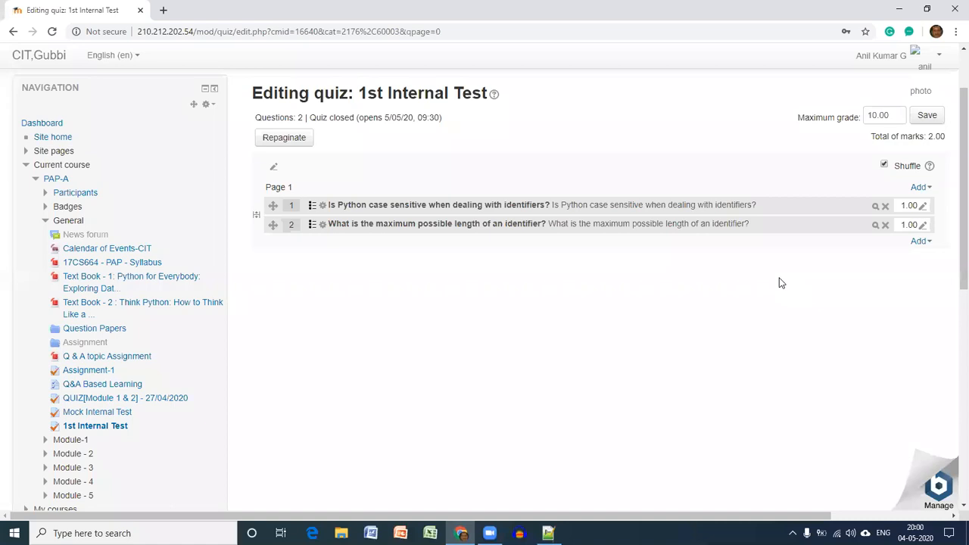
{"action": "left_click", "coordinate": [919, 242]}
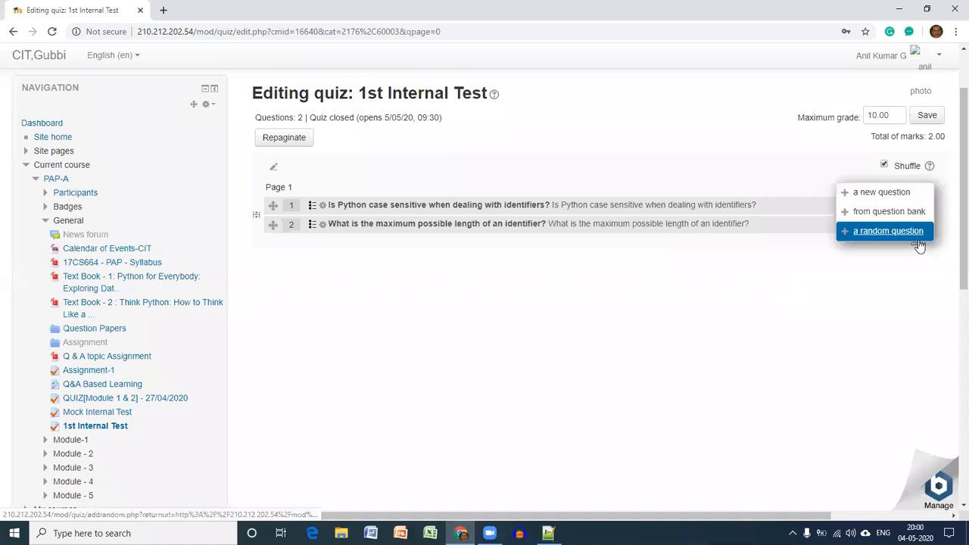
{"action": "left_click", "coordinate": [895, 195]}
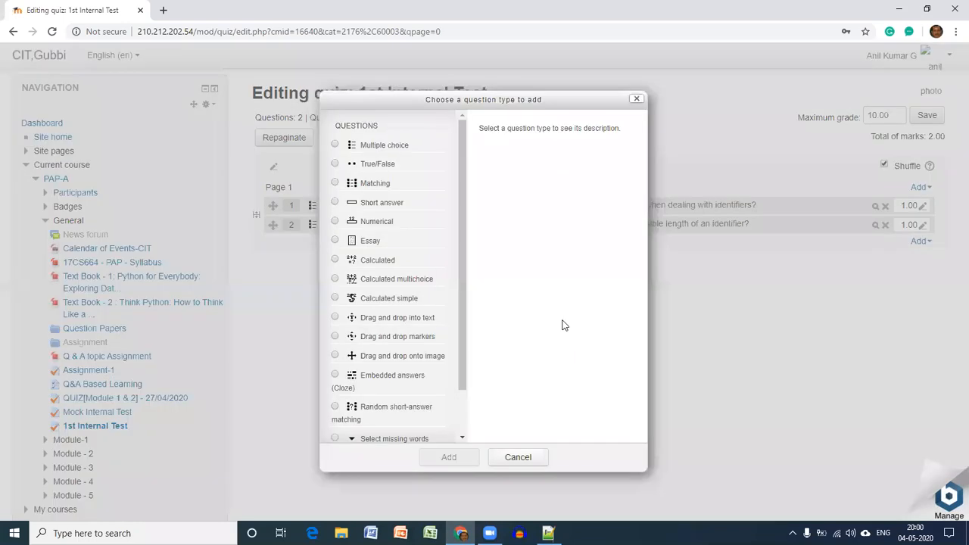
{"action": "left_click", "coordinate": [394, 147]}
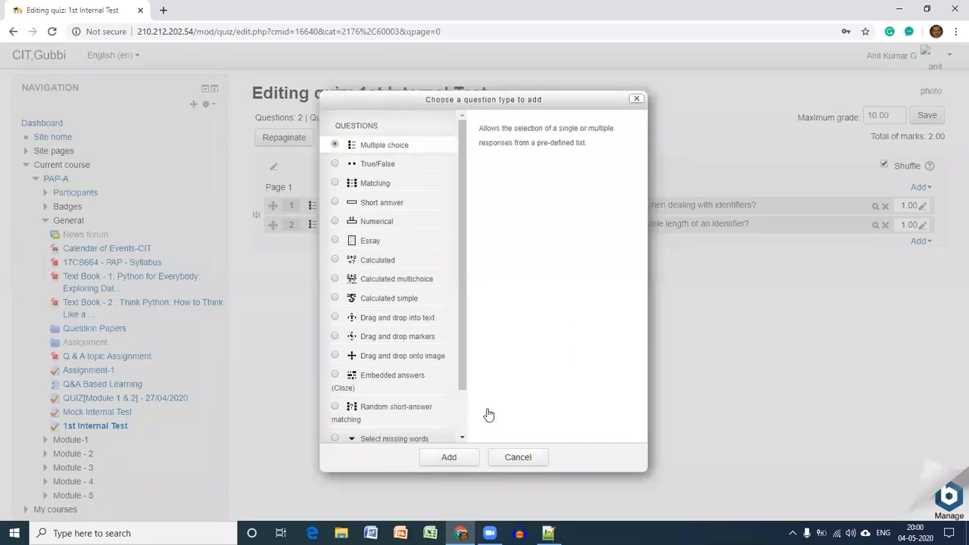
{"action": "left_click", "coordinate": [467, 463]}
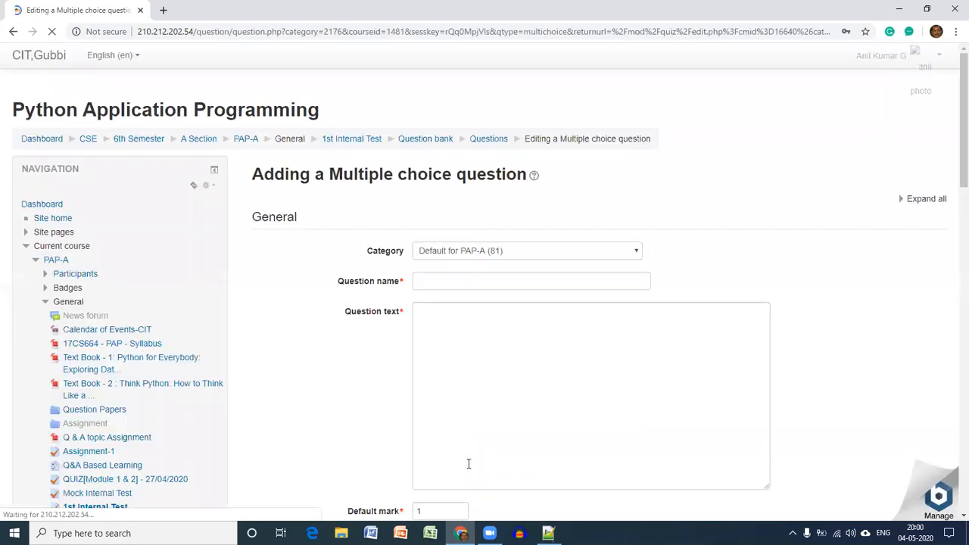
Step: Copy "Which of the following is invalid?" from mcqs.txt in Notepad++ into the question name on the Moodle form
{"action": "key", "text": "alt+Tab"}
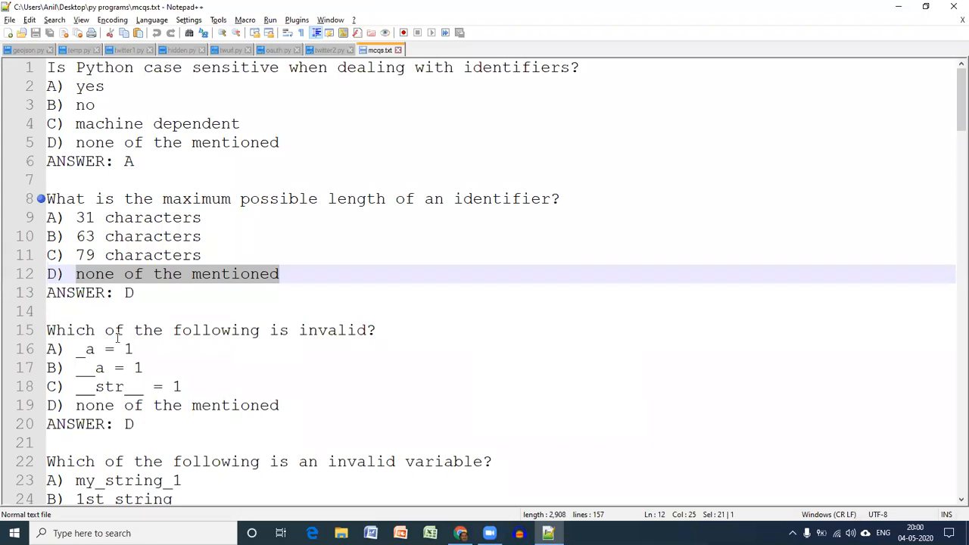
{"action": "left_click_drag", "start_coordinate": [47, 333], "coordinate": [376, 336]}
{"action": "key", "text": "ctrl+c"}
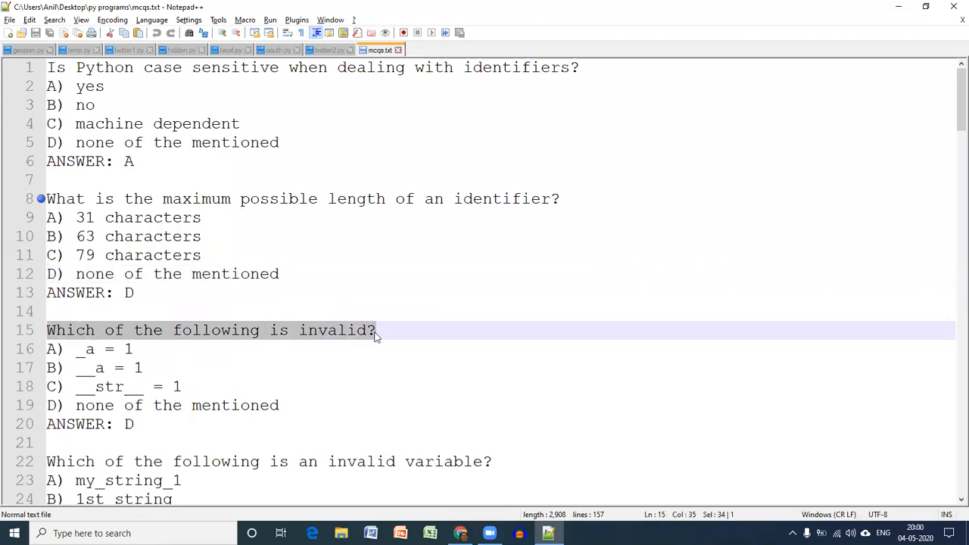
{"action": "key", "text": "alt+Tab"}
{"action": "left_click", "coordinate": [449, 279]}
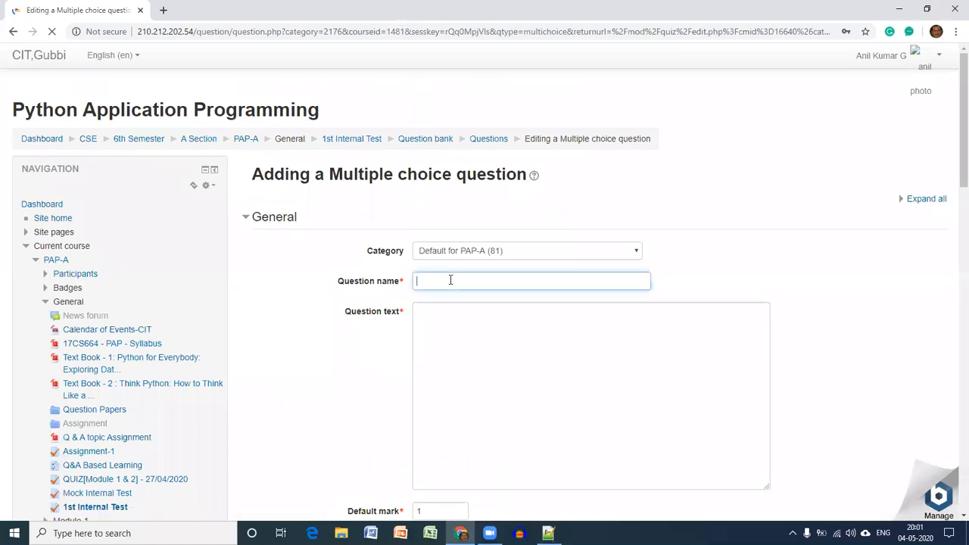
{"action": "left_click", "coordinate": [467, 324]}
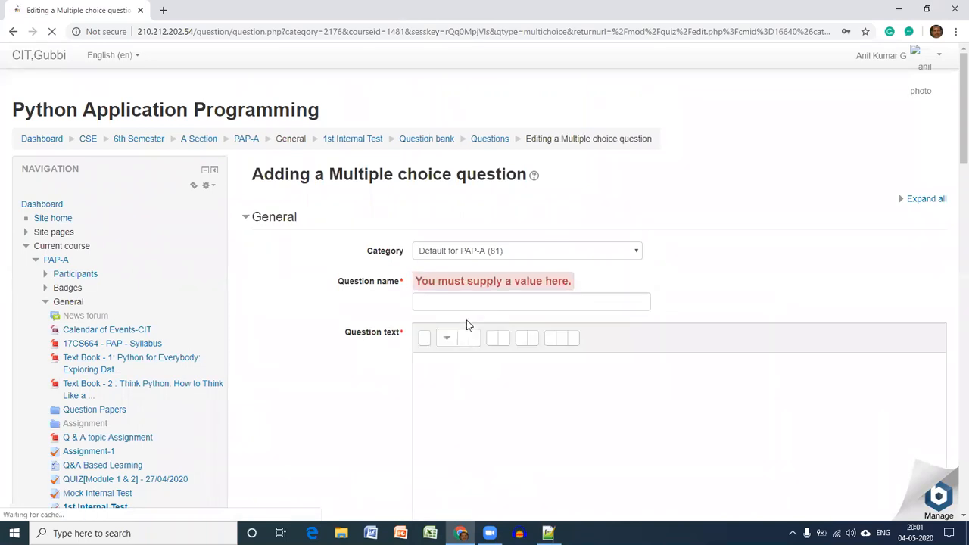
{"action": "left_click", "coordinate": [460, 302]}
{"action": "key", "text": "ctrl+v"}
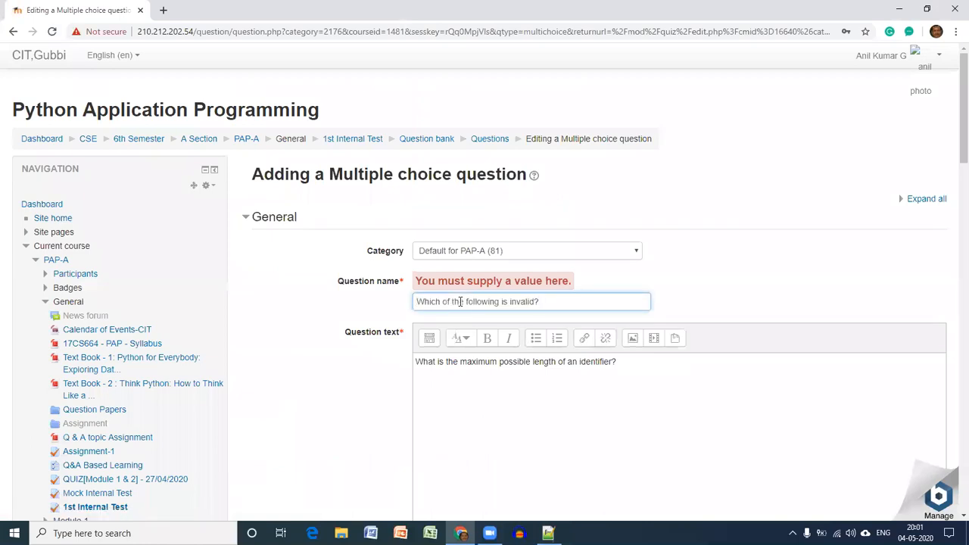
Step: Replace the restored draft question text with the copied "Which of the following is invalid?"
{"action": "key", "text": "alt+Tab"}
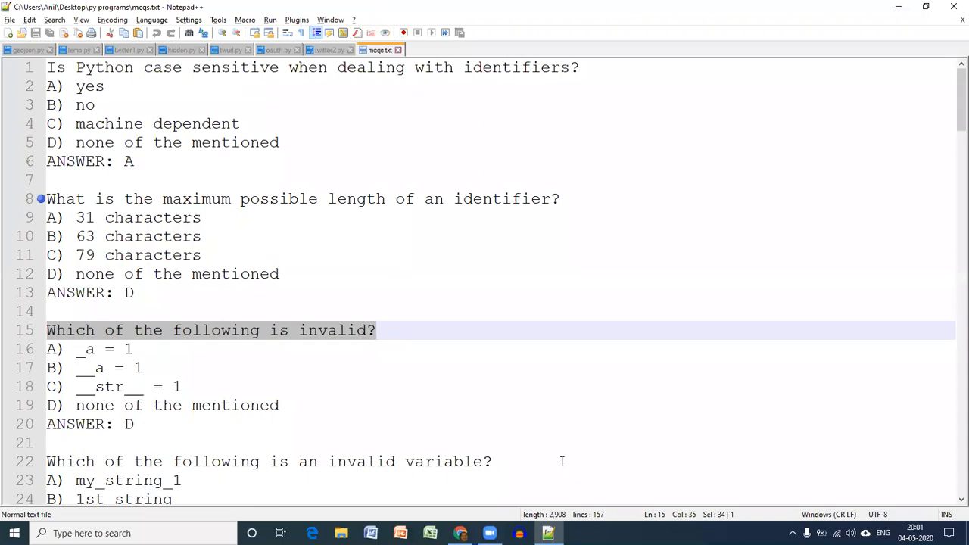
{"action": "key", "text": "alt+Tab"}
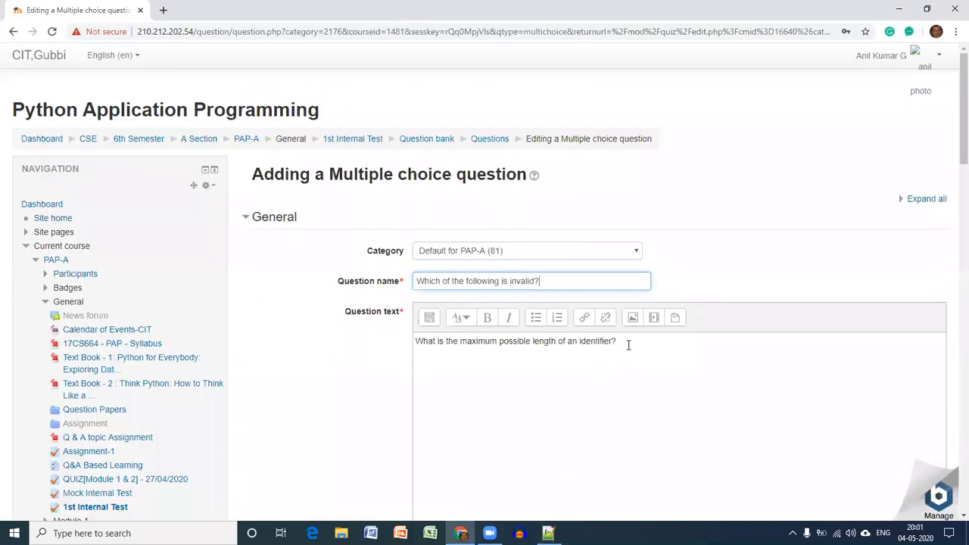
{"action": "triple_click", "coordinate": [414, 342]}
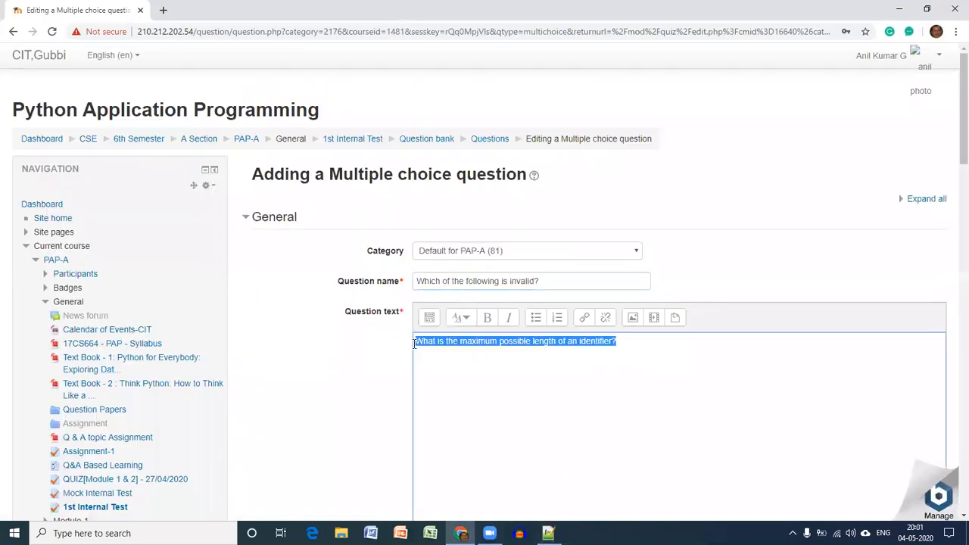
{"action": "key", "text": "alt+Tab"}
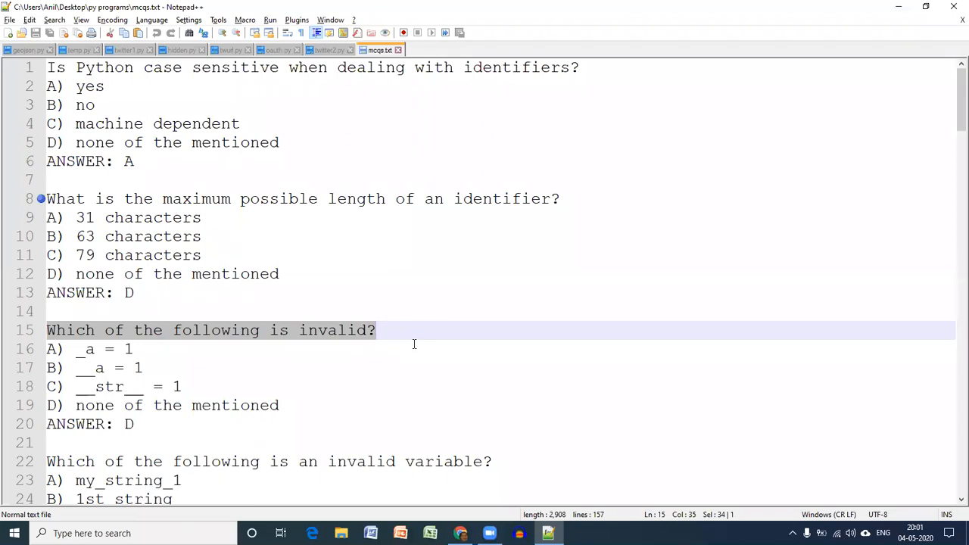
{"action": "key", "text": "alt+Tab"}
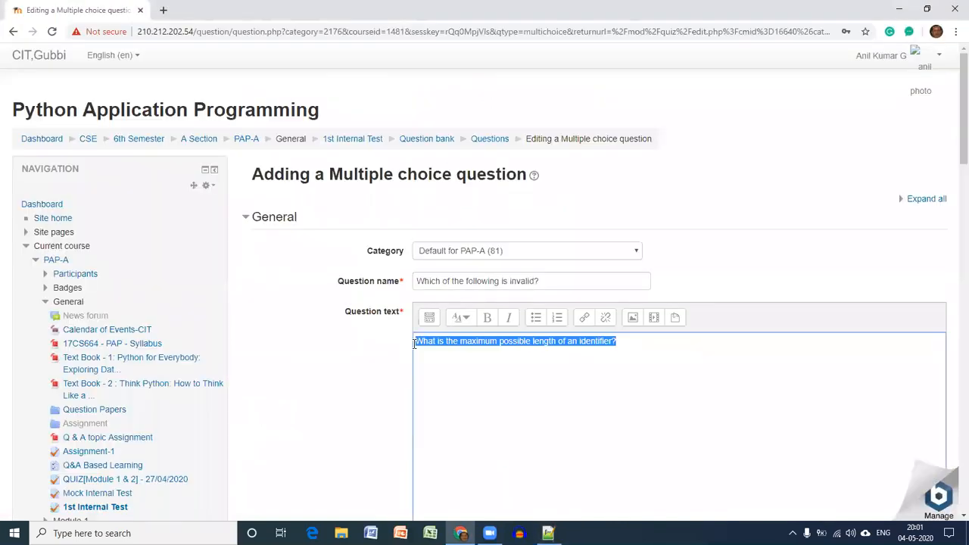
{"action": "key", "text": "ctrl+v"}
Step: Replace the restored draft text of Choice 1 with option A, "_a = 1", copied from mcqs.txt in Notepad++
{"action": "left_click_drag", "start_coordinate": [952, 123], "coordinate": [952, 277]}
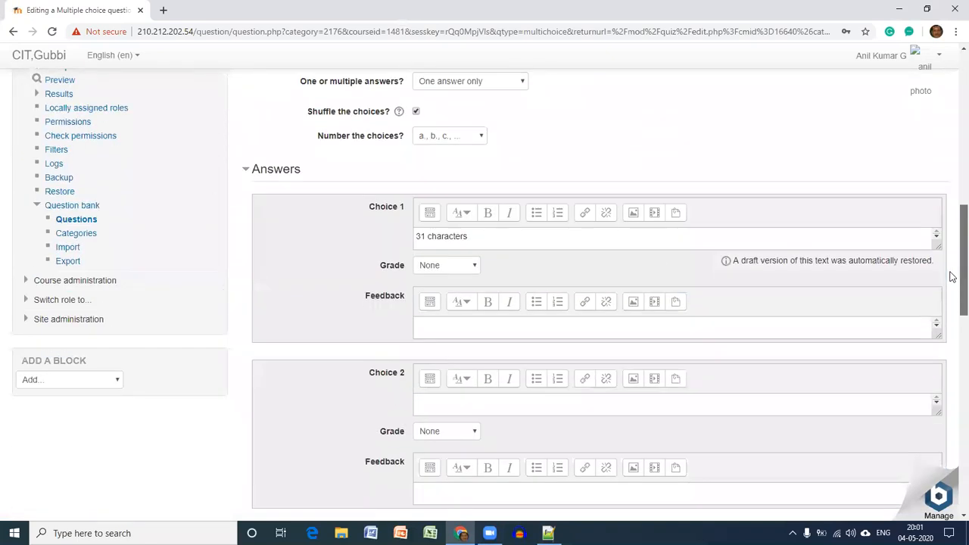
{"action": "key", "text": "alt+Tab"}
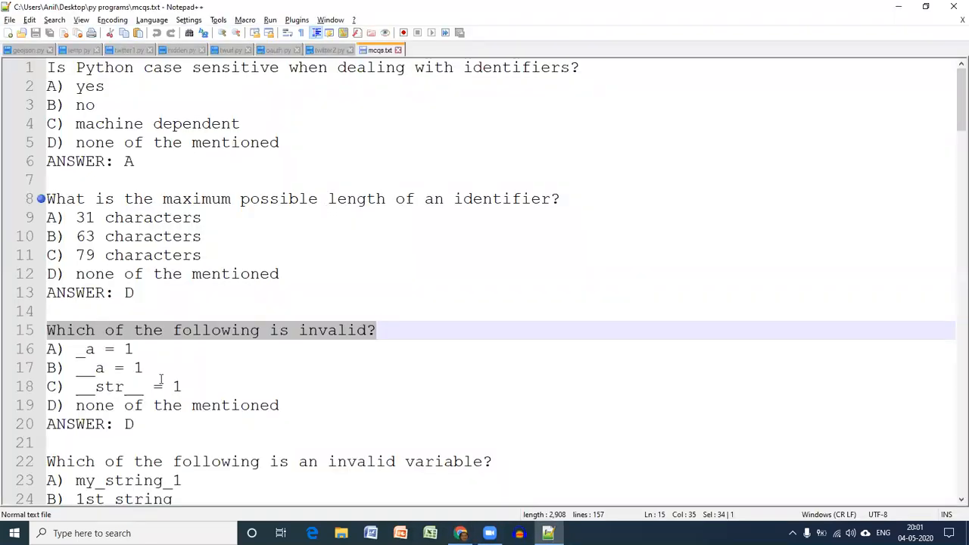
{"action": "left_click_drag", "start_coordinate": [134, 350], "coordinate": [74, 350]}
{"action": "key", "text": "ctrl+c"}
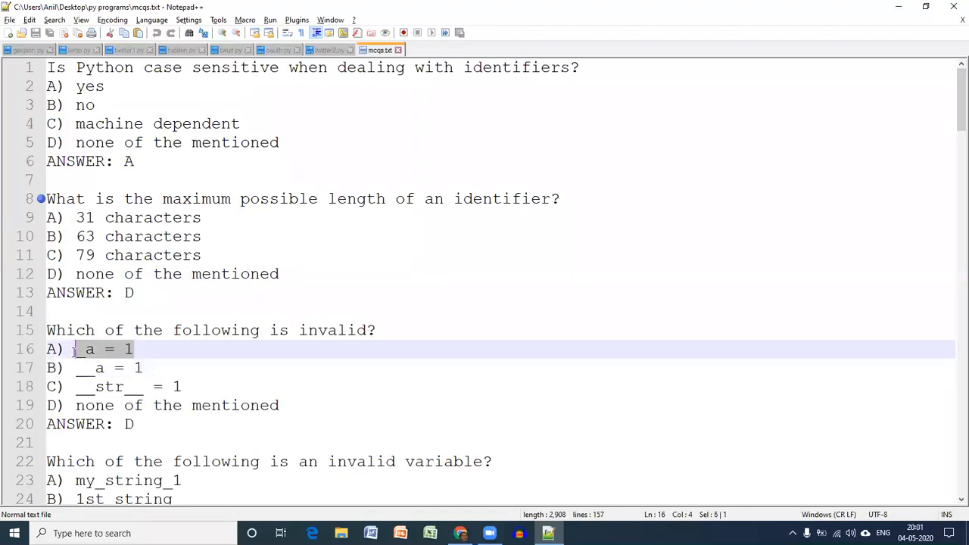
{"action": "key", "text": "alt+Tab"}
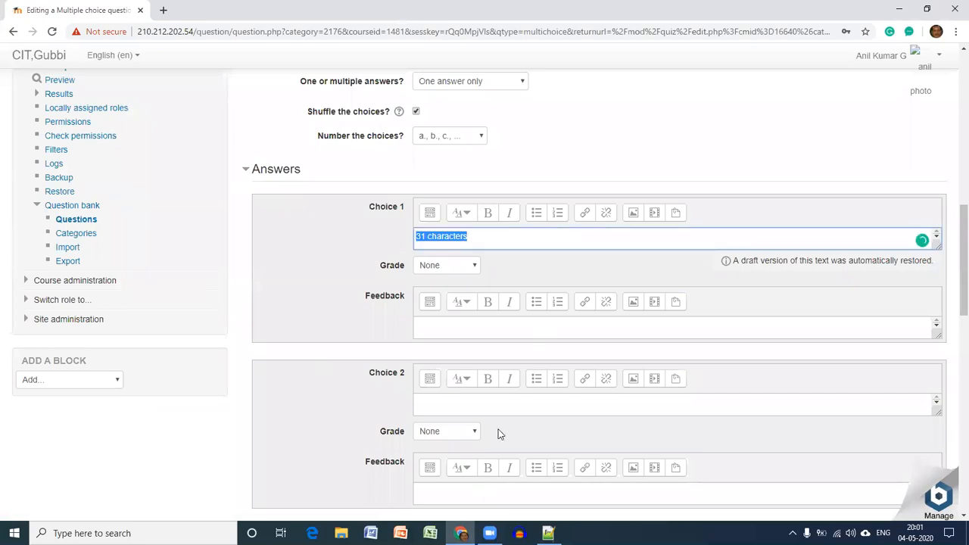
{"action": "key", "text": "ctrl+v"}
Step: Fill Choice 2 with the option B text "__a = 1" copied from mcqs.txt in Notepad++
{"action": "left_click", "coordinate": [400, 372]}
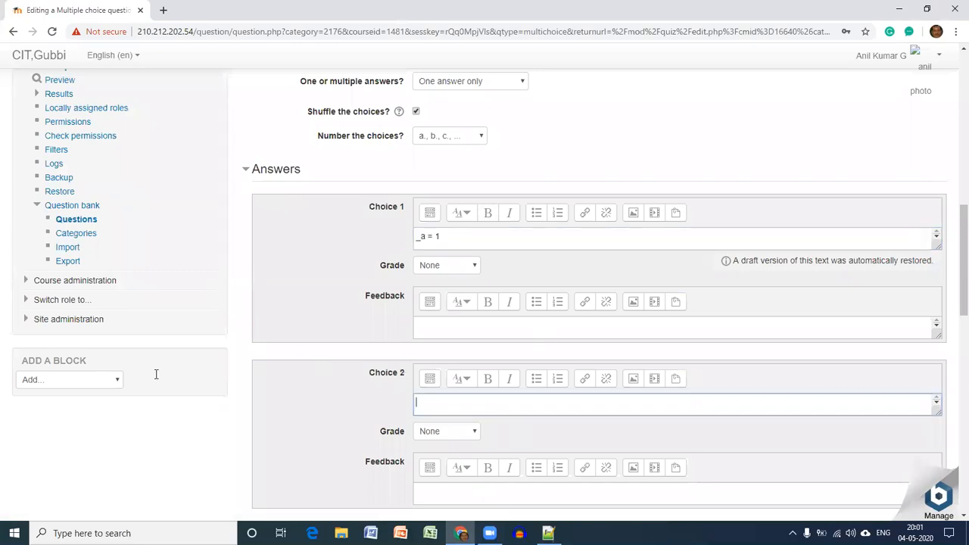
{"action": "key", "text": "alt+Tab"}
{"action": "left_click_drag", "start_coordinate": [143, 367], "coordinate": [76, 368]}
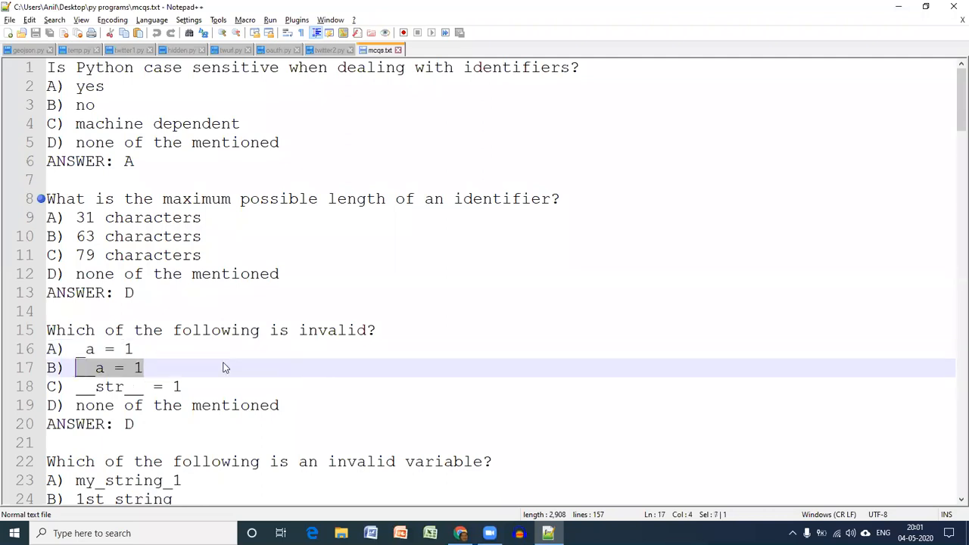
{"action": "key", "text": "ctrl+c"}
{"action": "key", "text": "alt+Tab"}
{"action": "key", "text": "ctrl+v"}
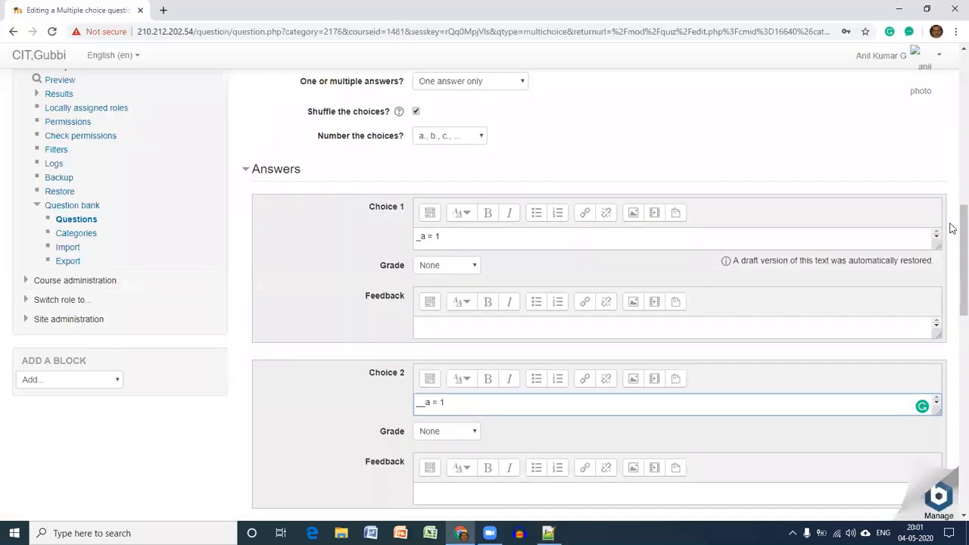
Step: Fill Choice 3 with the option C text "__str__ = 1" copied from mcqs.txt in Notepad++
{"action": "scroll", "coordinate": [953, 250], "scroll_direction": "down", "scroll_amount": 3}
{"action": "scroll", "coordinate": [597, 308], "scroll_direction": "down", "scroll_amount": 2}
{"action": "key", "text": "alt+Tab"}
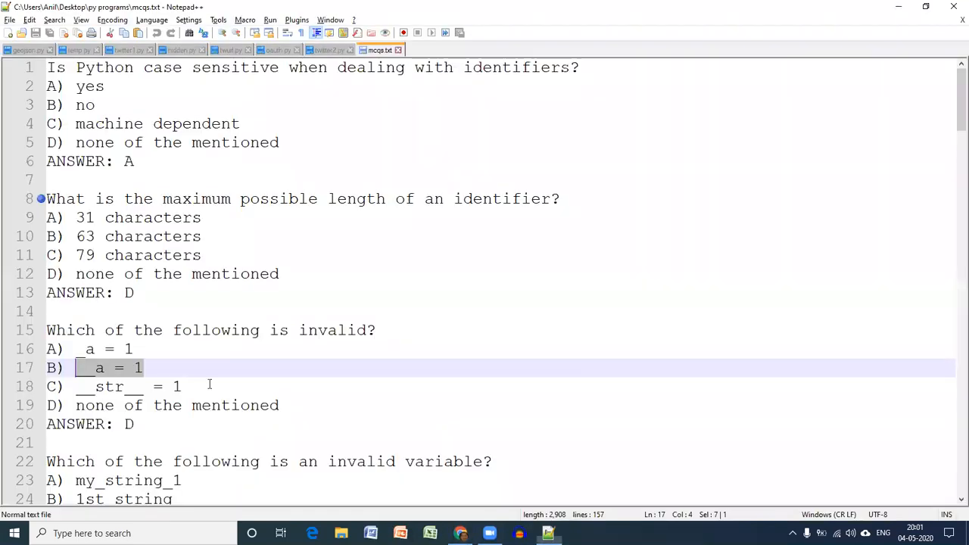
{"action": "left_click_drag", "start_coordinate": [182, 387], "coordinate": [76, 387]}
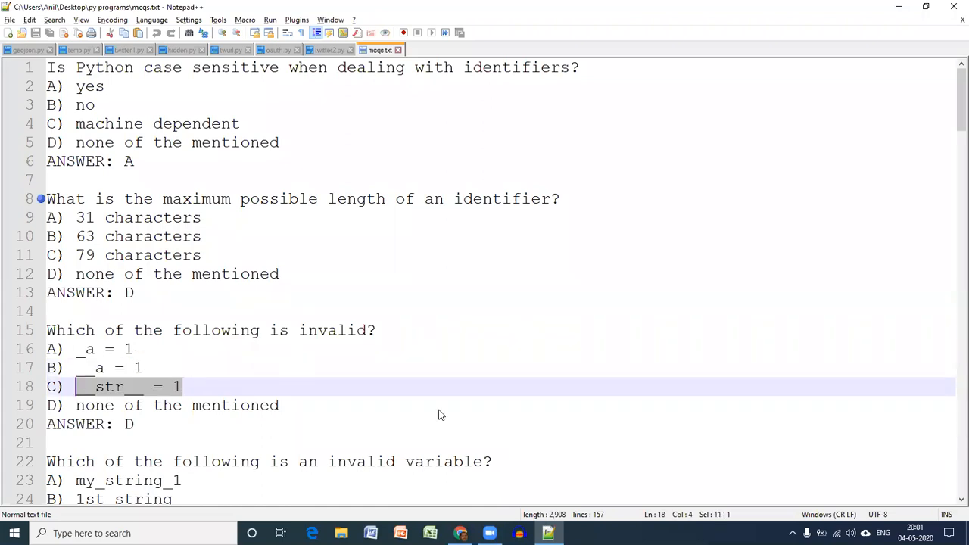
{"action": "key", "text": "alt+Tab"}
{"action": "key", "text": "ctrl+v"}
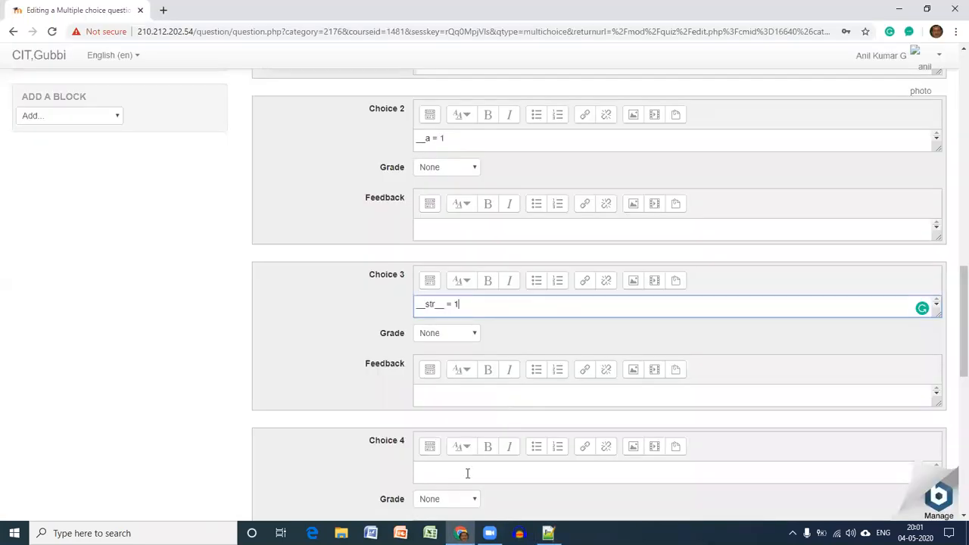
Step: Fill Choice 4 with the option D text "none of the mentioned" copied from line 19 of mcqs.txt in Notepad++
{"action": "left_click", "coordinate": [467, 473]}
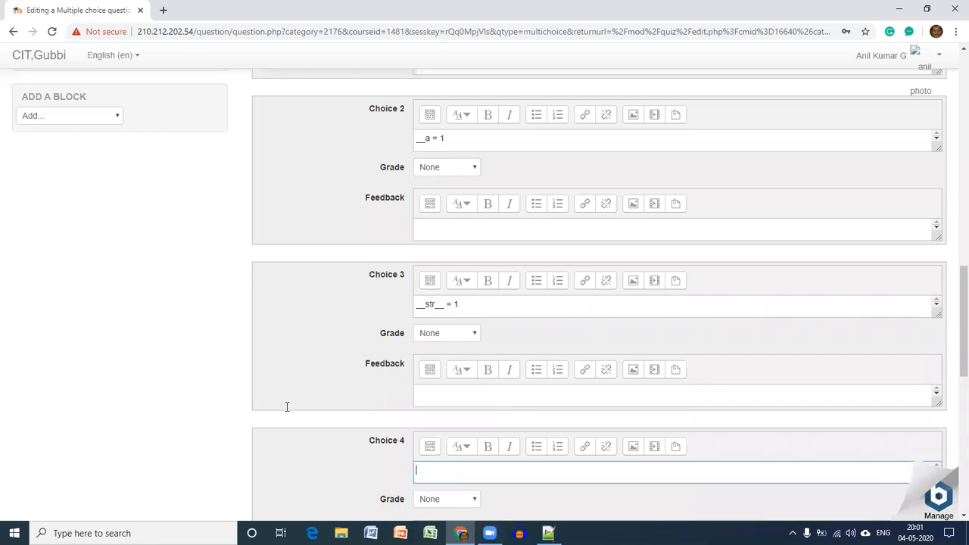
{"action": "key", "text": "alt+Tab"}
{"action": "left_click", "coordinate": [76, 405]}
{"action": "key", "text": "shift+End"}
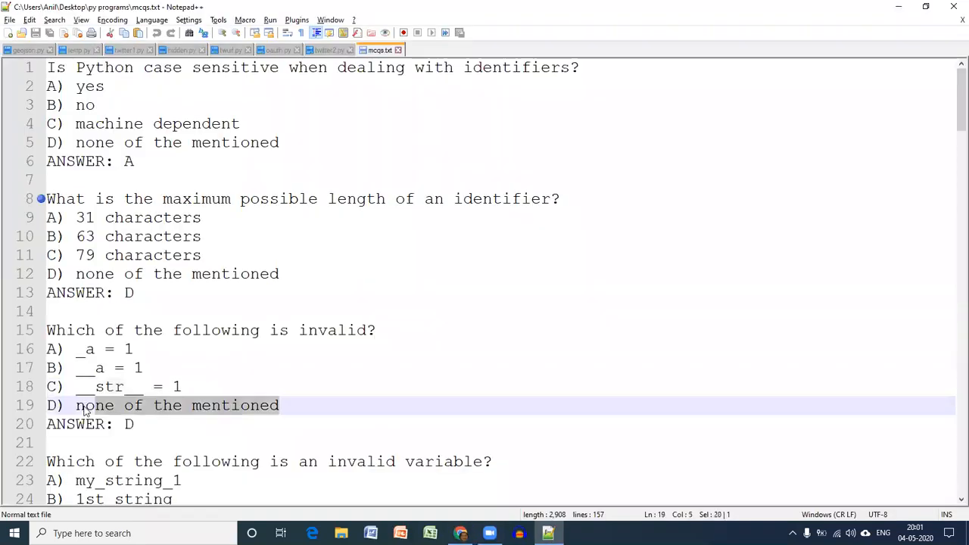
{"action": "key", "text": "alt+Tab"}
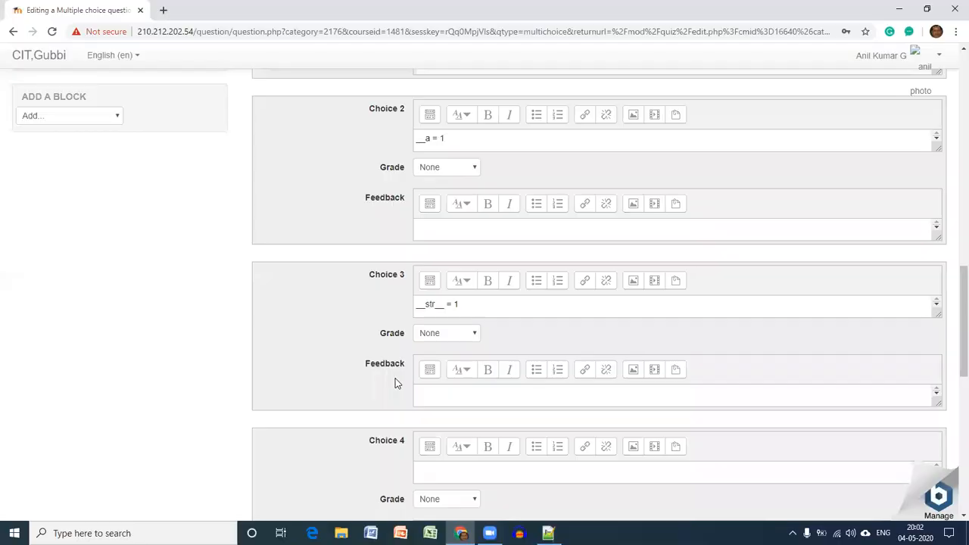
{"action": "key", "text": "ctrl+v"}
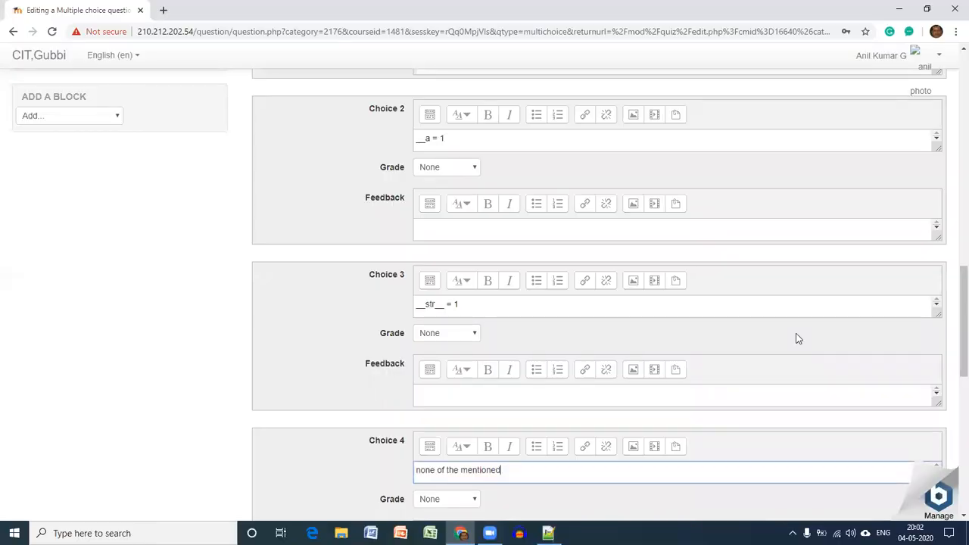
Step: Check the answer in mcqs.txt, set the grade of Choice 4 to 100%, and save the invalid-statement question to the quiz
{"action": "key", "text": "alt+Tab"}
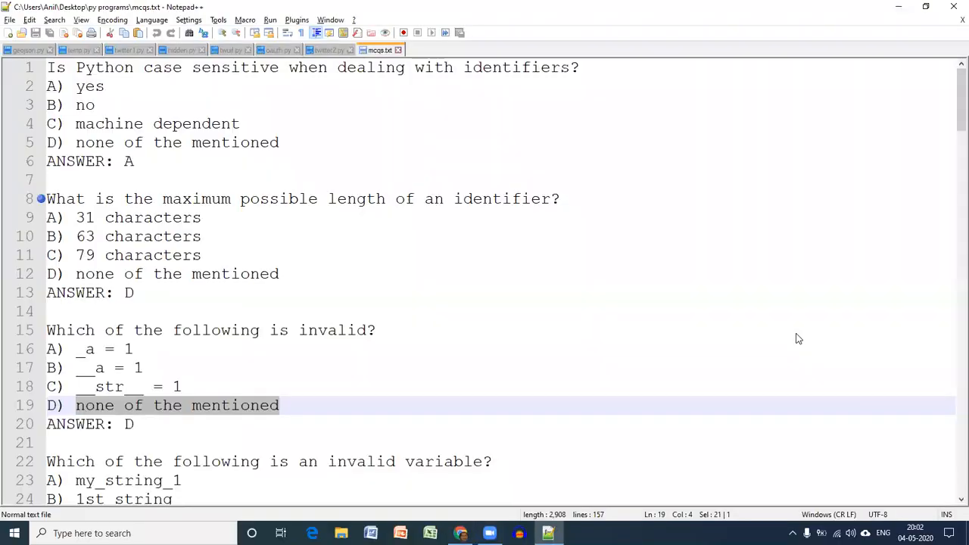
{"action": "key", "text": "alt+Tab"}
{"action": "scroll", "coordinate": [951, 307], "scroll_direction": "down", "scroll_amount": 1}
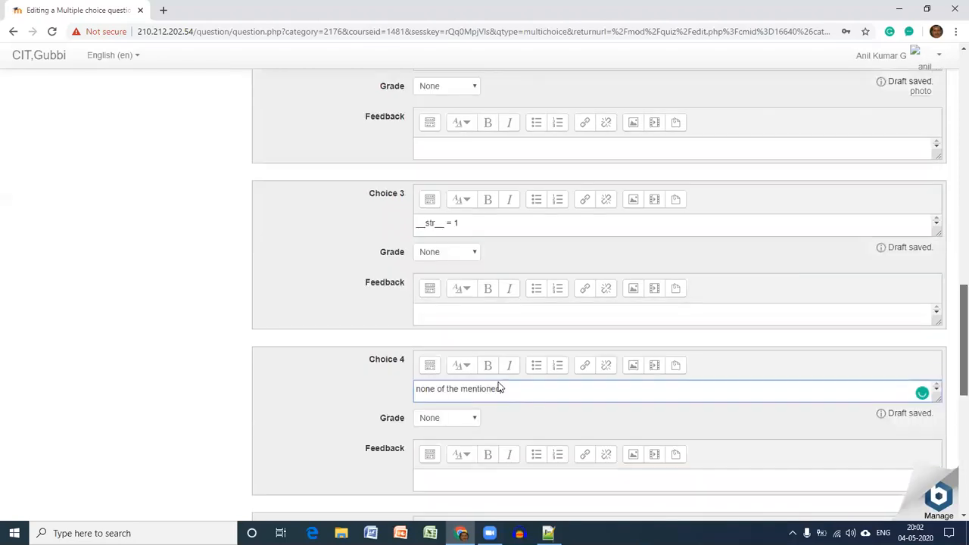
{"action": "scroll", "coordinate": [470, 388], "scroll_direction": "down", "scroll_amount": 1}
{"action": "left_click", "coordinate": [467, 376]}
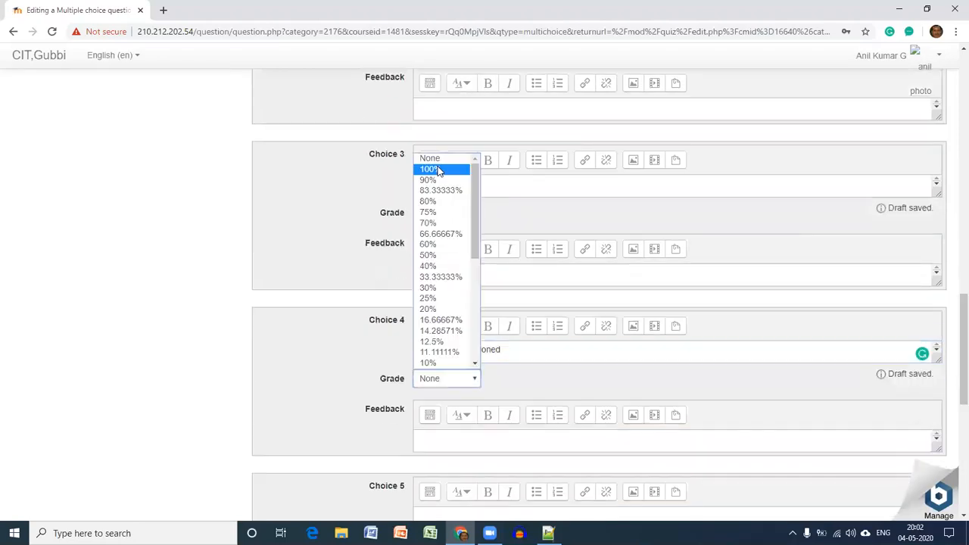
{"action": "left_click", "coordinate": [438, 169]}
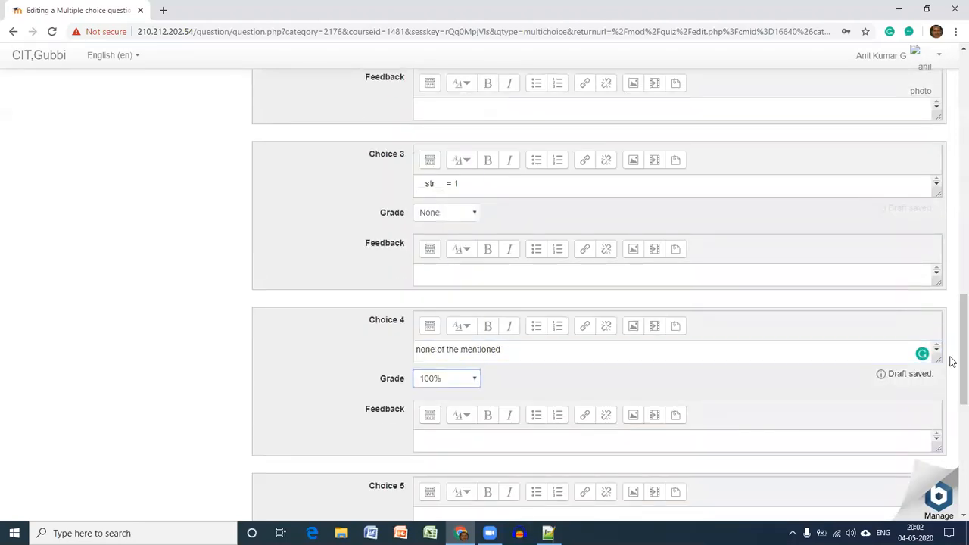
{"action": "scroll", "coordinate": [951, 427], "scroll_direction": "down", "scroll_amount": 4}
{"action": "scroll", "coordinate": [460, 430], "scroll_direction": "down", "scroll_amount": 2}
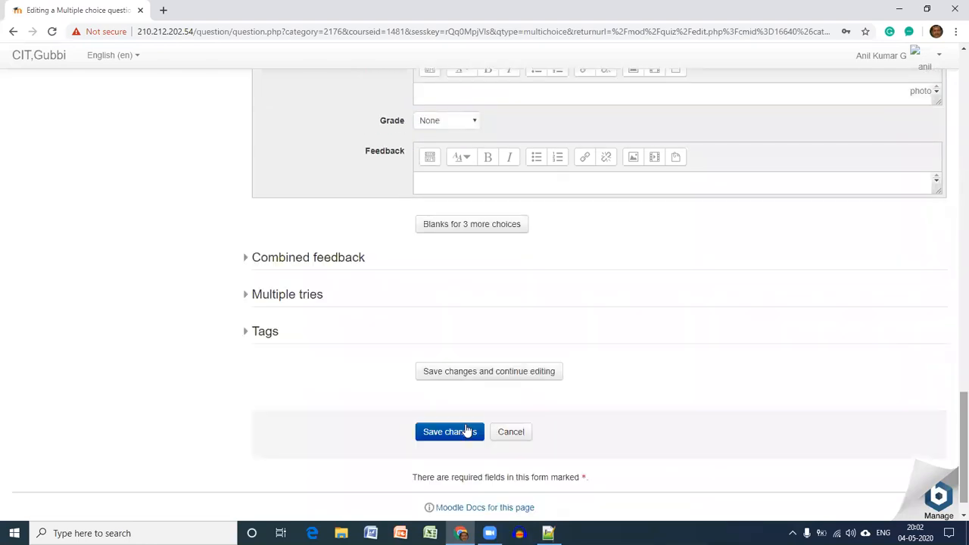
{"action": "left_click", "coordinate": [465, 432]}
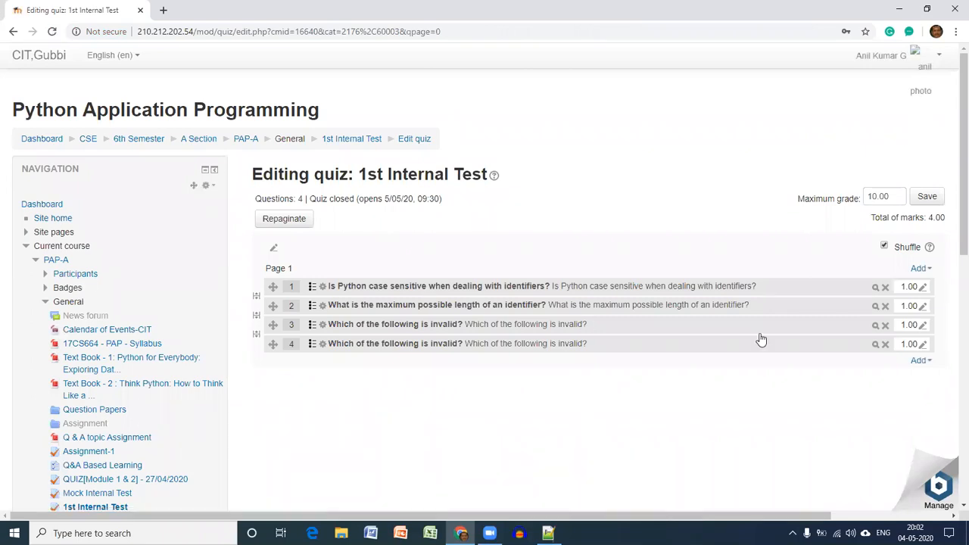
Step: Delete the duplicate "Which of the following is invalid?" entry at position 3, then preview the remaining one and close the preview
{"action": "left_click", "coordinate": [884, 325]}
{"action": "left_click", "coordinate": [460, 333]}
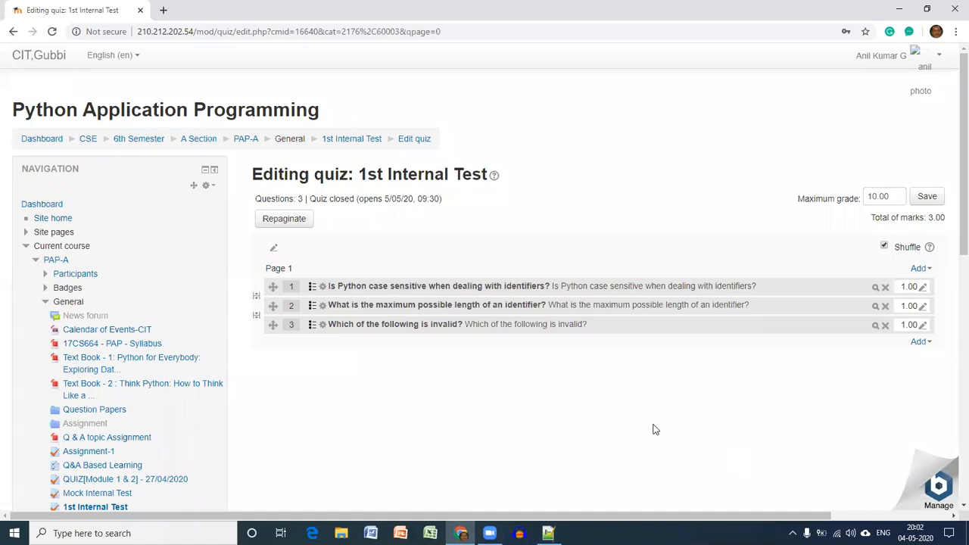
{"action": "left_click", "coordinate": [876, 327]}
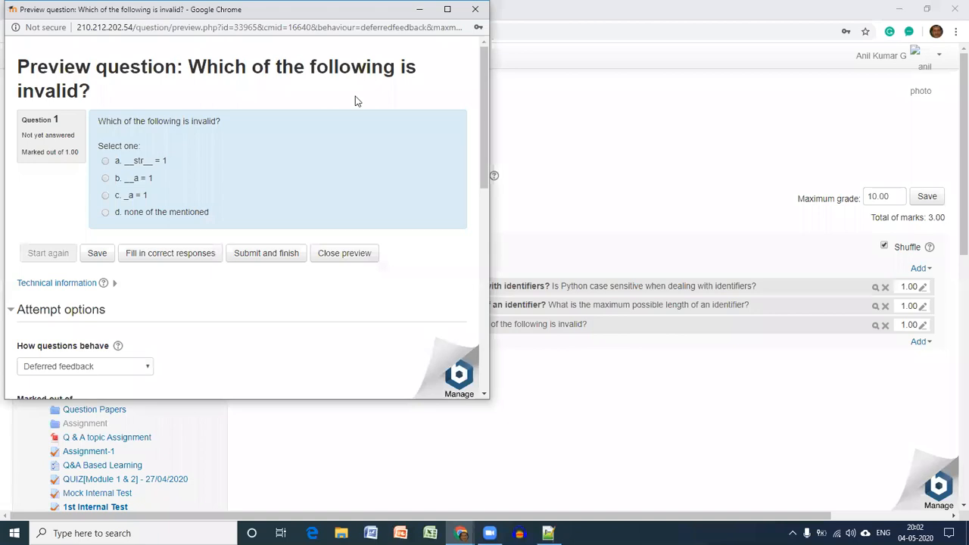
{"action": "left_click", "coordinate": [654, 171]}
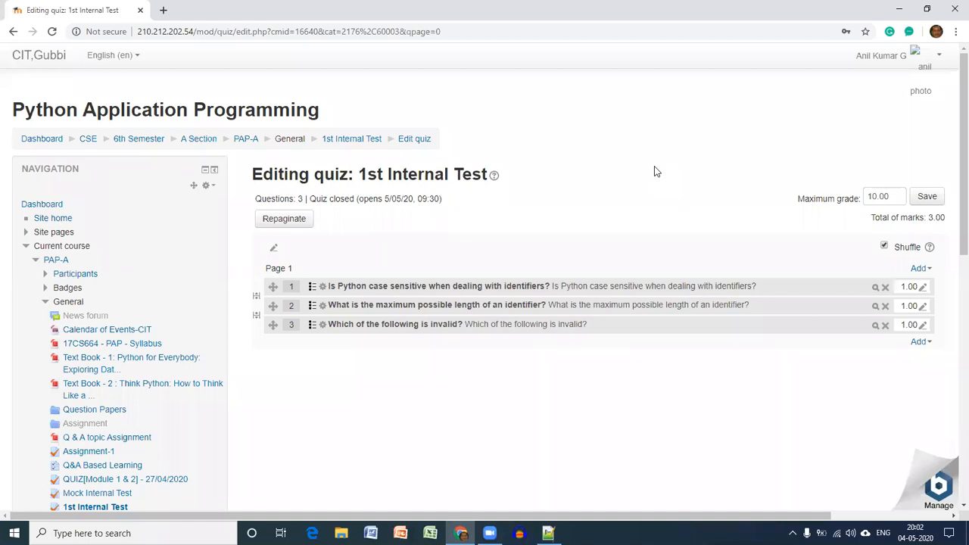
Step: Add a new Essay question at the end of page 1 of the quiz and place the cursor in its question name
{"action": "left_click", "coordinate": [918, 344]}
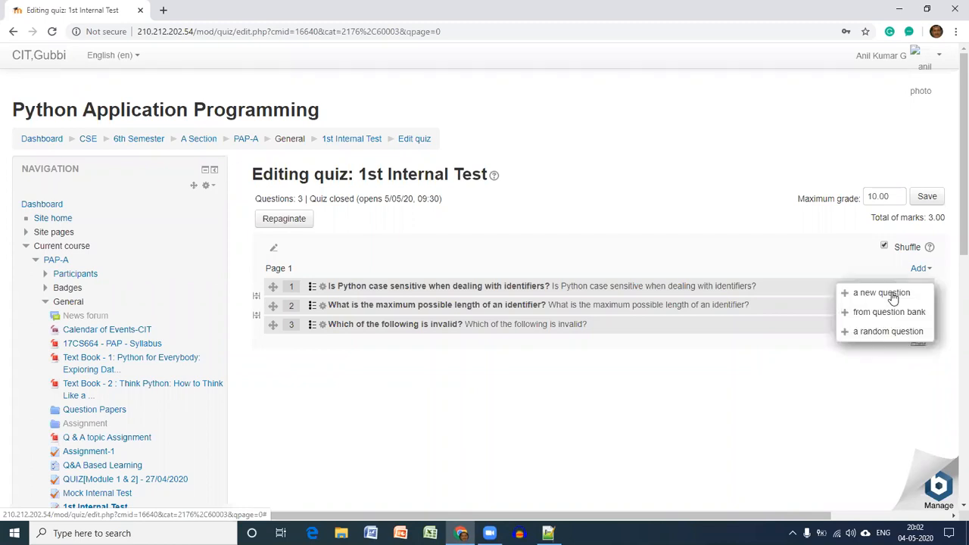
{"action": "left_click", "coordinate": [893, 295]}
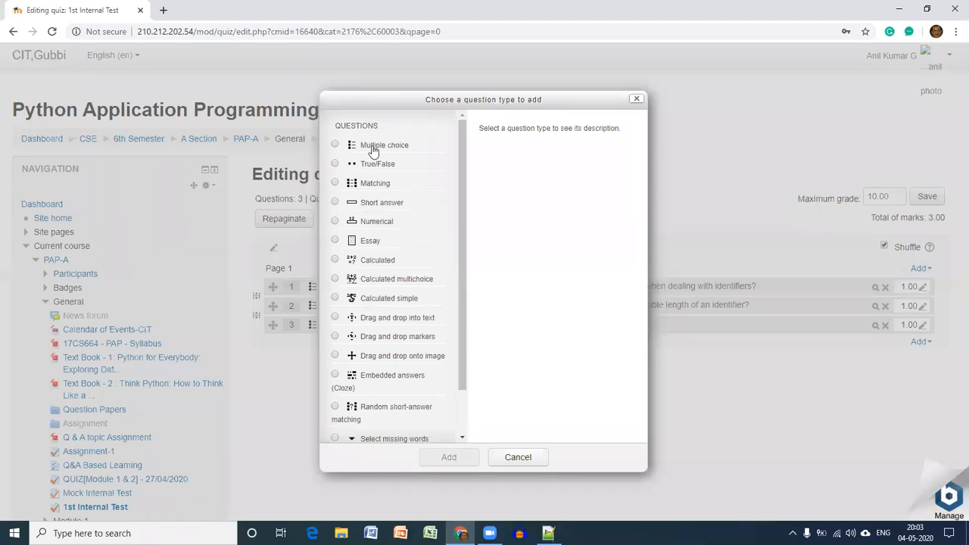
{"action": "left_click", "coordinate": [335, 241]}
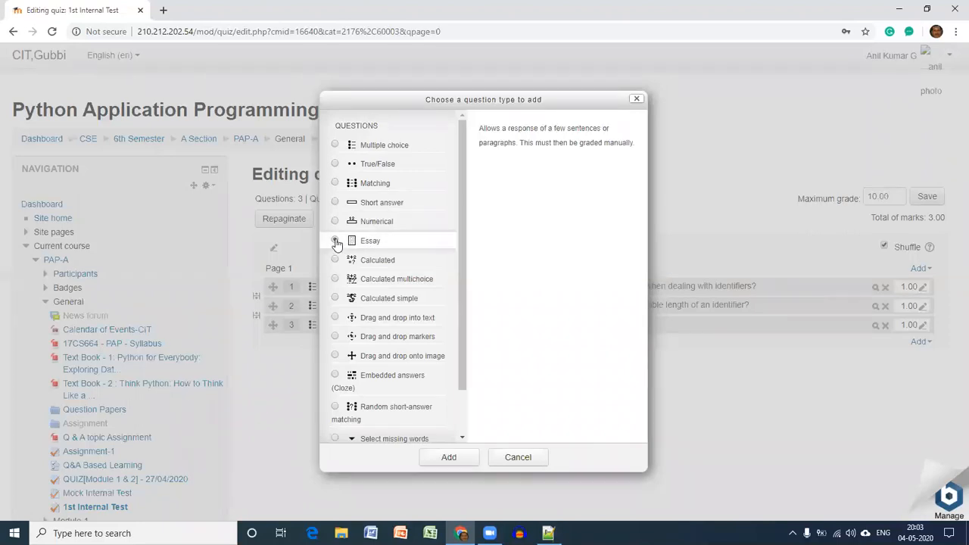
{"action": "left_click", "coordinate": [448, 457]}
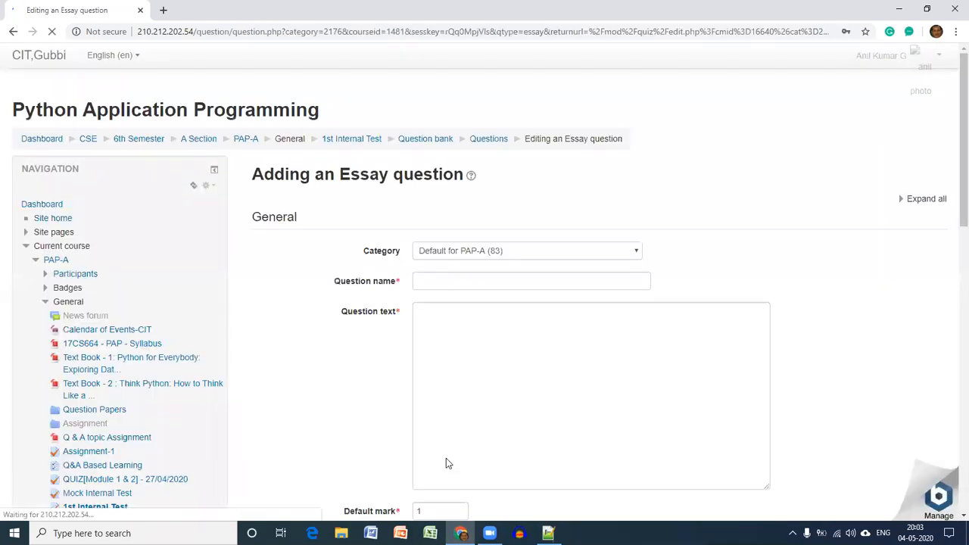
{"action": "left_click", "coordinate": [454, 285]}
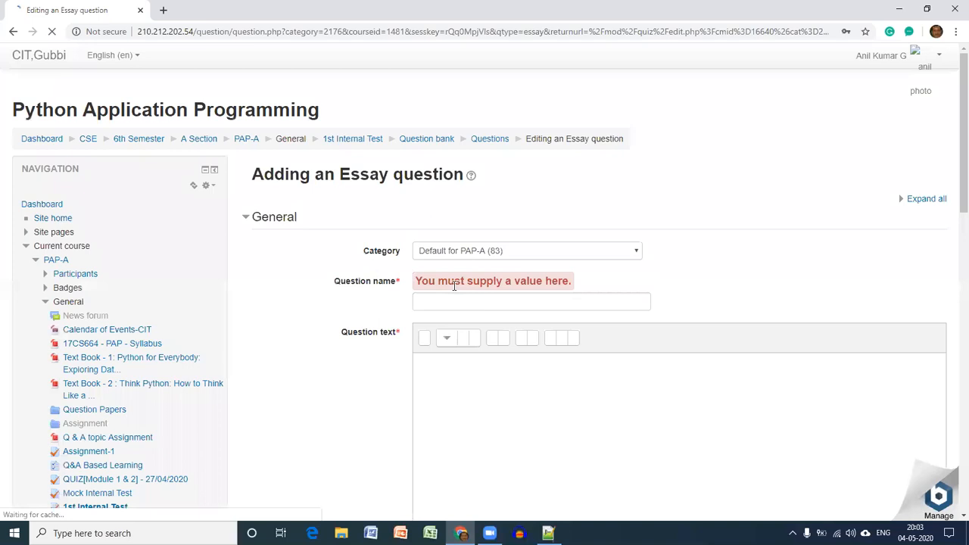
{"action": "left_click", "coordinate": [451, 303]}
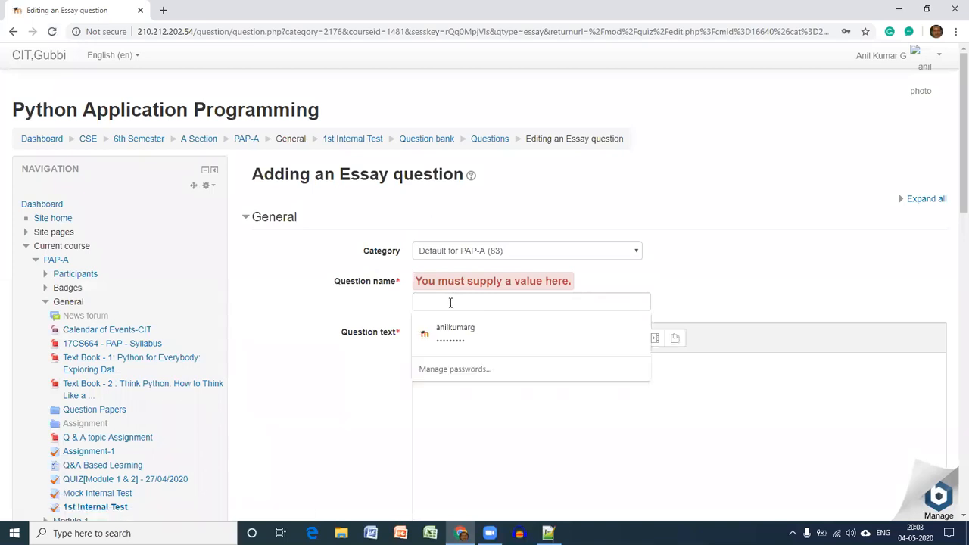
{"action": "type", "text": "Bri"}
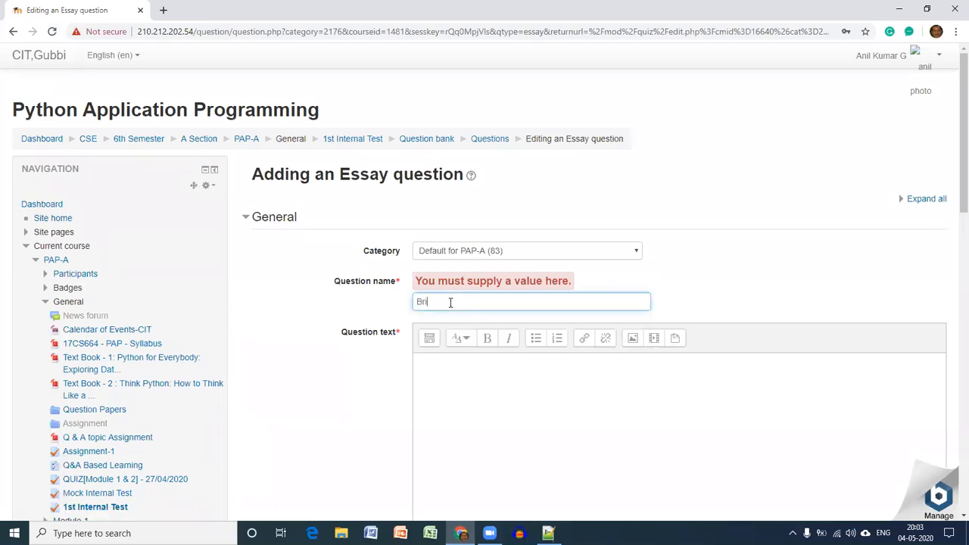
{"action": "type", "text": "efly Emp"}
{"action": "key", "text": "BackSpace"}
{"action": "key", "text": "BackSpace"}
{"action": "type", "text": "p"}
{"action": "key", "text": "ctrl+a"}
{"action": "key", "text": "BackSpace"}
Step: Name the essay question "Write a Python Program to count the characters in a string"
{"action": "type", "text": "Write a Python Program to count the c"}
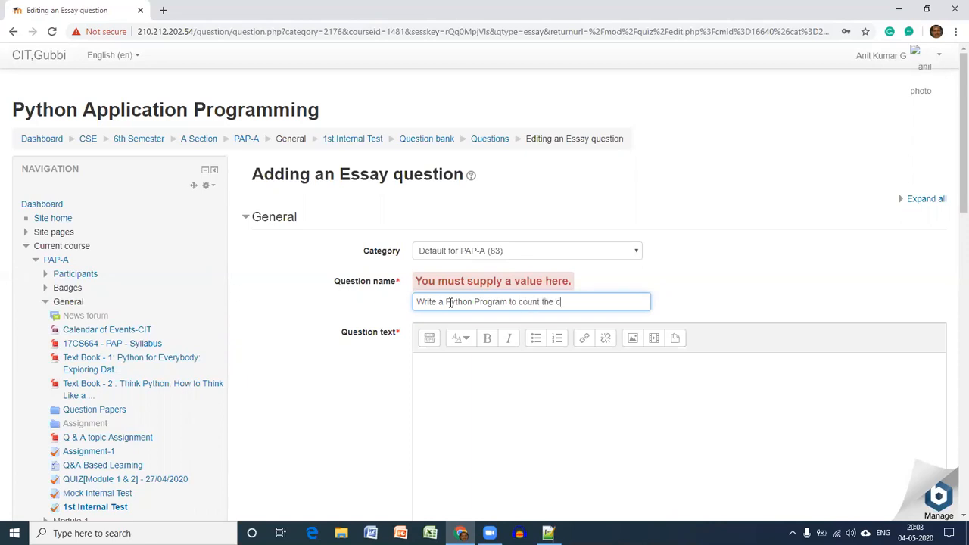
{"action": "type", "text": "haracters in a string"}
{"action": "left_click", "coordinate": [694, 294]}
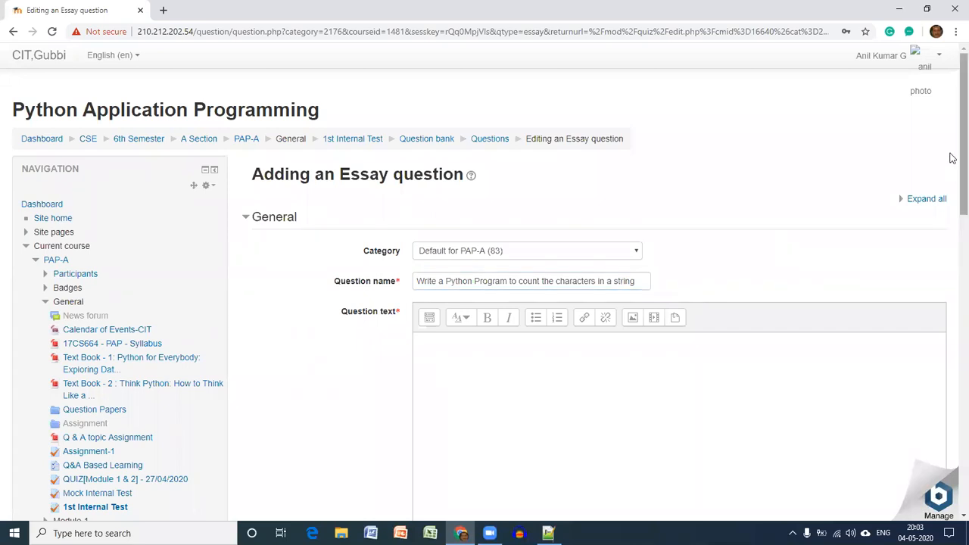
Step: Copy the question name "Write a Python Program to count the characters in a string" into the question text
{"action": "scroll", "coordinate": [952, 182], "scroll_direction": "down", "scroll_amount": 1}
{"action": "scroll", "coordinate": [908, 177], "scroll_direction": "down", "scroll_amount": 3}
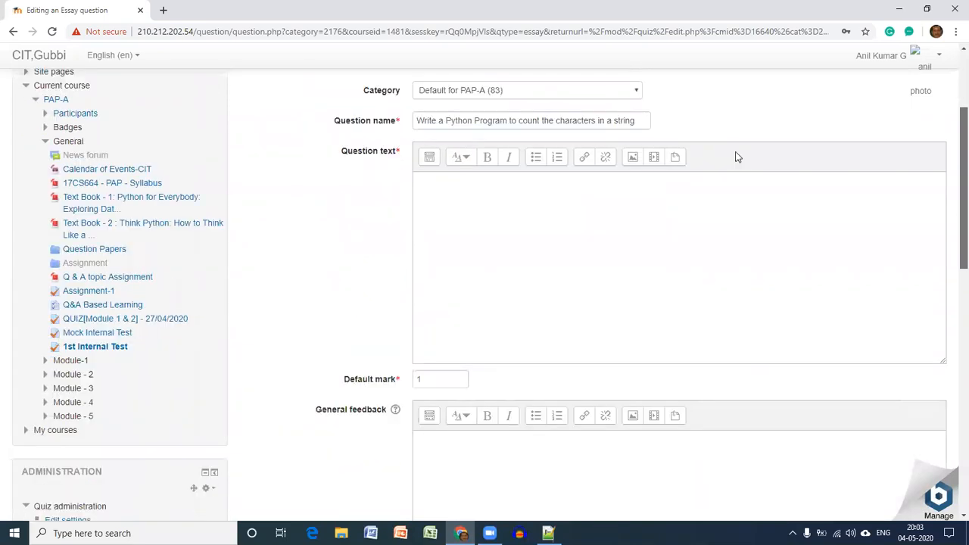
{"action": "left_click", "coordinate": [646, 120]}
{"action": "key", "text": "ctrl+a"}
{"action": "key", "text": "ctrl+c"}
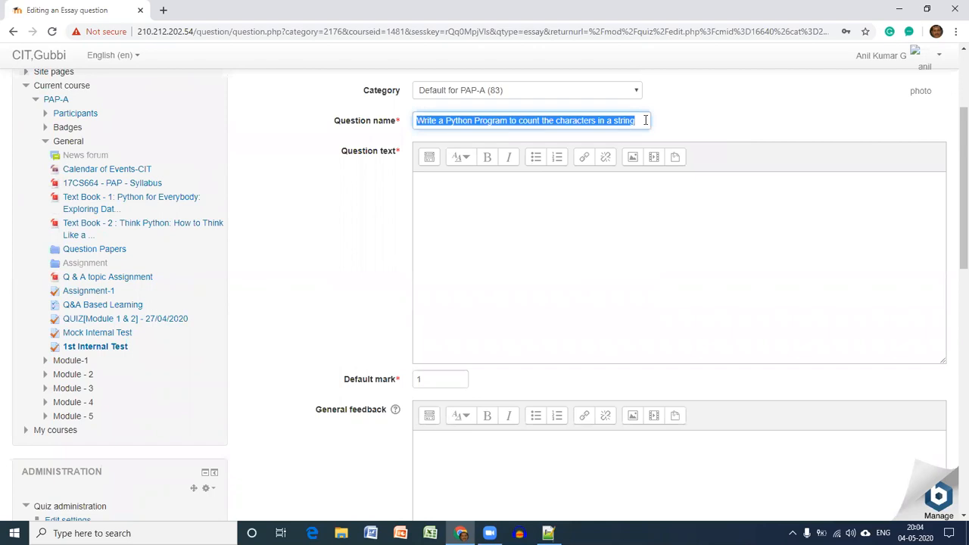
{"action": "left_click", "coordinate": [531, 188]}
{"action": "key", "text": "ctrl+v"}
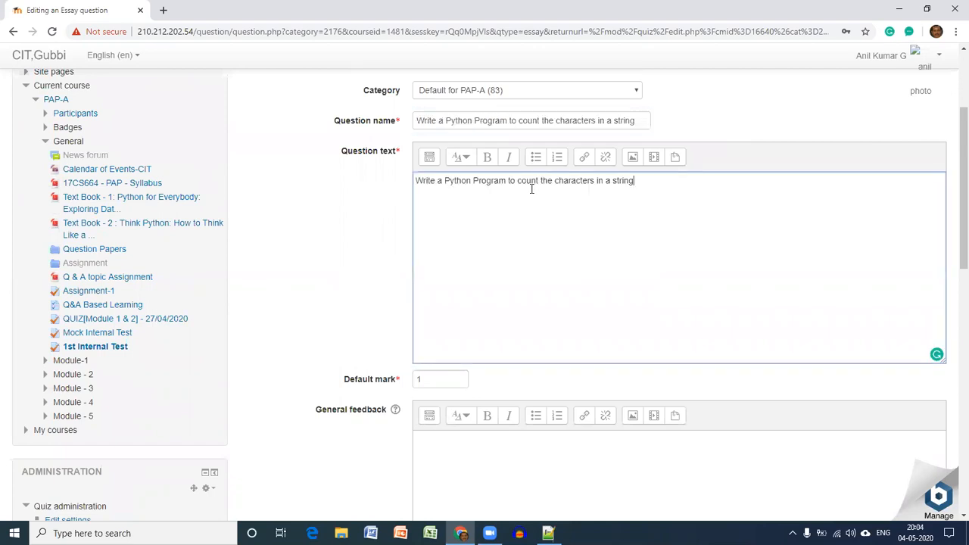
Step: Set the essay question's default mark to 8
{"action": "left_click", "coordinate": [433, 380]}
{"action": "key", "text": "BackSpace"}
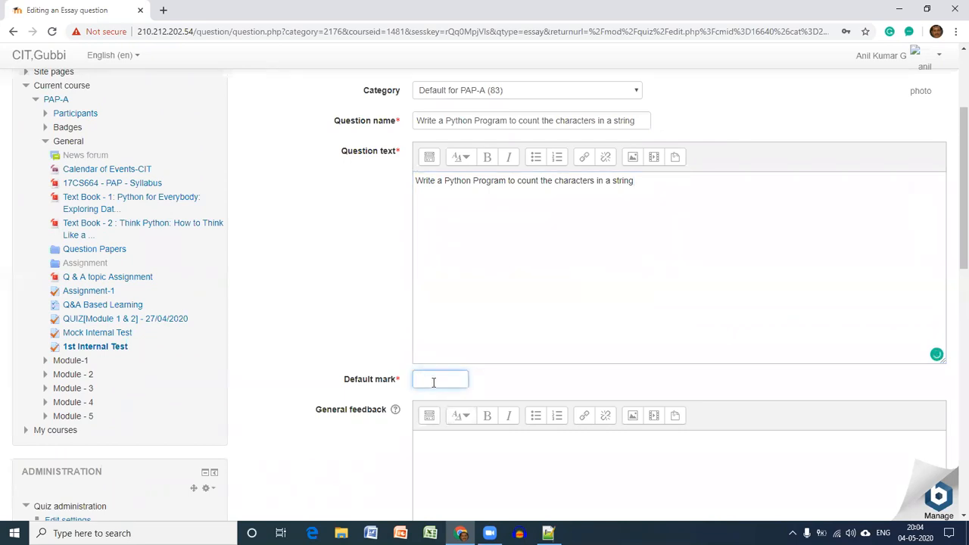
{"action": "type", "text": "8"}
{"action": "left_click", "coordinate": [384, 335]}
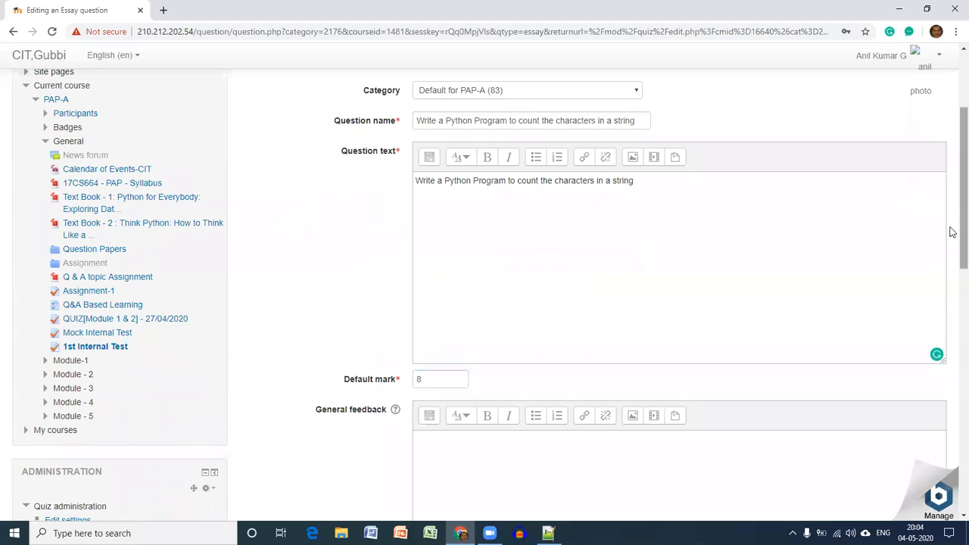
Step: Set the essay question's response format to HTML editor with file picker
{"action": "scroll", "coordinate": [951, 231], "scroll_direction": "down", "scroll_amount": 4}
{"action": "scroll", "coordinate": [951, 324], "scroll_direction": "down", "scroll_amount": 1}
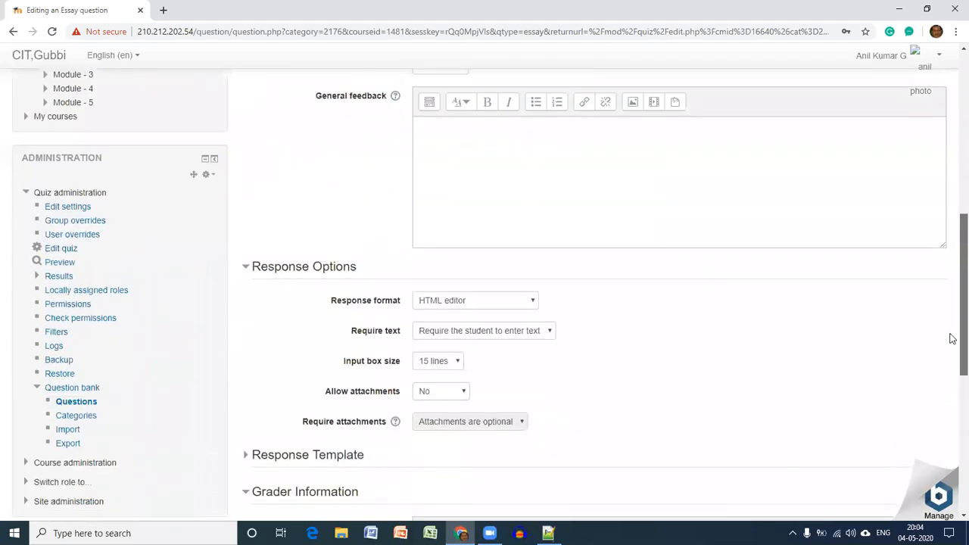
{"action": "scroll", "coordinate": [951, 325], "scroll_direction": "up", "scroll_amount": 1}
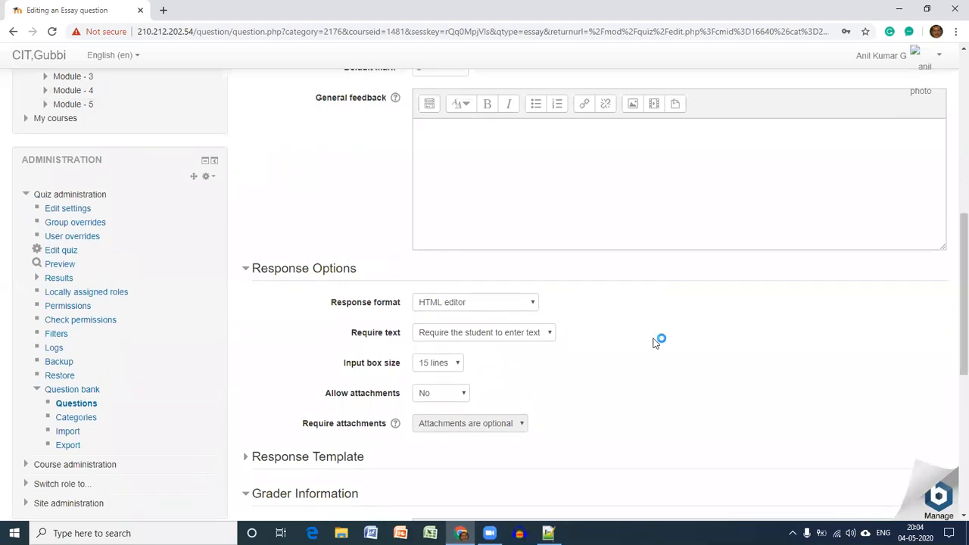
{"action": "left_click", "coordinate": [548, 335]}
{"action": "left_click", "coordinate": [550, 332]}
{"action": "left_click", "coordinate": [532, 305]}
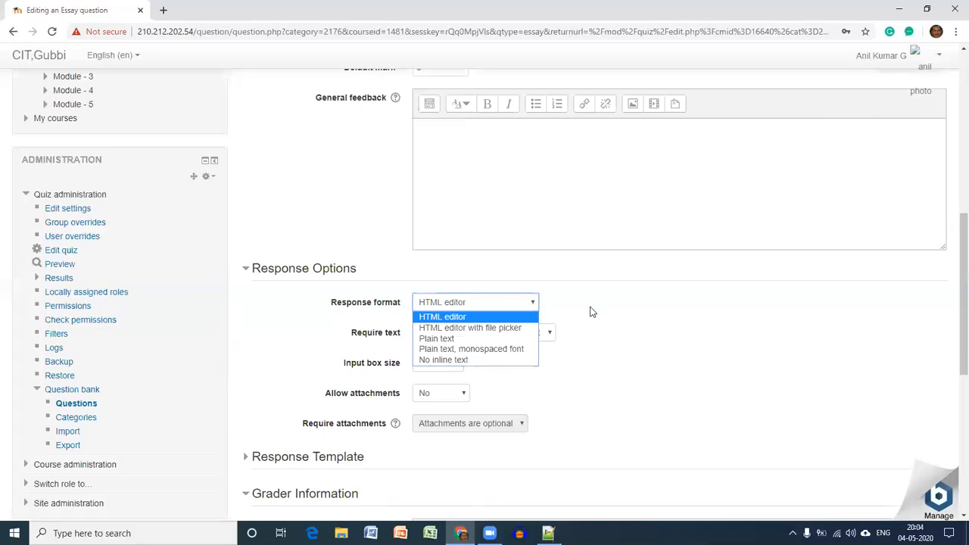
{"action": "left_click", "coordinate": [522, 304]}
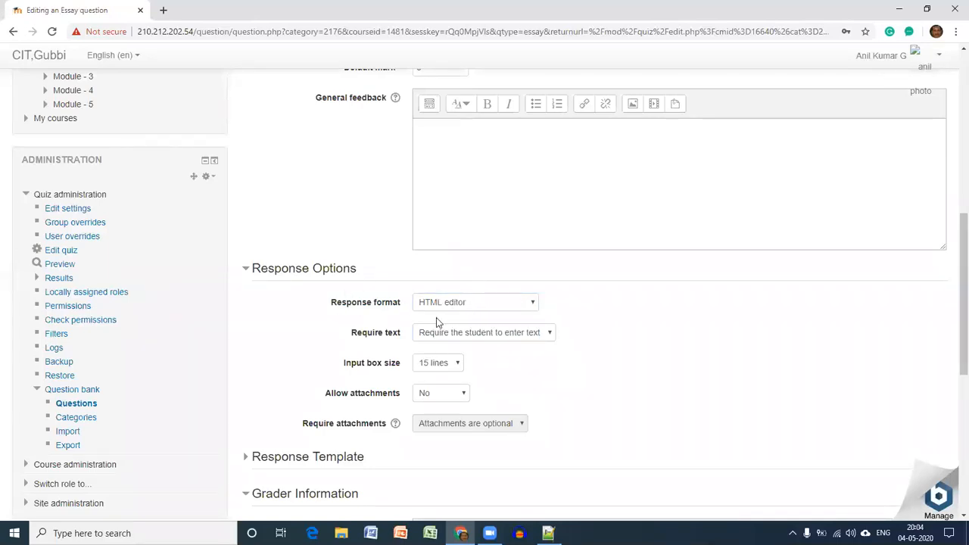
{"action": "left_click", "coordinate": [533, 303]}
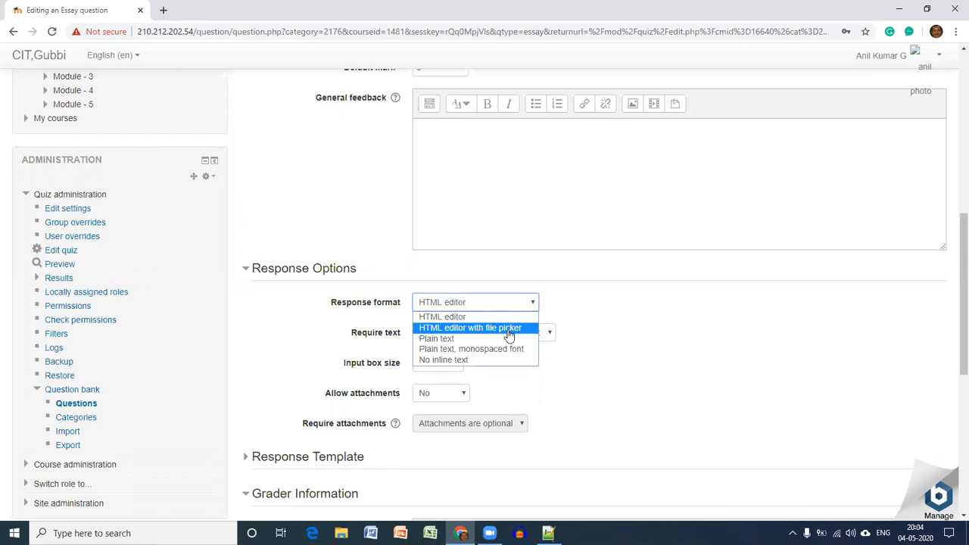
{"action": "left_click", "coordinate": [509, 333]}
{"action": "left_click", "coordinate": [583, 328]}
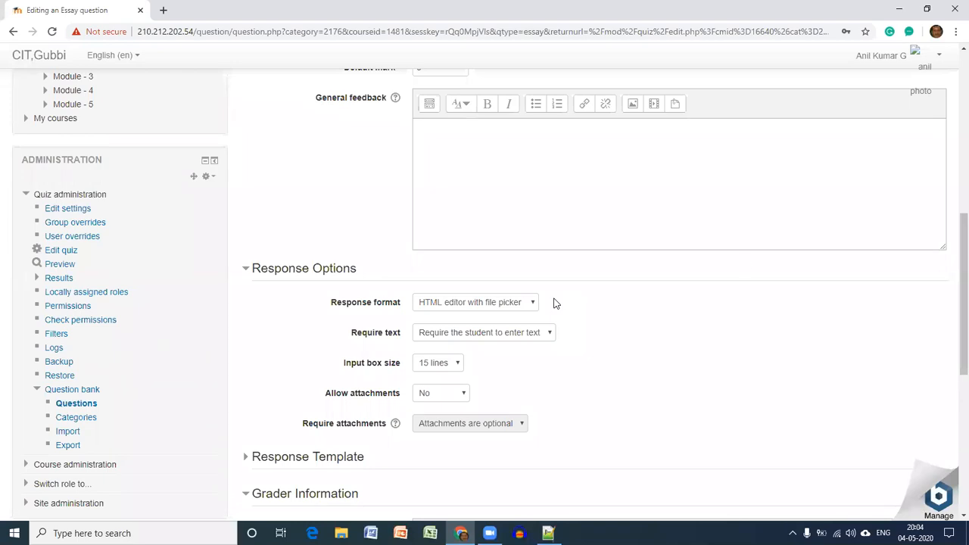
{"action": "scroll", "coordinate": [950, 253], "scroll_direction": "down", "scroll_amount": 1}
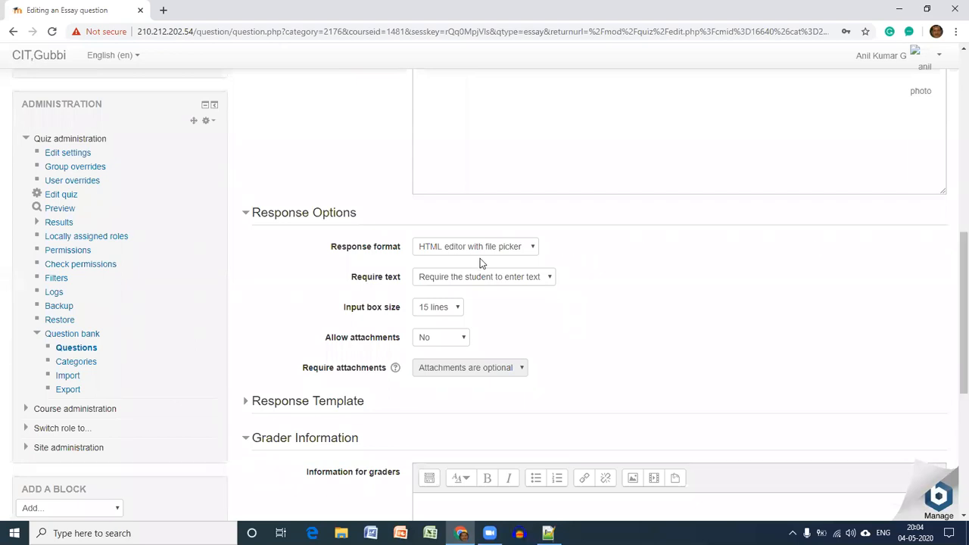
{"action": "left_click", "coordinate": [530, 251]}
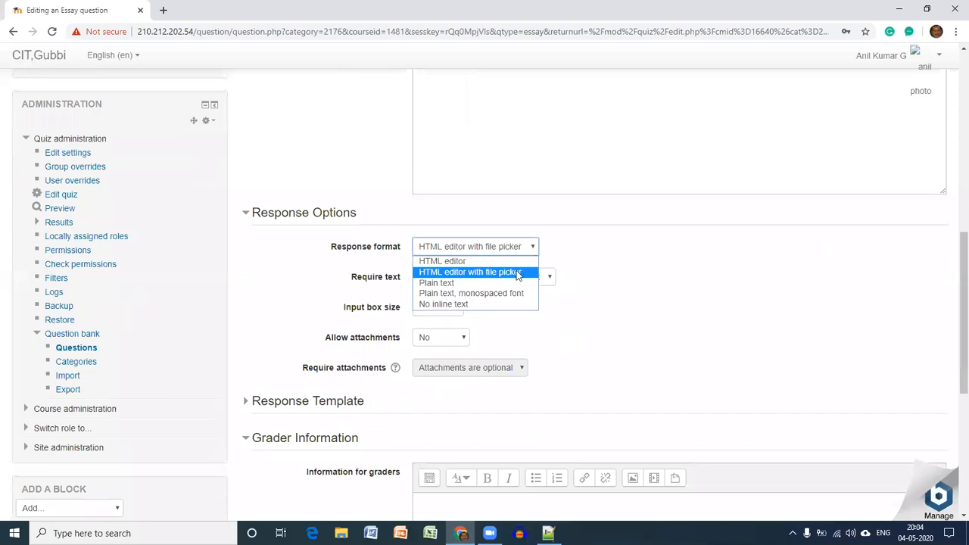
{"action": "left_click", "coordinate": [518, 274]}
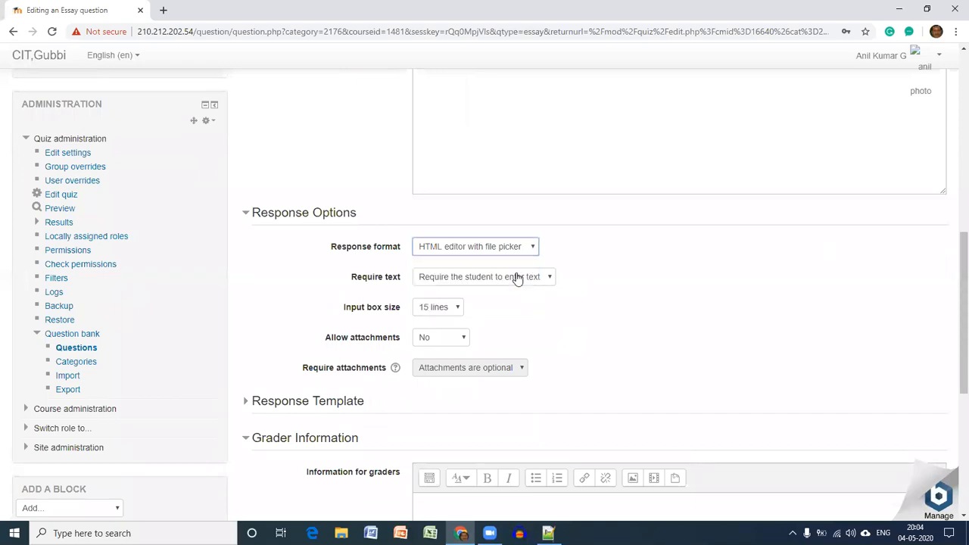
{"action": "left_click", "coordinate": [699, 290]}
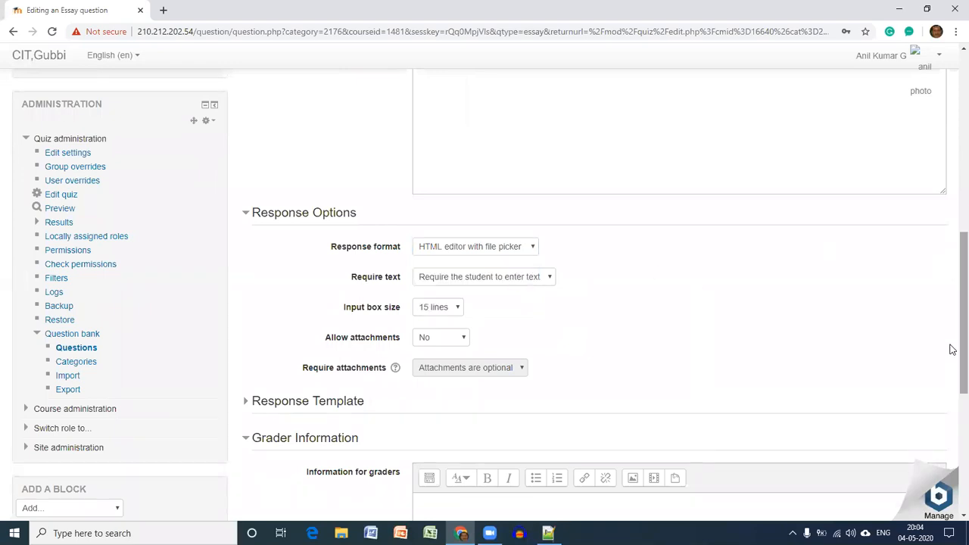
Step: Review the essay question's form and save it to the quiz
{"action": "scroll", "coordinate": [952, 305], "scroll_direction": "up", "scroll_amount": 3}
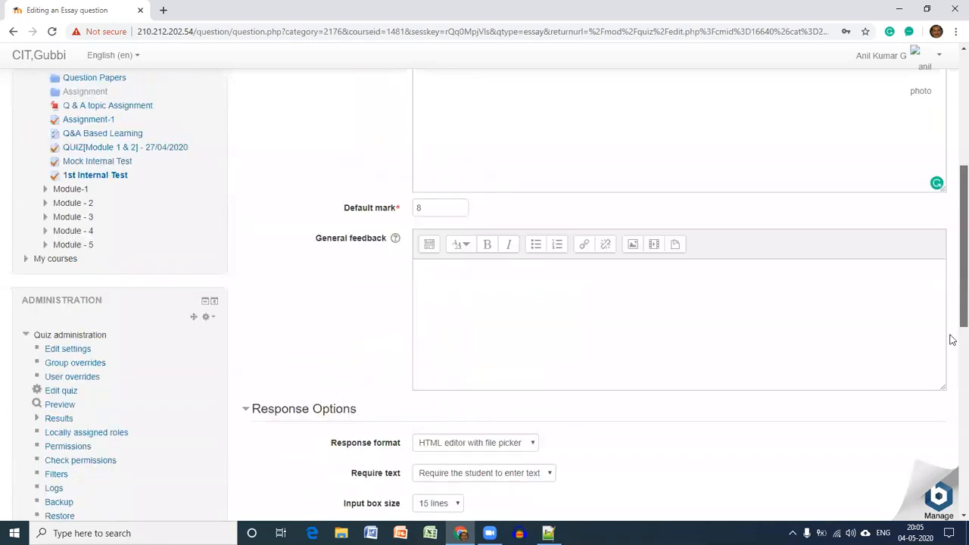
{"action": "scroll", "coordinate": [954, 335], "scroll_direction": "down", "scroll_amount": 3}
{"action": "scroll", "coordinate": [952, 386], "scroll_direction": "down", "scroll_amount": 5}
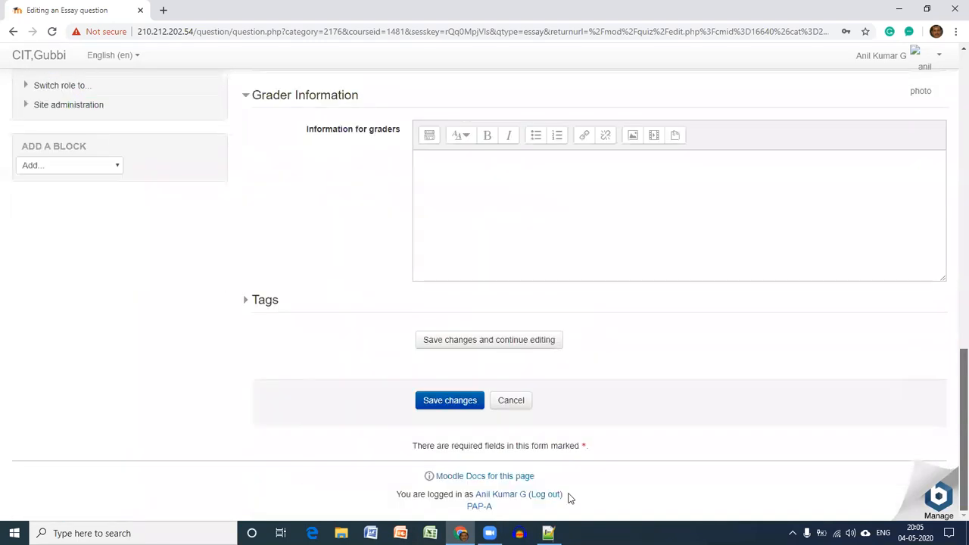
{"action": "left_click", "coordinate": [428, 406]}
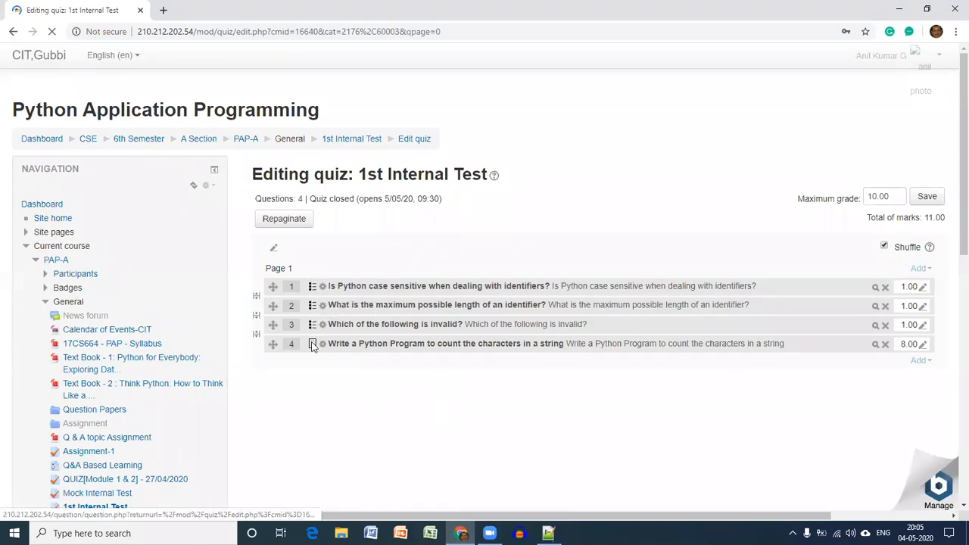
Step: Preview the character-count essay question and examine how an image file can be inserted into its answer, without uploading one
{"action": "left_click", "coordinate": [875, 345]}
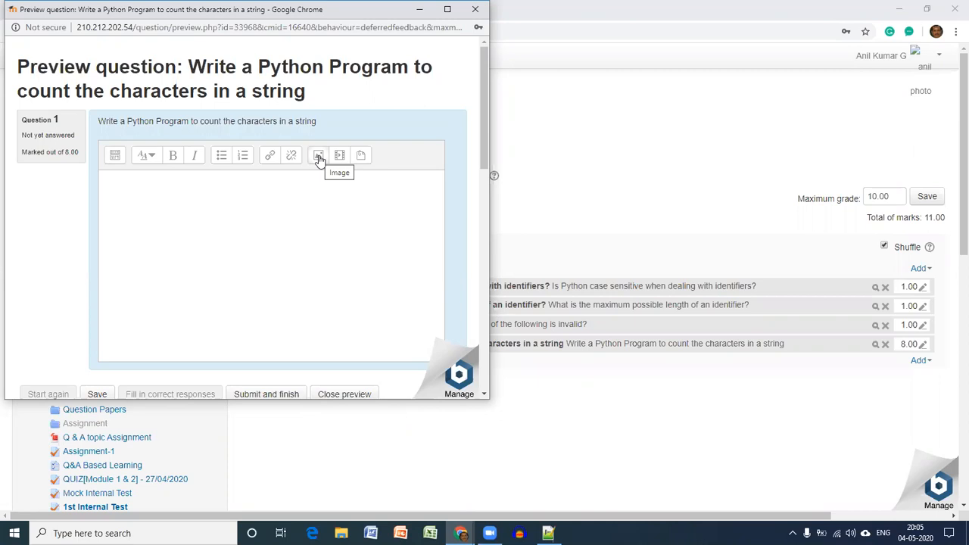
{"action": "left_click", "coordinate": [319, 155]}
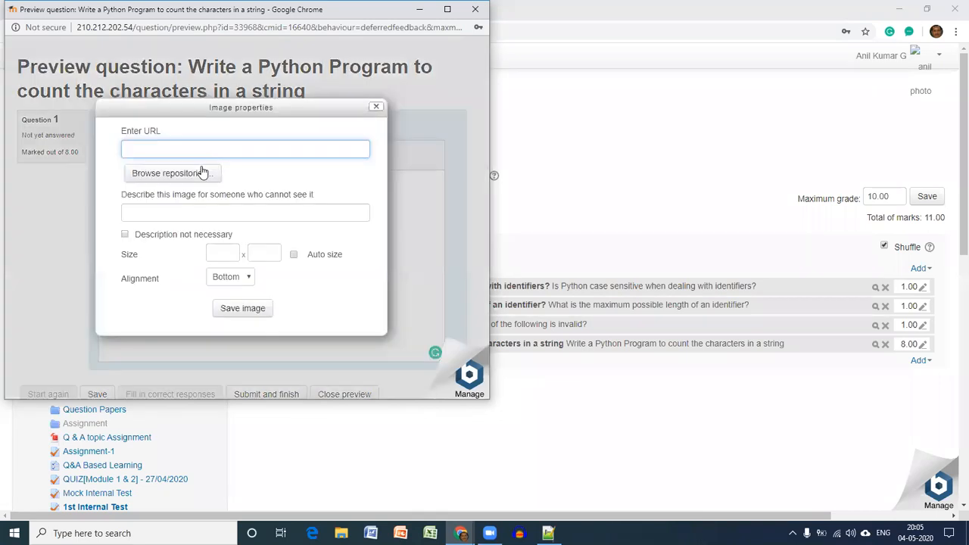
{"action": "left_click", "coordinate": [195, 176]}
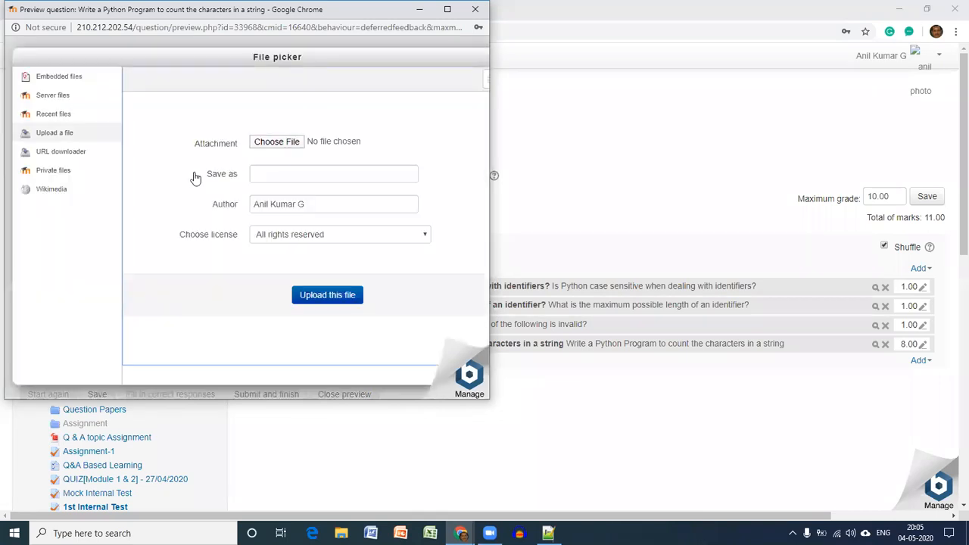
{"action": "left_click", "coordinate": [257, 144]}
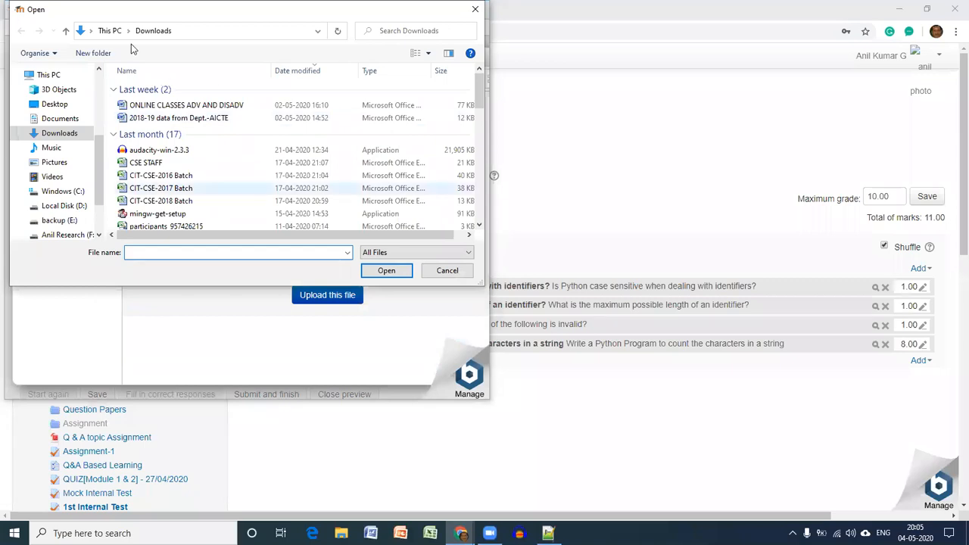
{"action": "left_click_drag", "start_coordinate": [457, 10], "coordinate": [453, 159]}
{"action": "left_click", "coordinate": [469, 159]}
{"action": "left_click_drag", "start_coordinate": [252, 56], "coordinate": [228, 93]}
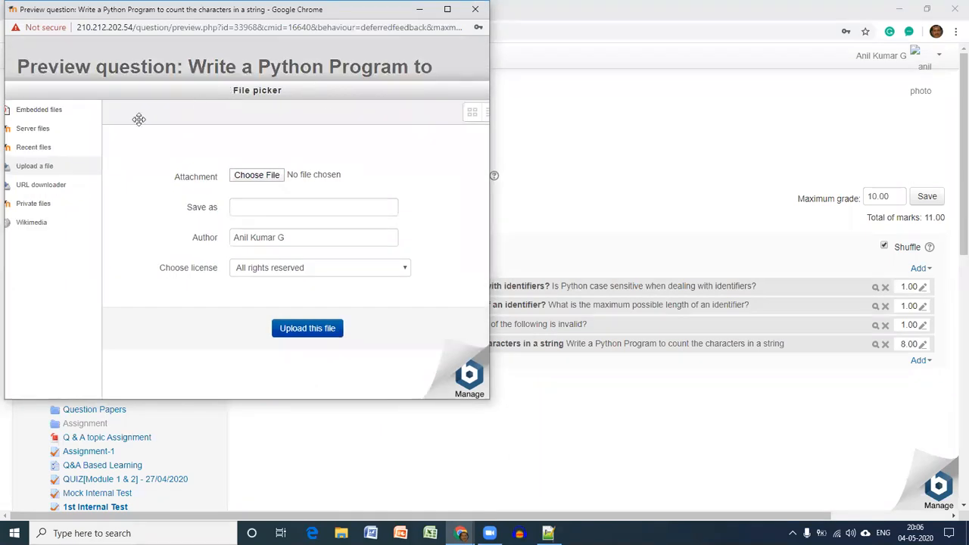
{"action": "left_click", "coordinate": [338, 122]}
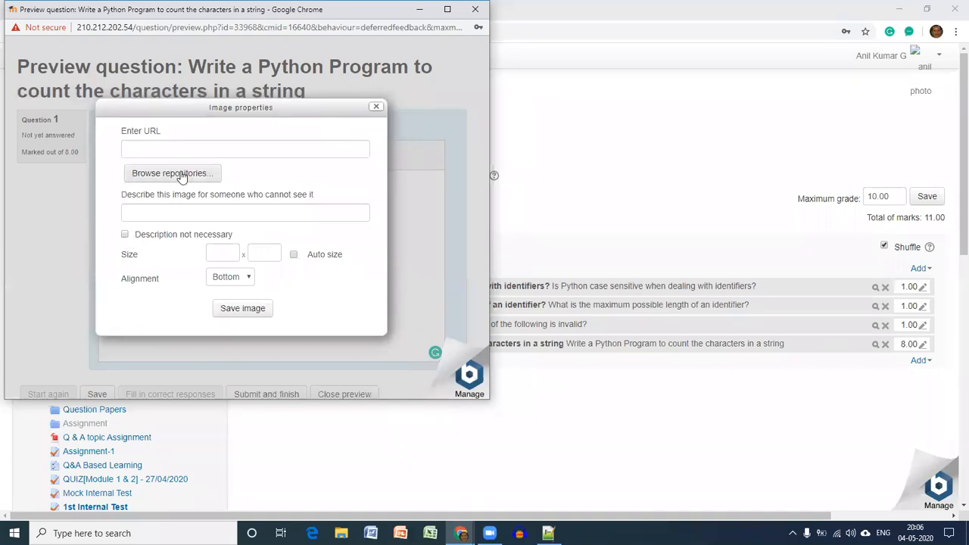
{"action": "left_click", "coordinate": [375, 107]}
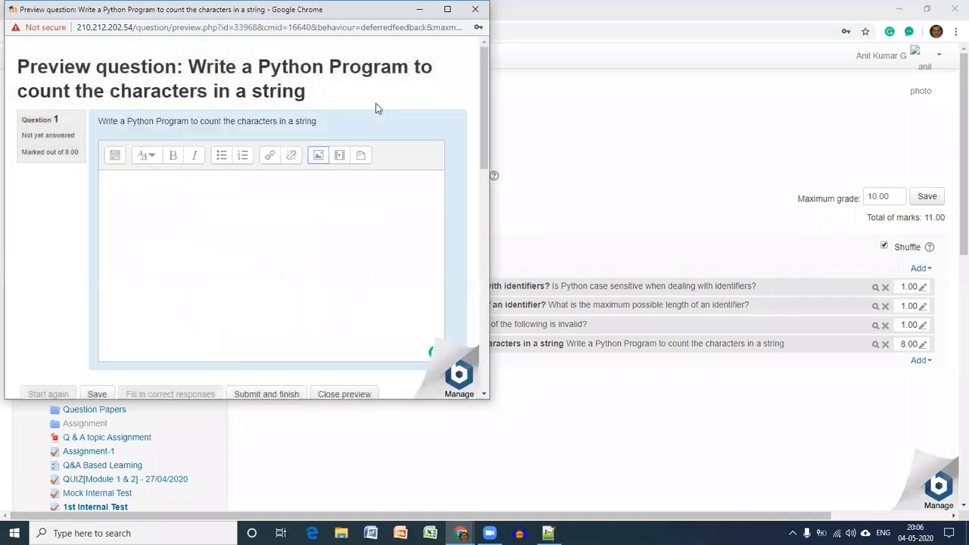
{"action": "left_click", "coordinate": [252, 188]}
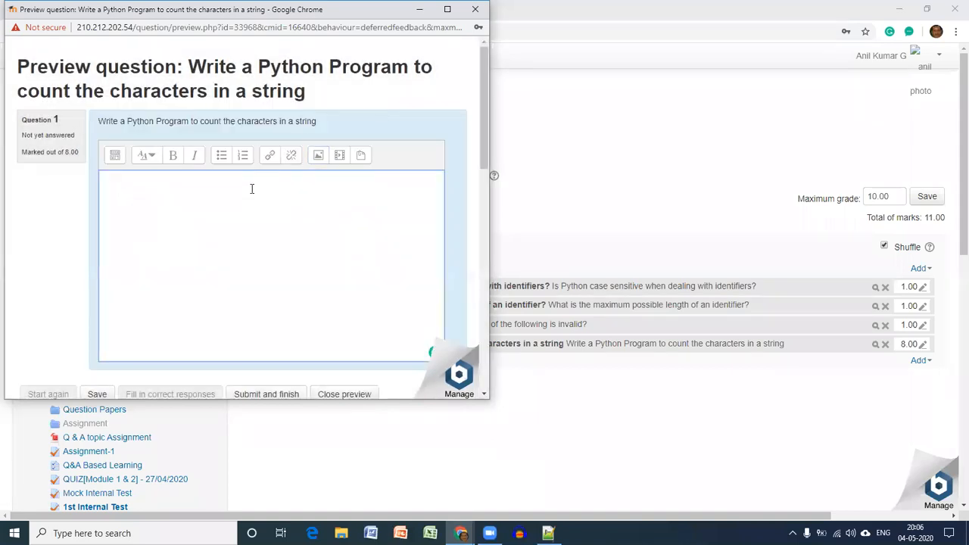
Step: Try out entering sample text in the previewed essay question's answer box, clear it, and close the preview
{"action": "type", "text": "fjasdlkjfsdlajf"}
{"action": "key", "text": "BackSpace"}
{"action": "key", "text": "BackSpace"}
{"action": "key", "text": "BackSpace"}
{"action": "key", "text": "BackSpace"}
{"action": "key", "text": "BackSpace"}
{"action": "key", "text": "BackSpace"}
{"action": "key", "text": "BackSpace"}
{"action": "key", "text": "BackSpace"}
{"action": "key", "text": "BackSpace"}
{"action": "key", "text": "BackSpace"}
{"action": "key", "text": "BackSpace"}
{"action": "key", "text": "BackSpace"}
{"action": "key", "text": "BackSpace"}
{"action": "key", "text": "BackSpace"}
{"action": "left_click_drag", "start_coordinate": [163, 11], "coordinate": [190, 99]}
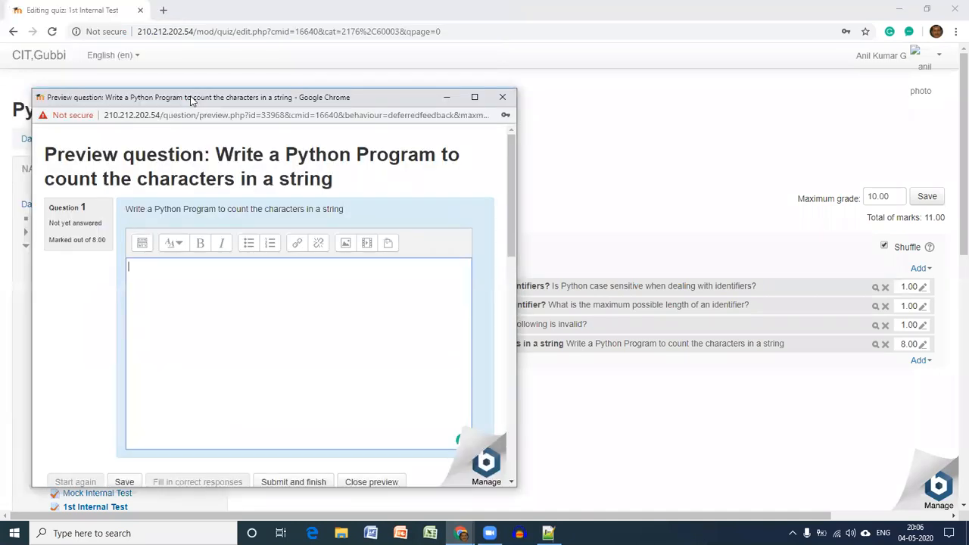
{"action": "left_click", "coordinate": [503, 98]}
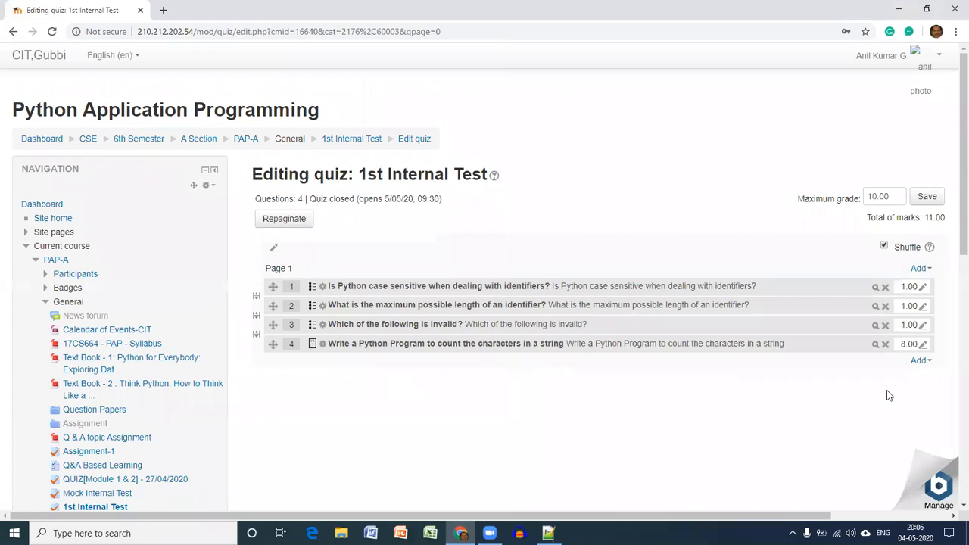
Step: Start adding another new Essay question to the end of the 1st Internal Test quiz
{"action": "left_click", "coordinate": [918, 362]}
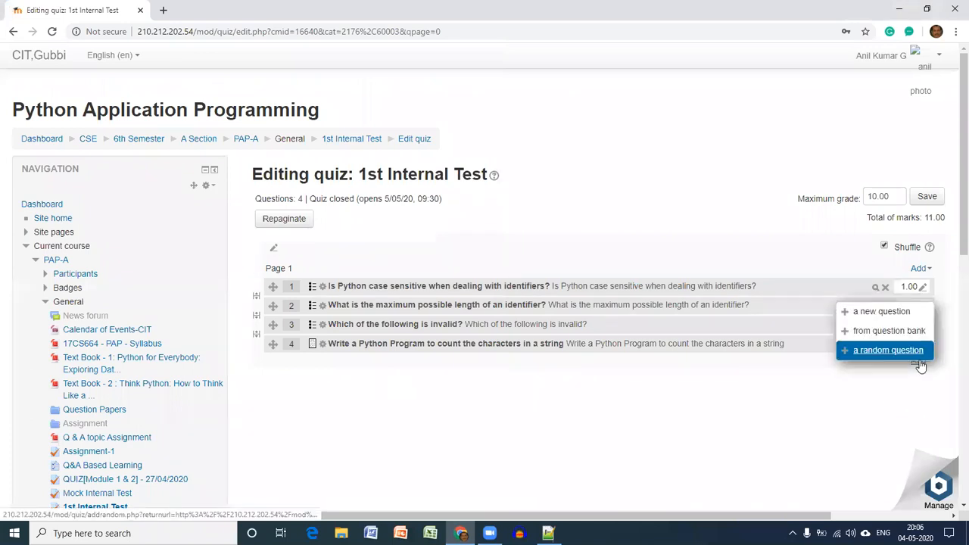
{"action": "left_click", "coordinate": [880, 310]}
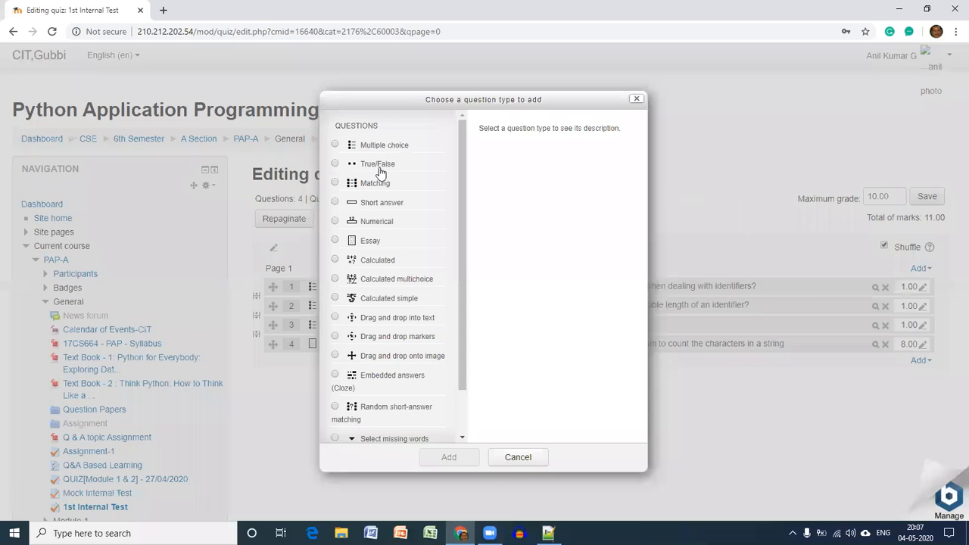
{"action": "left_click", "coordinate": [368, 242]}
{"action": "left_click", "coordinate": [449, 457]}
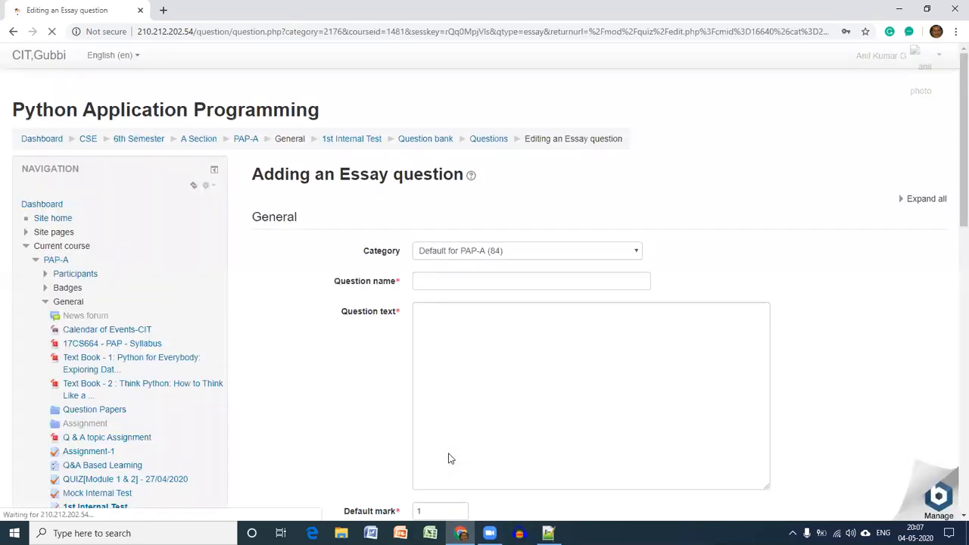
Step: Name the new essay question "Write the Python program to add two strings"
{"action": "left_click", "coordinate": [459, 281]}
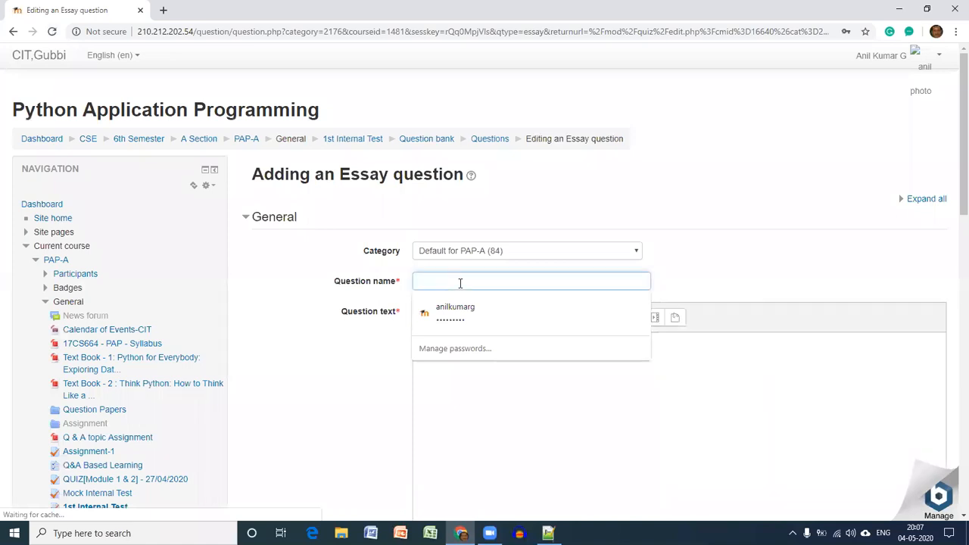
{"action": "type", "text": "W"}
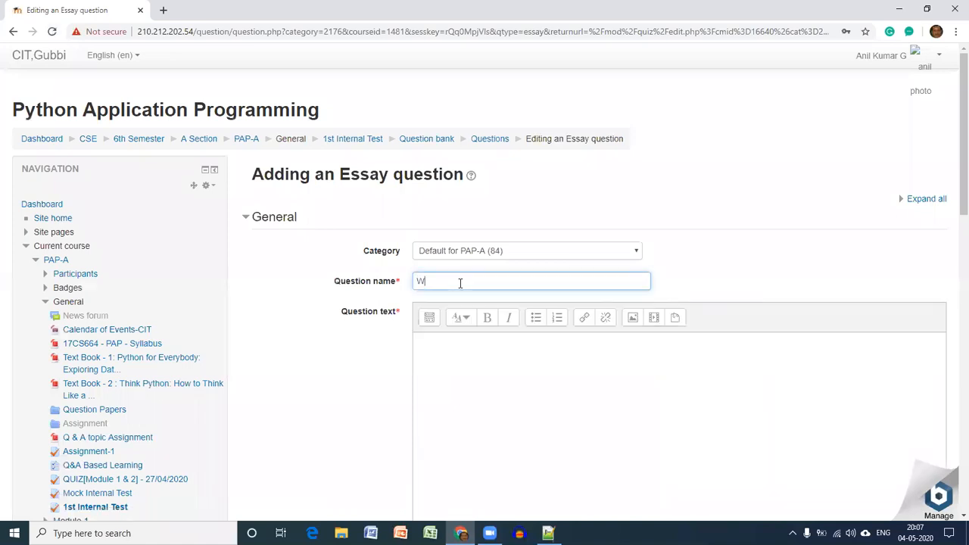
{"action": "type", "text": "rite "}
{"action": "type", "text": "the p"}
{"action": "type", "text": "Pr"}
{"action": "type", "text": "thon "}
{"action": "type", "text": "program"}
{"action": "type", "text": " to"}
{"action": "type", "text": " add"}
{"action": "type", "text": " two str"}
{"action": "type", "text": "ings"}
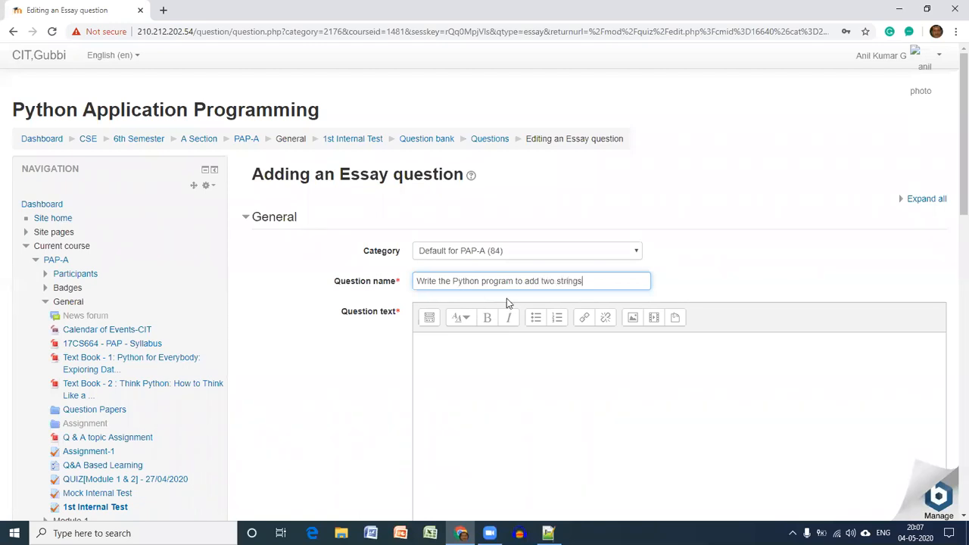
Step: Copy the whole question name into the essay question's question text
{"action": "key", "text": "ctrl+shift+Left"}
{"action": "key", "text": "ctrl+shift+Left"}
{"action": "key", "text": "ctrl+shift+Left"}
{"action": "key", "text": "ctrl+shift+Left"}
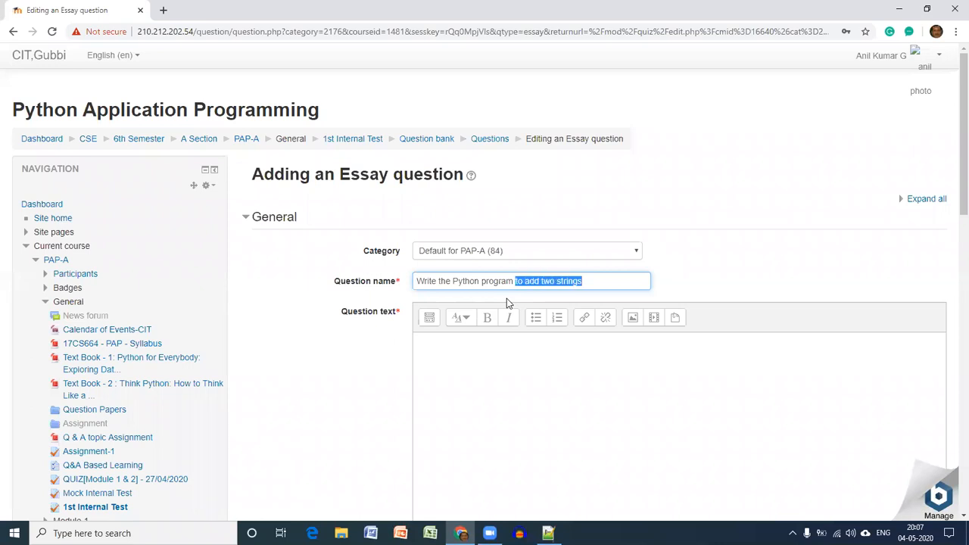
{"action": "key", "text": "ctrl+shift+Left"}
{"action": "key", "text": "ctrl+shift+Left"}
{"action": "key", "text": "ctrl+shift+Left"}
{"action": "key", "text": "ctrl+shift+Left"}
{"action": "key", "text": "ctrl+c"}
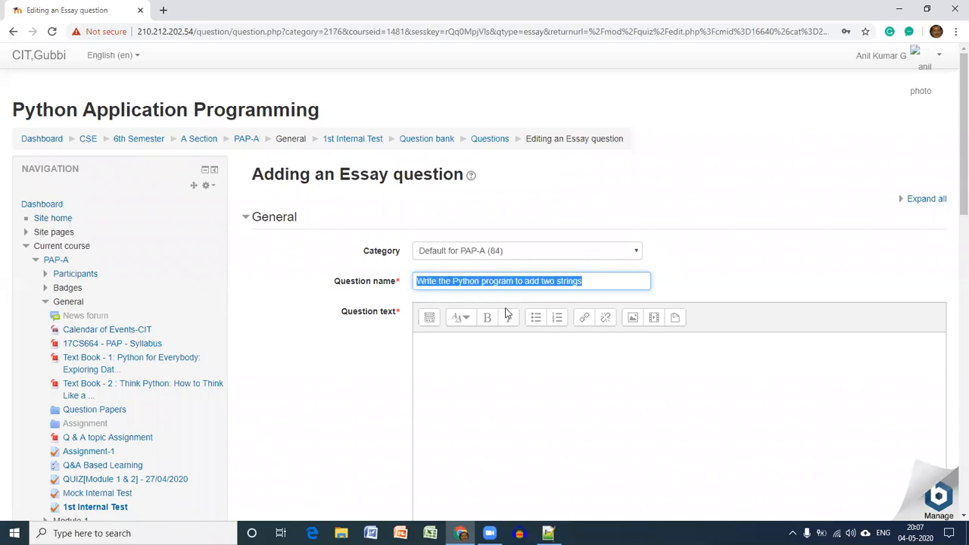
{"action": "left_click", "coordinate": [507, 337]}
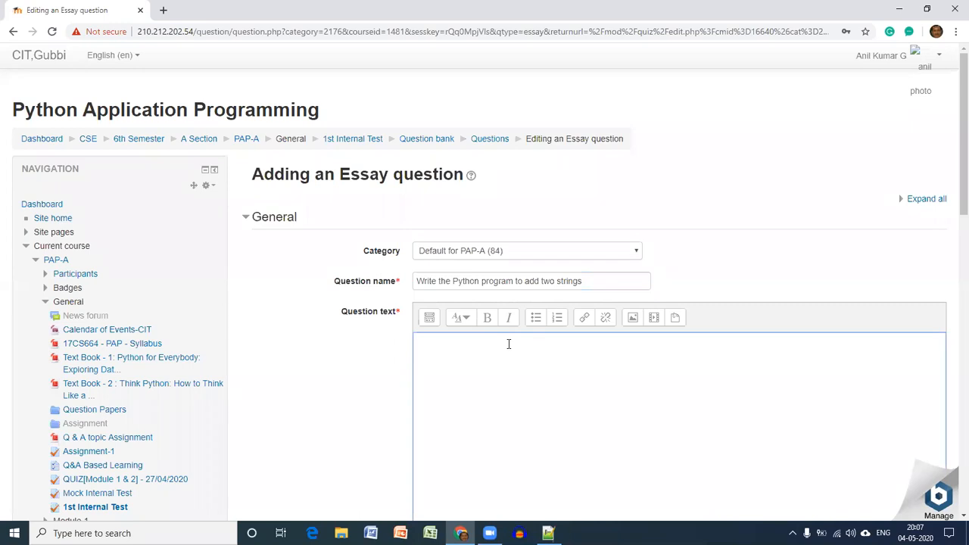
{"action": "key", "text": "ctrl+v"}
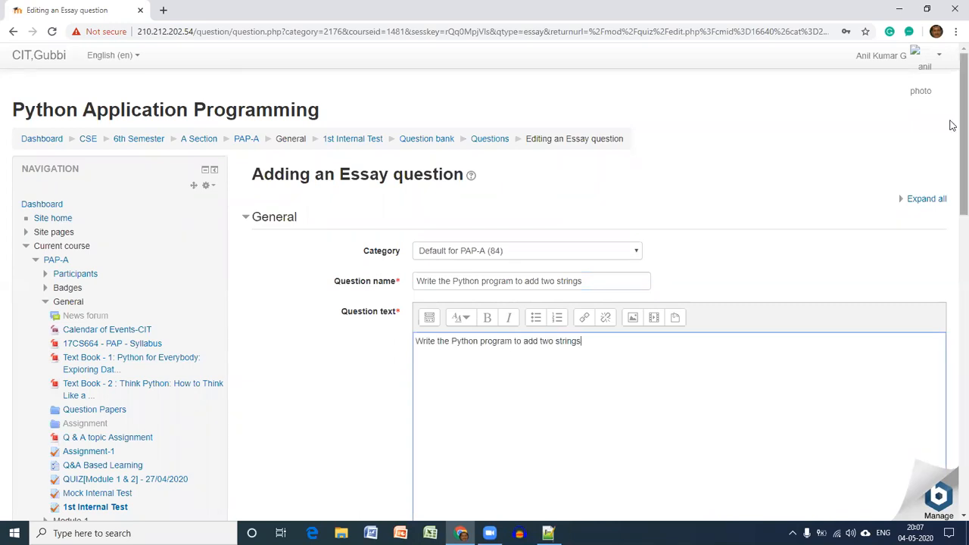
Step: Set the default mark of the string-addition essay question to 8
{"action": "scroll", "coordinate": [952, 124], "scroll_direction": "down", "scroll_amount": 5}
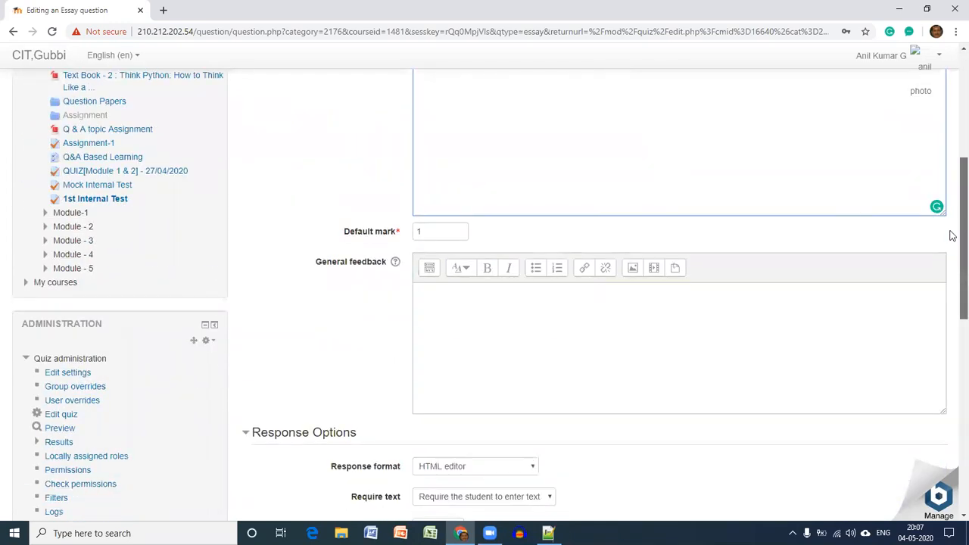
{"action": "left_click", "coordinate": [408, 218]}
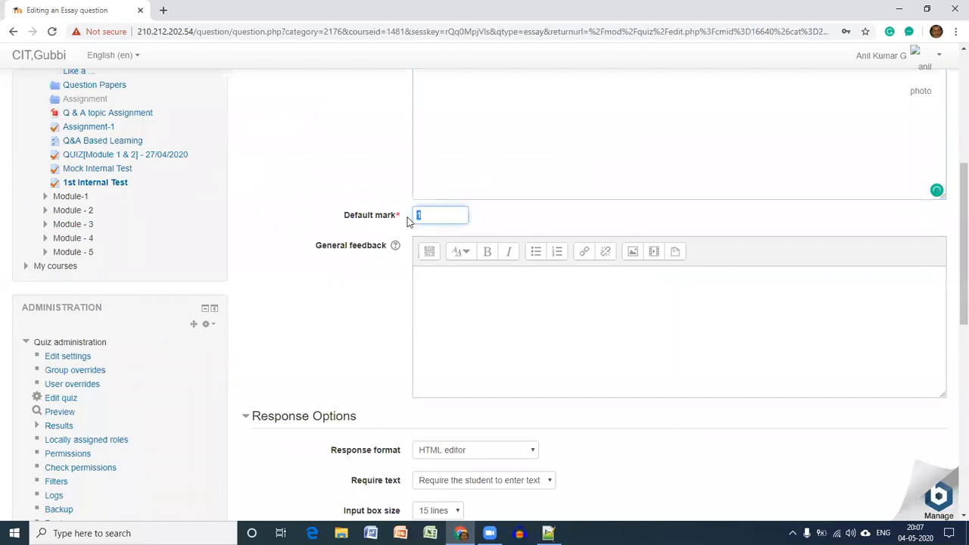
{"action": "type", "text": "8"}
Step: Set the string-addition essay question's response format to HTML editor with file picker
{"action": "scroll", "coordinate": [952, 284], "scroll_direction": "down", "scroll_amount": 2}
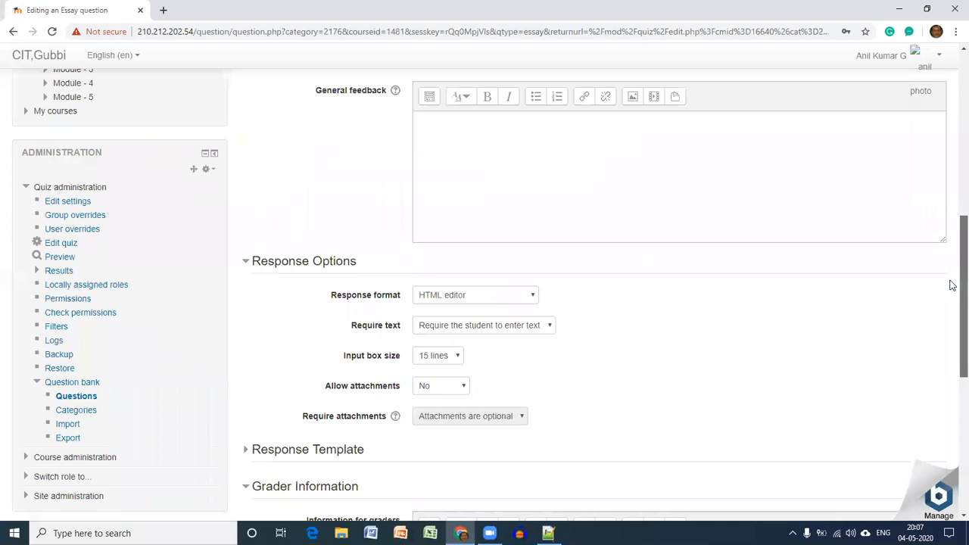
{"action": "scroll", "coordinate": [562, 267], "scroll_direction": "down", "scroll_amount": 1}
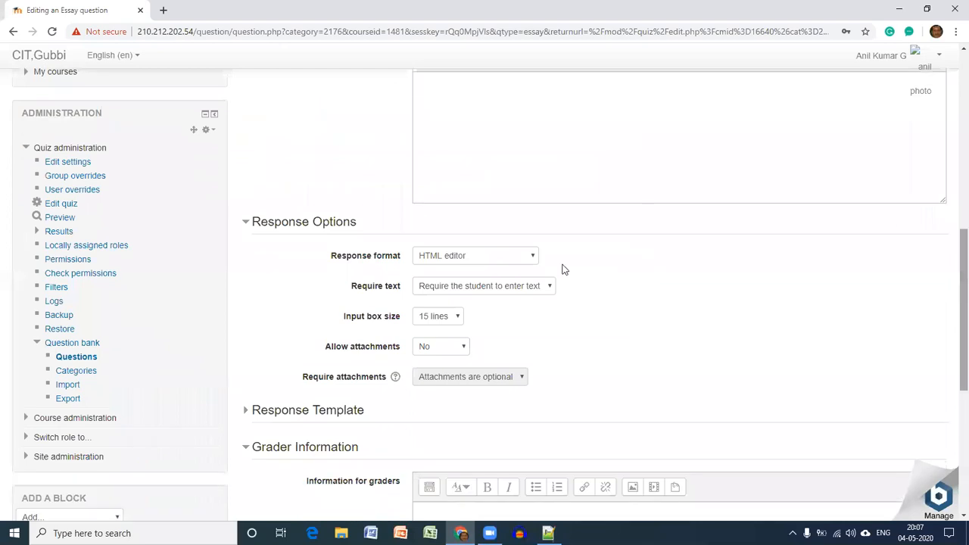
{"action": "left_click", "coordinate": [489, 261]}
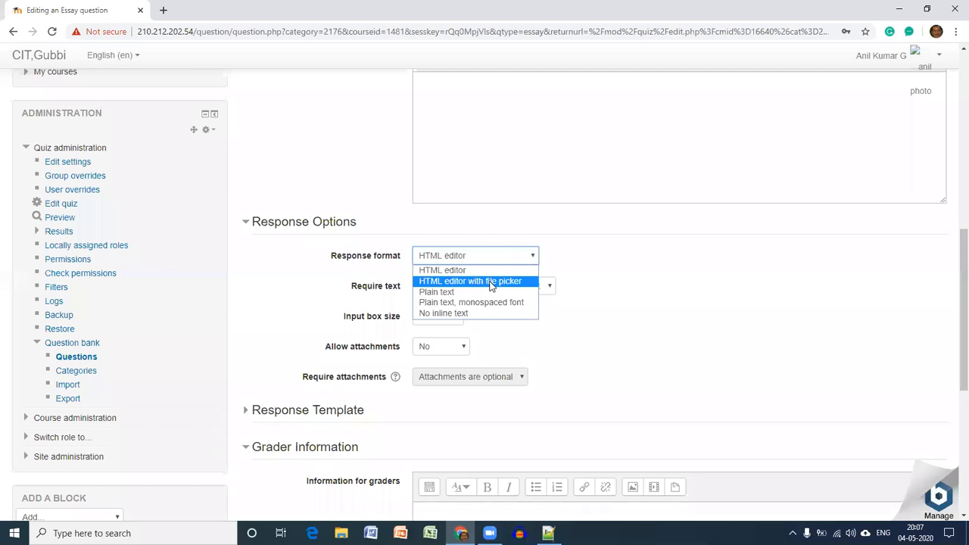
{"action": "left_click", "coordinate": [490, 281]}
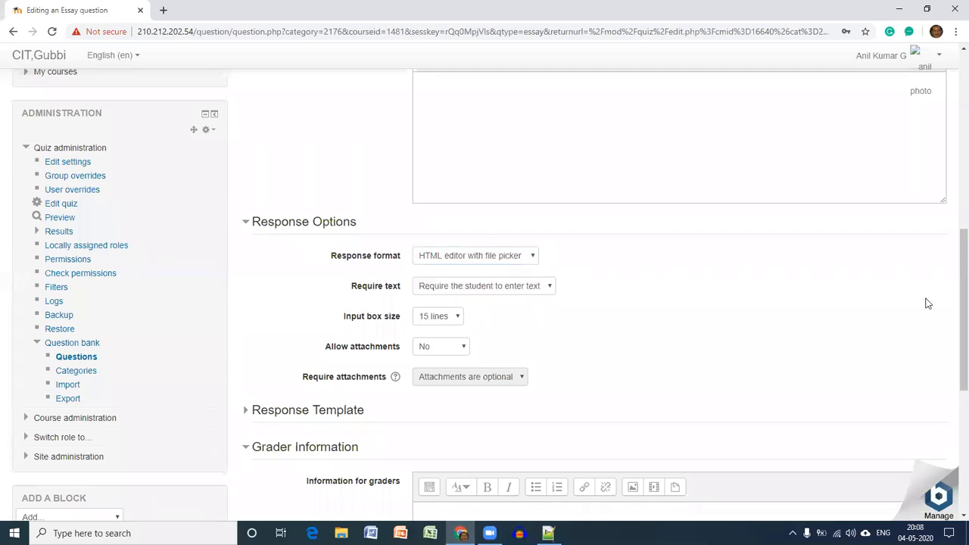
Step: Save the essay question with its current response options and return to the quiz's question list
{"action": "scroll", "coordinate": [951, 366], "scroll_direction": "down", "scroll_amount": 2}
{"action": "scroll", "coordinate": [951, 366], "scroll_direction": "down", "scroll_amount": 3}
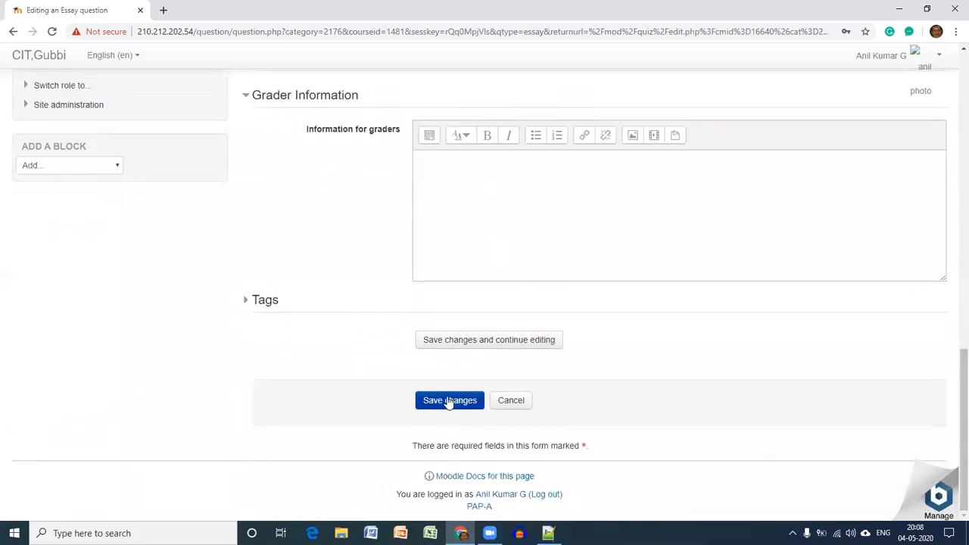
{"action": "left_click", "coordinate": [449, 401]}
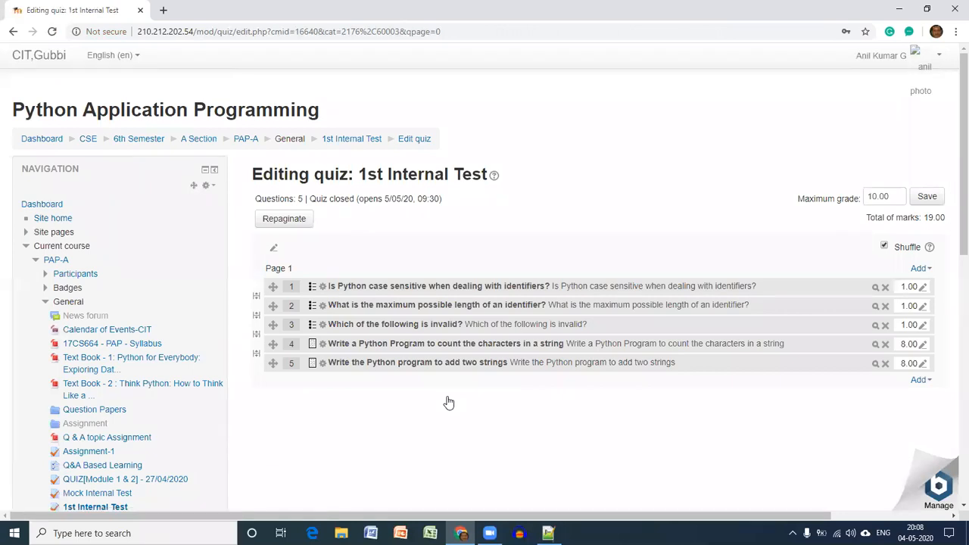
Step: Preview the essay question "Write the Python program to add two strings" and return to the quiz editing page
{"action": "left_click", "coordinate": [876, 368]}
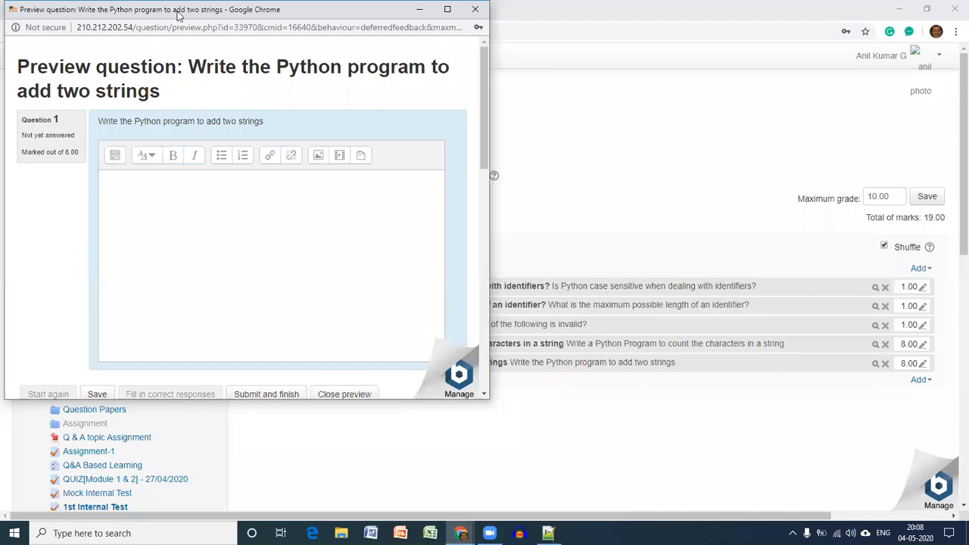
{"action": "left_click_drag", "start_coordinate": [177, 15], "coordinate": [209, 116]}
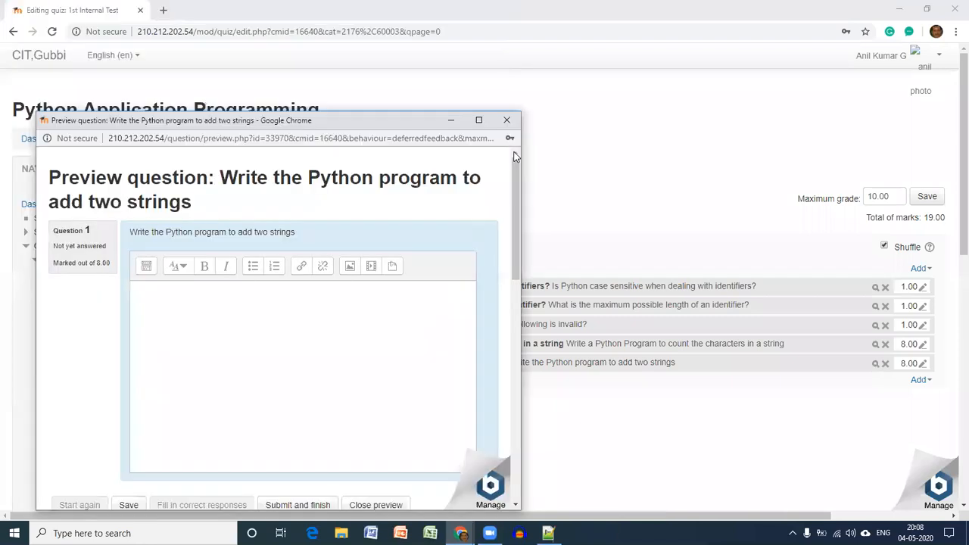
{"action": "left_click", "coordinate": [585, 140]}
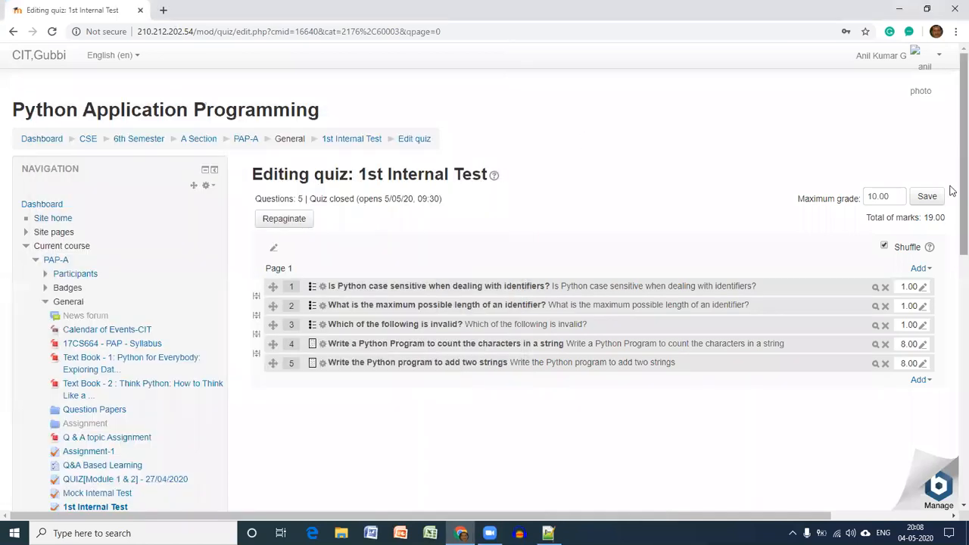
Step: Start a preview of the whole 1st Internal Test quiz from the quiz administration options
{"action": "scroll", "coordinate": [952, 277], "scroll_direction": "down", "scroll_amount": 4}
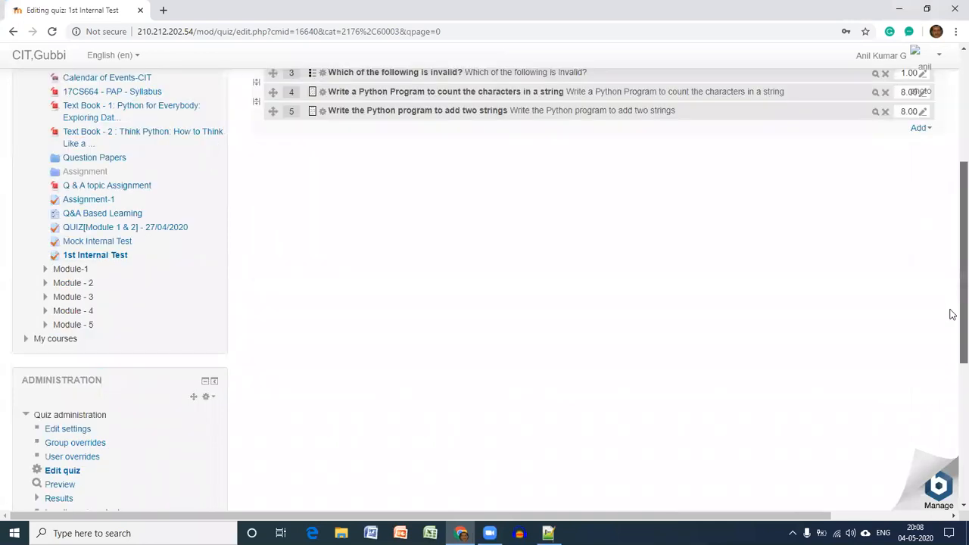
{"action": "scroll", "coordinate": [955, 219], "scroll_direction": "up", "scroll_amount": 3}
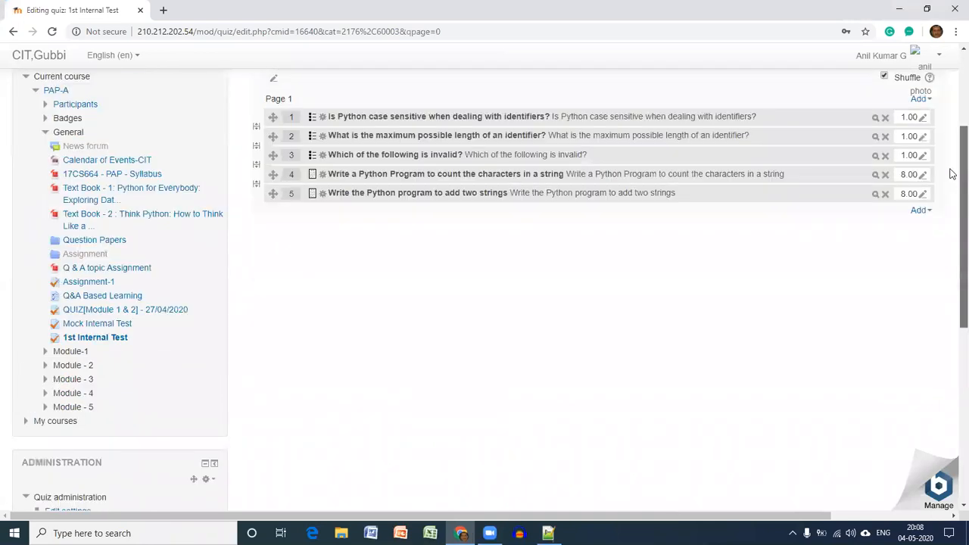
{"action": "scroll", "coordinate": [435, 154], "scroll_direction": "up", "scroll_amount": 1}
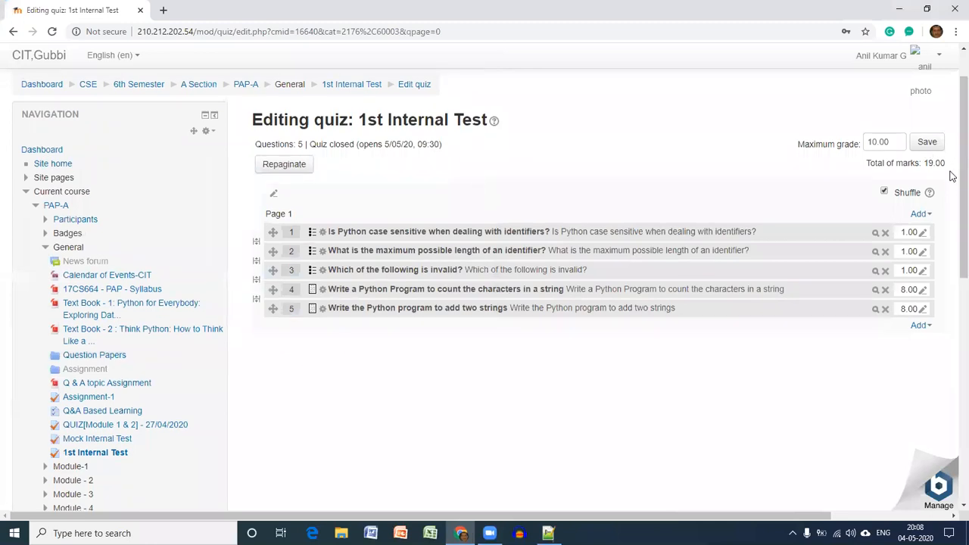
{"action": "scroll", "coordinate": [951, 181], "scroll_direction": "down", "scroll_amount": 2}
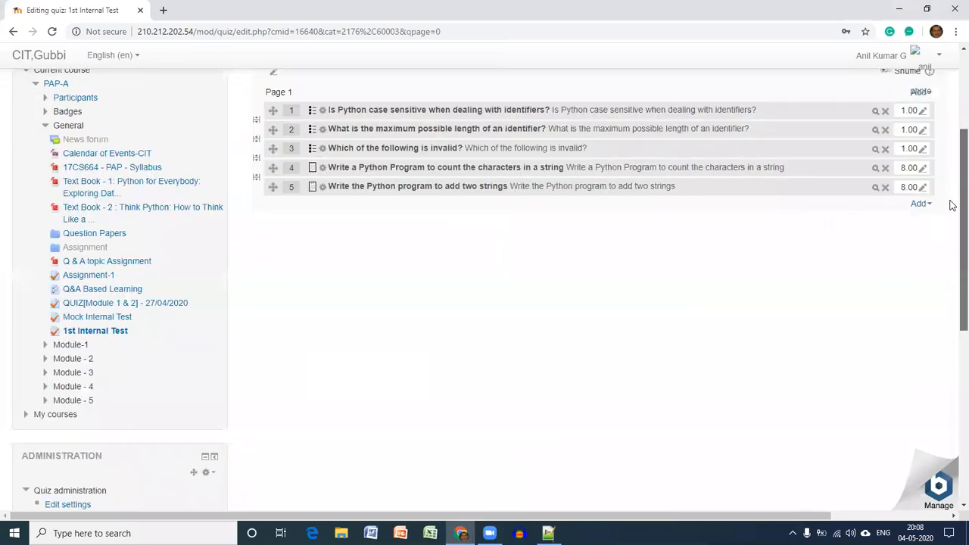
{"action": "scroll", "coordinate": [951, 220], "scroll_direction": "down", "scroll_amount": 1}
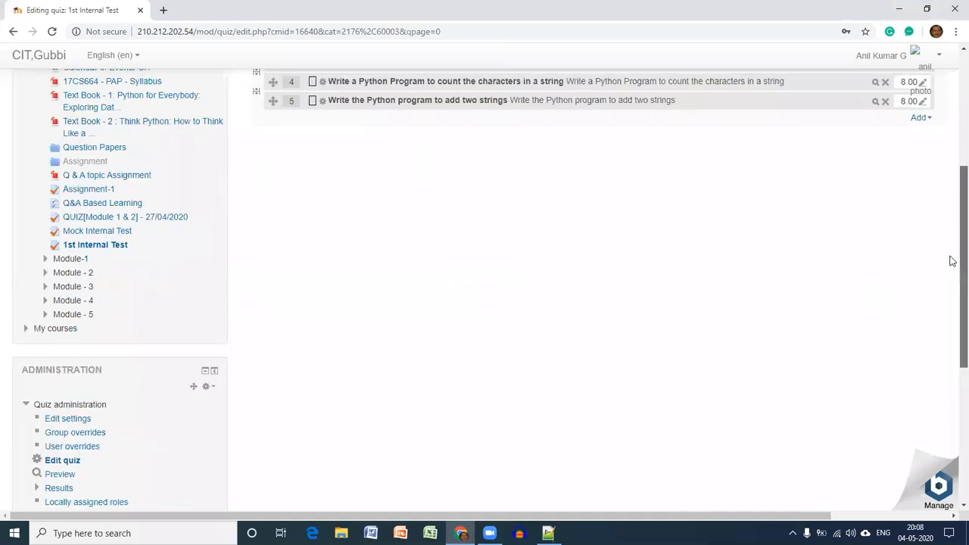
{"action": "scroll", "coordinate": [389, 174], "scroll_direction": "down", "scroll_amount": 2}
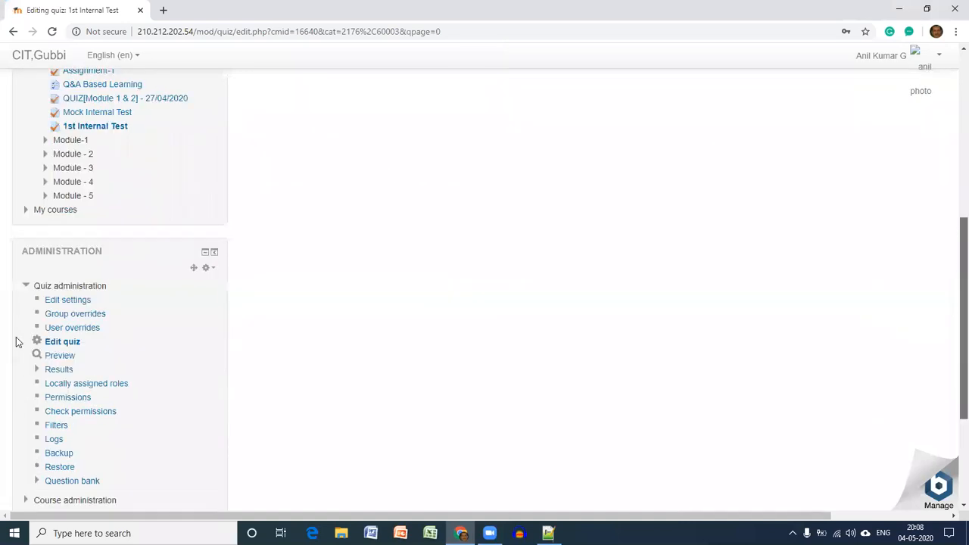
{"action": "scroll", "coordinate": [107, 414], "scroll_direction": "down", "scroll_amount": 1}
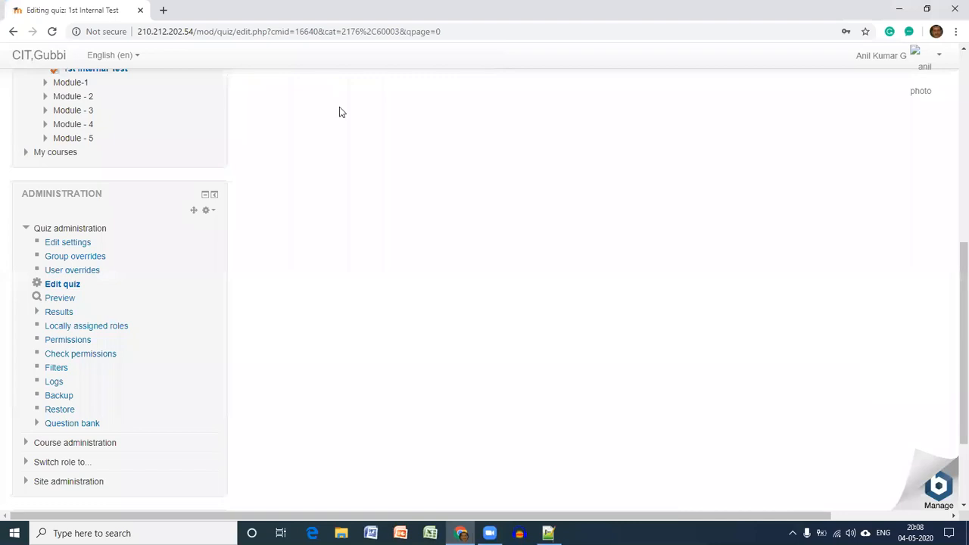
{"action": "left_click", "coordinate": [69, 303]}
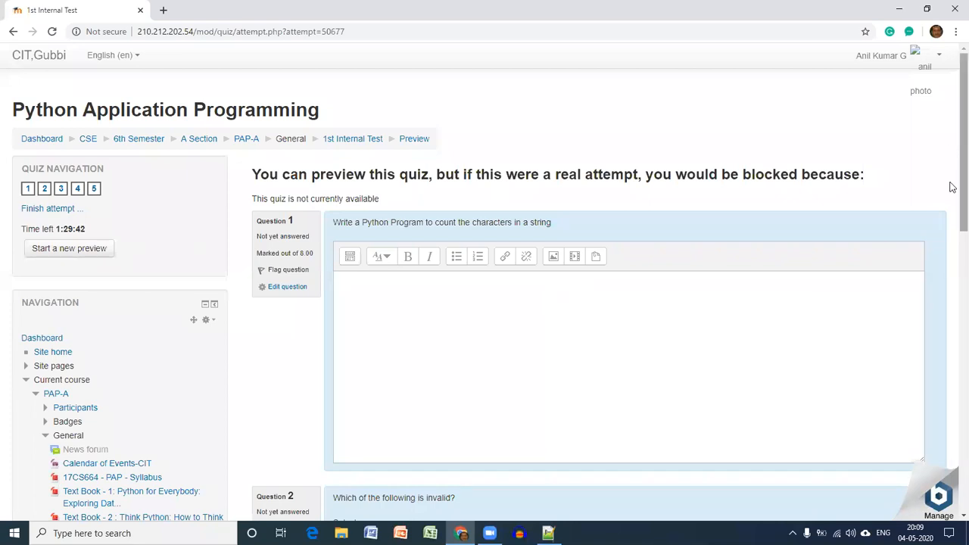
Step: Look over the first questions of the quiz preview, from the character-count essay to the multiple-choice items
{"action": "scroll", "coordinate": [951, 186], "scroll_direction": "down", "scroll_amount": 1}
{"action": "scroll", "coordinate": [952, 234], "scroll_direction": "down", "scroll_amount": 1}
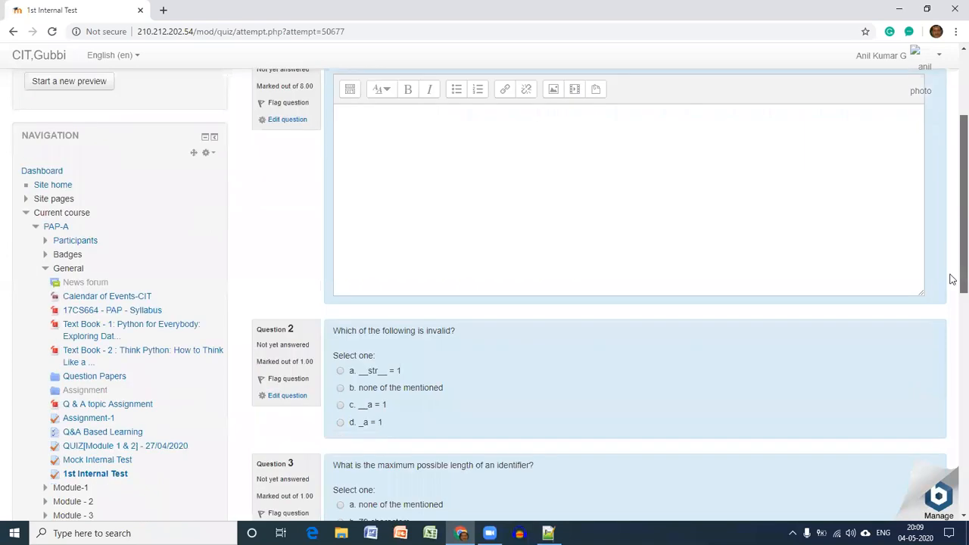
{"action": "scroll", "coordinate": [950, 279], "scroll_direction": "down", "scroll_amount": 2}
{"action": "scroll", "coordinate": [950, 186], "scroll_direction": "up", "scroll_amount": 2}
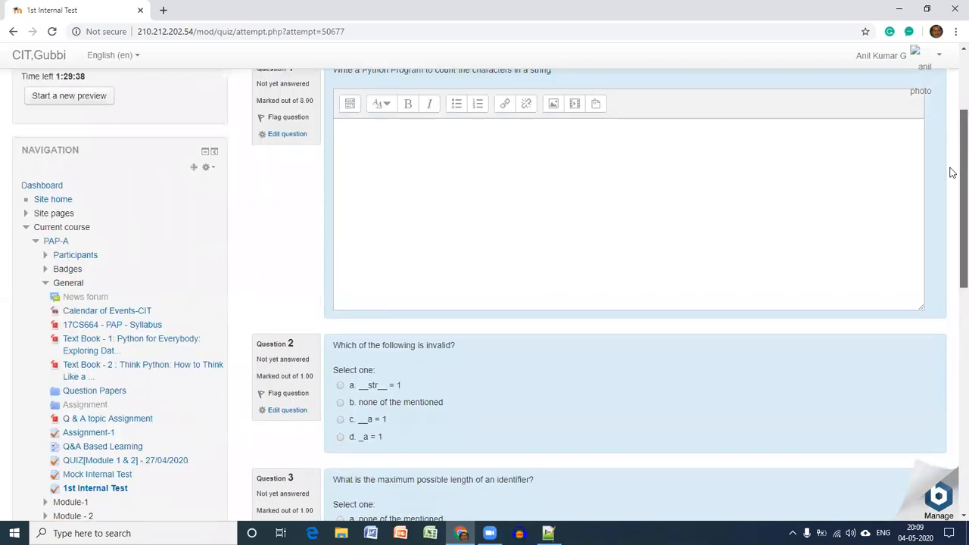
{"action": "scroll", "coordinate": [951, 173], "scroll_direction": "up", "scroll_amount": 2}
{"action": "scroll", "coordinate": [952, 176], "scroll_direction": "down", "scroll_amount": 1}
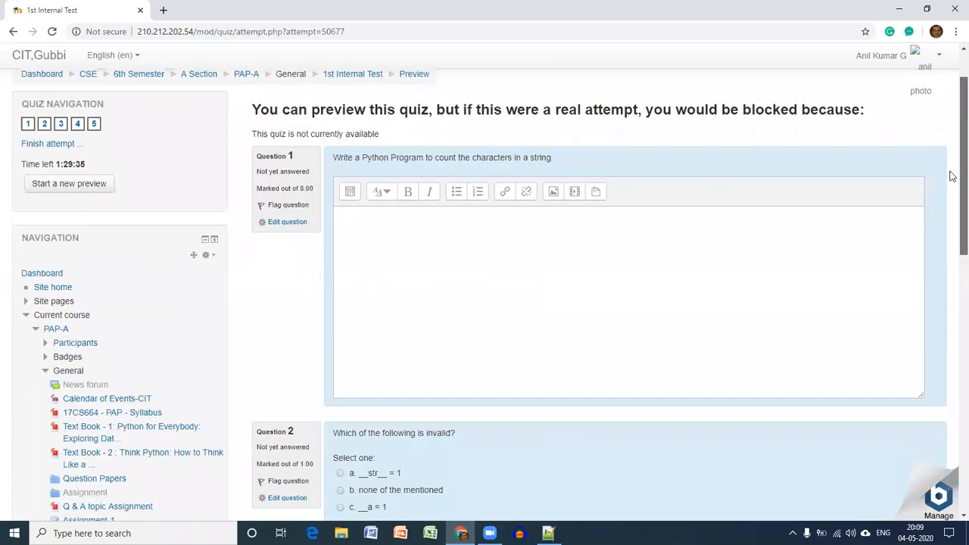
{"action": "scroll", "coordinate": [952, 179], "scroll_direction": "down", "scroll_amount": 1}
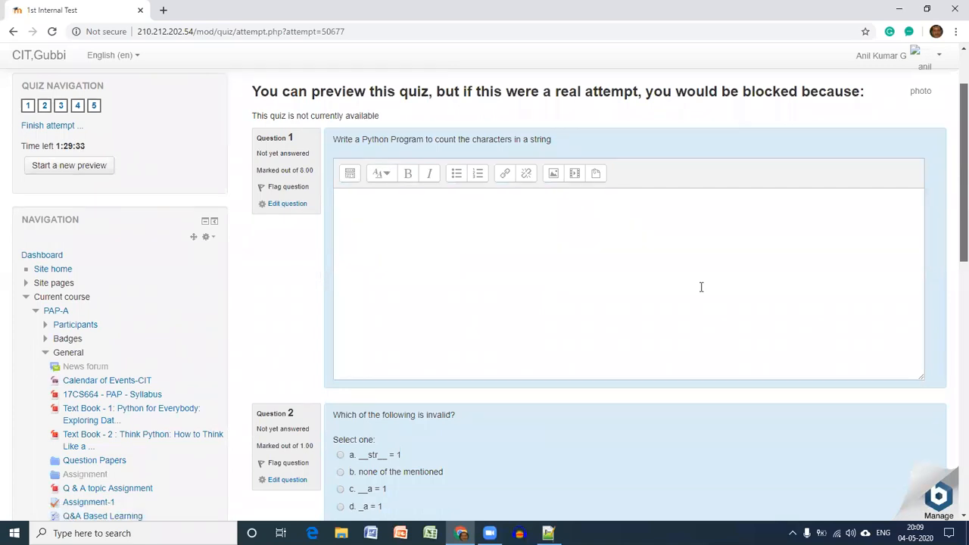
Step: Examine the image upload options in the Question 1 answer editor, including the local file chooser, and close them without adding a file
{"action": "left_click", "coordinate": [555, 172]}
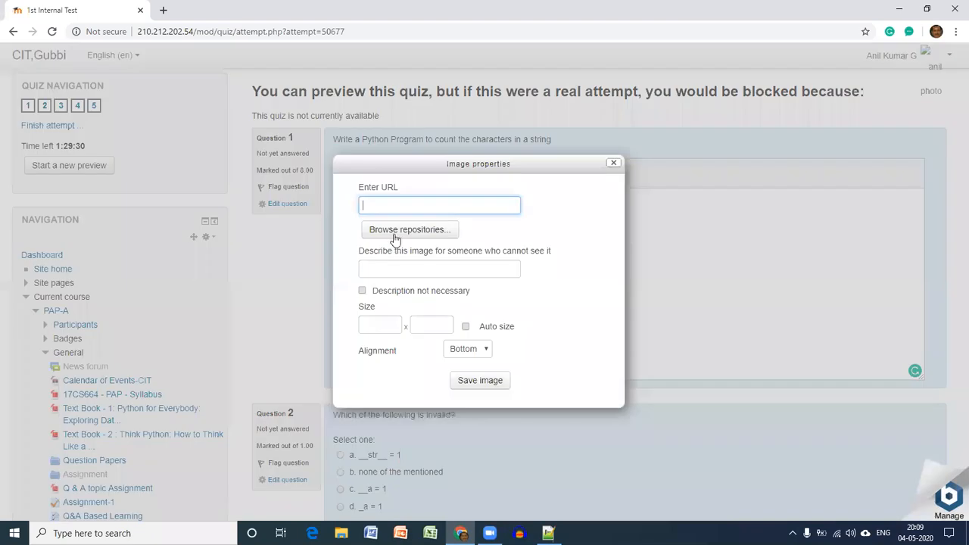
{"action": "left_click", "coordinate": [393, 236]}
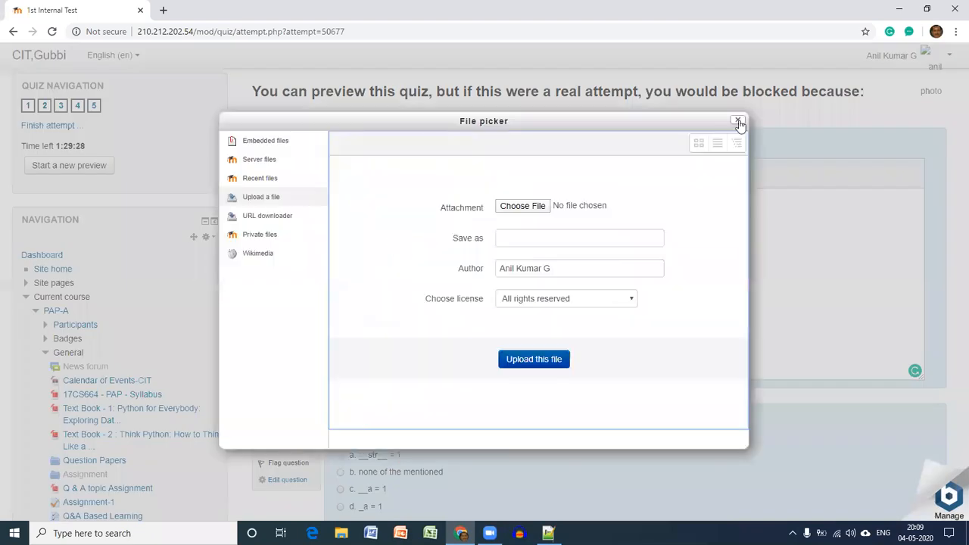
{"action": "key", "text": "Escape"}
{"action": "left_click", "coordinate": [362, 293]}
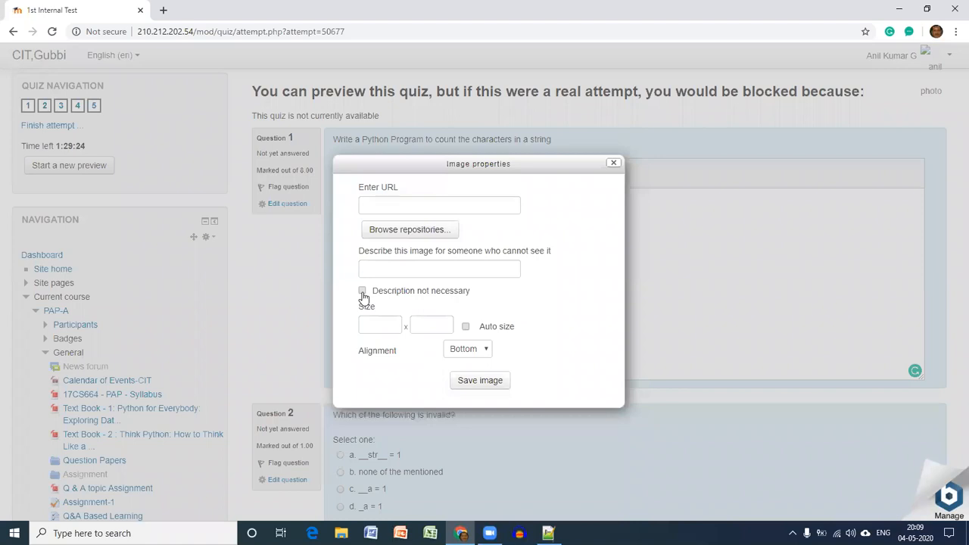
{"action": "left_click", "coordinate": [416, 233]}
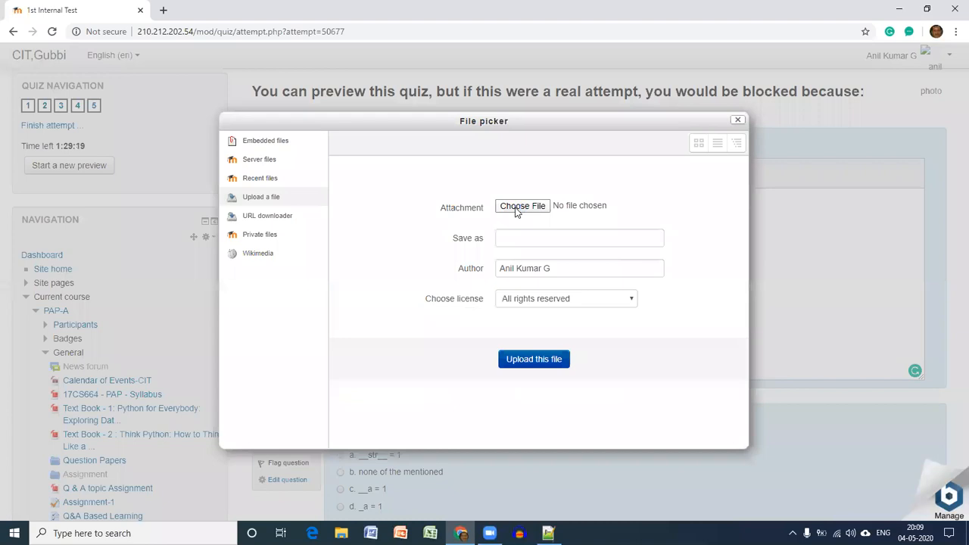
{"action": "left_click", "coordinate": [515, 206]}
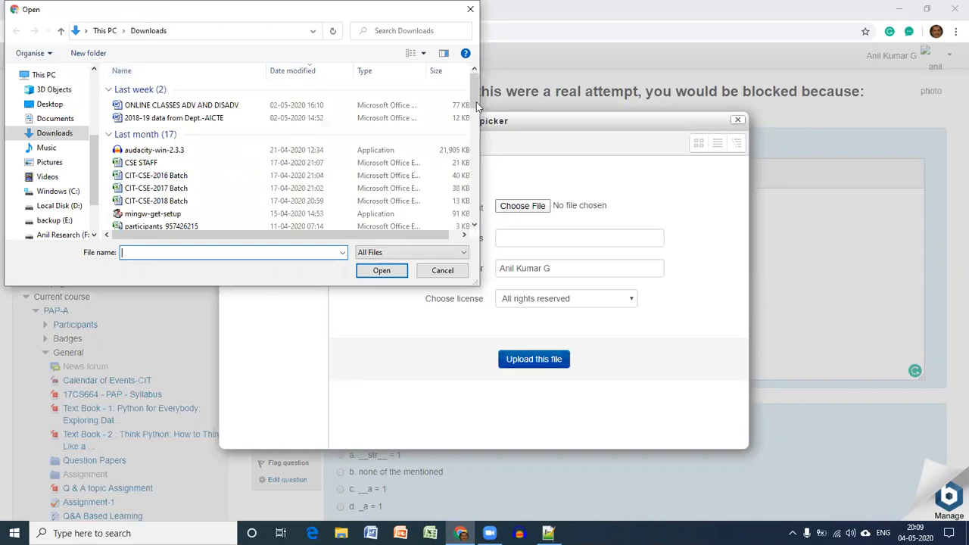
{"action": "key", "text": "Escape"}
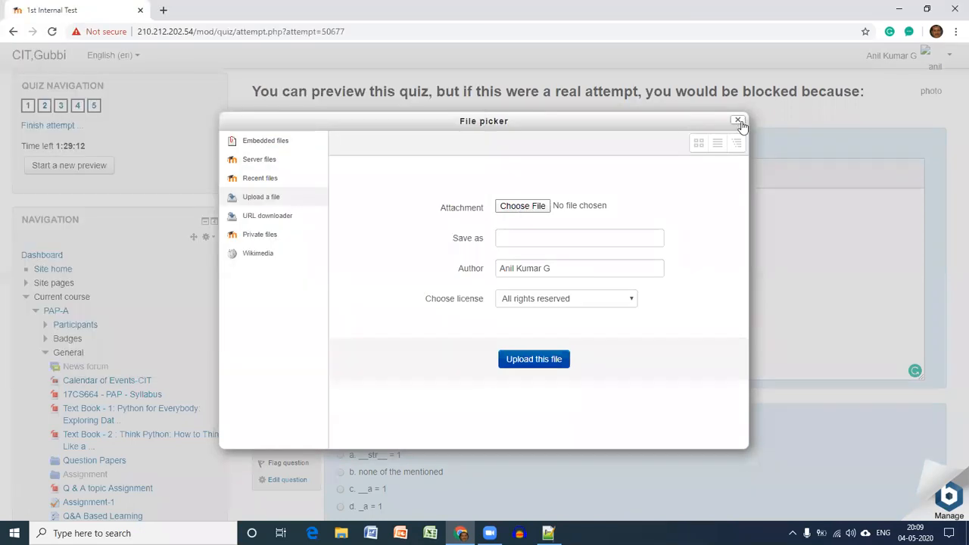
{"action": "key", "text": "Escape"}
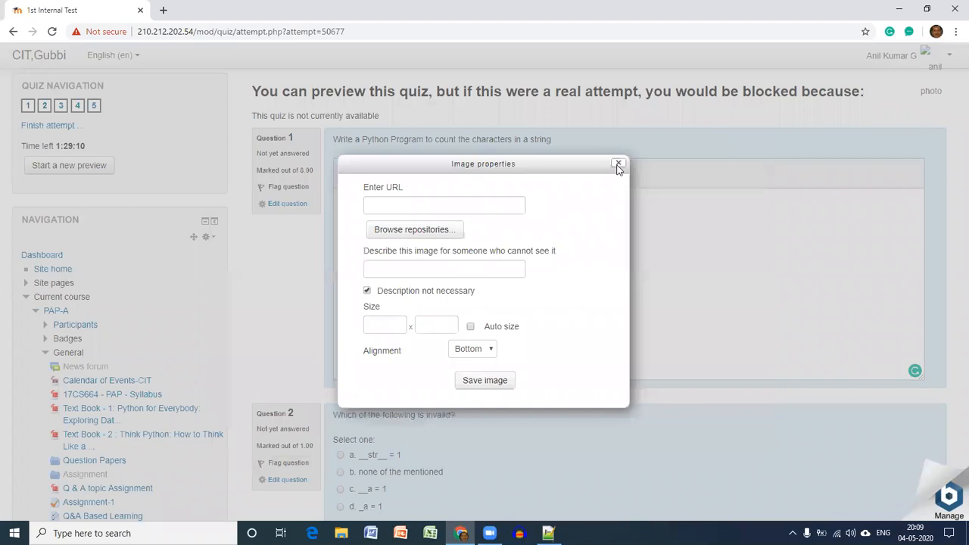
{"action": "left_click", "coordinate": [617, 164]}
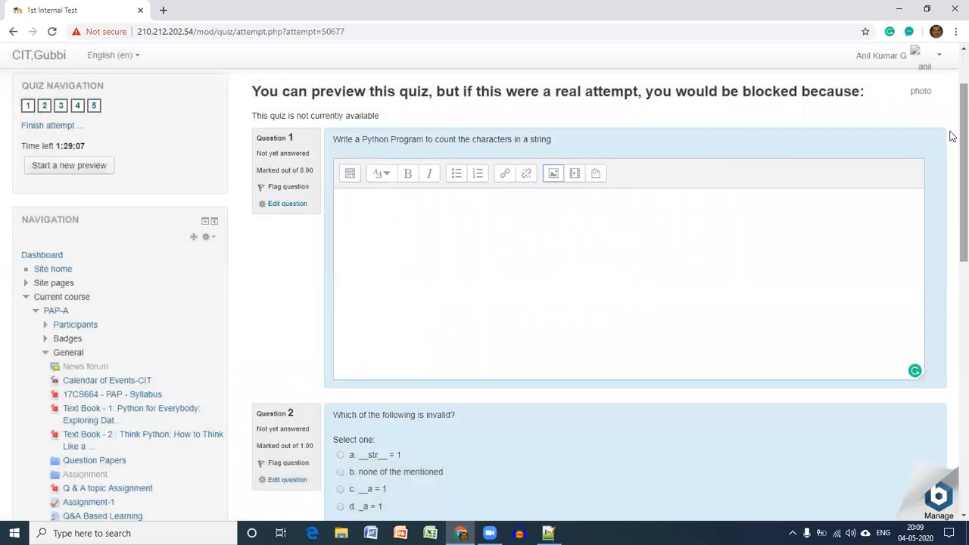
Step: Review the preview's questions through Question 5 and proceed to the summary of the attempt
{"action": "scroll", "coordinate": [952, 124], "scroll_direction": "down", "scroll_amount": 1}
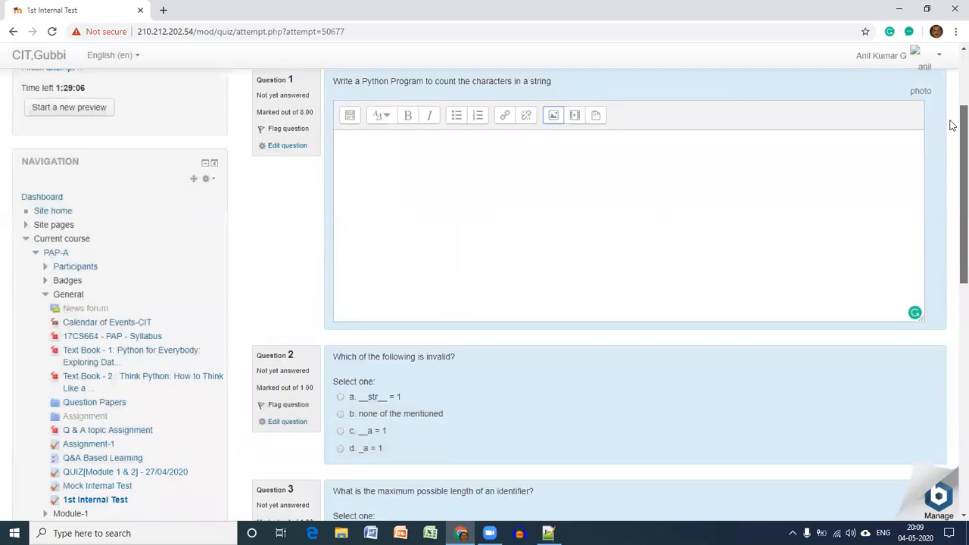
{"action": "scroll", "coordinate": [952, 125], "scroll_direction": "up", "scroll_amount": 1}
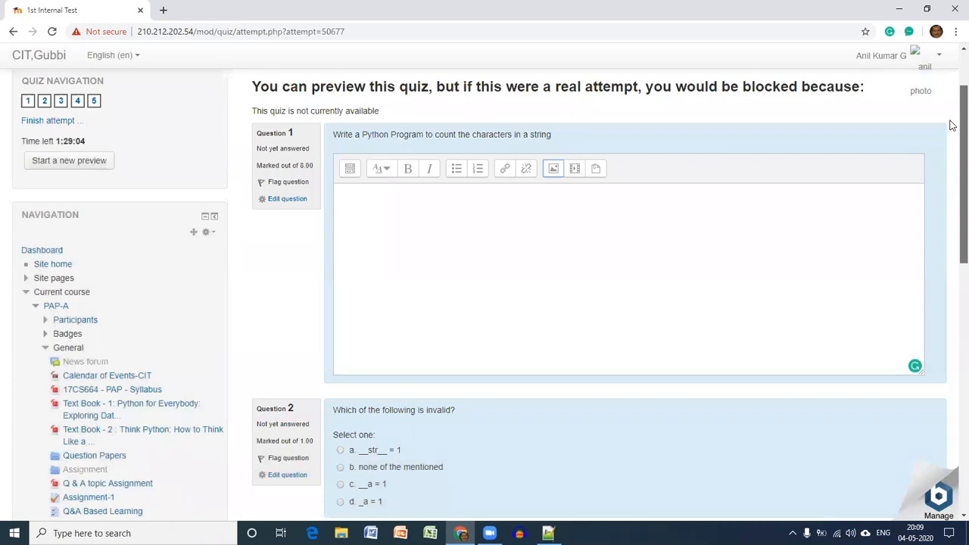
{"action": "scroll", "coordinate": [952, 162], "scroll_direction": "down", "scroll_amount": 1}
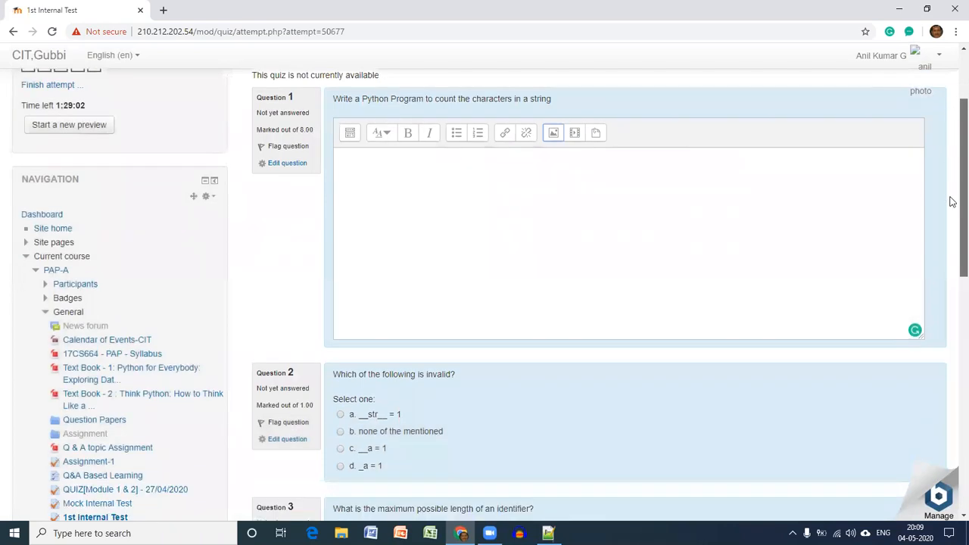
{"action": "scroll", "coordinate": [952, 227], "scroll_direction": "down", "scroll_amount": 2}
{"action": "scroll", "coordinate": [952, 310], "scroll_direction": "down", "scroll_amount": 3}
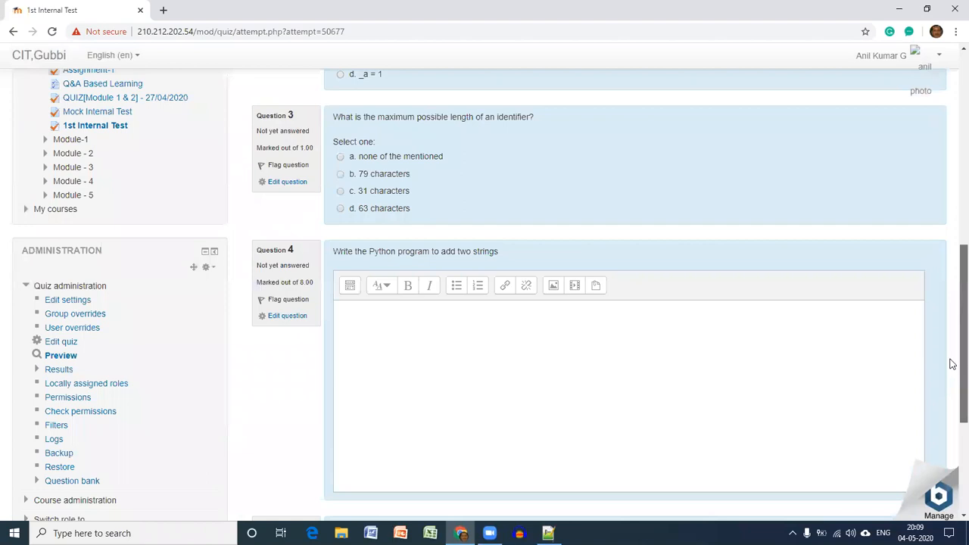
{"action": "scroll", "coordinate": [952, 364], "scroll_direction": "down", "scroll_amount": 3}
{"action": "scroll", "coordinate": [433, 471], "scroll_direction": "down", "scroll_amount": 1}
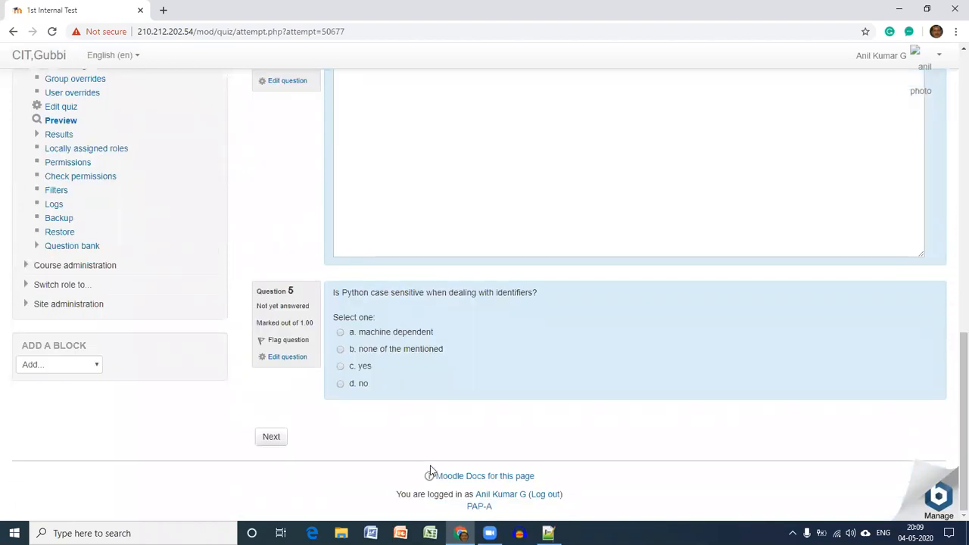
{"action": "left_click", "coordinate": [271, 437]}
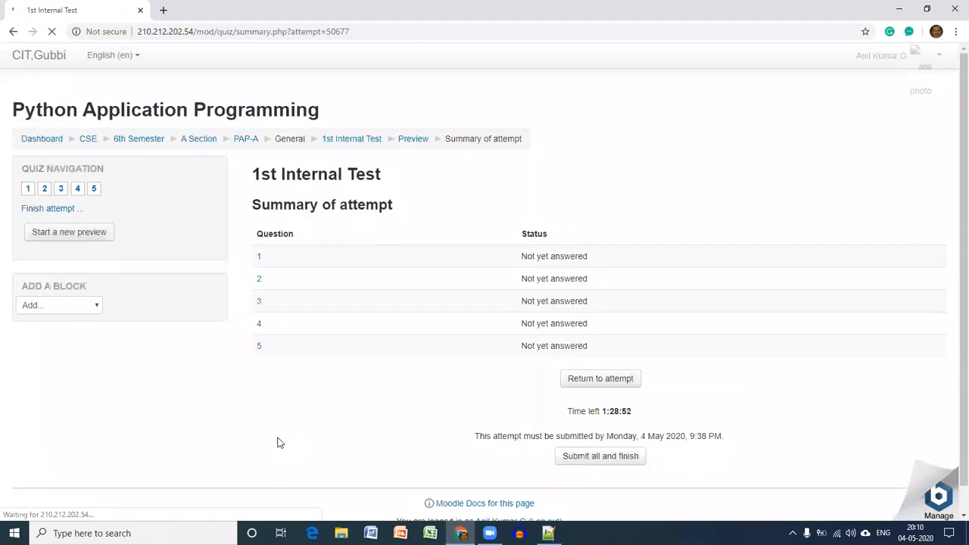
Step: Leave the attempt summary, return to the PAP-A course page, and open the 1st Internal Test quiz from its activity list
{"action": "left_click", "coordinate": [331, 144]}
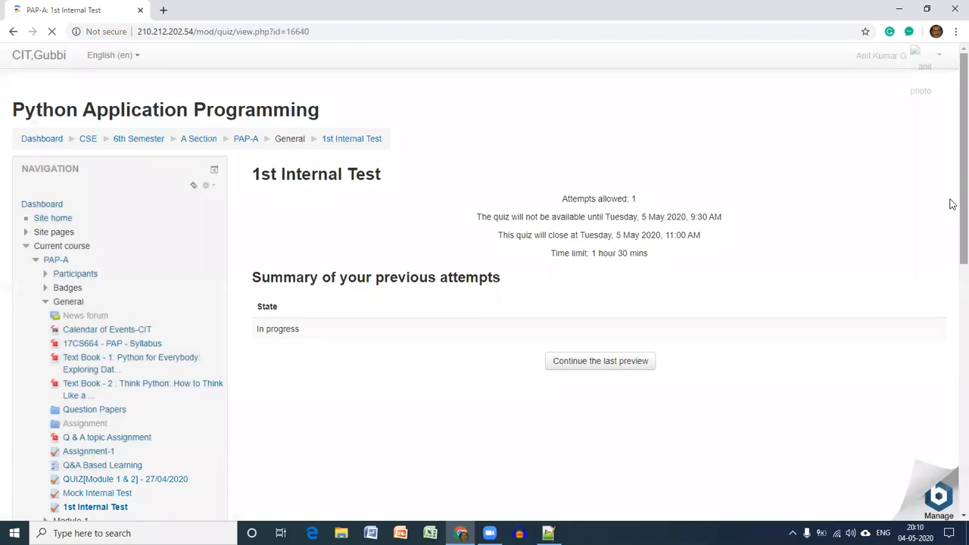
{"action": "scroll", "coordinate": [951, 205], "scroll_direction": "down", "scroll_amount": 1}
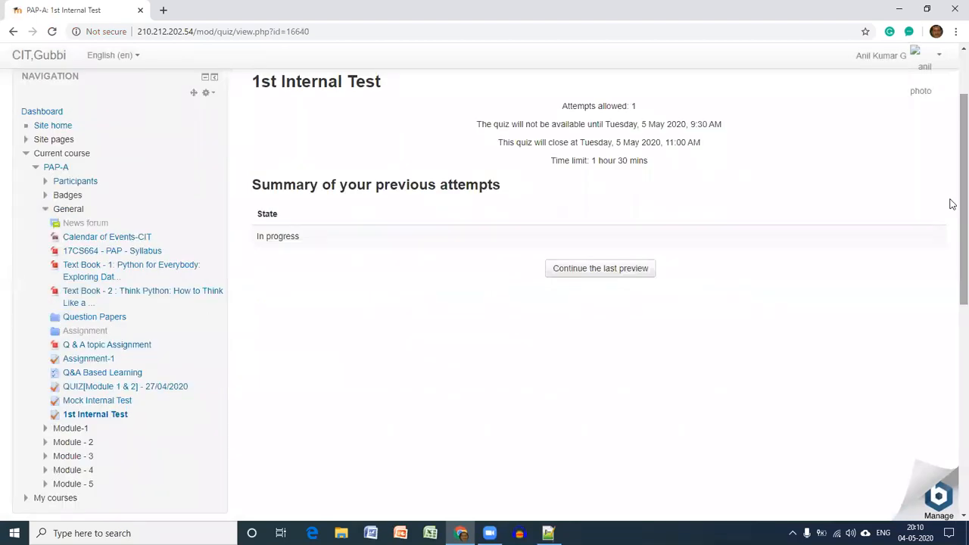
{"action": "left_click", "coordinate": [55, 168]}
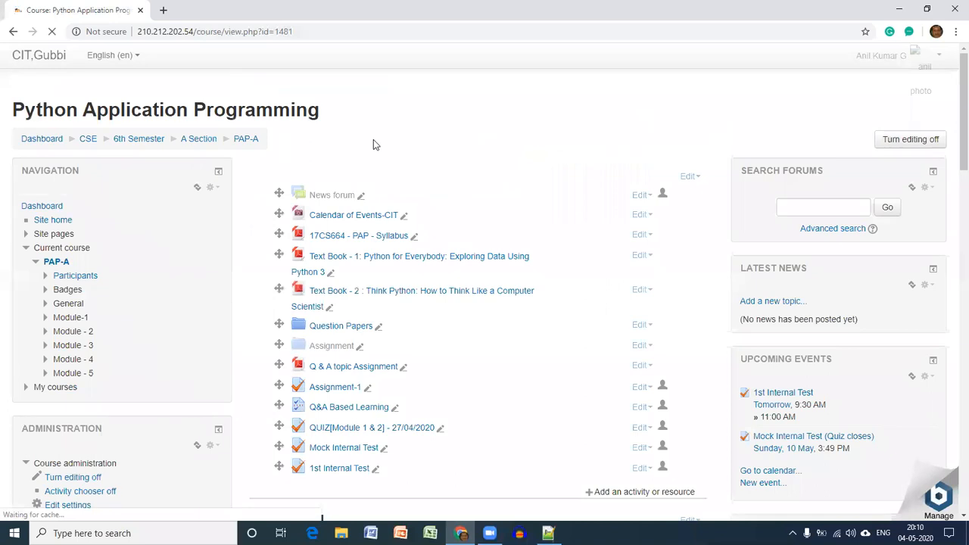
{"action": "scroll", "coordinate": [341, 231], "scroll_direction": "down", "scroll_amount": 3}
{"action": "left_click", "coordinate": [341, 228]}
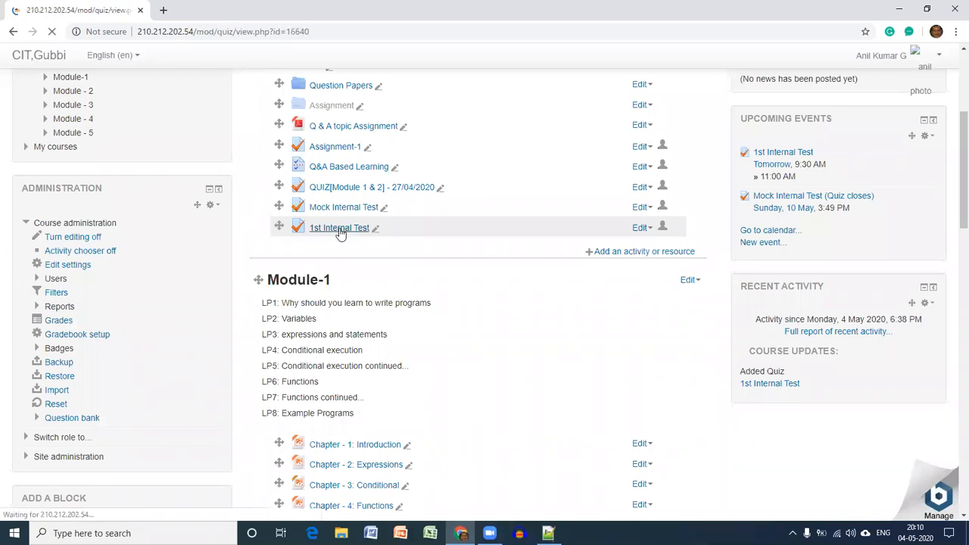
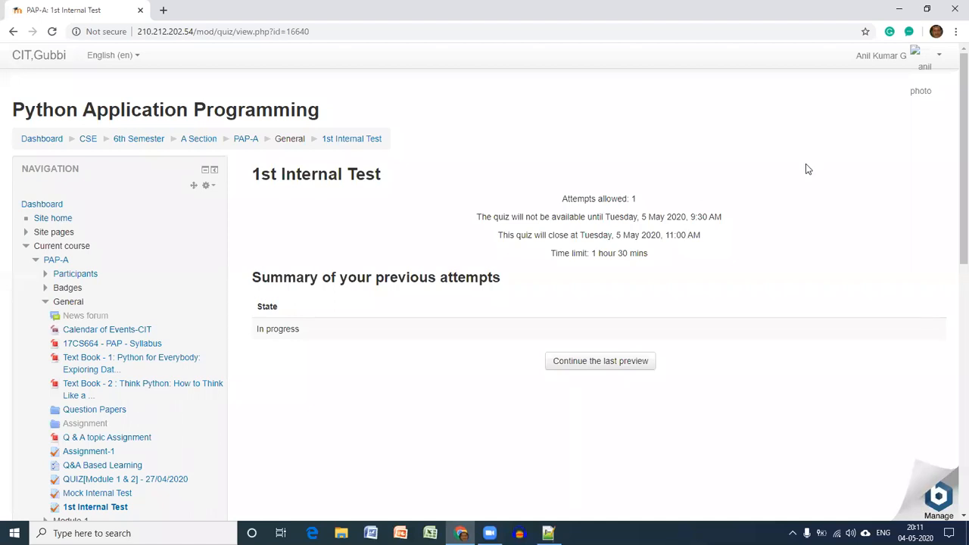
Step: Go to the MT course from the list of own courses and open its Ist Internal Mock Test quiz
{"action": "scroll", "coordinate": [952, 193], "scroll_direction": "down", "scroll_amount": 3}
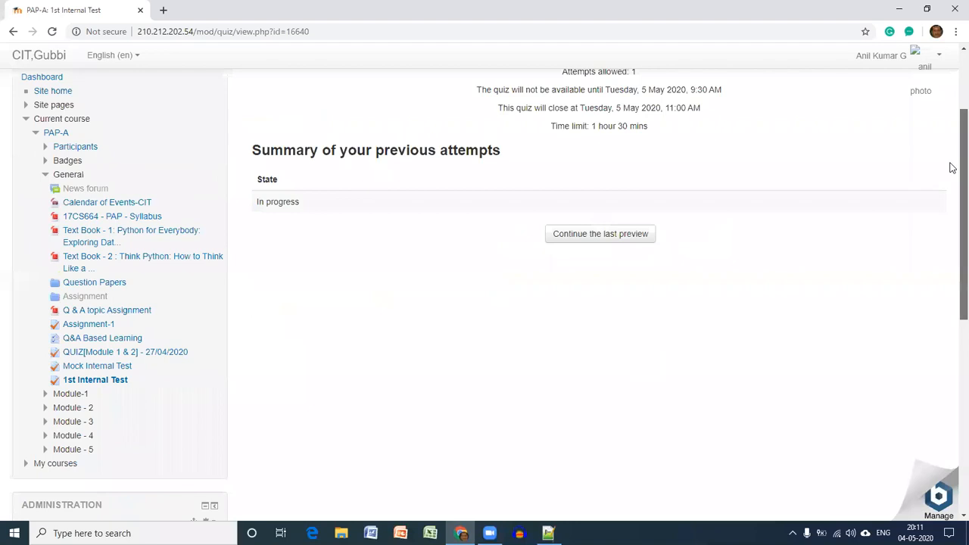
{"action": "scroll", "coordinate": [952, 168], "scroll_direction": "up", "scroll_amount": 3}
{"action": "scroll", "coordinate": [952, 285], "scroll_direction": "down", "scroll_amount": 1}
{"action": "scroll", "coordinate": [952, 288], "scroll_direction": "down", "scroll_amount": 2}
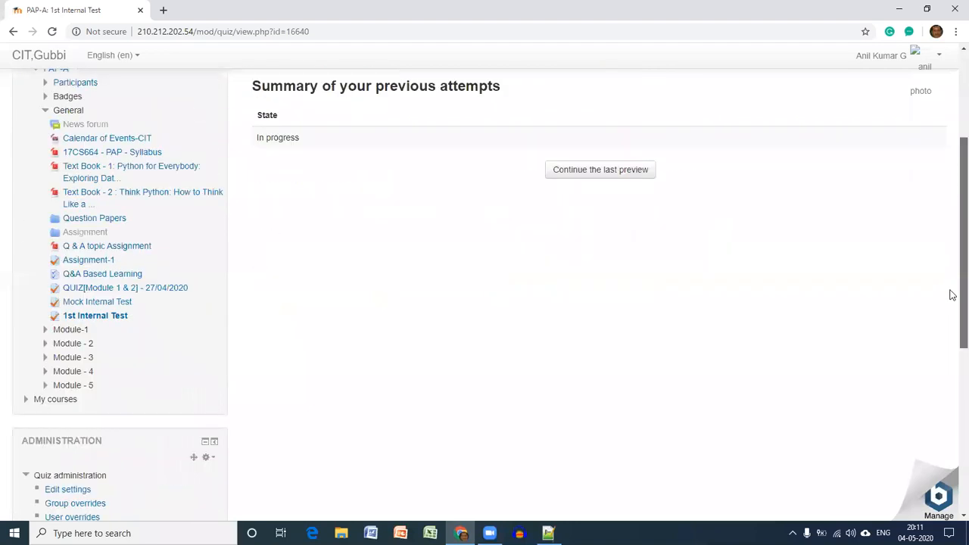
{"action": "left_click", "coordinate": [53, 381]}
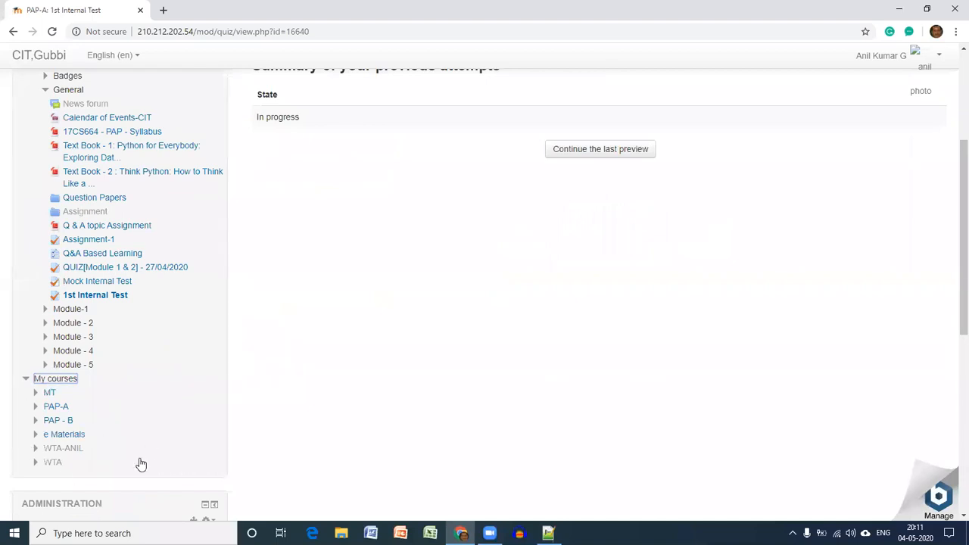
{"action": "left_click", "coordinate": [50, 395]}
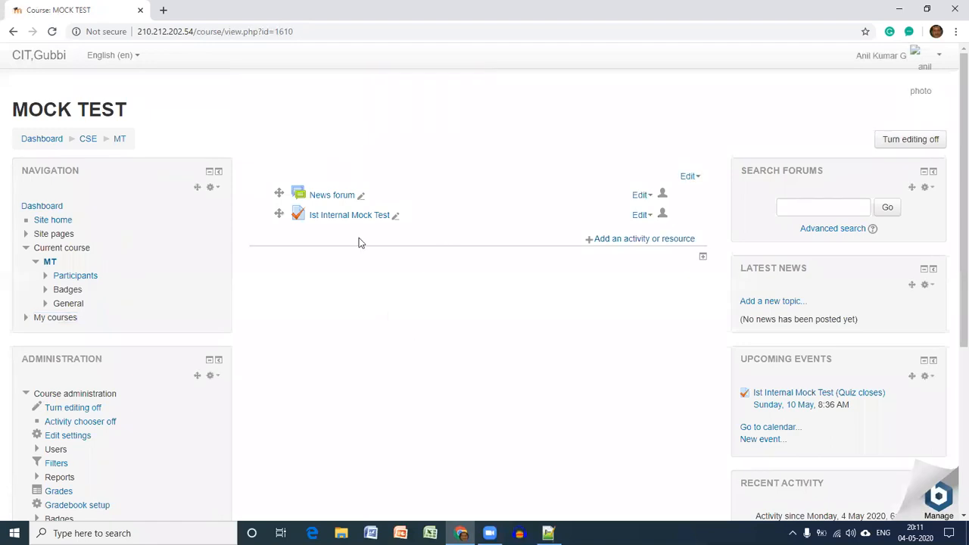
{"action": "left_click", "coordinate": [345, 217]}
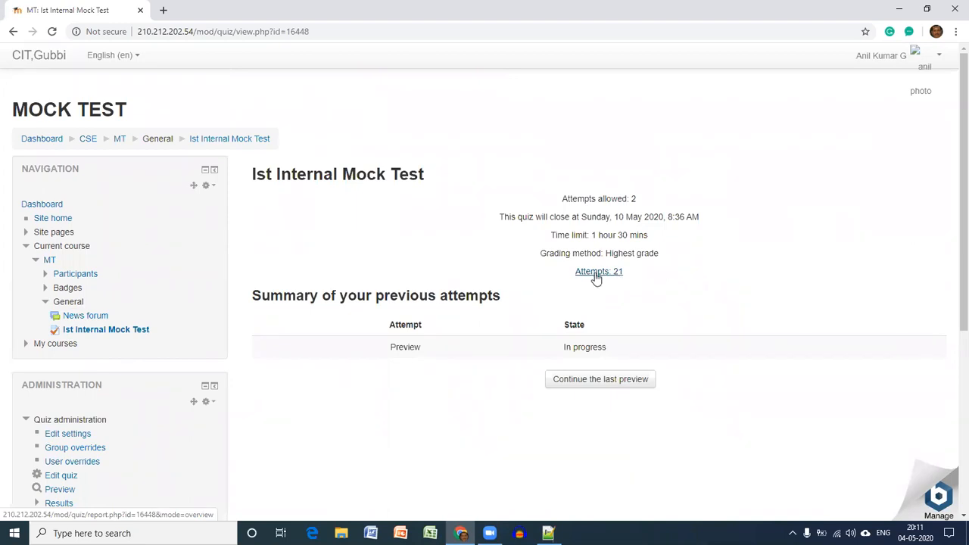
Step: Open the mock test's attempts report and examine the students' states, grades and marks for each question across the table
{"action": "left_click", "coordinate": [597, 274]}
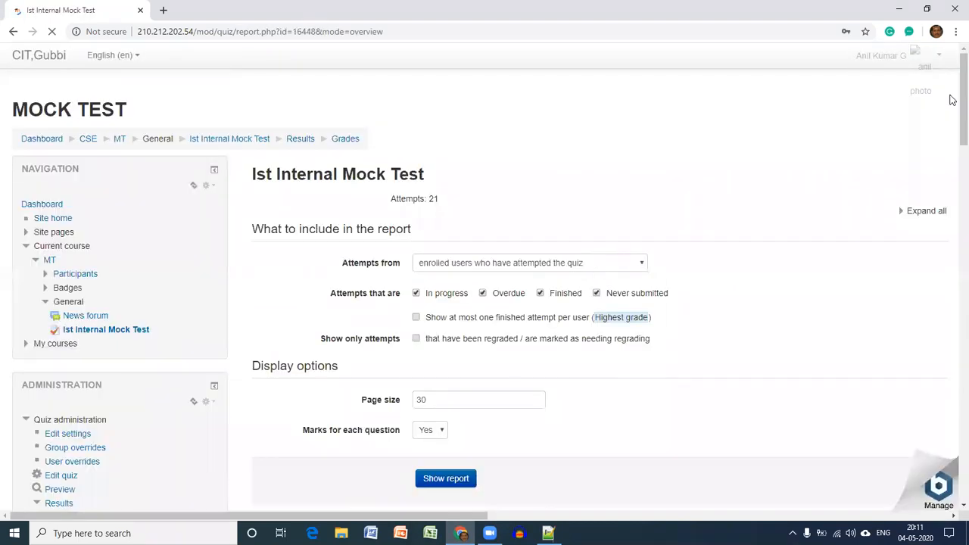
{"action": "scroll", "coordinate": [952, 136], "scroll_direction": "down", "scroll_amount": 1}
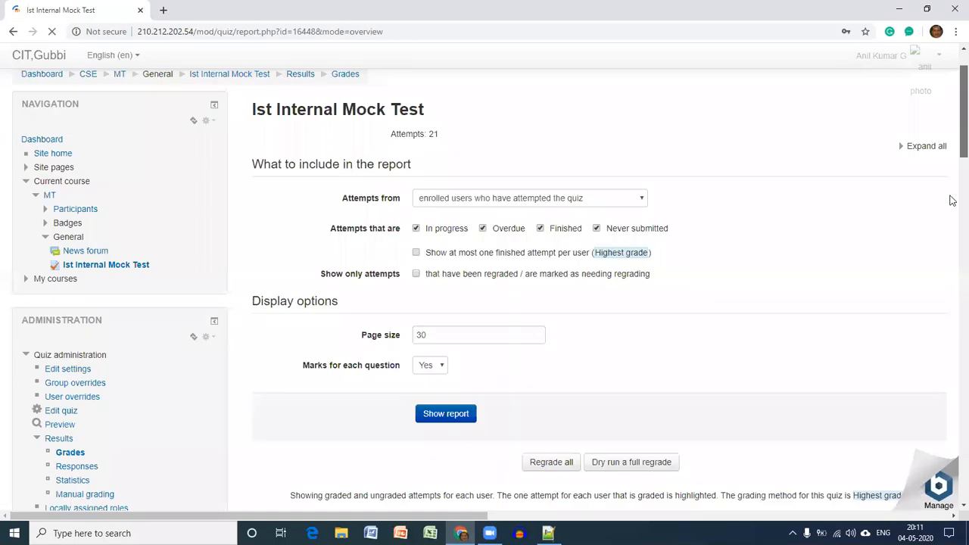
{"action": "scroll", "coordinate": [952, 204], "scroll_direction": "down", "scroll_amount": 5}
{"action": "scroll", "coordinate": [952, 205], "scroll_direction": "down", "scroll_amount": 1}
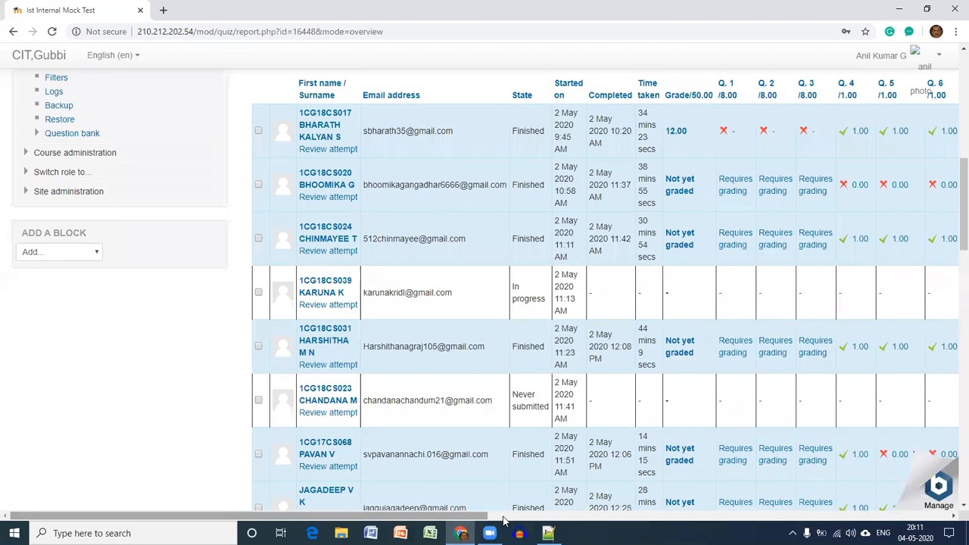
{"action": "left_click", "coordinate": [677, 519]}
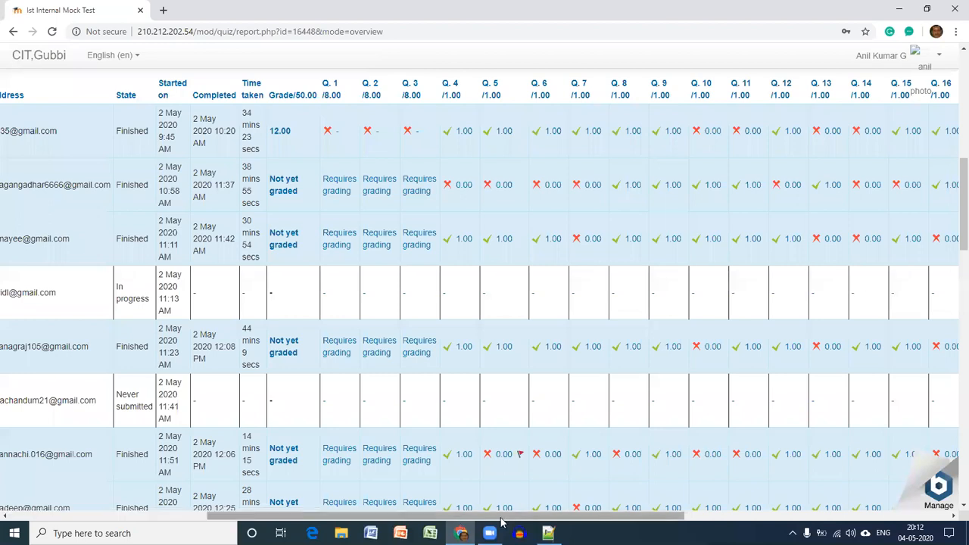
{"action": "left_click_drag", "start_coordinate": [522, 519], "coordinate": [771, 518]}
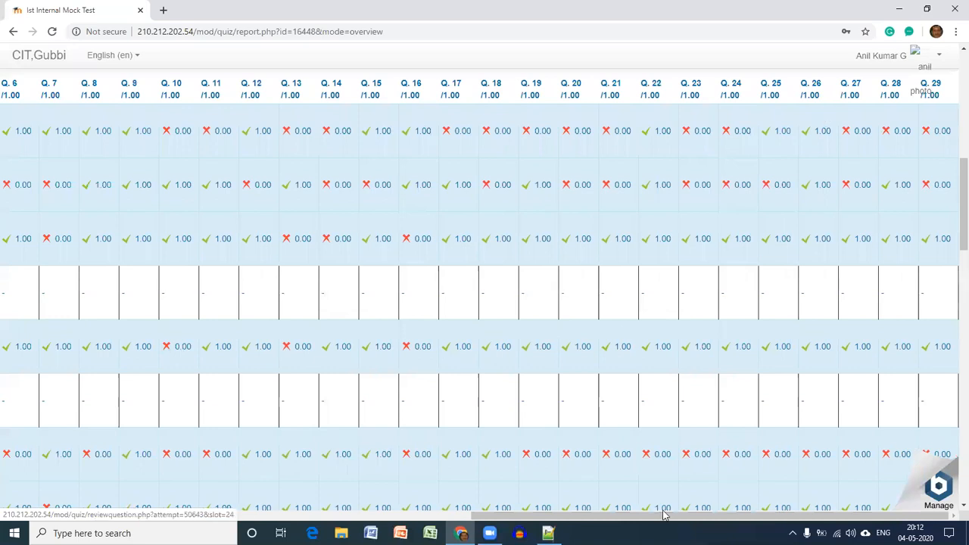
{"action": "scroll", "coordinate": [248, 453], "scroll_direction": "left", "scroll_amount": 3}
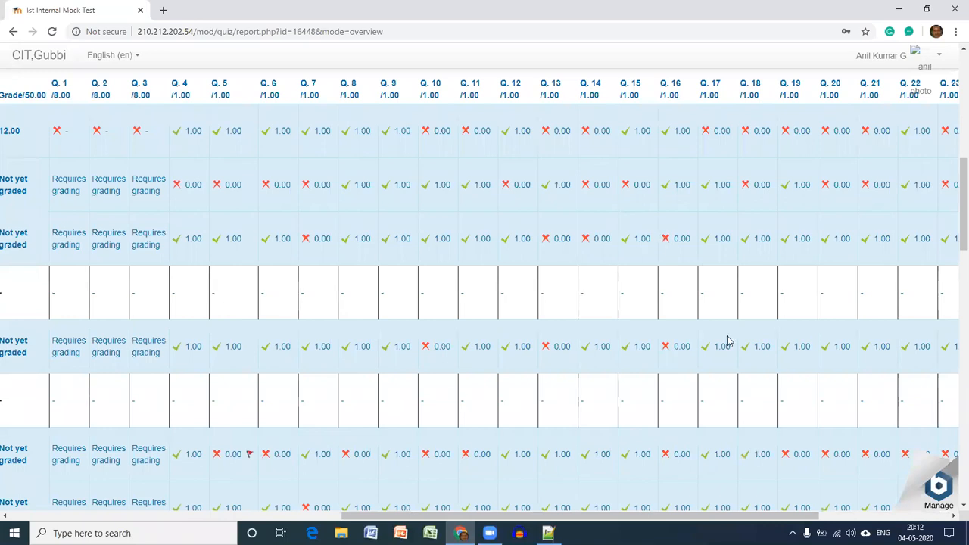
{"action": "left_click_drag", "start_coordinate": [595, 517], "coordinate": [370, 518]}
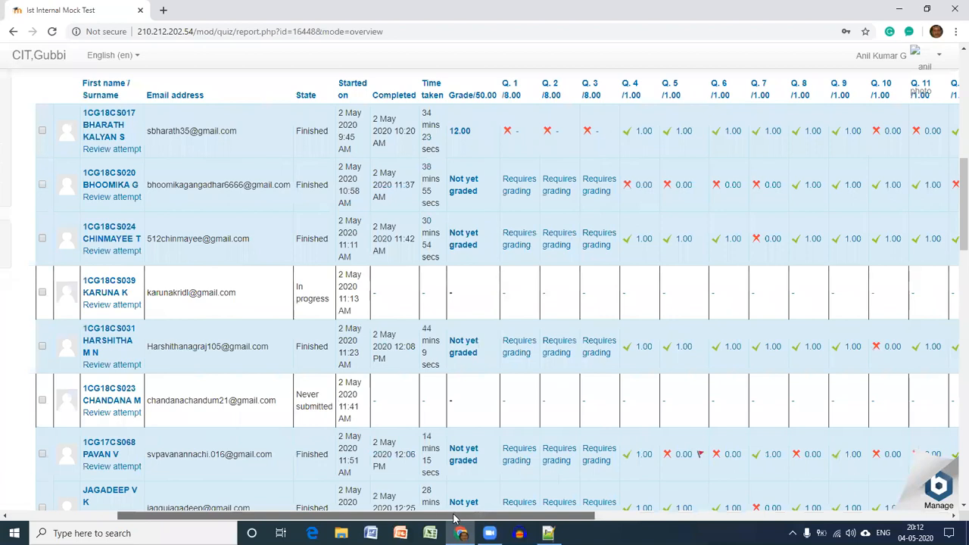
{"action": "scroll", "coordinate": [338, 505], "scroll_direction": "left", "scroll_amount": 3}
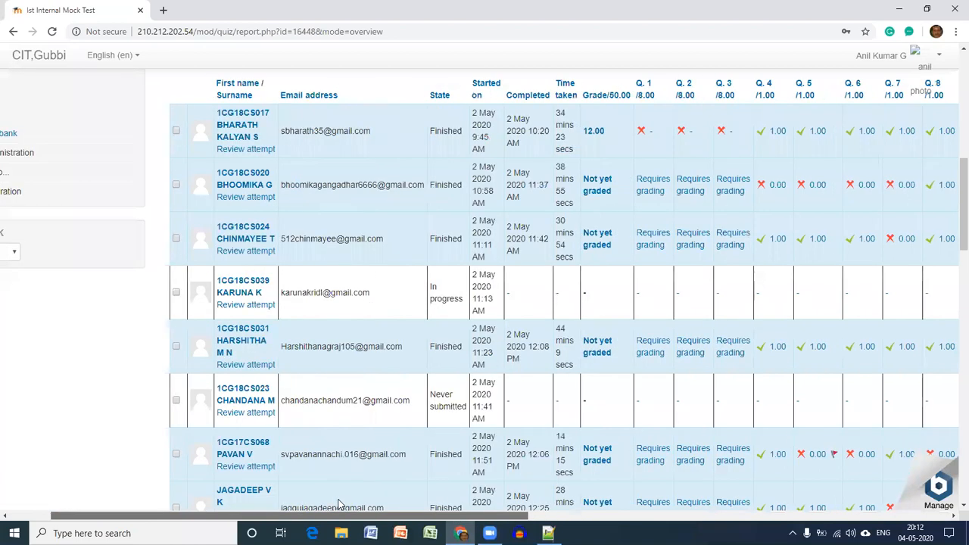
{"action": "scroll", "coordinate": [338, 505], "scroll_direction": "left", "scroll_amount": 2}
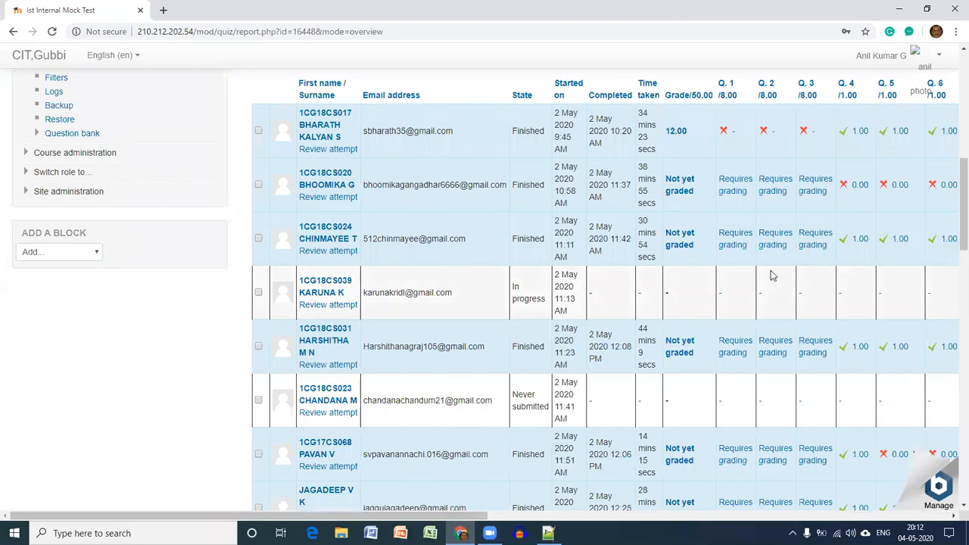
Step: Leave the attempts report for the MT course page and reopen the Ist Internal Mock Test quiz
{"action": "scroll", "coordinate": [952, 210], "scroll_direction": "up", "scroll_amount": 2}
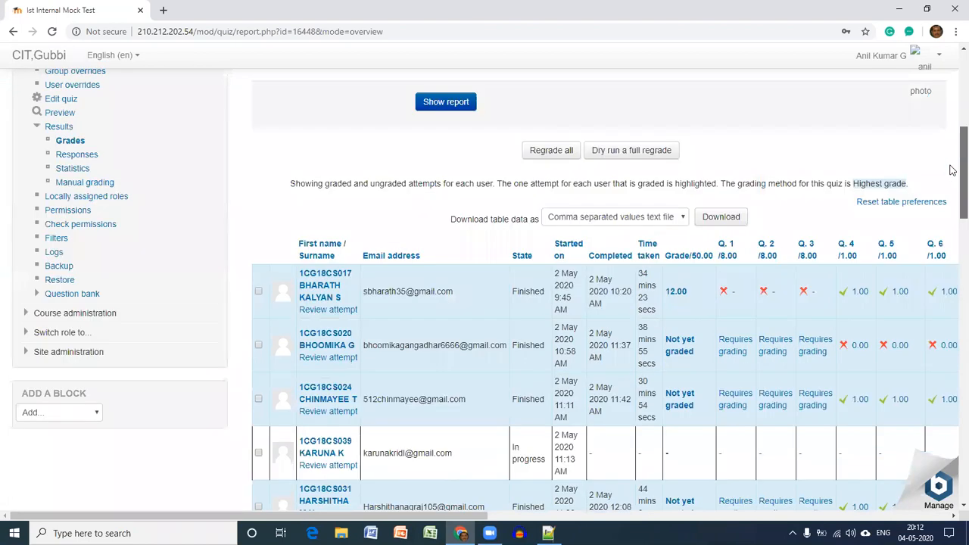
{"action": "scroll", "coordinate": [475, 164], "scroll_direction": "up", "scroll_amount": 5}
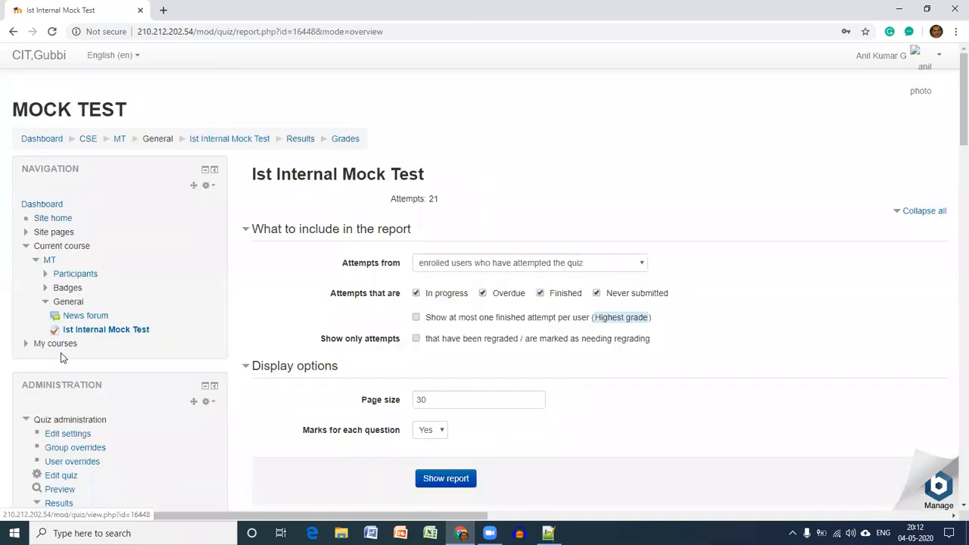
{"action": "left_click", "coordinate": [53, 344]}
{"action": "left_click", "coordinate": [49, 357]}
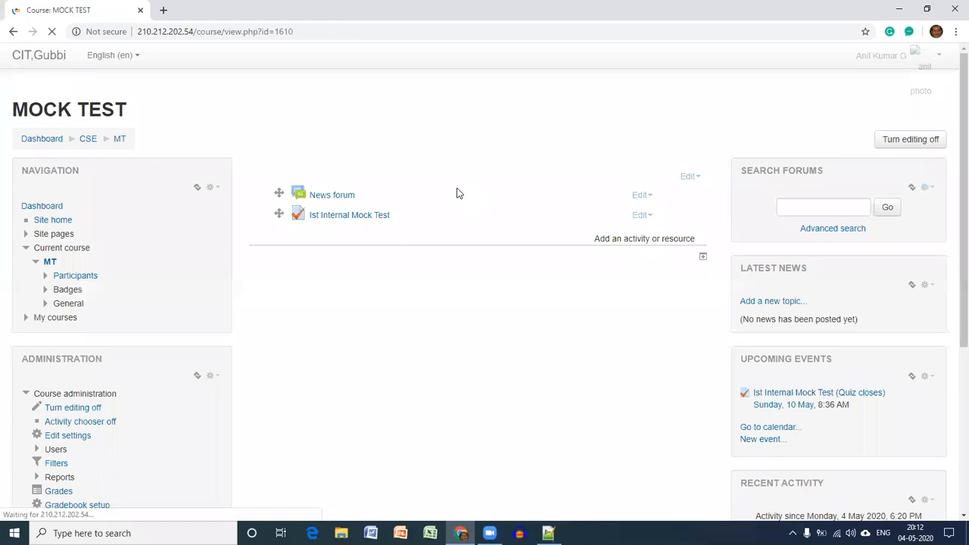
{"action": "left_click", "coordinate": [345, 217]}
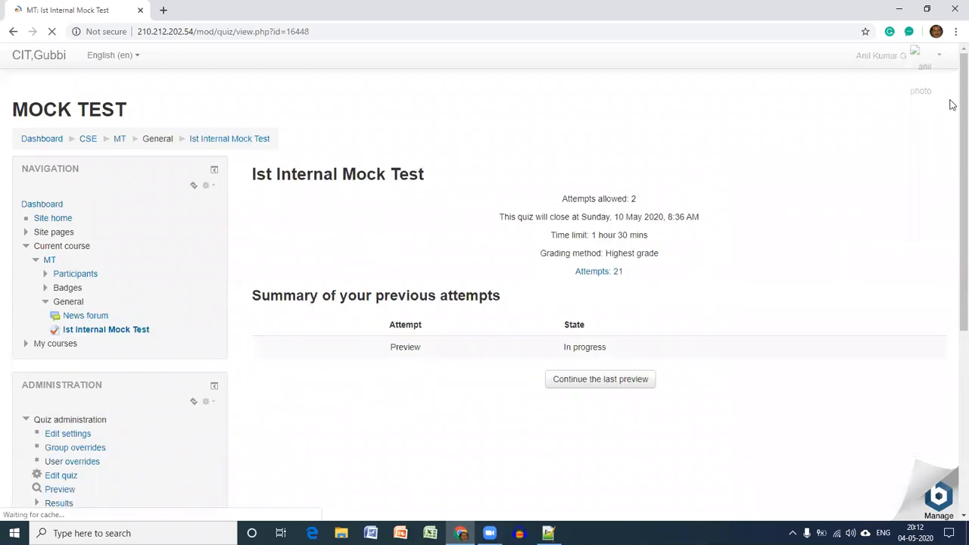
Step: Open the manual grading page within the mock test's results
{"action": "scroll", "coordinate": [953, 140], "scroll_direction": "down", "scroll_amount": 1}
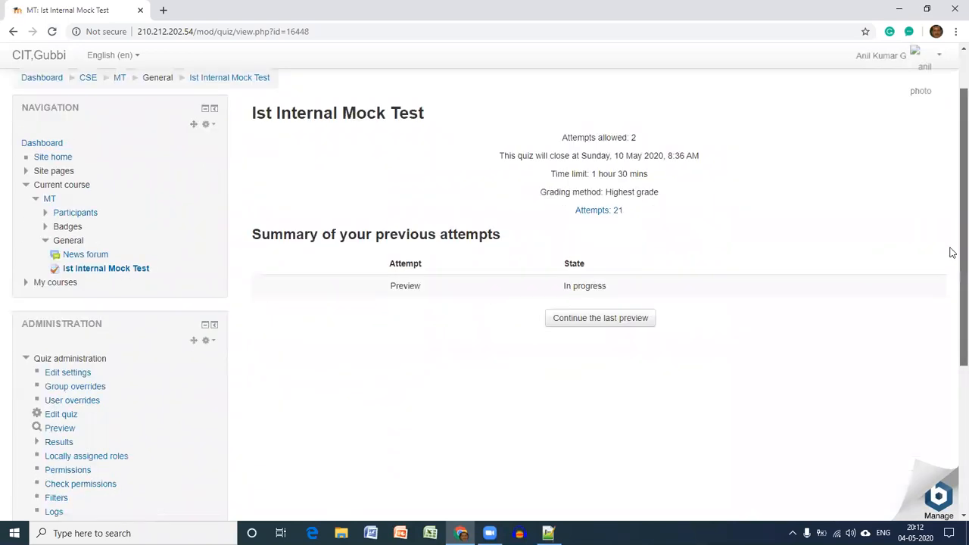
{"action": "scroll", "coordinate": [951, 256], "scroll_direction": "down", "scroll_amount": 3}
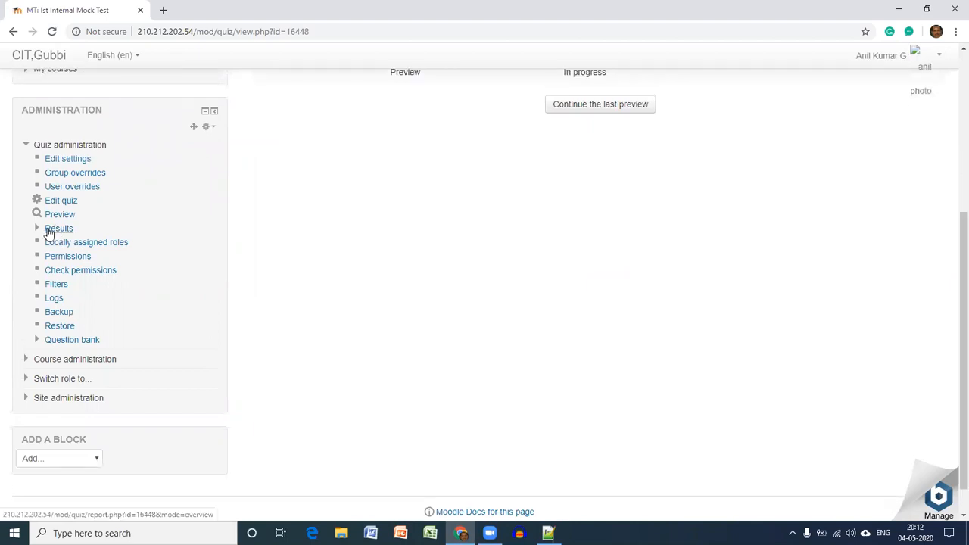
{"action": "left_click", "coordinate": [48, 232]}
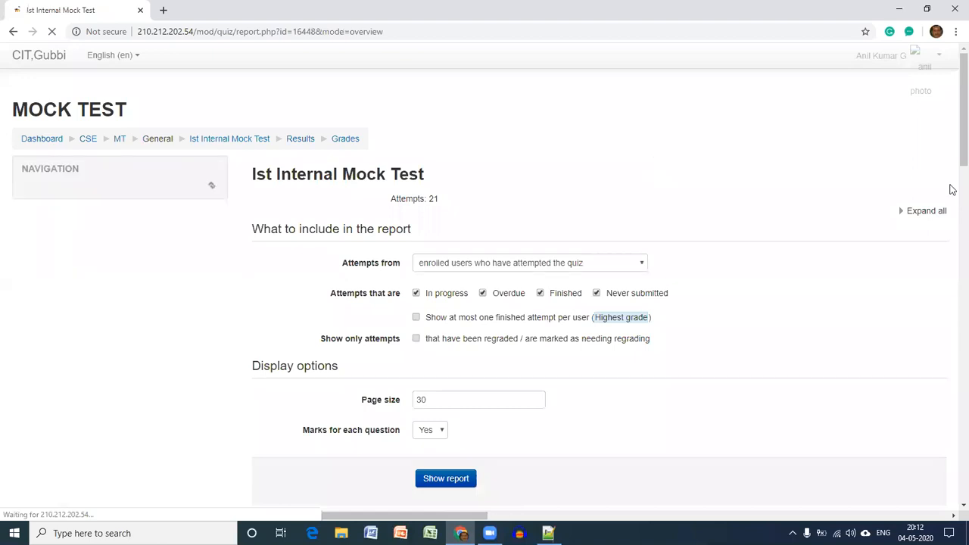
{"action": "scroll", "coordinate": [952, 183], "scroll_direction": "down", "scroll_amount": 7}
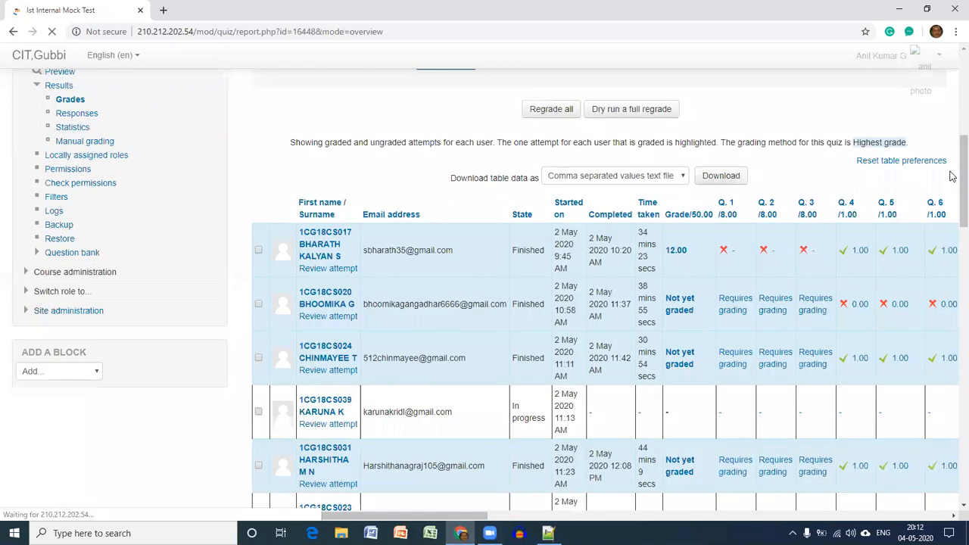
{"action": "left_click", "coordinate": [99, 146]}
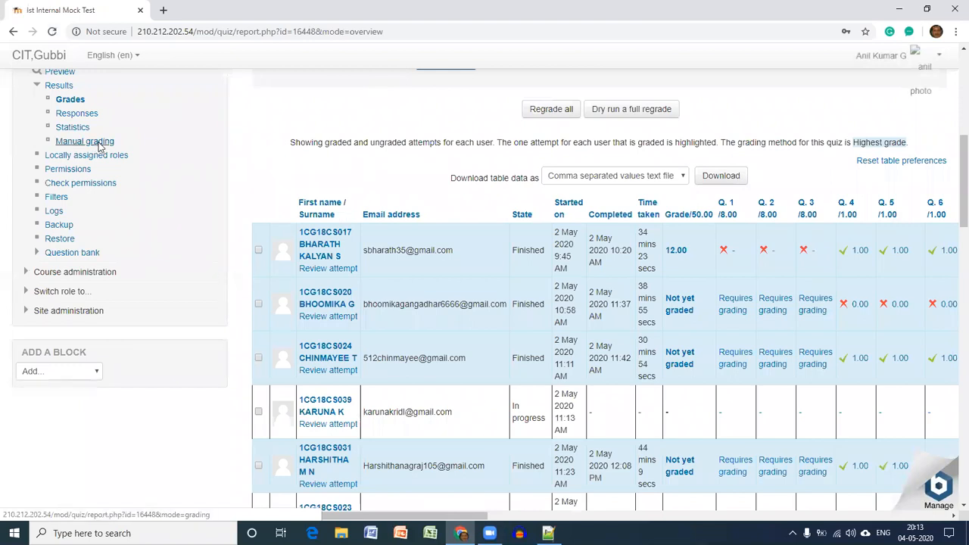
{"action": "left_click", "coordinate": [99, 146]}
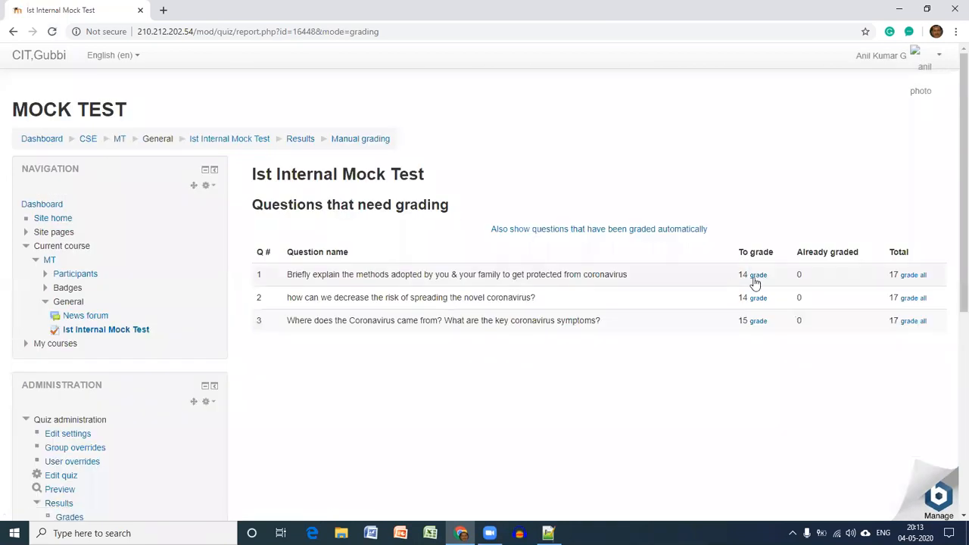
Step: Open the attempts that need grading for question 1 and read the first student's handwritten answer down to its comment and mark fields
{"action": "left_click", "coordinate": [760, 277]}
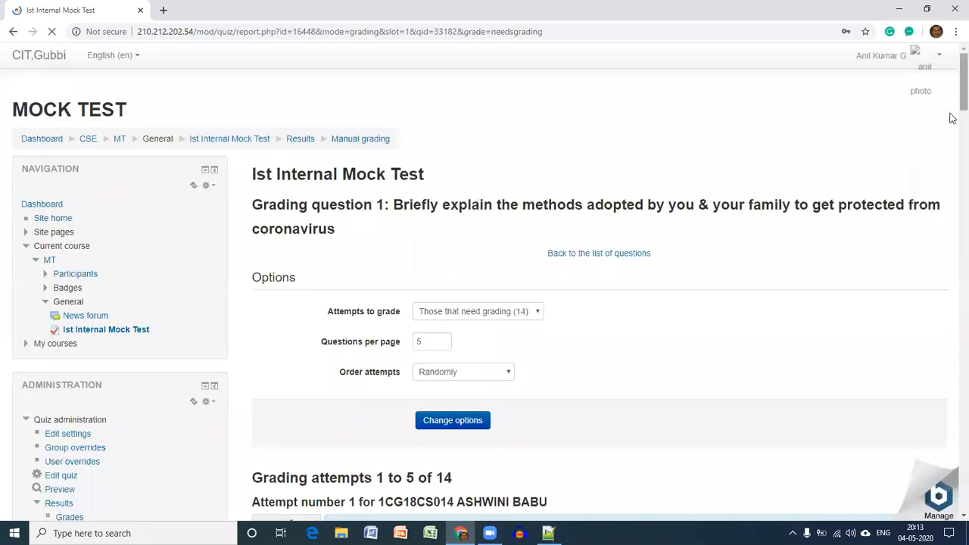
{"action": "scroll", "coordinate": [952, 118], "scroll_direction": "down", "scroll_amount": 5}
{"action": "scroll", "coordinate": [952, 106], "scroll_direction": "down", "scroll_amount": 1}
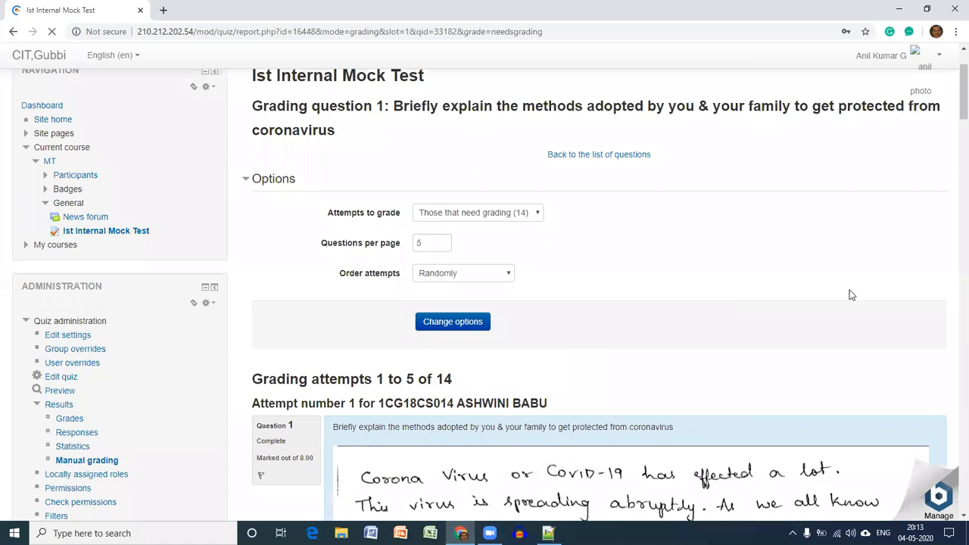
{"action": "scroll", "coordinate": [851, 295], "scroll_direction": "down", "scroll_amount": 1}
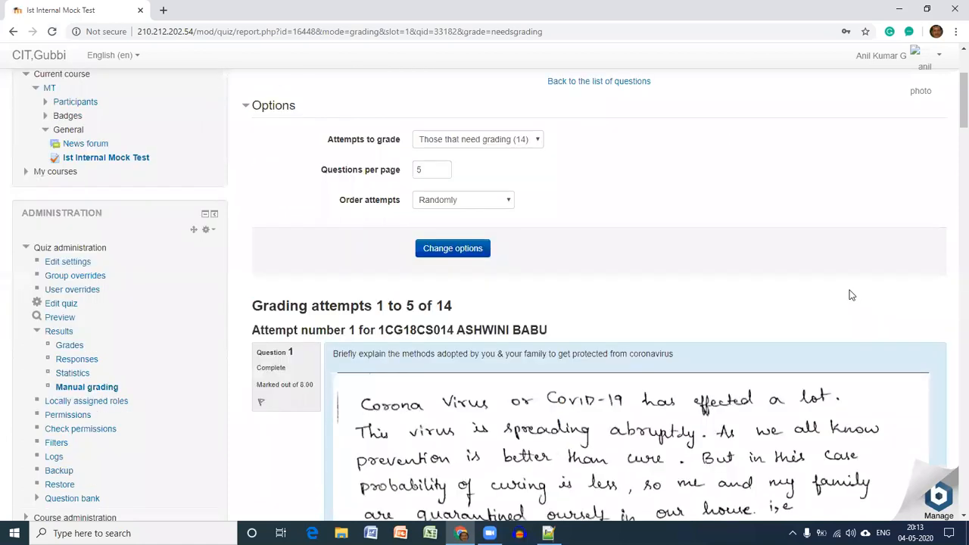
{"action": "scroll", "coordinate": [851, 294], "scroll_direction": "down", "scroll_amount": 1}
{"action": "scroll", "coordinate": [850, 295], "scroll_direction": "down", "scroll_amount": 1}
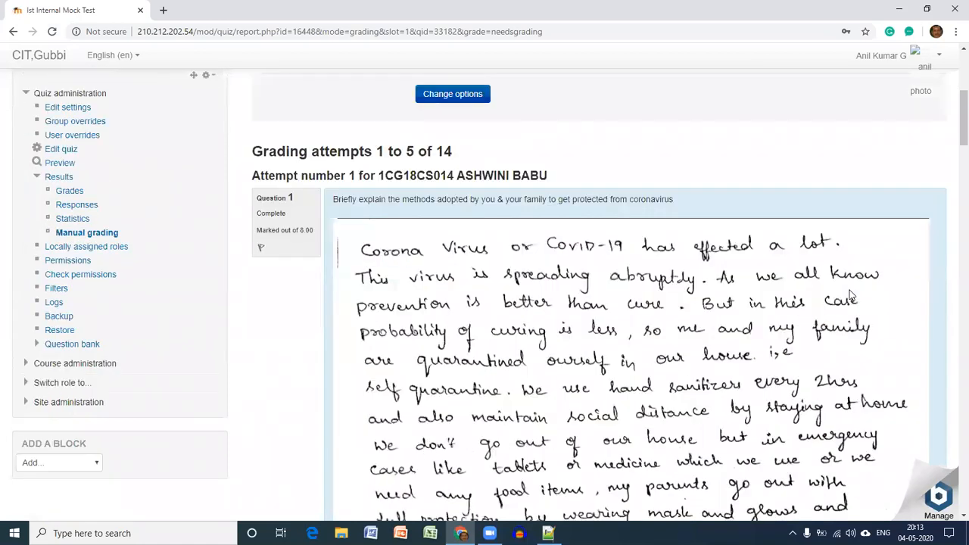
{"action": "scroll", "coordinate": [851, 295], "scroll_direction": "down", "scroll_amount": 1}
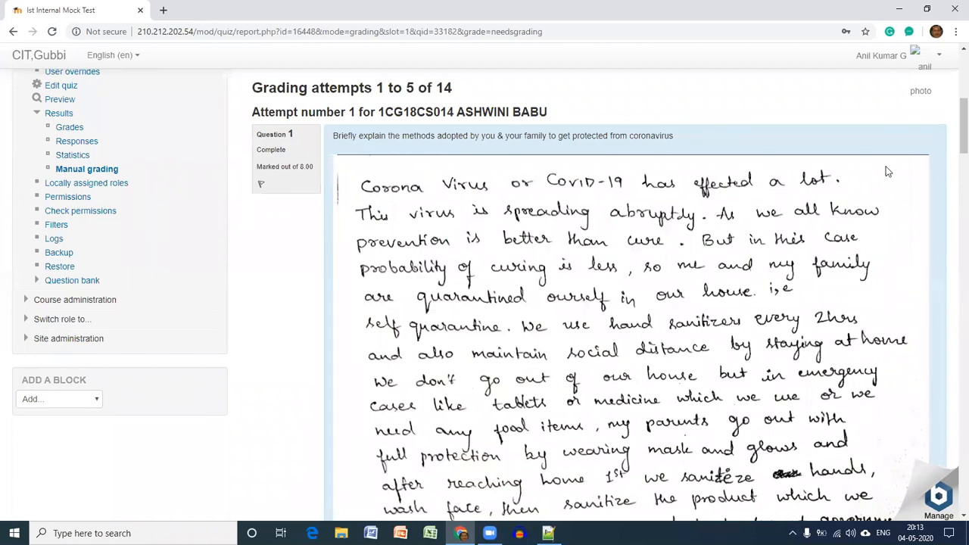
{"action": "scroll", "coordinate": [888, 172], "scroll_direction": "down", "scroll_amount": 3}
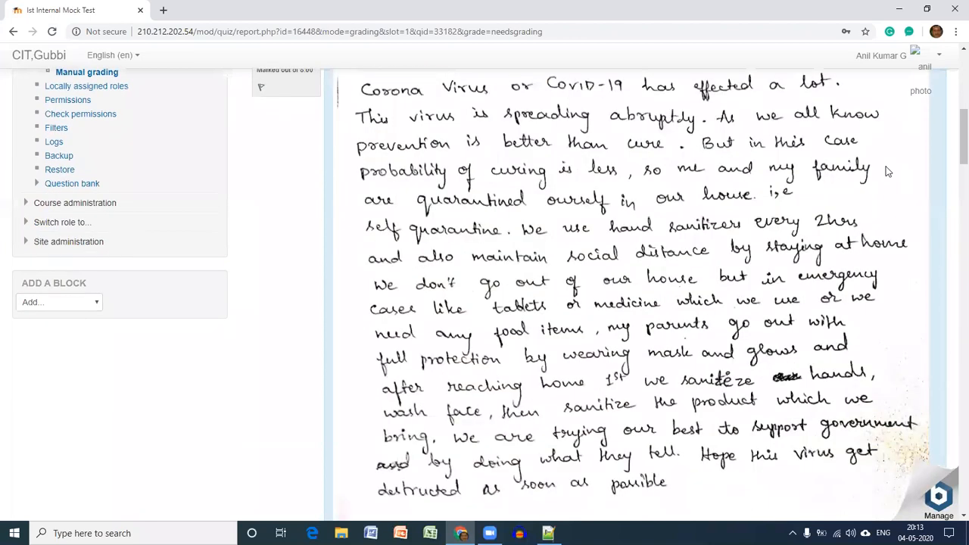
{"action": "scroll", "coordinate": [888, 172], "scroll_direction": "down", "scroll_amount": 2}
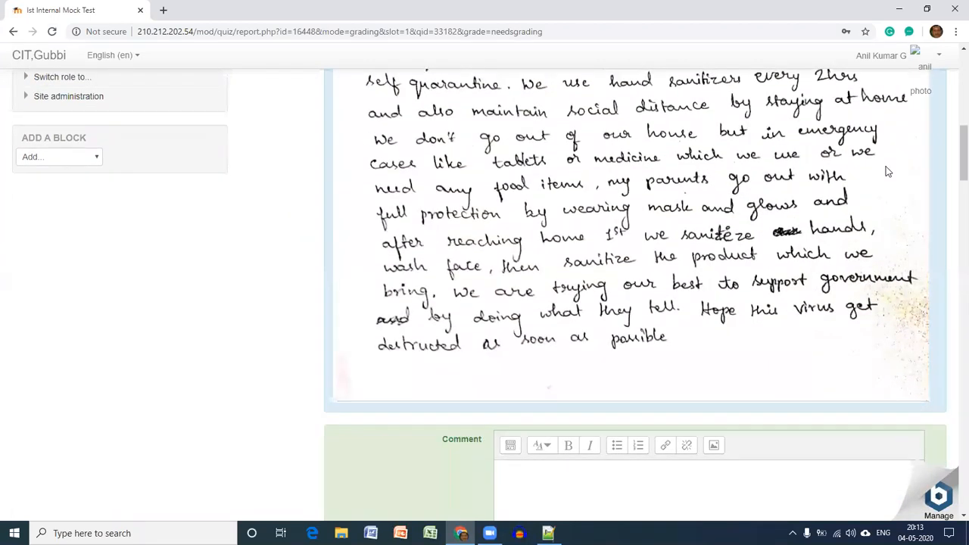
{"action": "scroll", "coordinate": [888, 172], "scroll_direction": "up", "scroll_amount": 1}
{"action": "scroll", "coordinate": [888, 172], "scroll_direction": "up", "scroll_amount": 5}
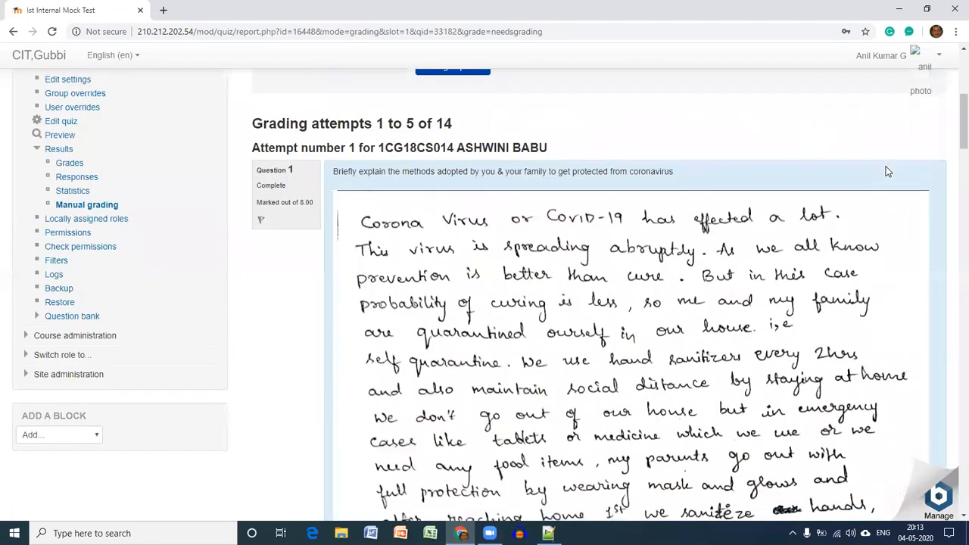
{"action": "scroll", "coordinate": [888, 172], "scroll_direction": "down", "scroll_amount": 4}
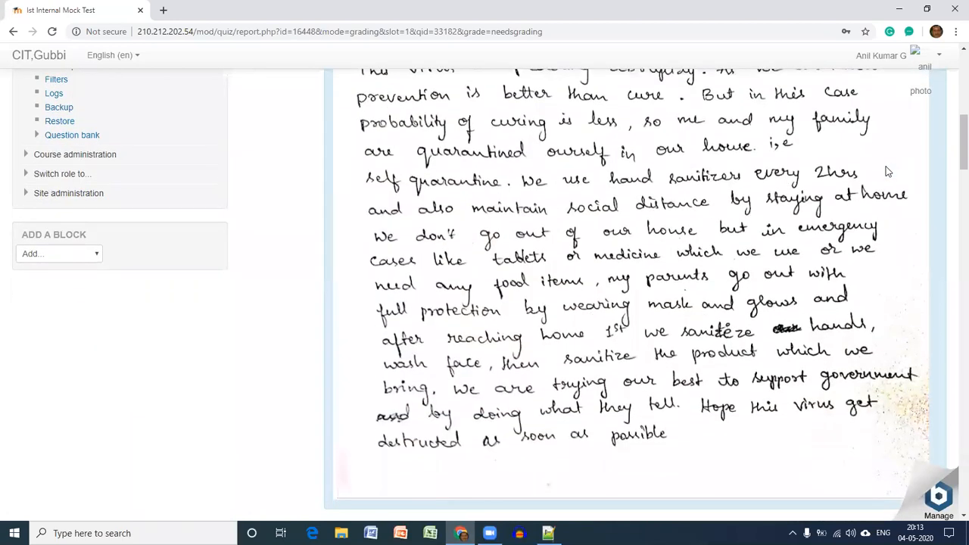
{"action": "scroll", "coordinate": [888, 172], "scroll_direction": "down", "scroll_amount": 5}
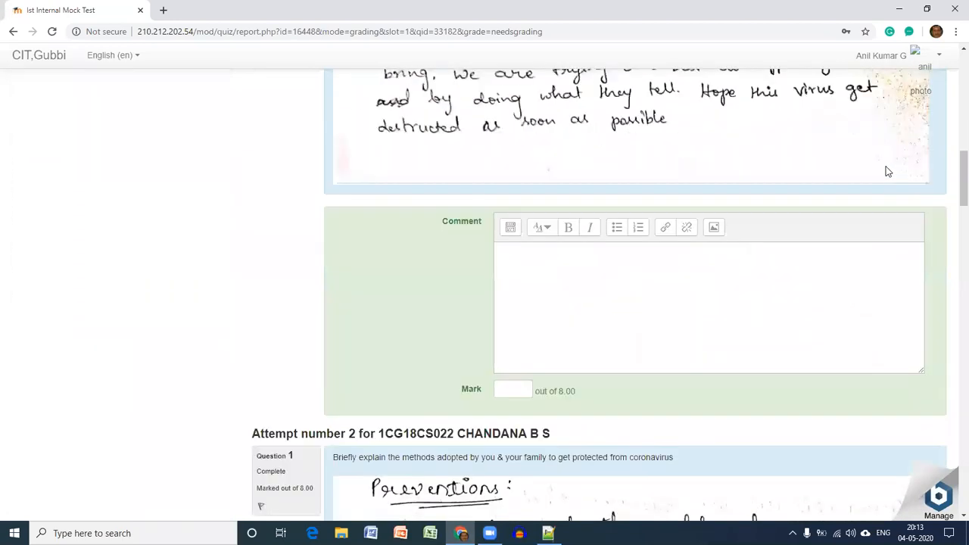
Step: Give the first student's answer to question 1 a mark of 6 out of 8 and save it
{"action": "left_click", "coordinate": [581, 262]}
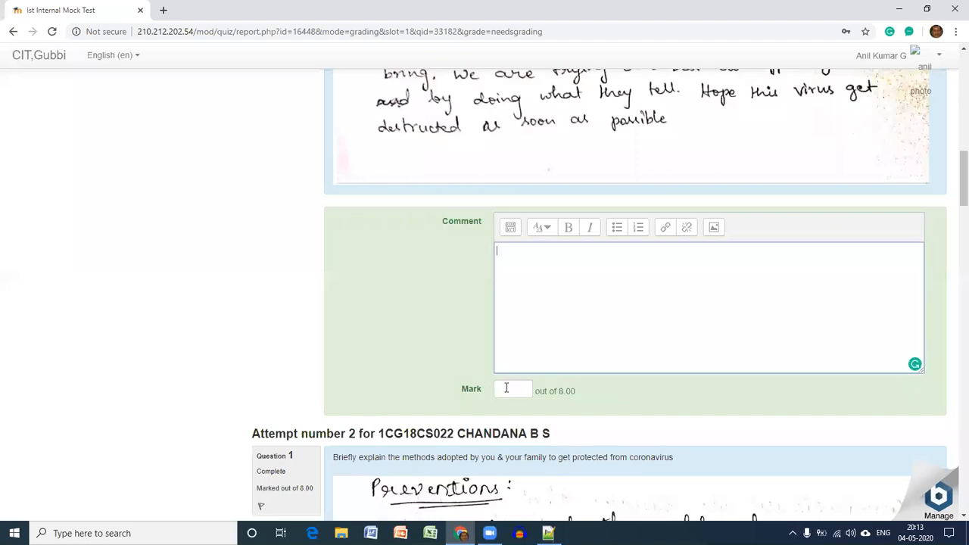
{"action": "left_click", "coordinate": [506, 388]}
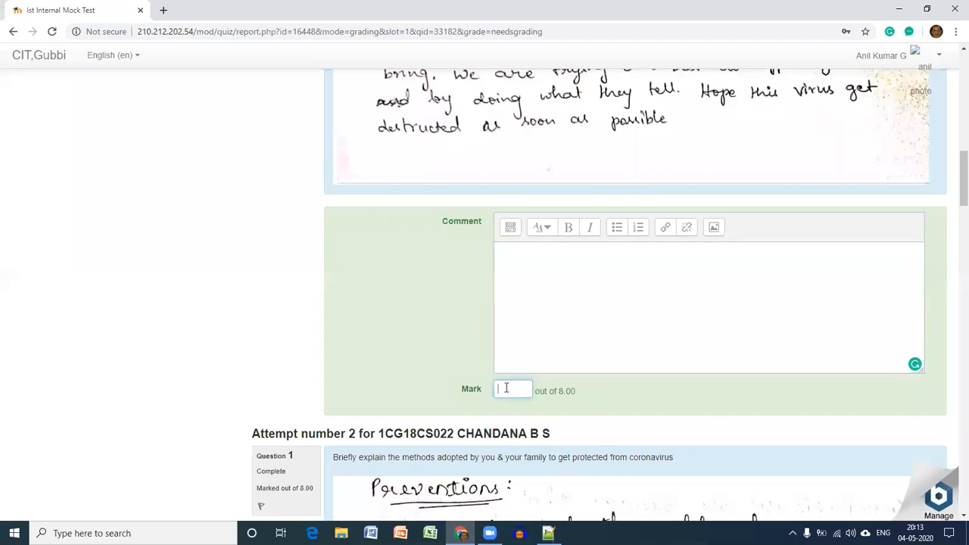
{"action": "type", "text": "6"}
{"action": "key", "text": "Return"}
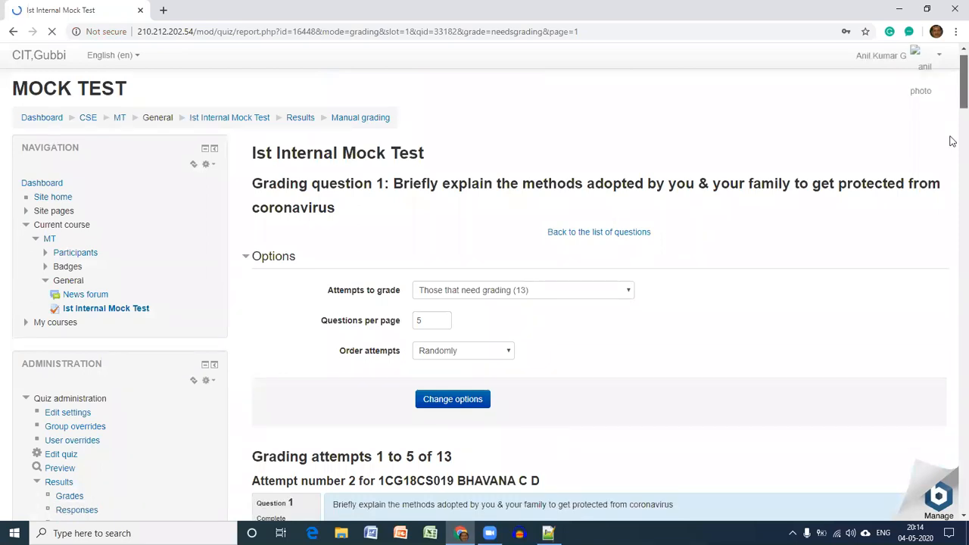
Step: Enter the comment "Try to explain in proper terms. Improper explanation" for the first ungraded answer on the reloaded grading page
{"action": "scroll", "coordinate": [930, 140], "scroll_direction": "down", "scroll_amount": 5}
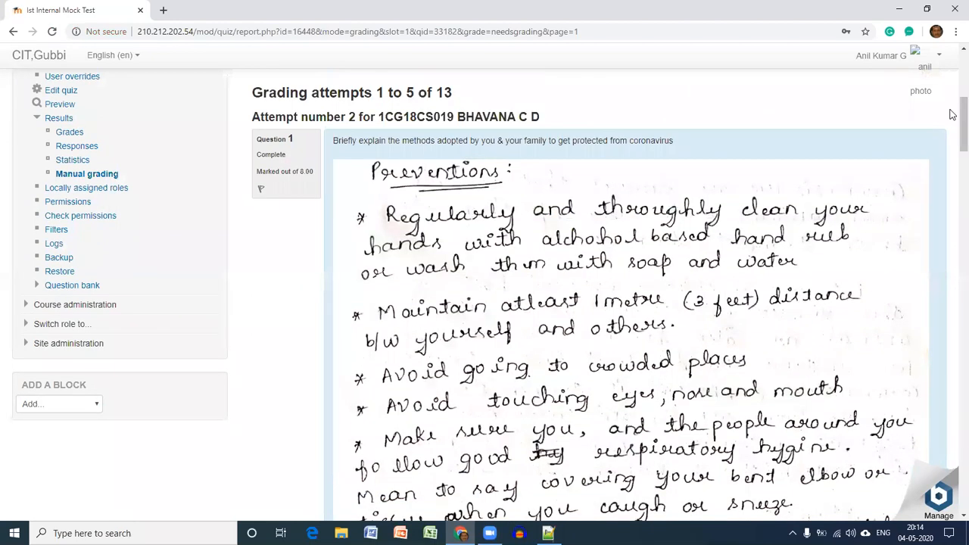
{"action": "scroll", "coordinate": [951, 136], "scroll_direction": "down", "scroll_amount": 1}
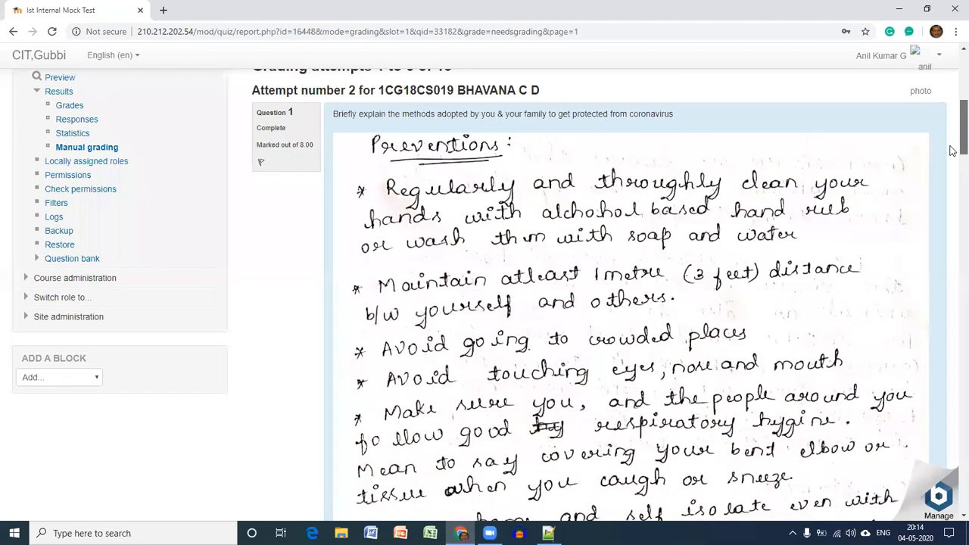
{"action": "scroll", "coordinate": [952, 185], "scroll_direction": "down", "scroll_amount": 9}
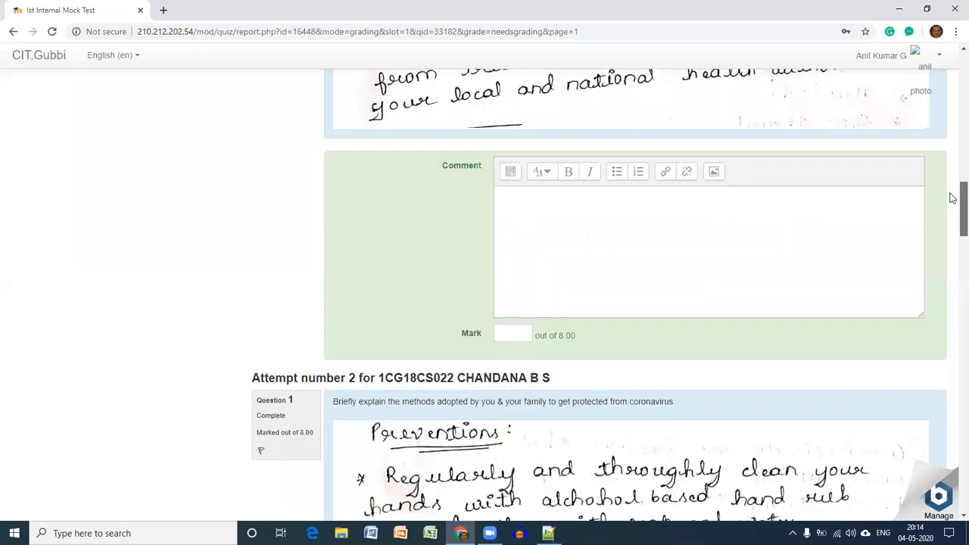
{"action": "scroll", "coordinate": [697, 241], "scroll_direction": "up", "scroll_amount": 1}
{"action": "left_click", "coordinate": [697, 241]}
{"action": "type", "text": "T"}
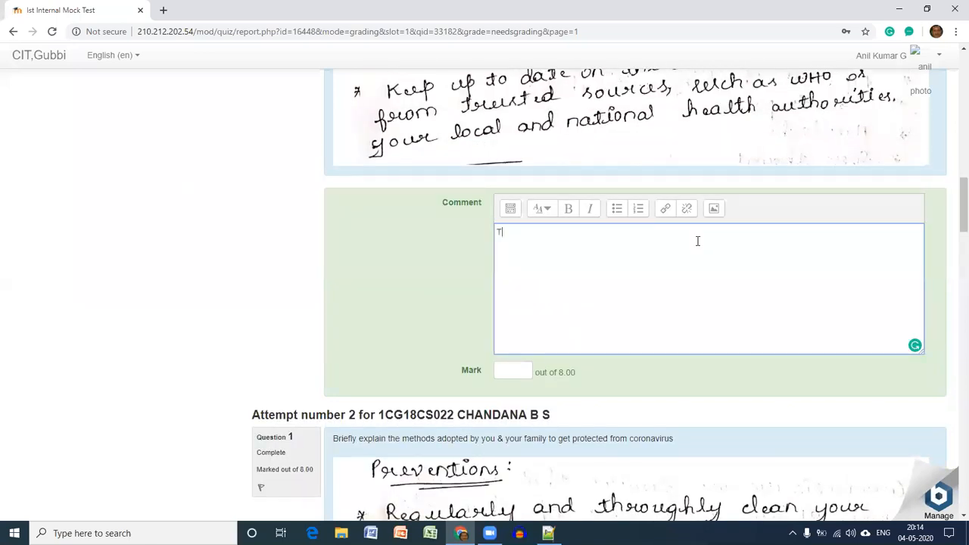
{"action": "type", "text": "ry to explain in proper terms"}
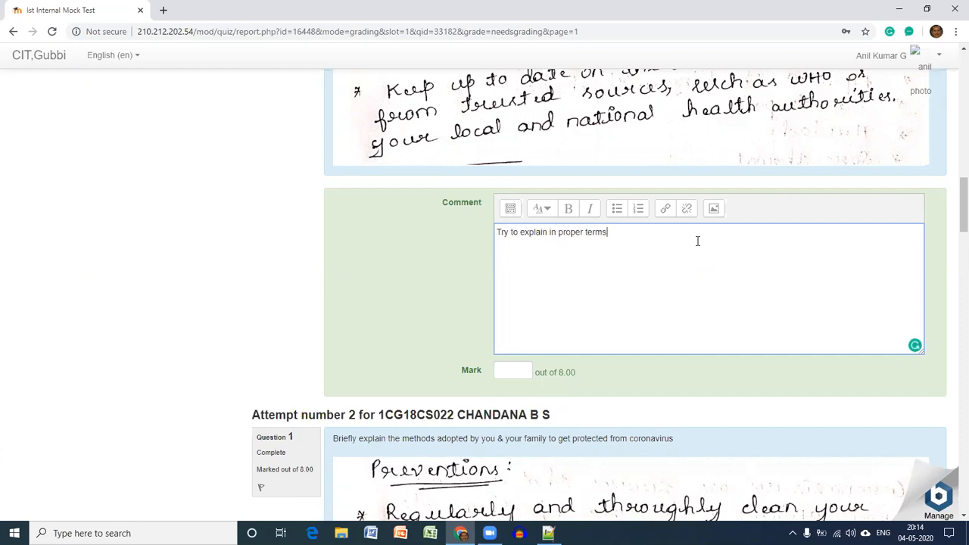
{"action": "key", "text": "BackSpace"}
{"action": "type", "text": ". Improper explanation"}
Step: Mark the commented answer 4 out of 8 and save the grading
{"action": "left_click", "coordinate": [512, 372]}
{"action": "type", "text": "4"}
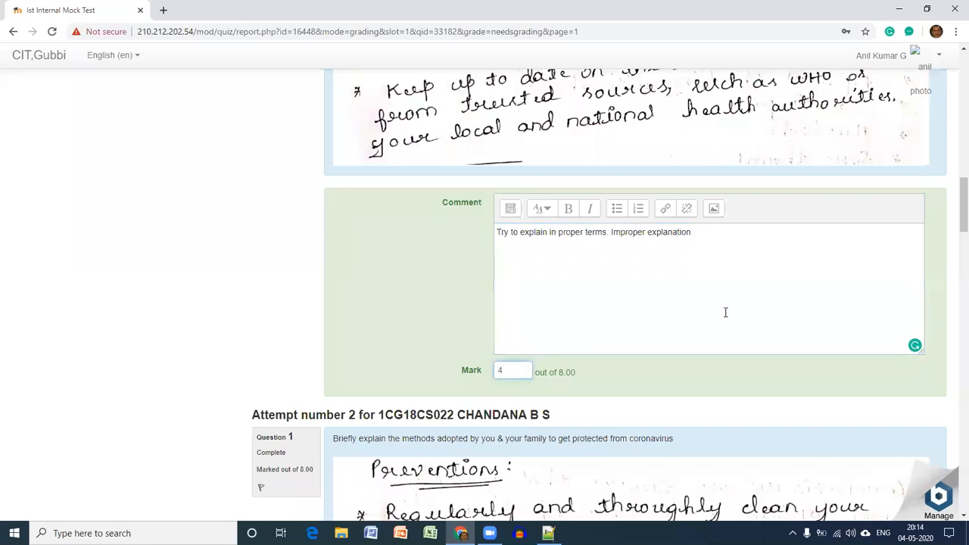
{"action": "key", "text": "Return"}
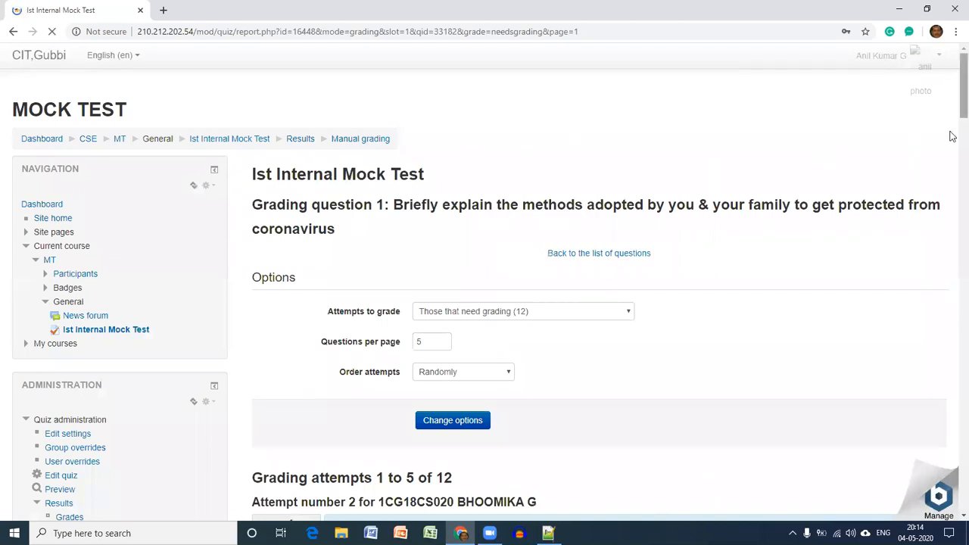
Step: Look through the next ungraded student's handwritten answer to question 1 and return to the grading options
{"action": "scroll", "coordinate": [951, 136], "scroll_direction": "down", "scroll_amount": 5}
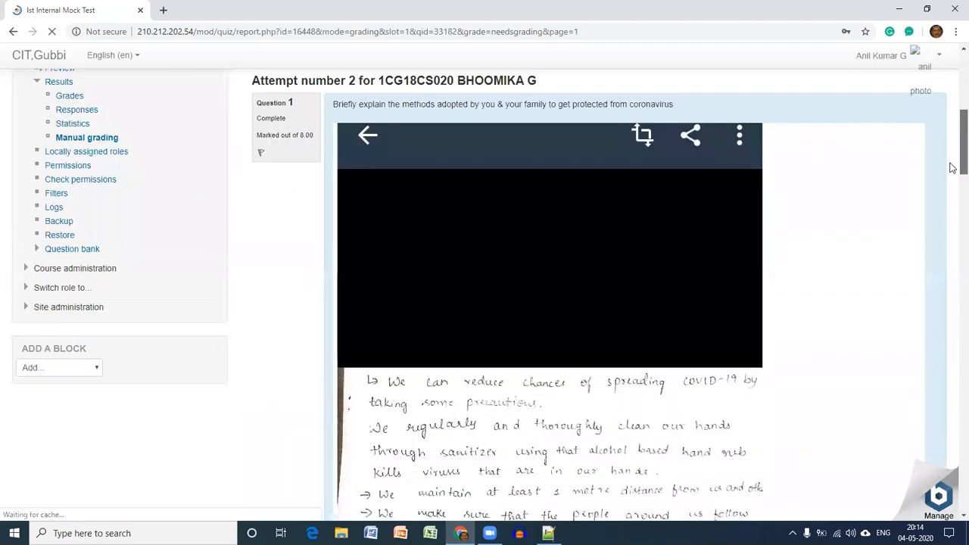
{"action": "scroll", "coordinate": [952, 165], "scroll_direction": "down", "scroll_amount": 3}
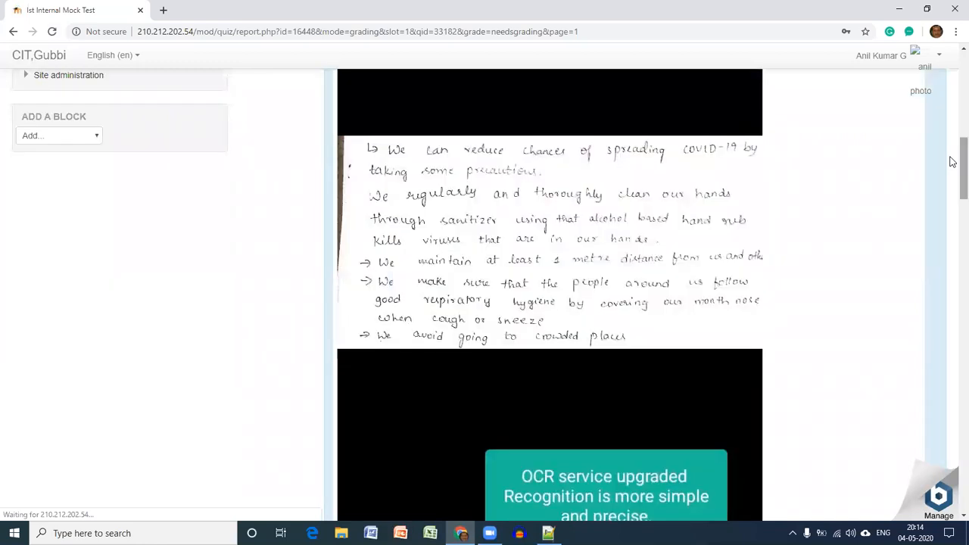
{"action": "left_click_drag", "start_coordinate": [952, 197], "coordinate": [936, 52]}
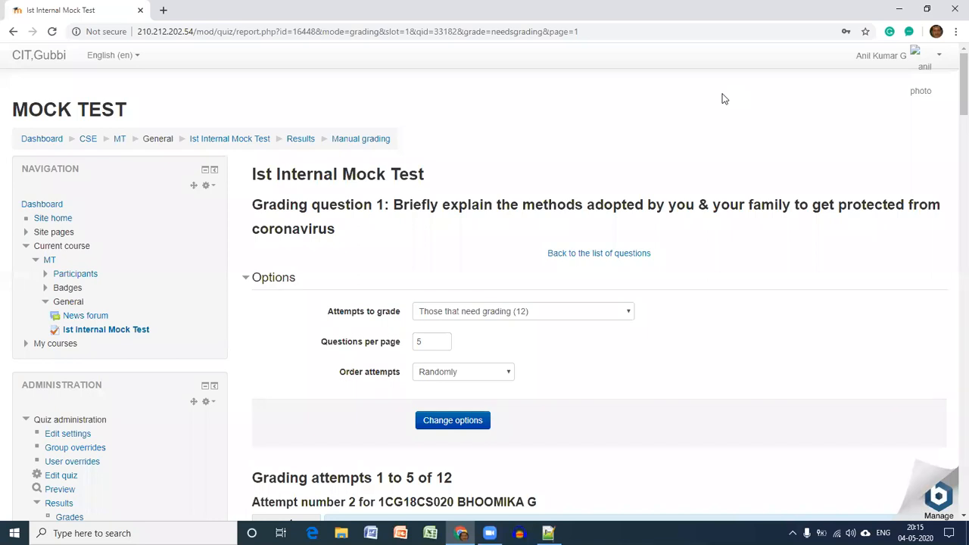
Step: Open the mock test's grades report and examine the question marks, overall averages and the chart of grade ranges
{"action": "scroll", "coordinate": [952, 100], "scroll_direction": "down", "scroll_amount": 3}
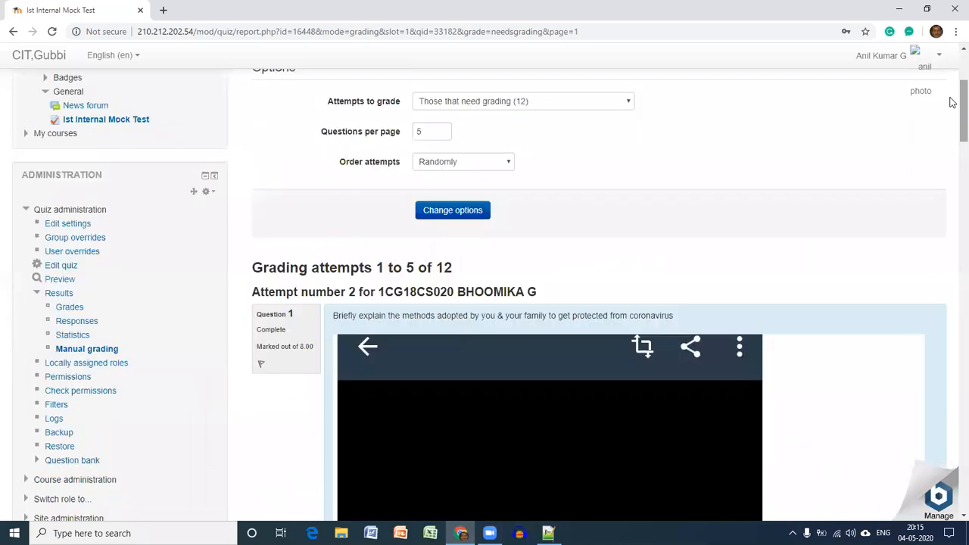
{"action": "left_click", "coordinate": [65, 310]}
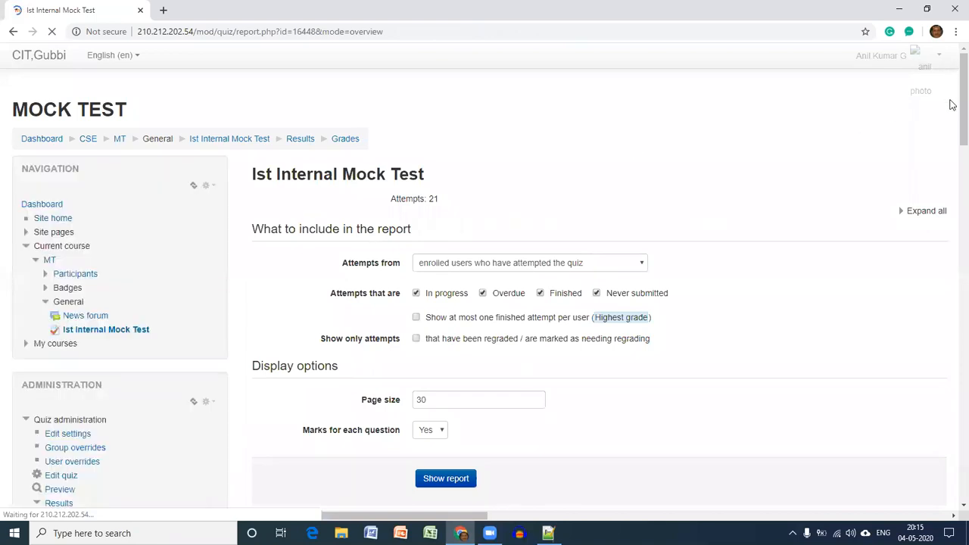
{"action": "scroll", "coordinate": [952, 104], "scroll_direction": "down", "scroll_amount": 5}
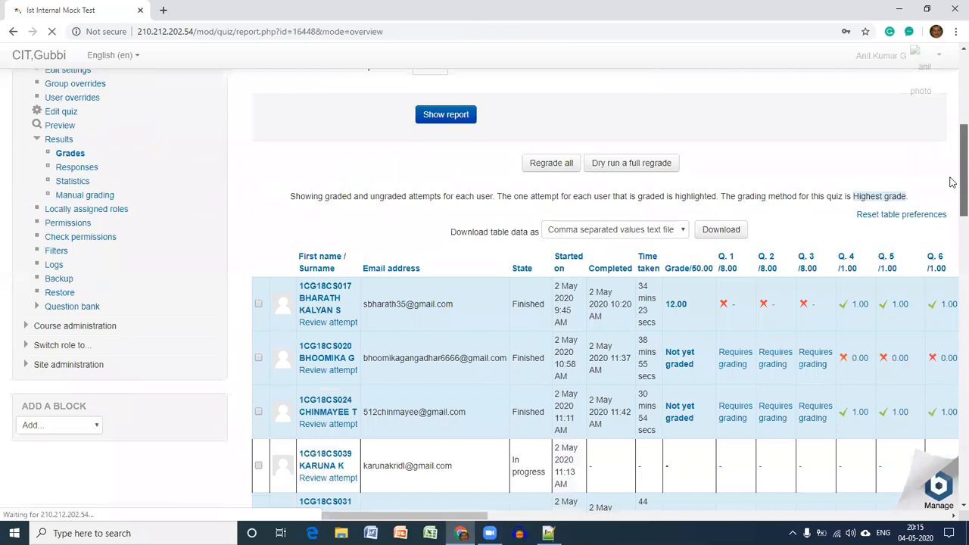
{"action": "scroll", "coordinate": [952, 185], "scroll_direction": "down", "scroll_amount": 4}
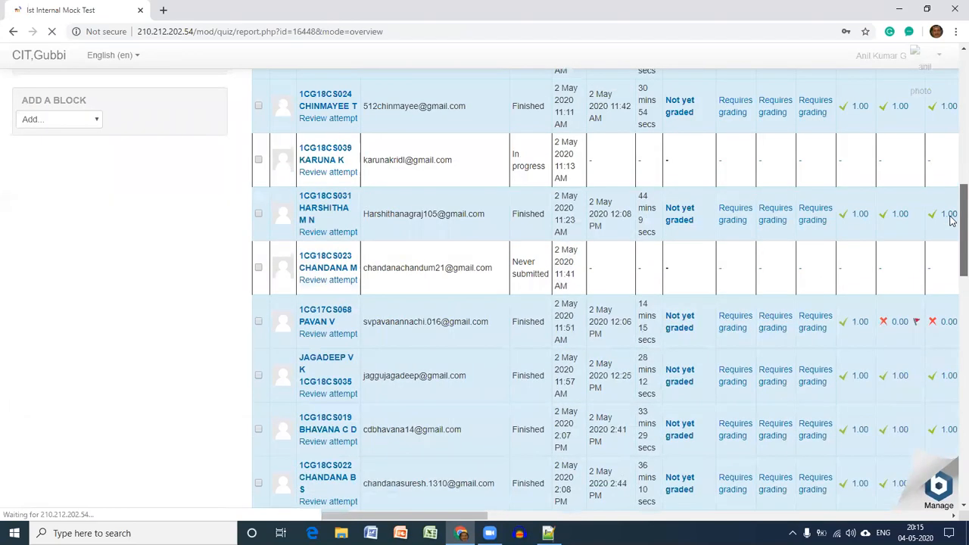
{"action": "scroll", "coordinate": [952, 220], "scroll_direction": "down", "scroll_amount": 3}
{"action": "scroll", "coordinate": [952, 307], "scroll_direction": "down", "scroll_amount": 3}
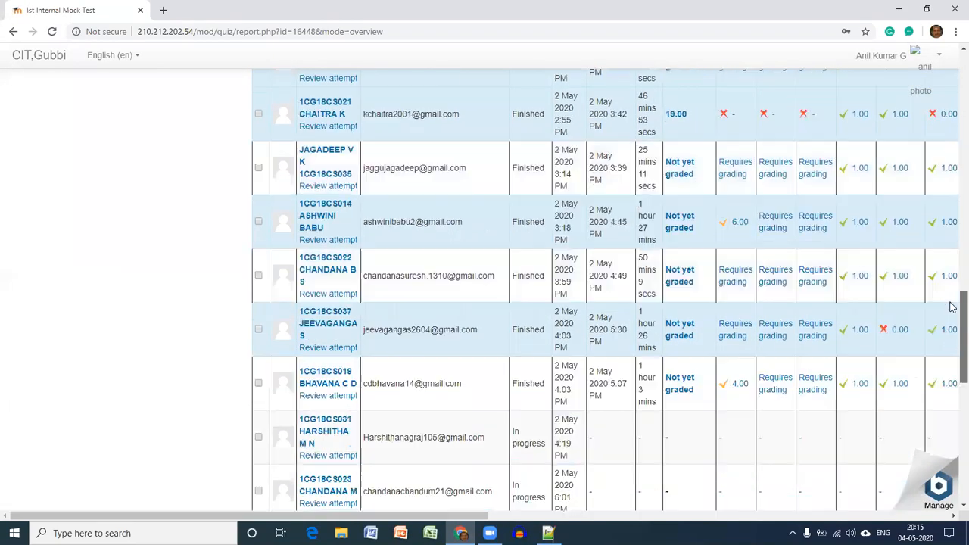
{"action": "scroll", "coordinate": [952, 306], "scroll_direction": "down", "scroll_amount": 4}
{"action": "left_click_drag", "start_coordinate": [952, 359], "coordinate": [949, 164]}
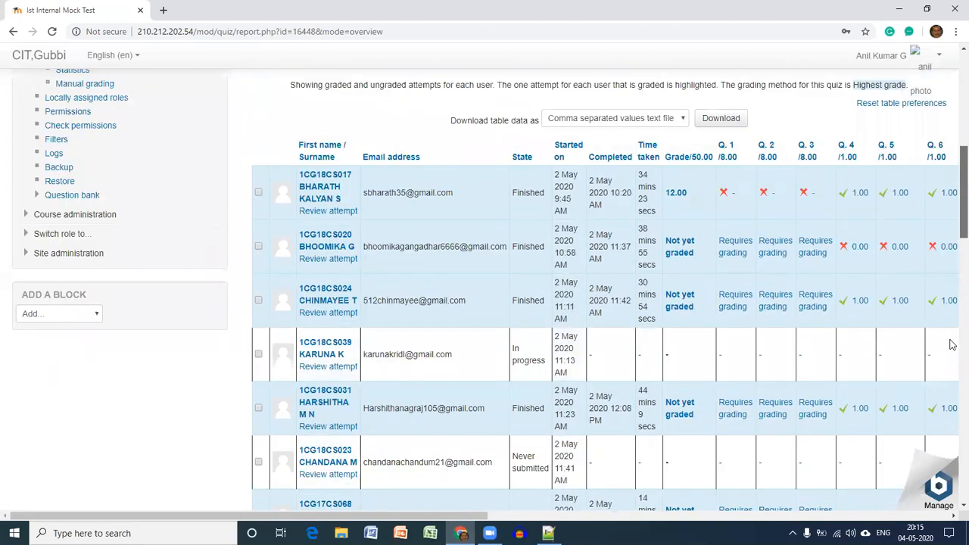
{"action": "scroll", "coordinate": [952, 345], "scroll_direction": "down", "scroll_amount": 15}
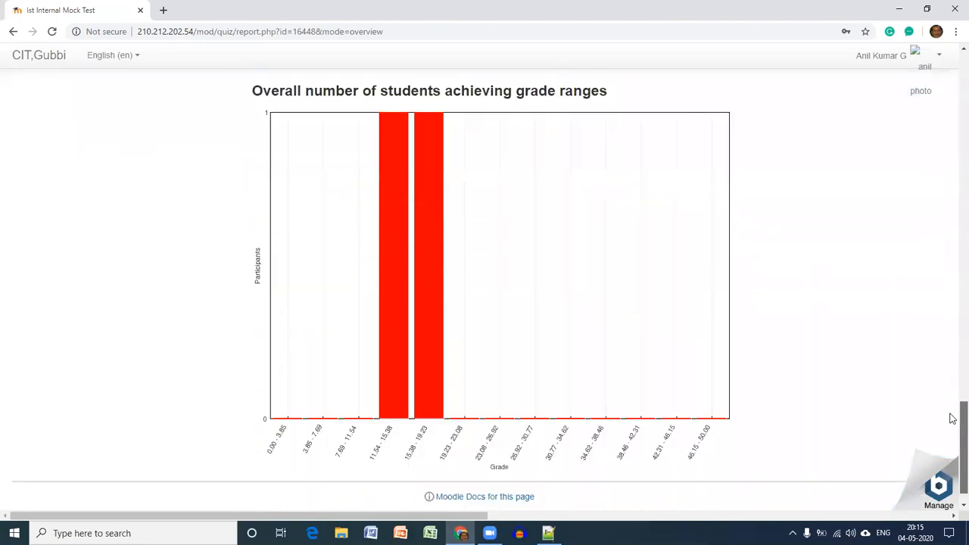
{"action": "scroll", "coordinate": [952, 418], "scroll_direction": "down", "scroll_amount": 1}
{"action": "scroll", "coordinate": [951, 389], "scroll_direction": "up", "scroll_amount": 2}
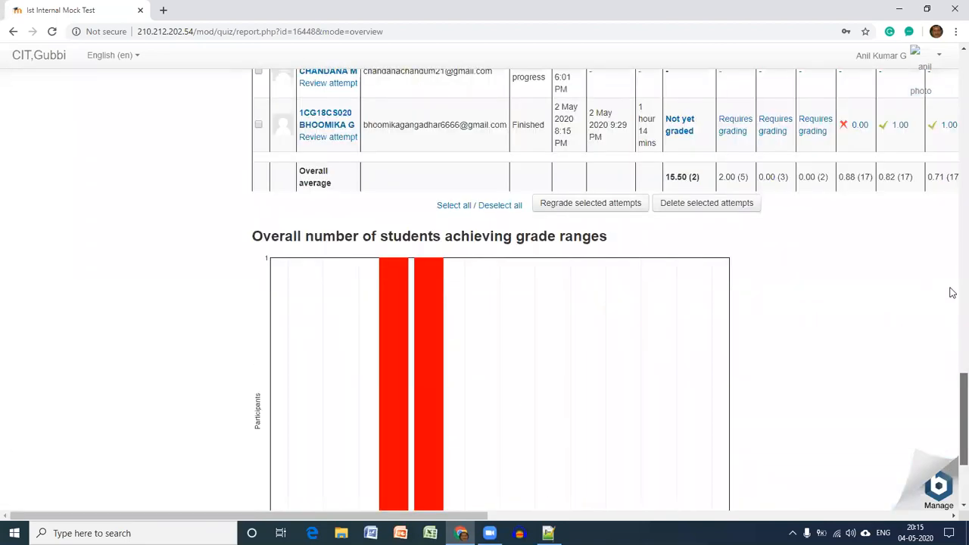
{"action": "scroll", "coordinate": [951, 227], "scroll_direction": "up", "scroll_amount": 20}
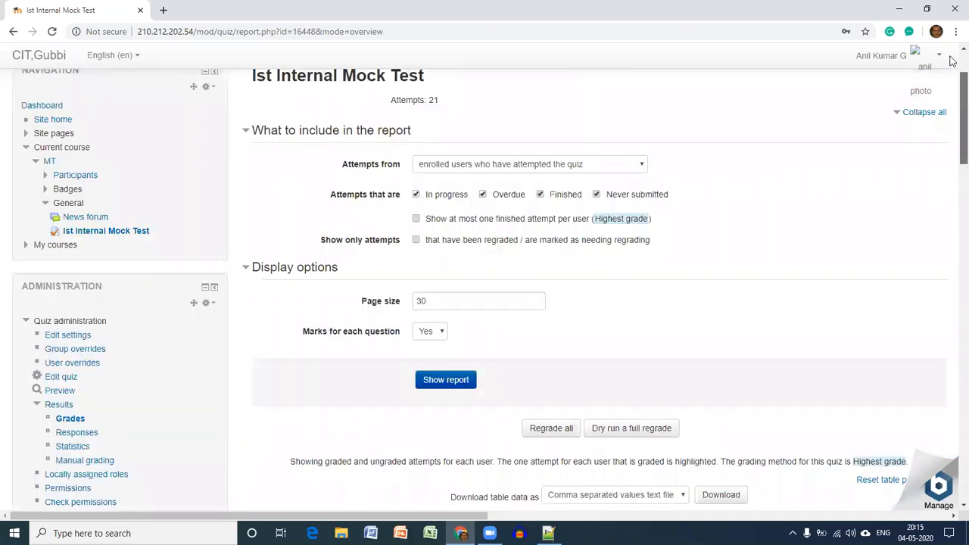
{"action": "scroll", "coordinate": [673, 179], "scroll_direction": "up", "scroll_amount": 2}
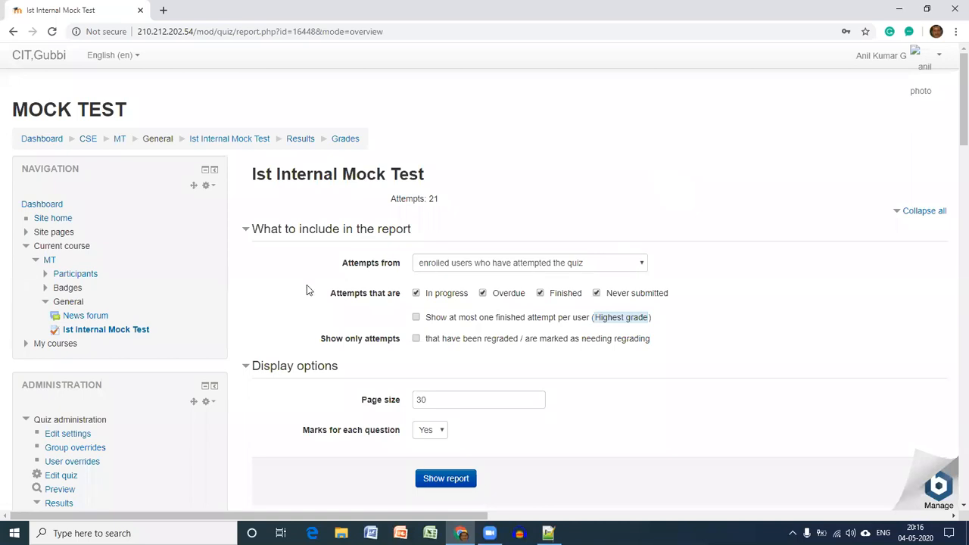
Step: Open the participants list of the MT course
{"action": "left_click", "coordinate": [67, 345]}
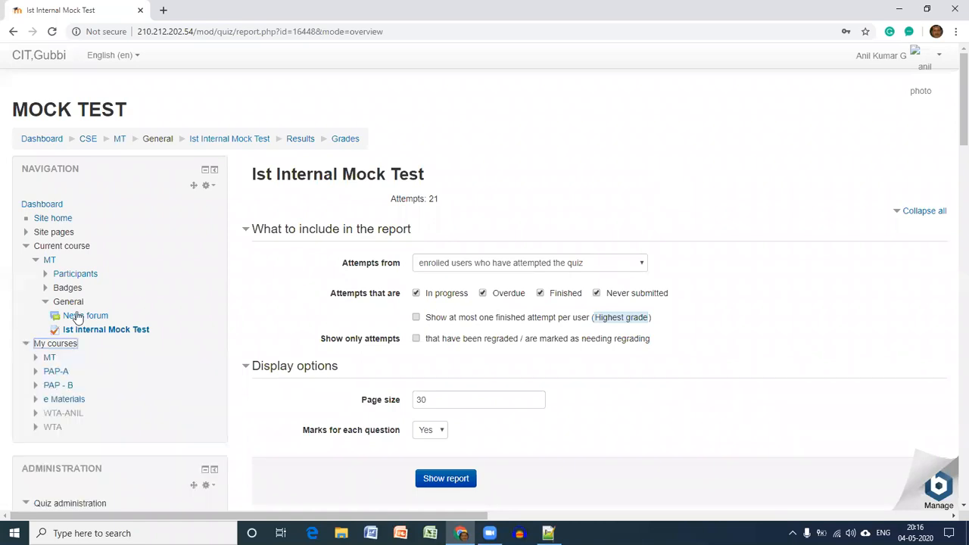
{"action": "left_click", "coordinate": [86, 276]}
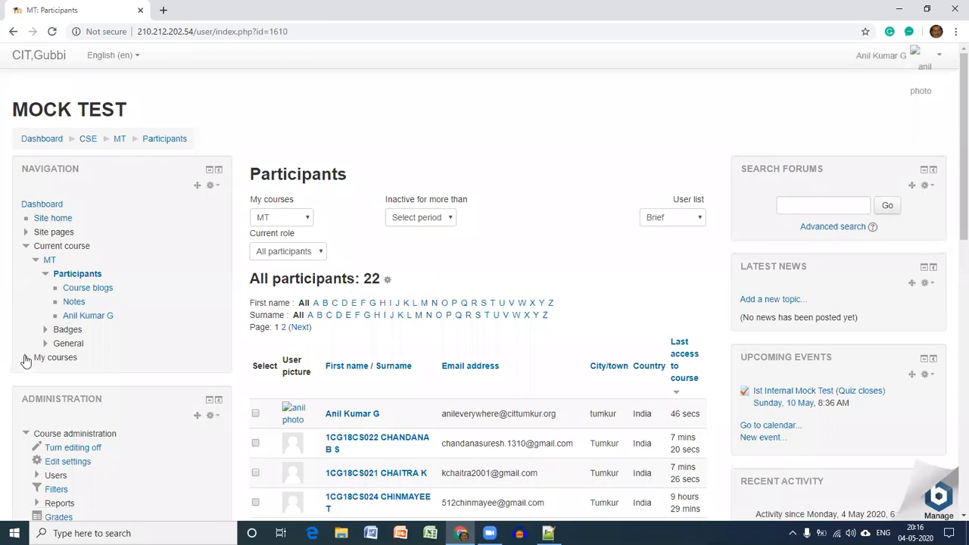
Step: Switch to the PAP-A course and open its QUIZ[Module 1 & 2] - 27/04/2020 quiz
{"action": "left_click", "coordinate": [26, 359]}
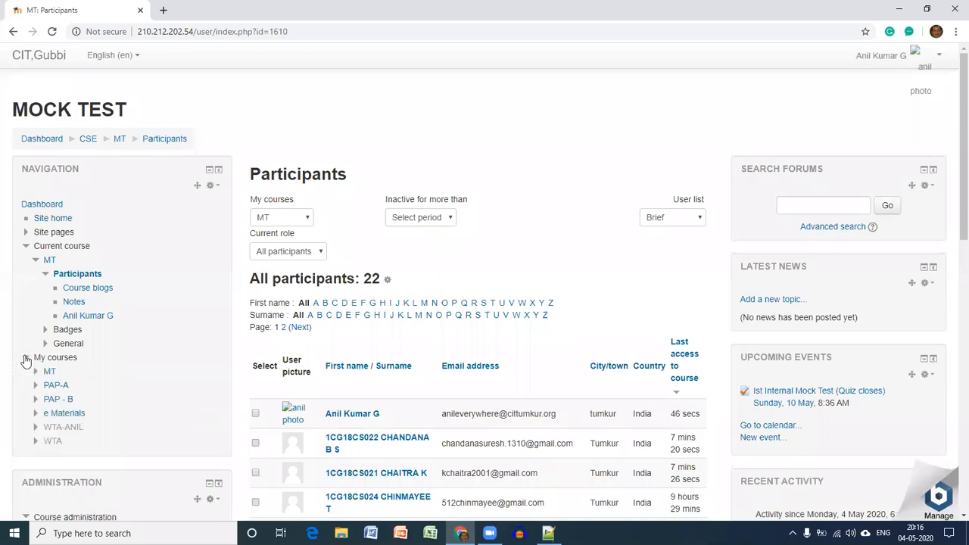
{"action": "left_click", "coordinate": [50, 386]}
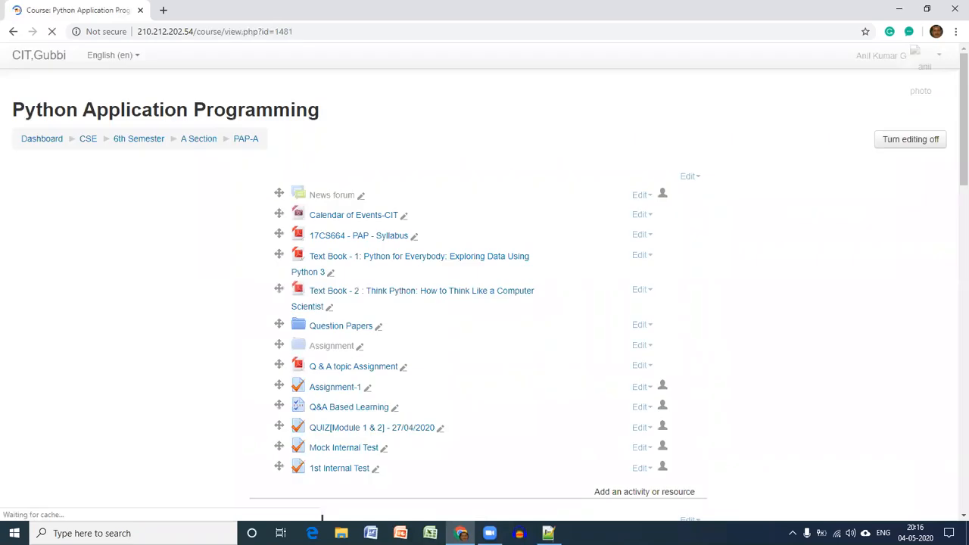
{"action": "left_click", "coordinate": [343, 428]}
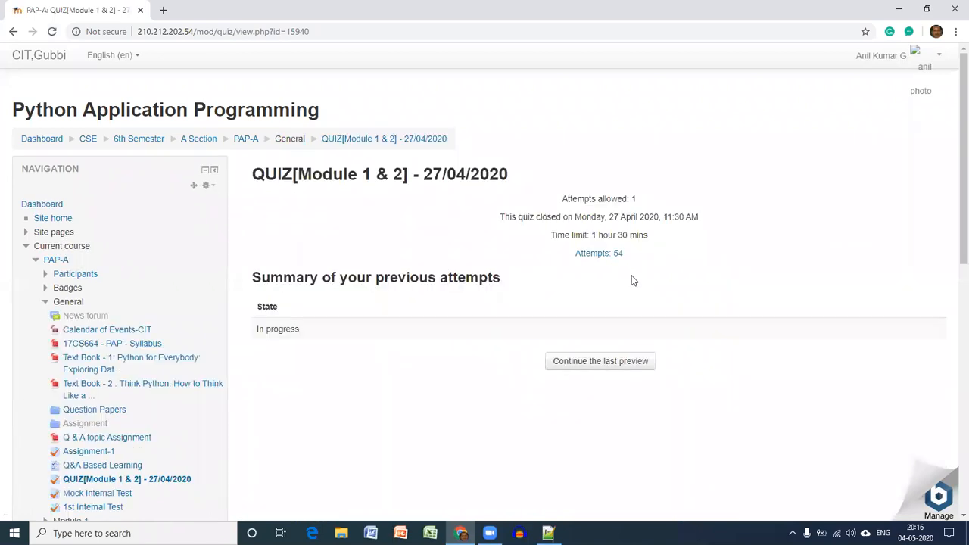
Step: Open the PAP-A participants list and look over the enrolled students and their last access to the course
{"action": "left_click", "coordinate": [91, 279]}
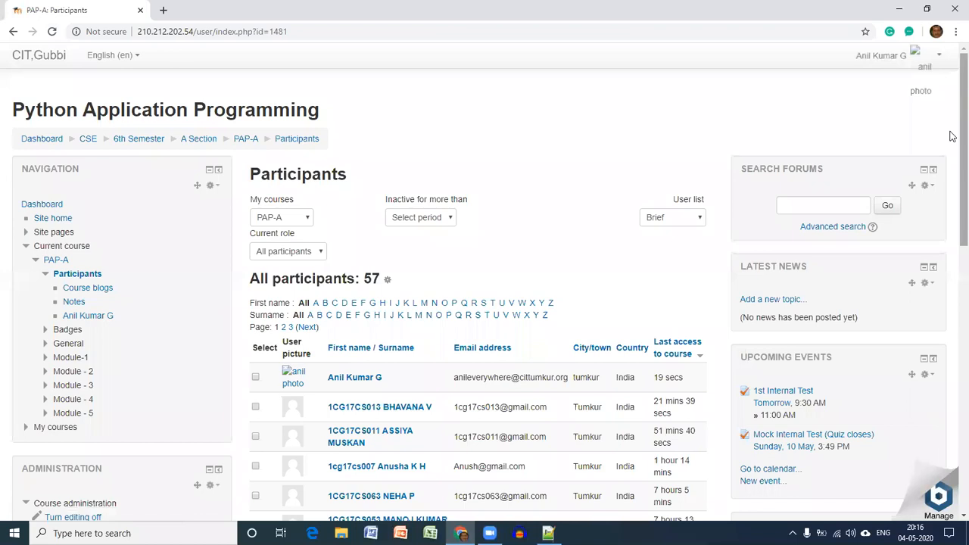
{"action": "scroll", "coordinate": [951, 151], "scroll_direction": "down", "scroll_amount": 1}
{"action": "scroll", "coordinate": [951, 164], "scroll_direction": "down", "scroll_amount": 1}
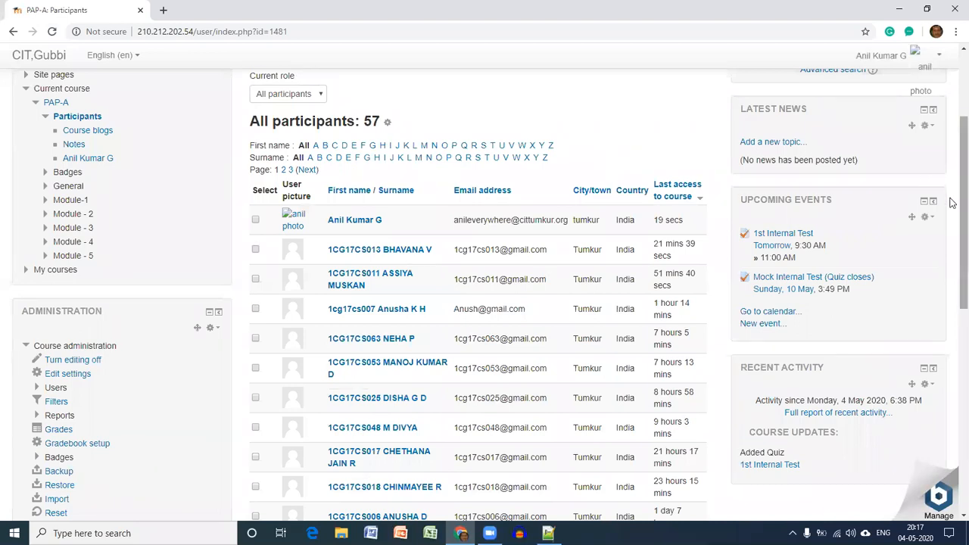
{"action": "scroll", "coordinate": [951, 165], "scroll_direction": "up", "scroll_amount": 2}
{"action": "scroll", "coordinate": [952, 126], "scroll_direction": "up", "scroll_amount": 1}
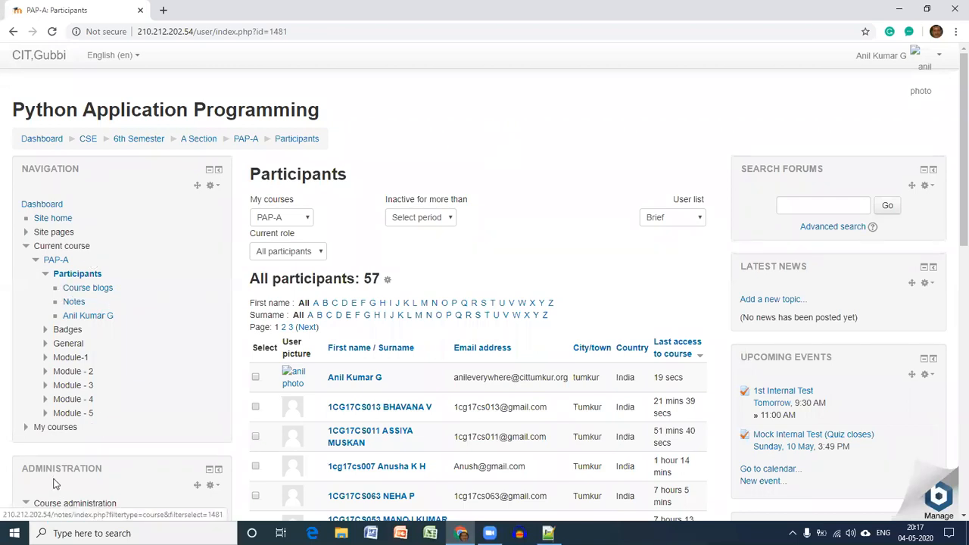
Step: Return to the PAP-A course page and open the 1st Internal Test quiz
{"action": "left_click", "coordinate": [55, 428]}
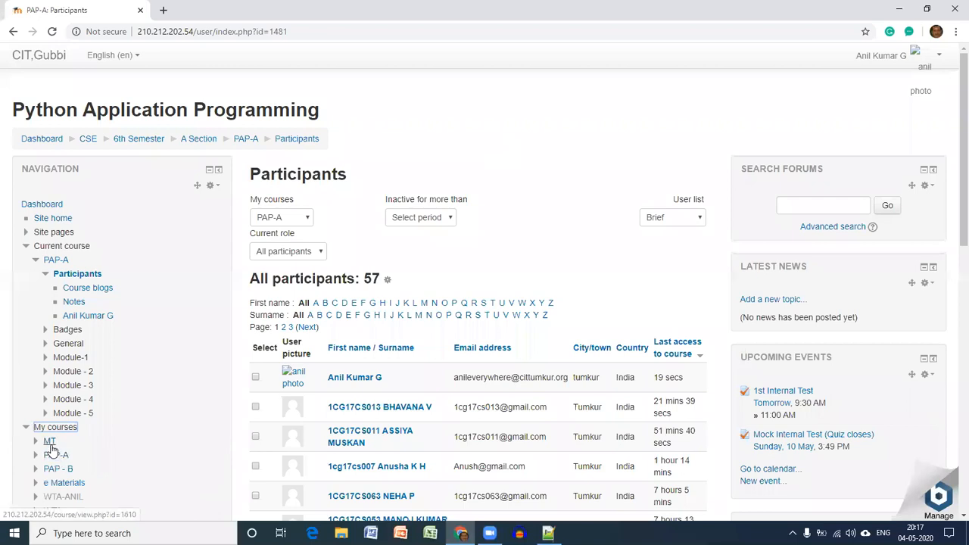
{"action": "left_click", "coordinate": [54, 457]}
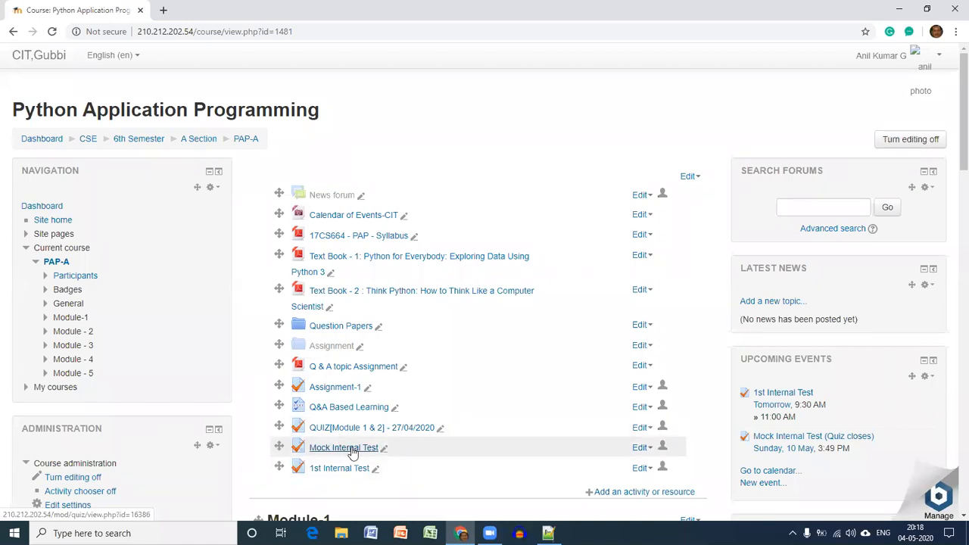
{"action": "scroll", "coordinate": [951, 163], "scroll_direction": "down", "scroll_amount": 2}
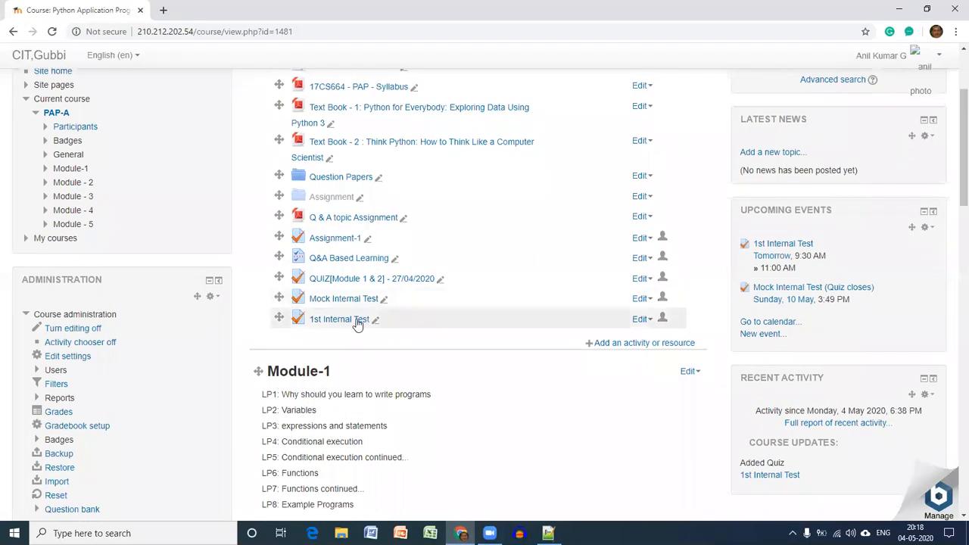
{"action": "left_click", "coordinate": [340, 318]}
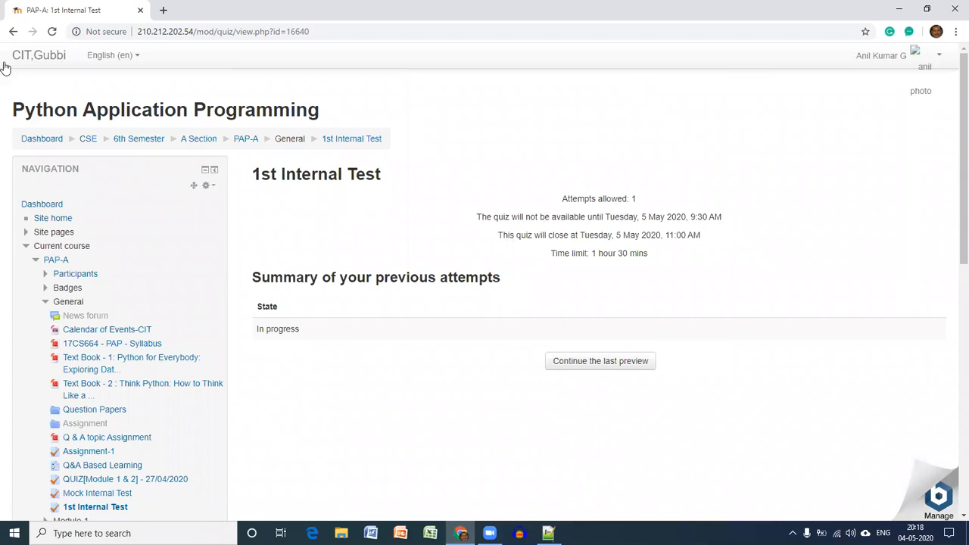
Step: Return to the PAP-A course page, hide the 1st Internal Test quiz and make it visible again
{"action": "left_click", "coordinate": [14, 32]}
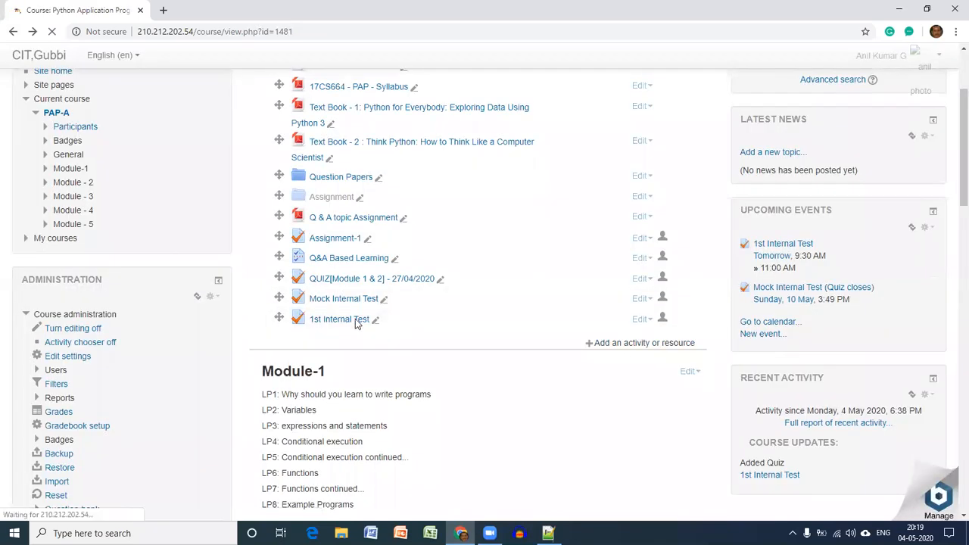
{"action": "left_click", "coordinate": [645, 320]}
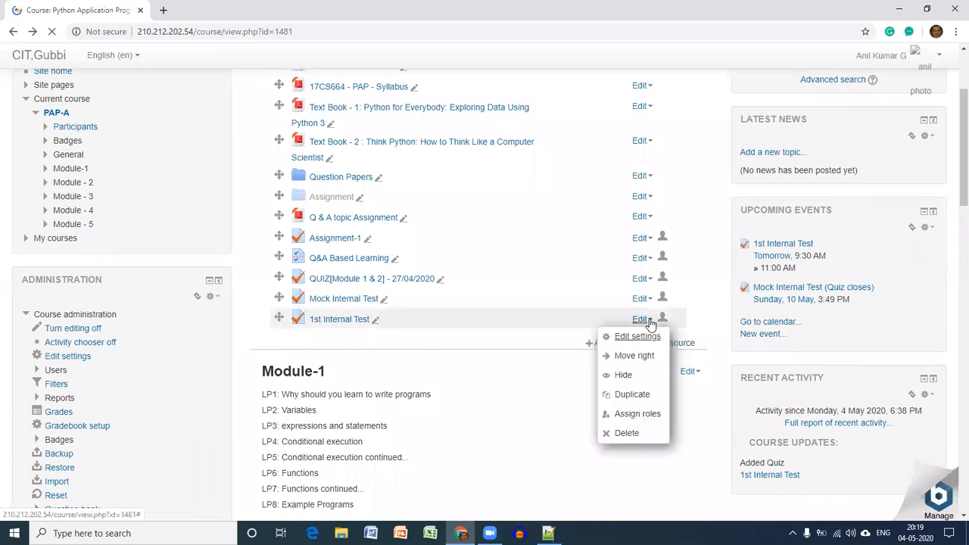
{"action": "left_click", "coordinate": [624, 375]}
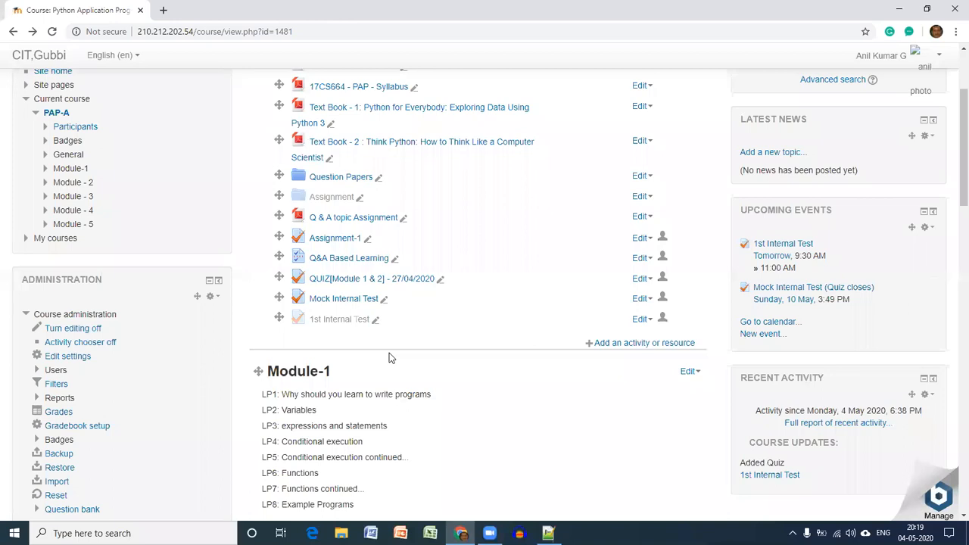
{"action": "left_click", "coordinate": [645, 321]}
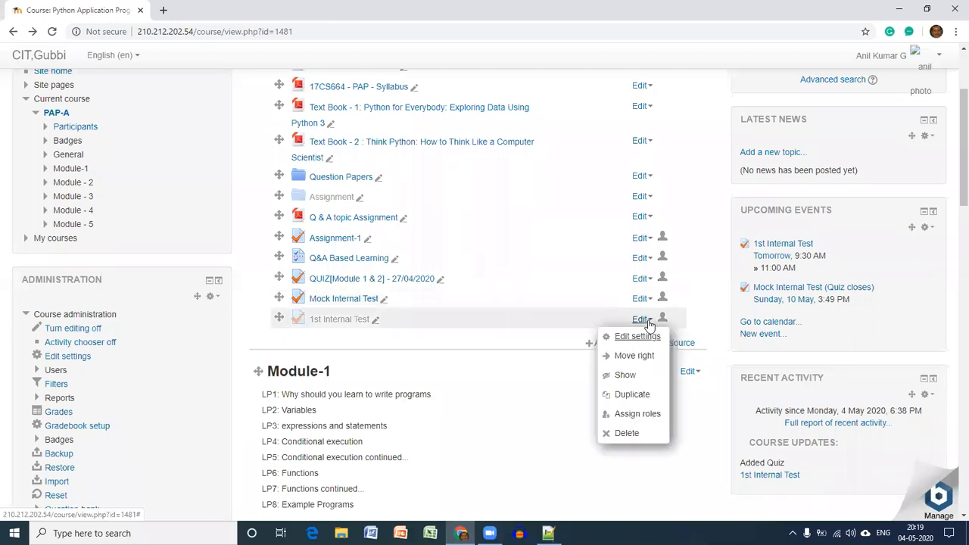
{"action": "left_click", "coordinate": [634, 377]}
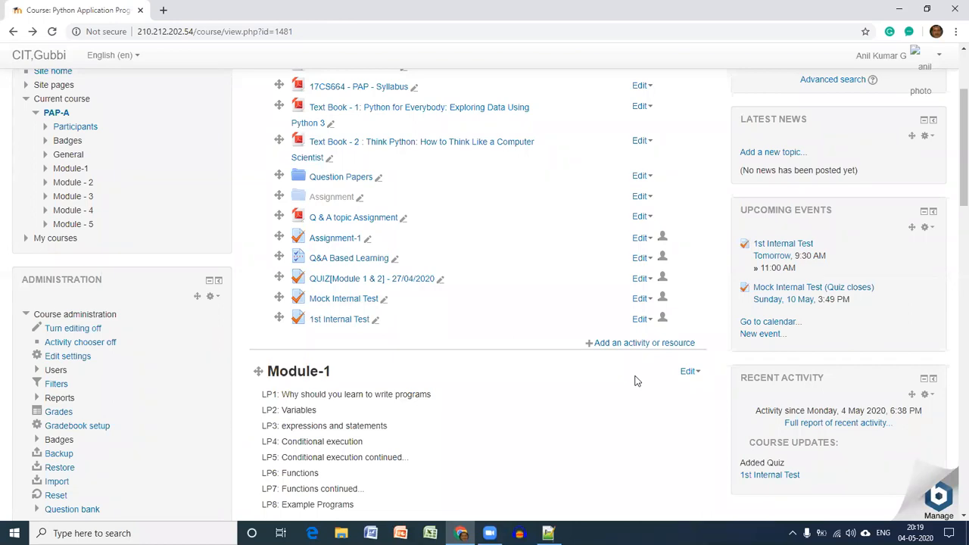
Step: Open the 1st Internal Test quiz to look over its availability and time limit, and return to the course page
{"action": "left_click", "coordinate": [645, 320]}
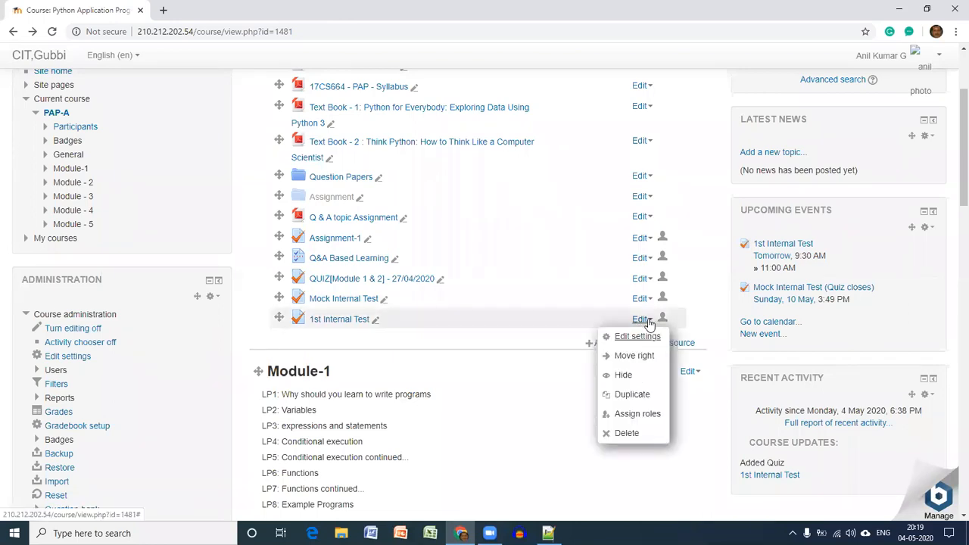
{"action": "left_click", "coordinate": [351, 324]}
{"action": "left_click", "coordinate": [351, 324]}
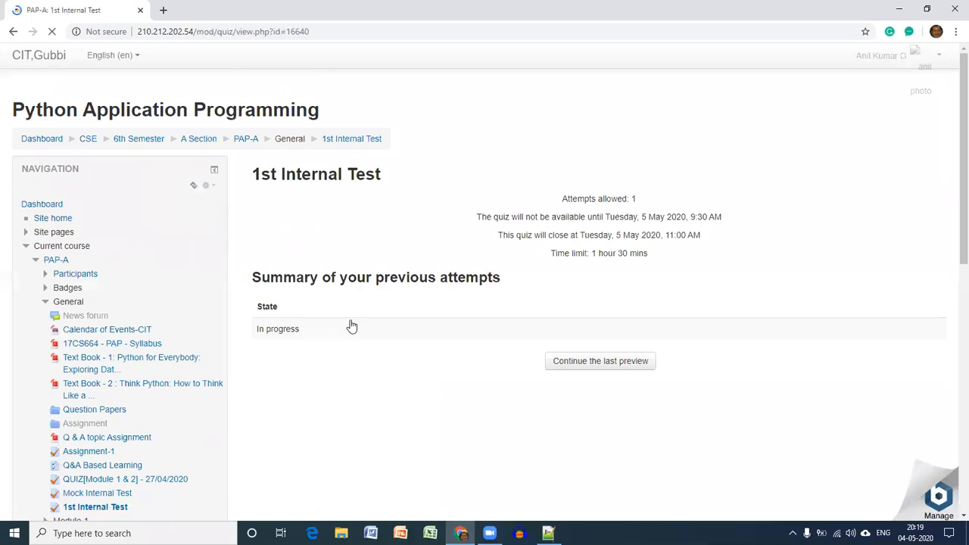
{"action": "left_click", "coordinate": [13, 34]}
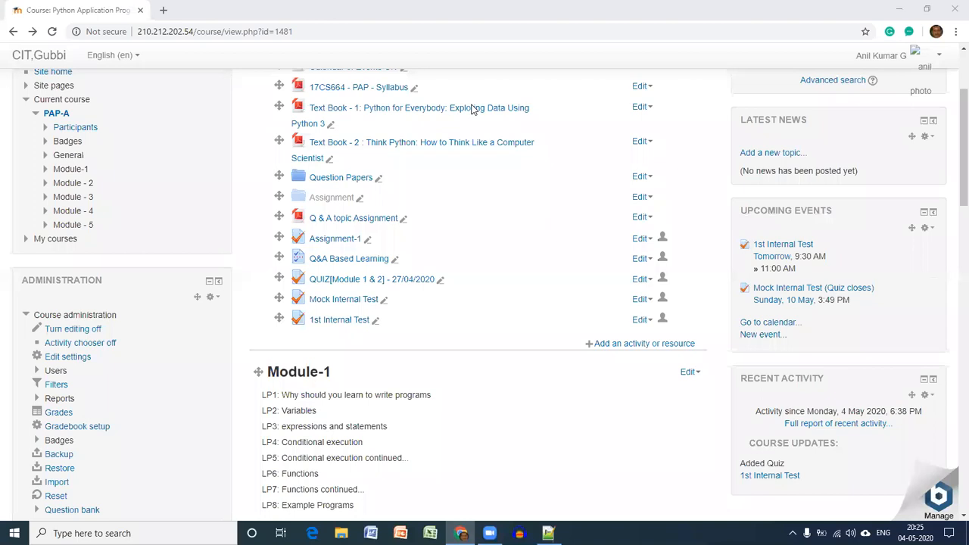
Step: Reopen the 1st Internal Test quiz and open its question list for editing
{"action": "left_click", "coordinate": [359, 322]}
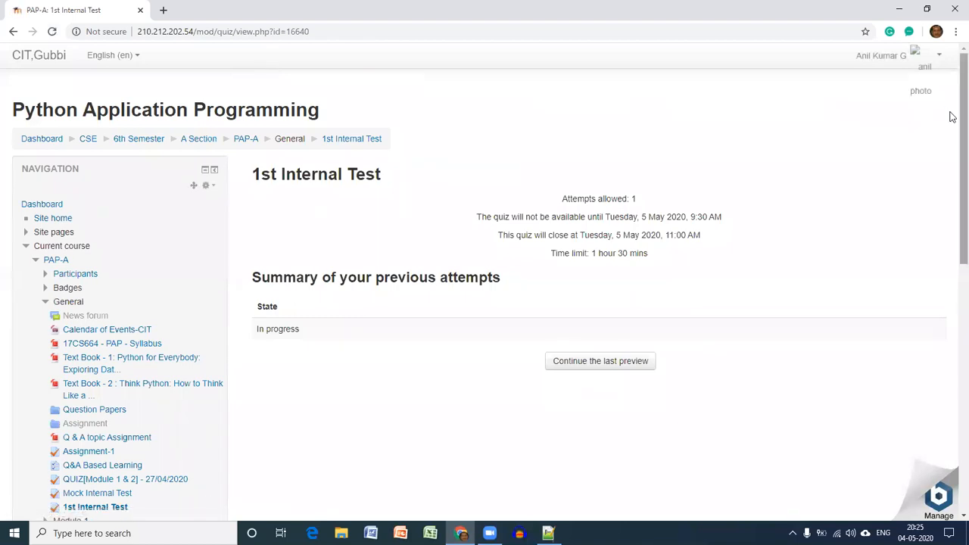
{"action": "scroll", "coordinate": [949, 151], "scroll_direction": "down", "scroll_amount": 2}
{"action": "scroll", "coordinate": [952, 186], "scroll_direction": "down", "scroll_amount": 1}
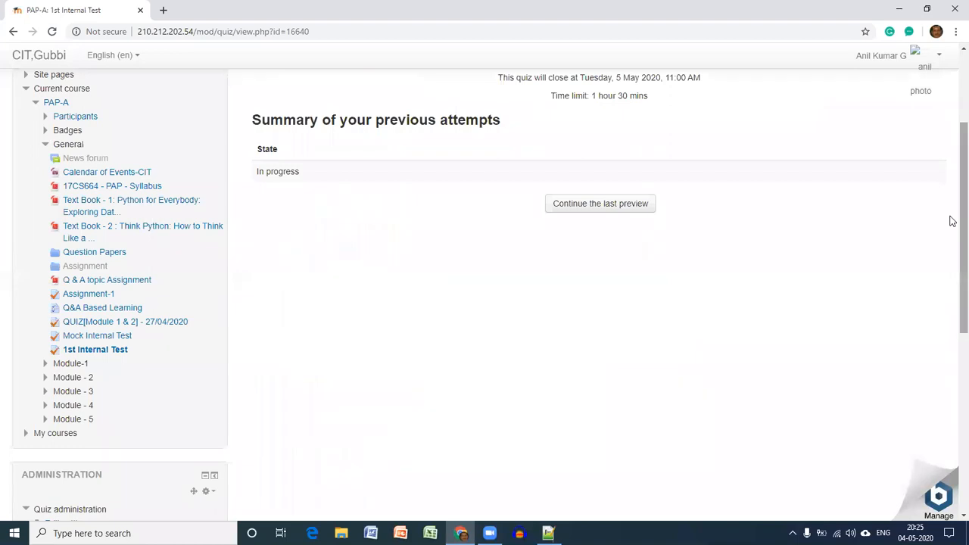
{"action": "scroll", "coordinate": [951, 280], "scroll_direction": "down", "scroll_amount": 2}
{"action": "scroll", "coordinate": [951, 302], "scroll_direction": "down", "scroll_amount": 1}
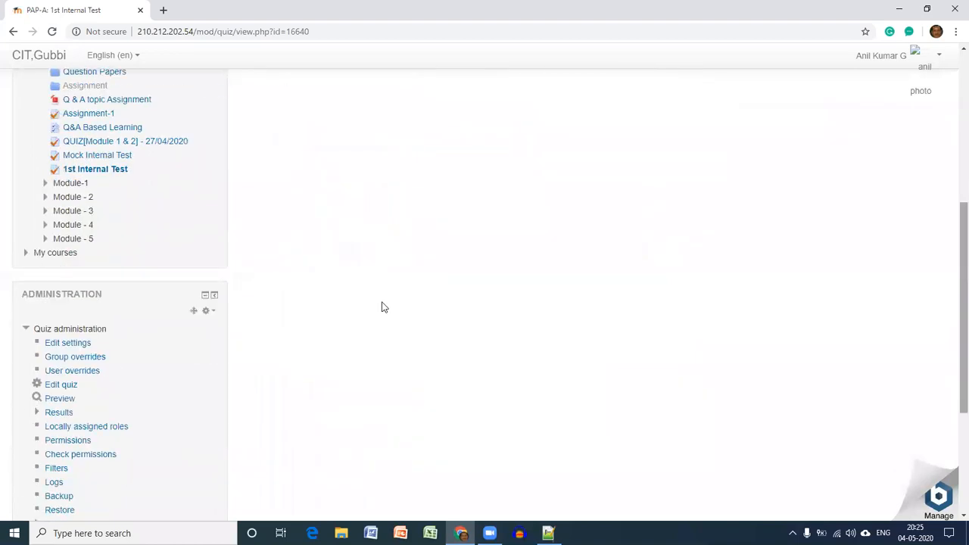
{"action": "left_click", "coordinate": [68, 386]}
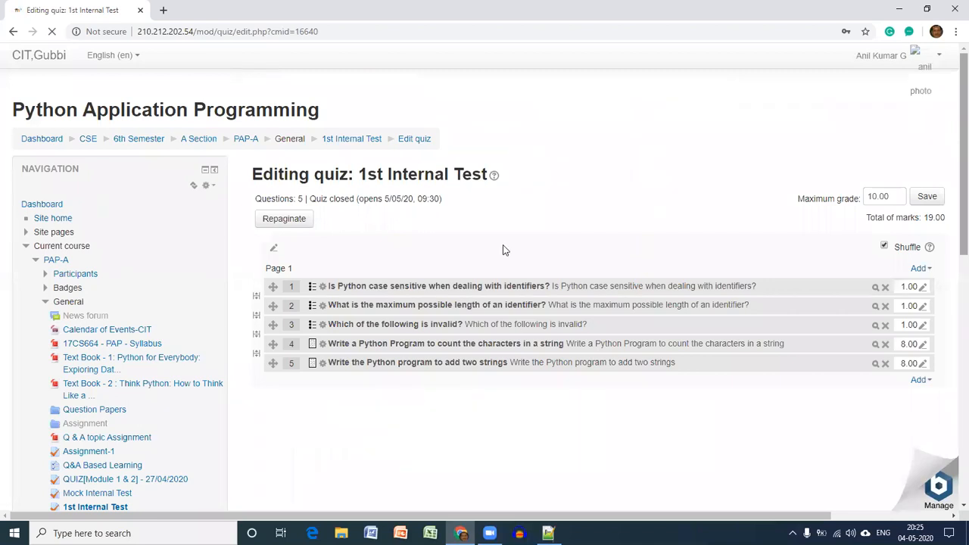
Step: Start adding a new Essay question at the end of the quiz's question list
{"action": "left_click", "coordinate": [919, 382]}
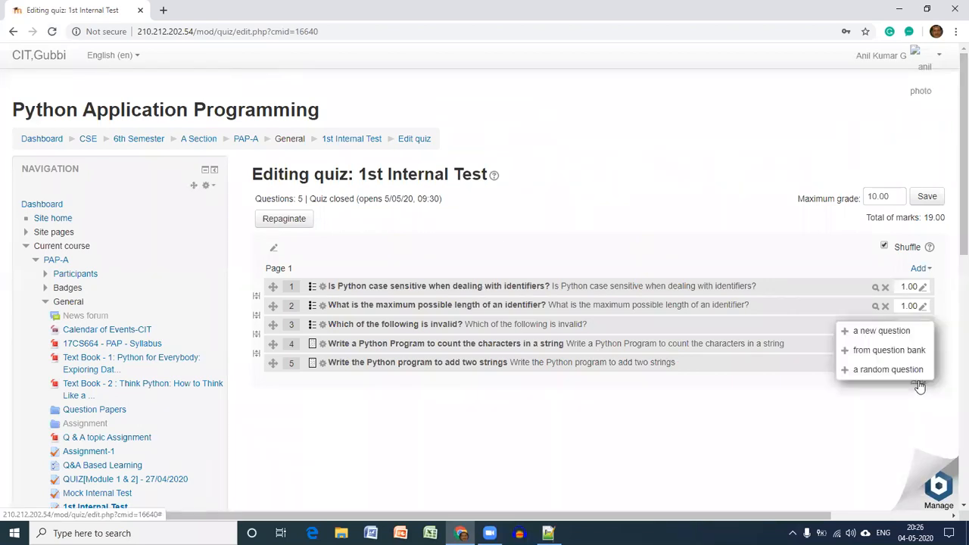
{"action": "left_click", "coordinate": [901, 331]}
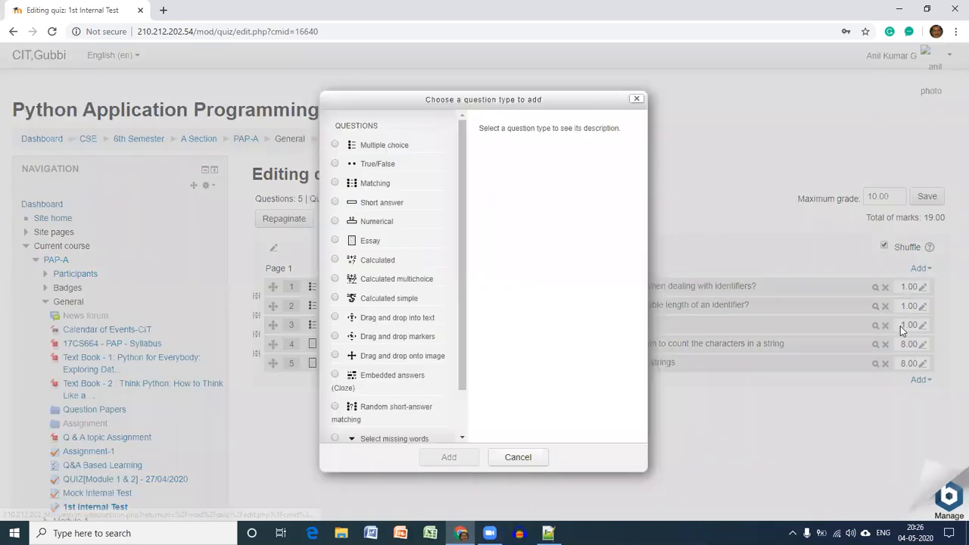
{"action": "scroll", "coordinate": [460, 181], "scroll_direction": "down", "scroll_amount": 1}
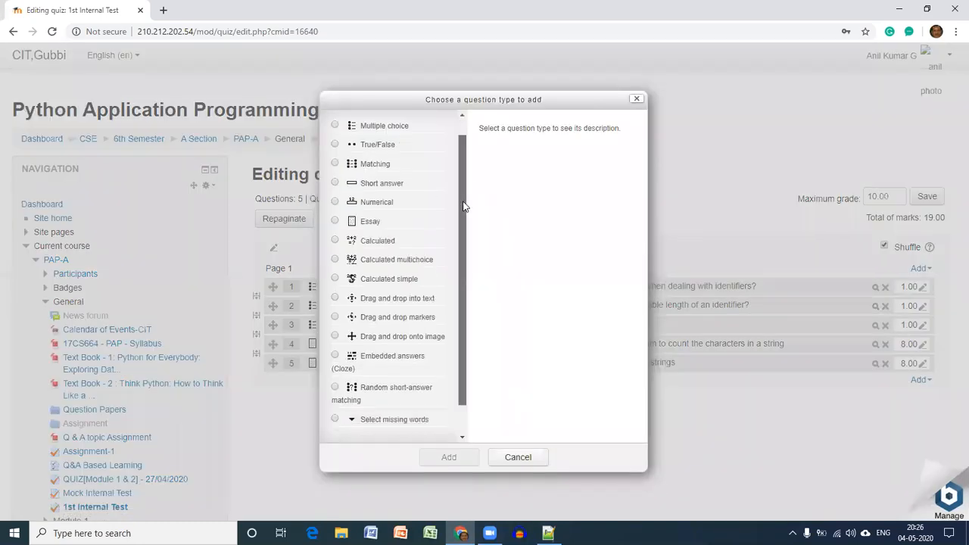
{"action": "left_click", "coordinate": [371, 215]}
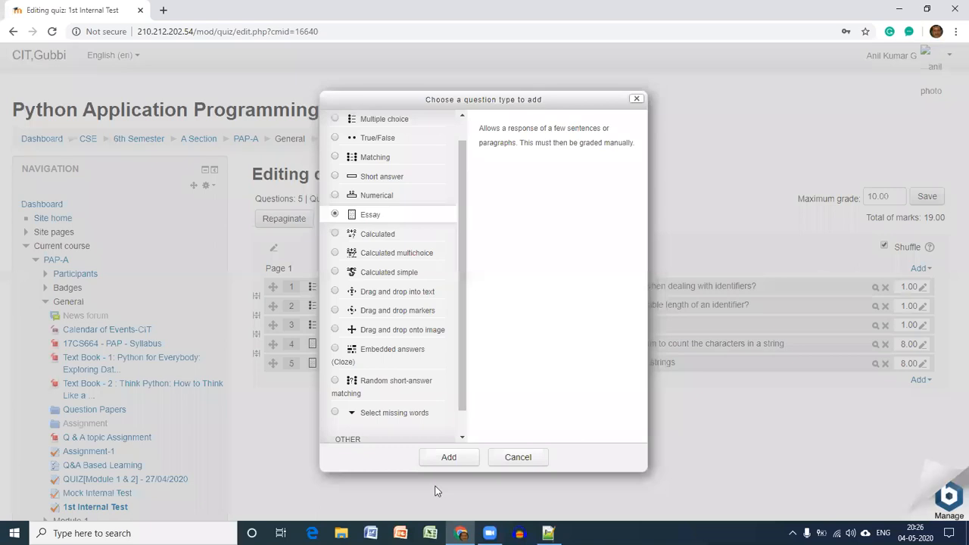
{"action": "left_click", "coordinate": [446, 459]}
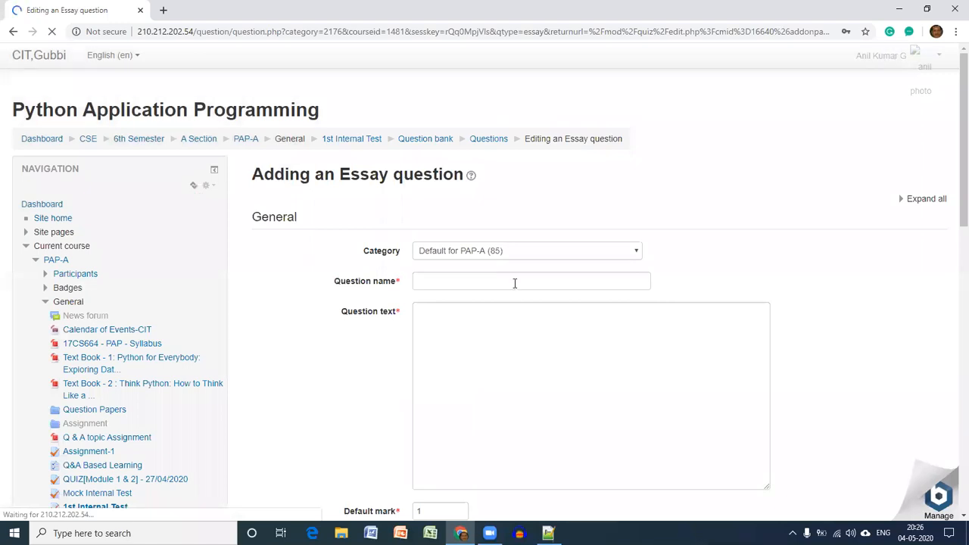
Step: Set the essay's response format to HTML editor with file picker and keep the option that requires the student to enter text
{"action": "scroll", "coordinate": [955, 311], "scroll_direction": "down", "scroll_amount": 3}
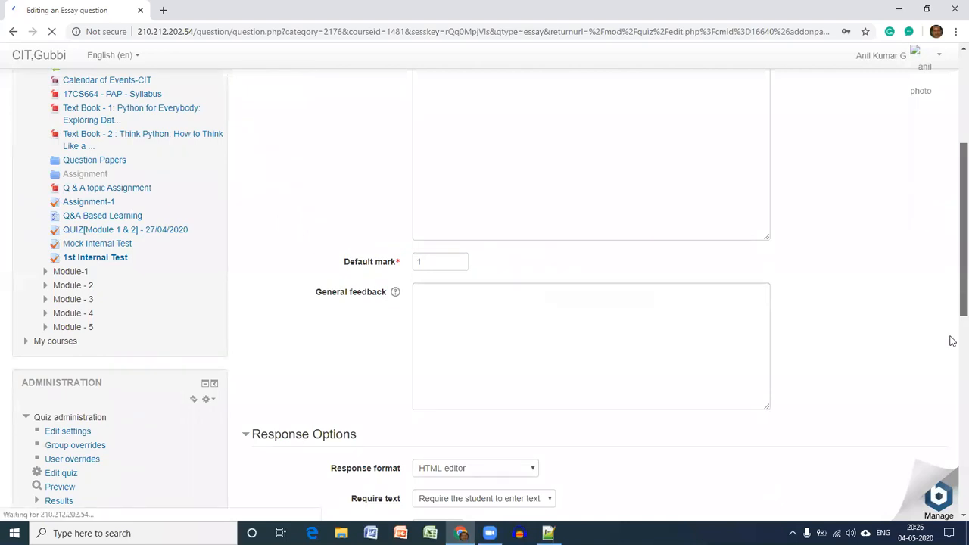
{"action": "scroll", "coordinate": [952, 361], "scroll_direction": "down", "scroll_amount": 3}
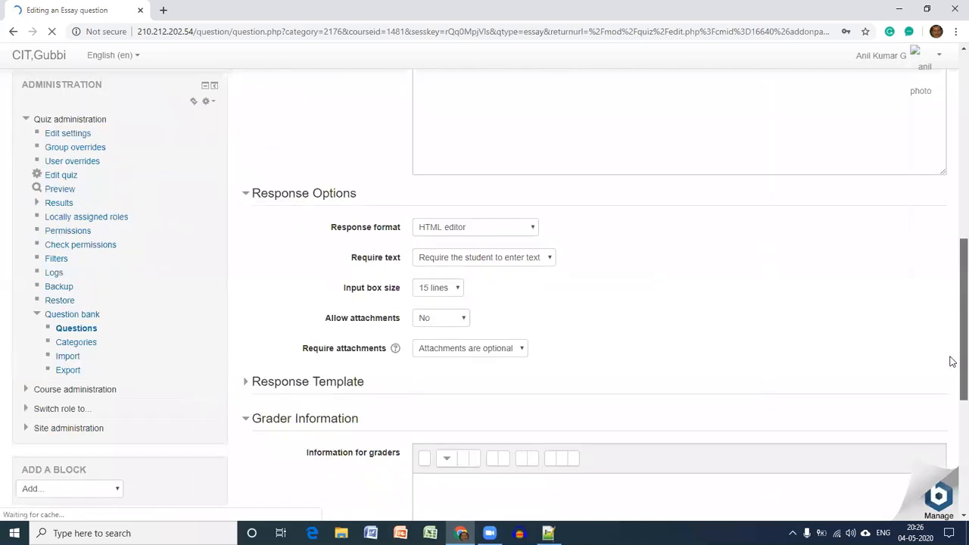
{"action": "left_click", "coordinate": [519, 235]}
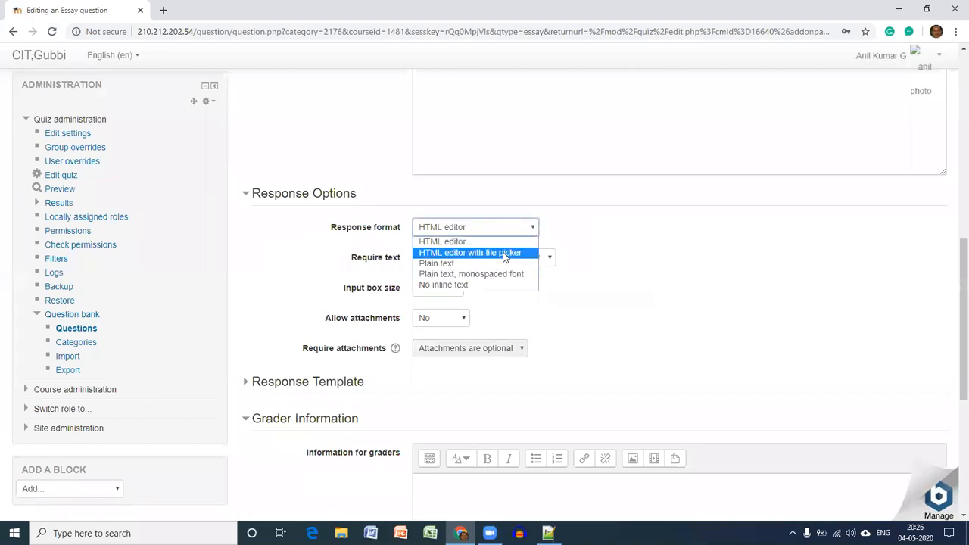
{"action": "left_click", "coordinate": [504, 253]}
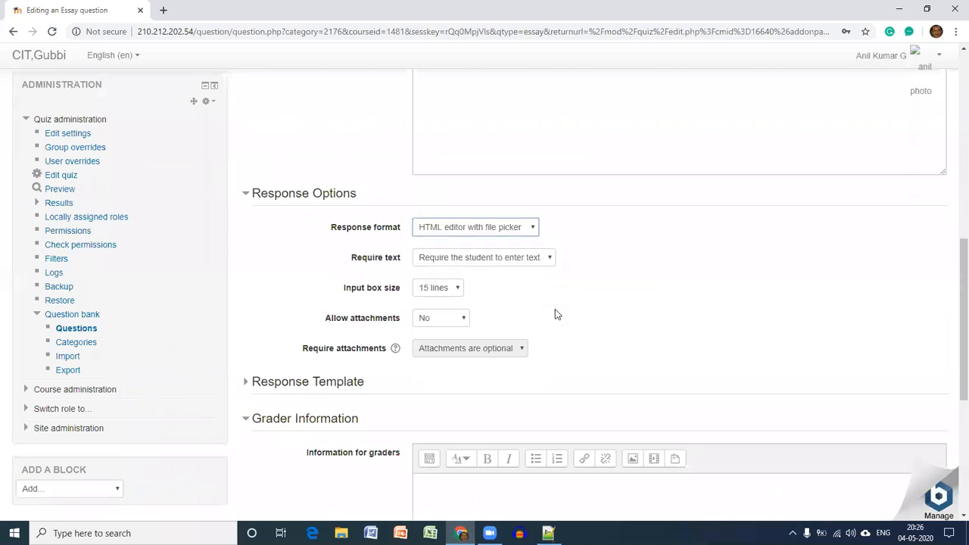
{"action": "left_click", "coordinate": [550, 262]}
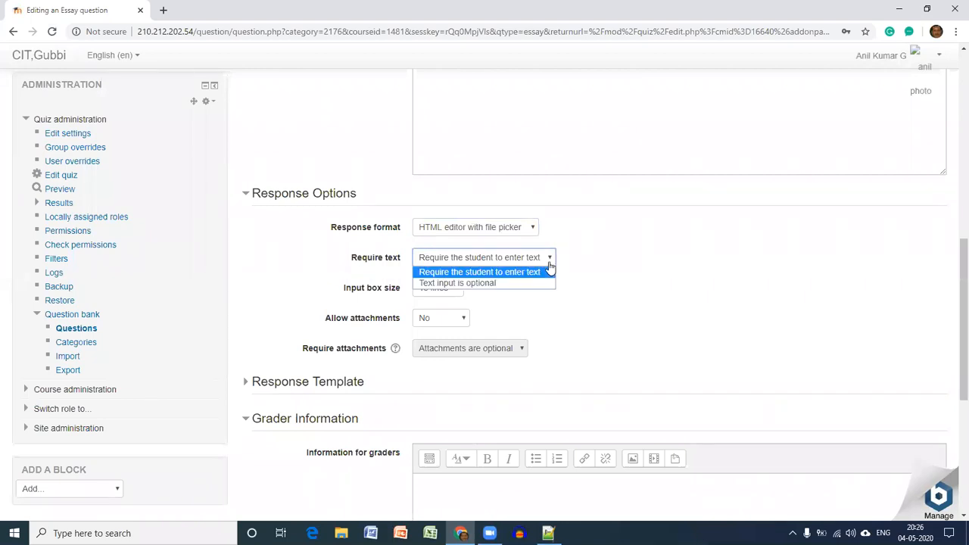
{"action": "left_click", "coordinate": [550, 265]}
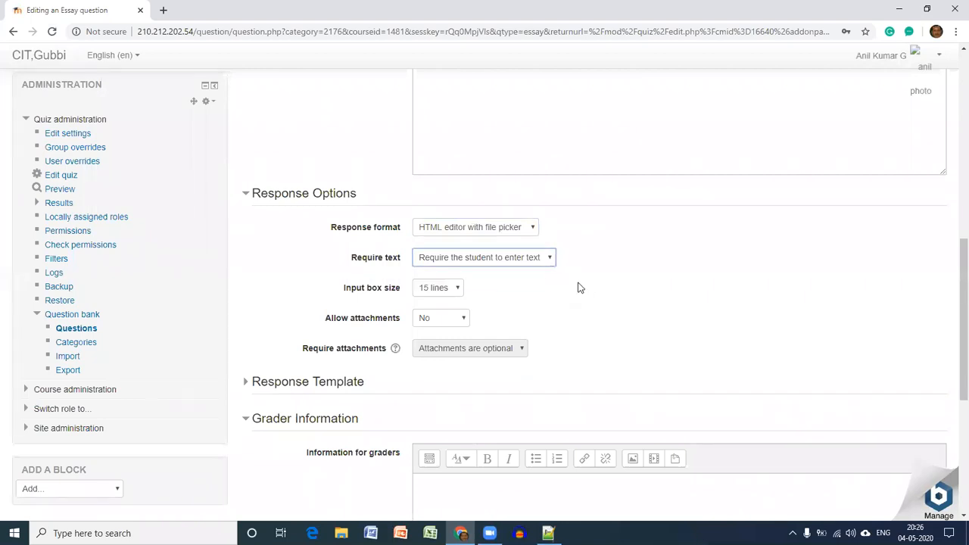
{"action": "left_click", "coordinate": [550, 265]}
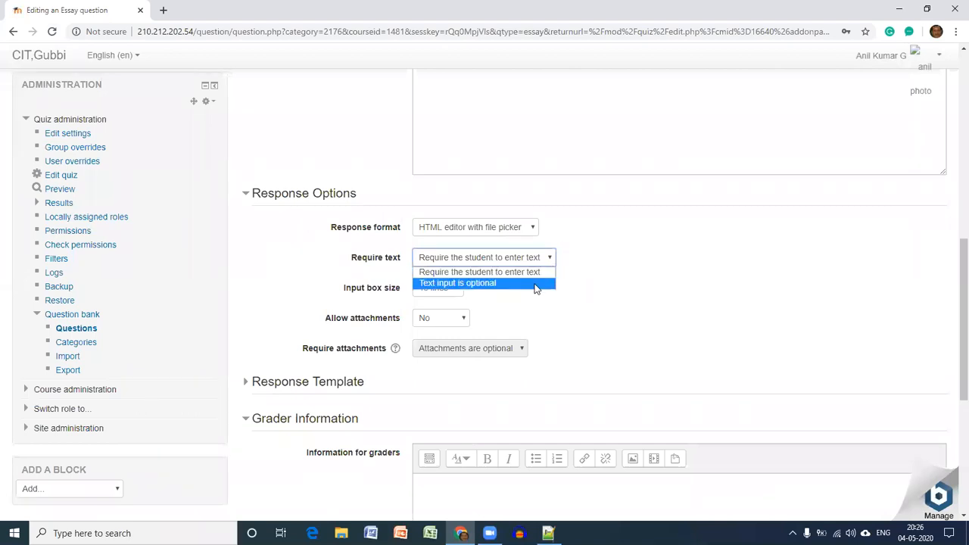
{"action": "left_click", "coordinate": [576, 284]}
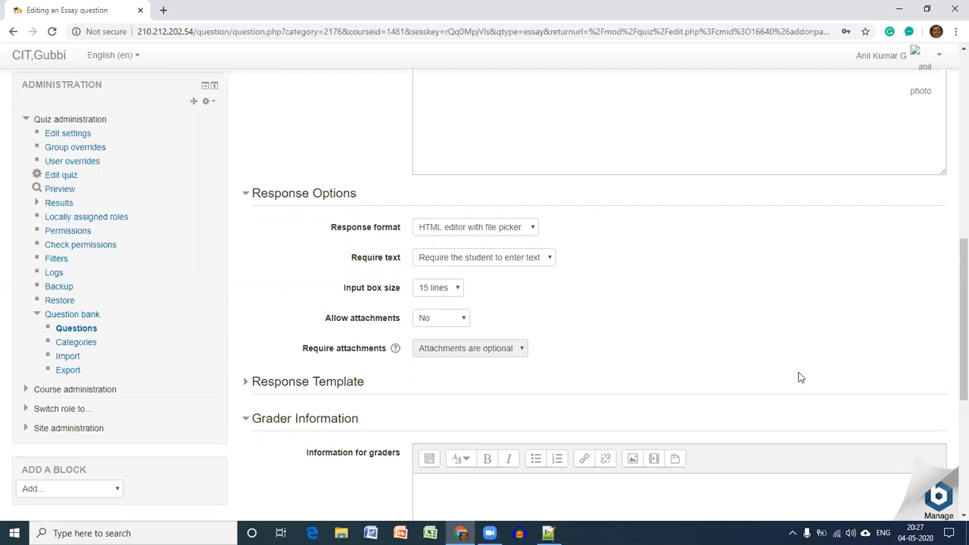
{"action": "left_click_drag", "start_coordinate": [951, 318], "coordinate": [949, 108]}
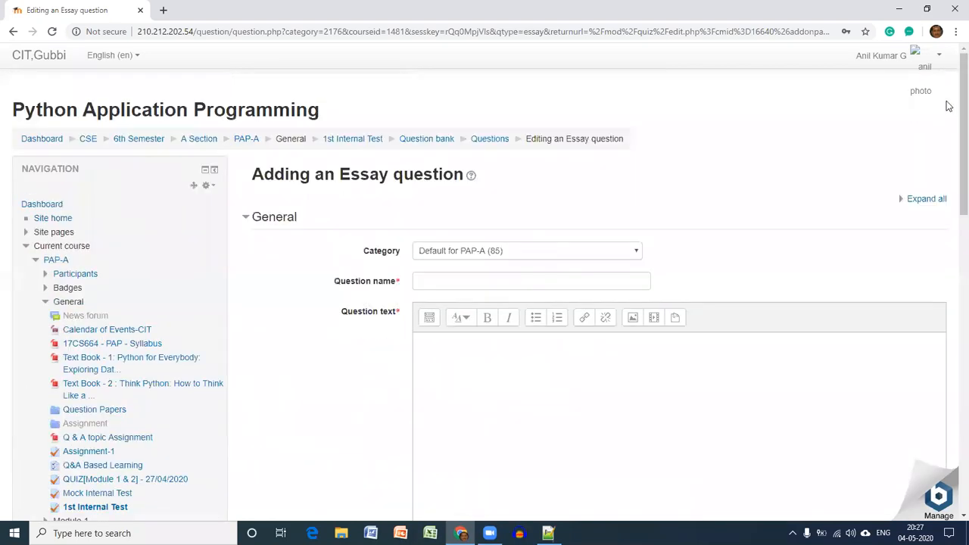
{"action": "left_click", "coordinate": [59, 260]}
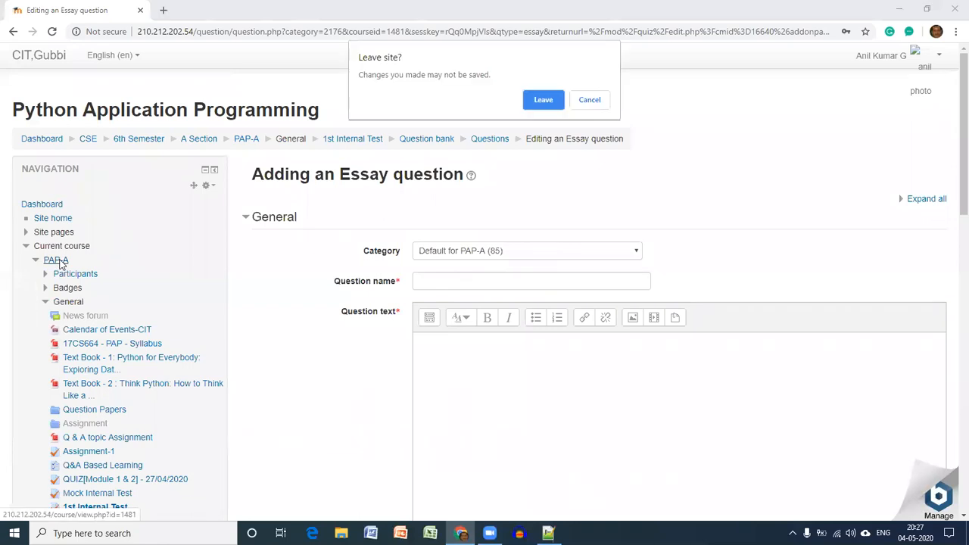
{"action": "left_click", "coordinate": [588, 99]}
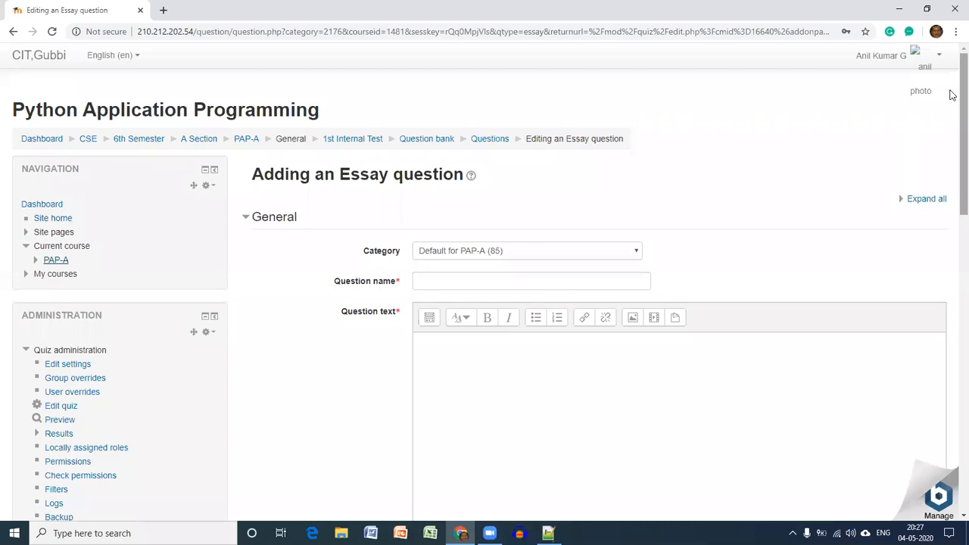
Step: Enter "explain the following diagram" as the essay's question text, leaving the question name empty
{"action": "left_click_drag", "start_coordinate": [962, 99], "coordinate": [962, 100]}
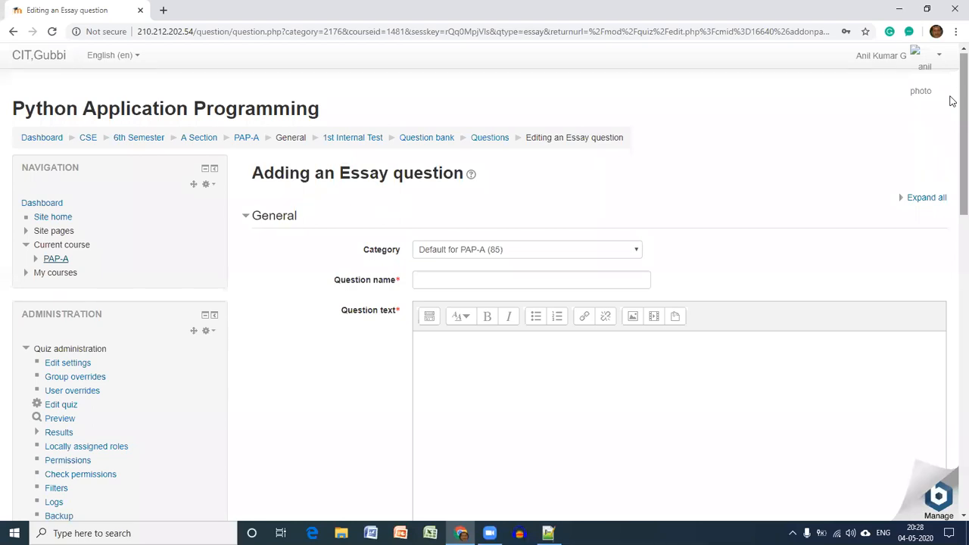
{"action": "scroll", "coordinate": [951, 108], "scroll_direction": "down", "scroll_amount": 1}
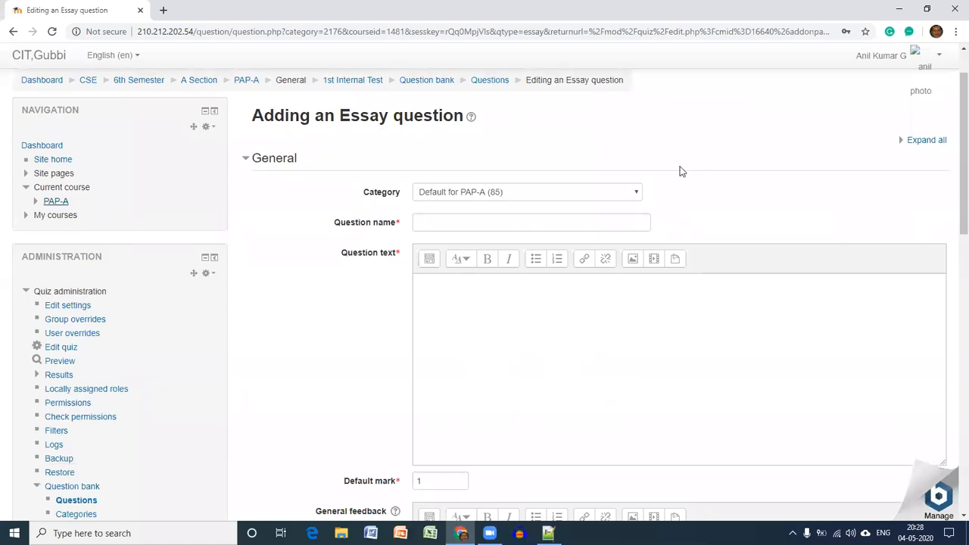
{"action": "left_click", "coordinate": [544, 264]}
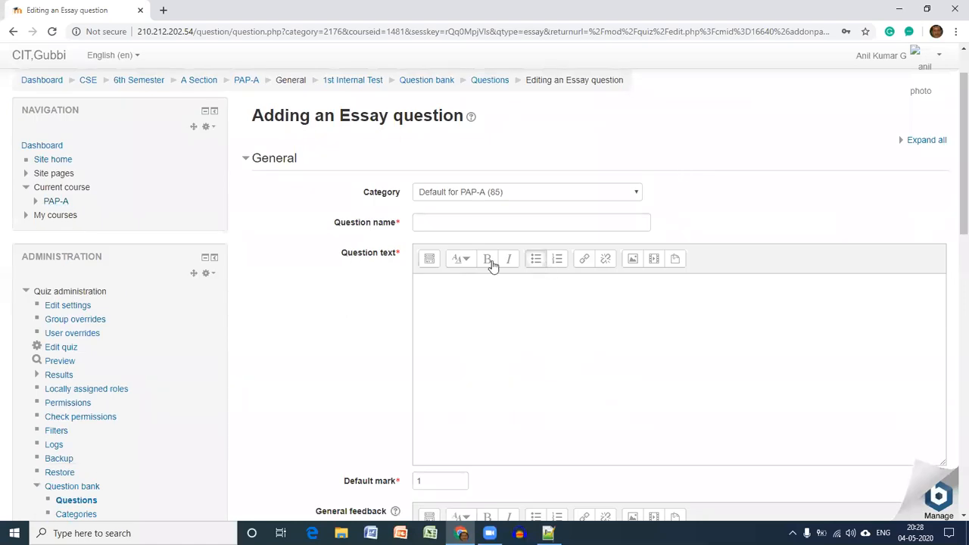
{"action": "left_click", "coordinate": [480, 225]}
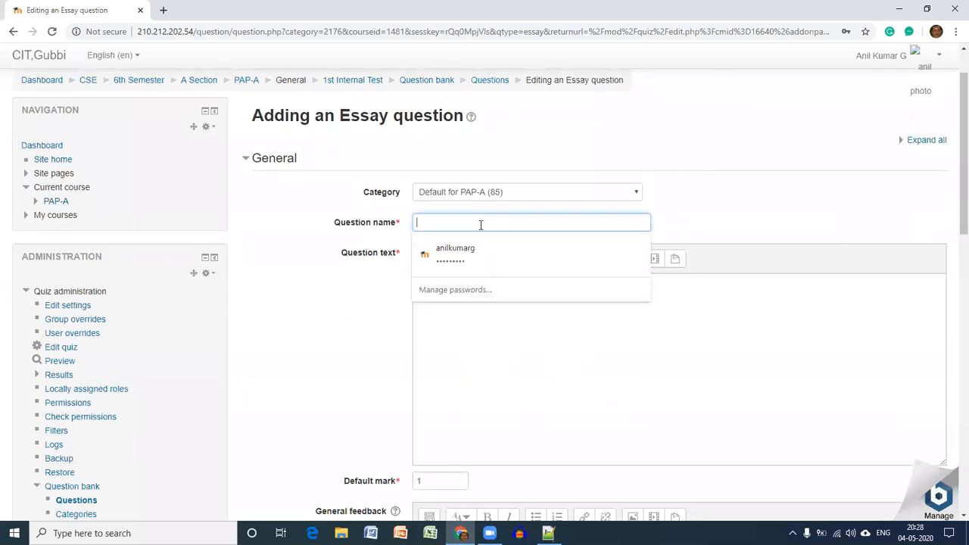
{"action": "left_click", "coordinate": [334, 238]}
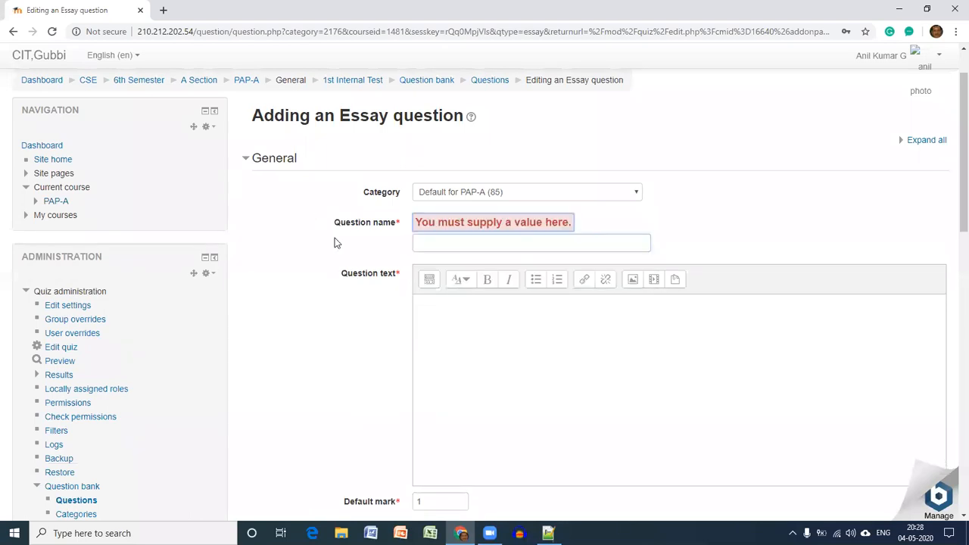
{"action": "left_click", "coordinate": [466, 312]}
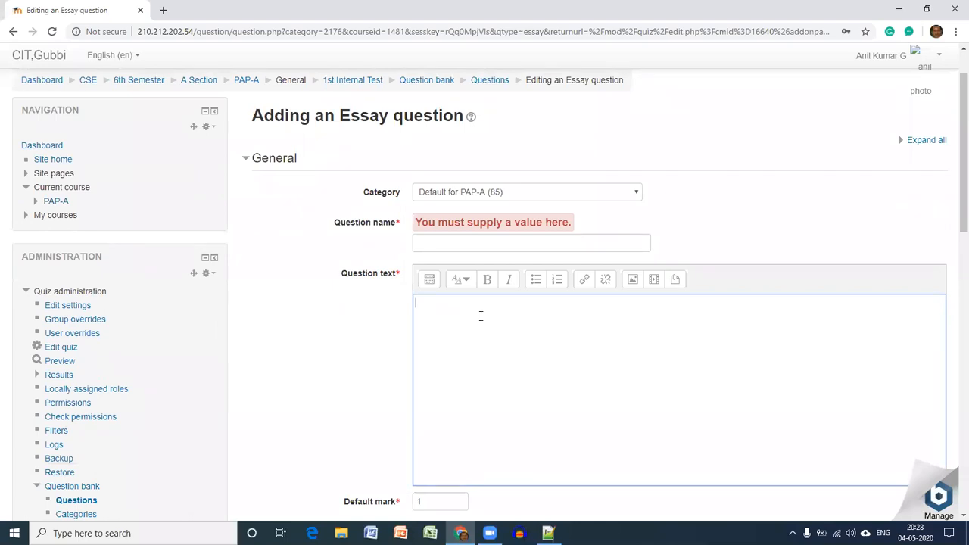
{"action": "type", "text": "explain the follwoi"}
{"action": "type", "text": "ng"}
{"action": "key", "text": "BackSpace"}
{"action": "key", "text": "BackSpace"}
{"action": "key", "text": "BackSpace"}
{"action": "key", "text": "BackSpace"}
{"action": "key", "text": "BackSpace"}
{"action": "key", "text": "BackSpace"}
{"action": "key", "text": "BackSpace"}
{"action": "key", "text": "BackSpace"}
{"action": "key", "text": "BackSpace"}
{"action": "type", "text": "ollw"}
{"action": "key", "text": "BackSpace"}
{"action": "type", "text": "owing diagram"}
{"action": "left_click", "coordinate": [280, 343]}
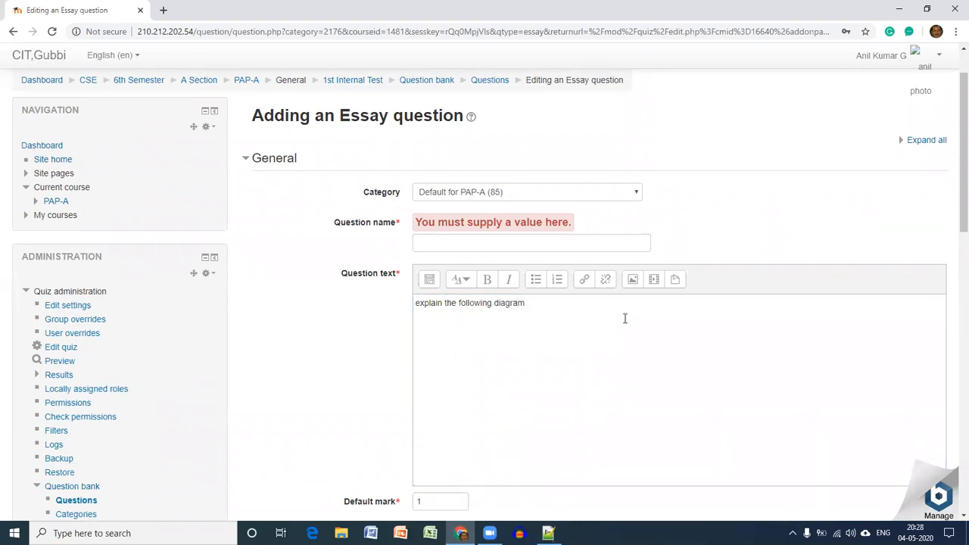
Step: Upload the picture _p9RKq9h_400x400 from the Desktop folder as an image for the essay's question text
{"action": "left_click", "coordinate": [632, 282]}
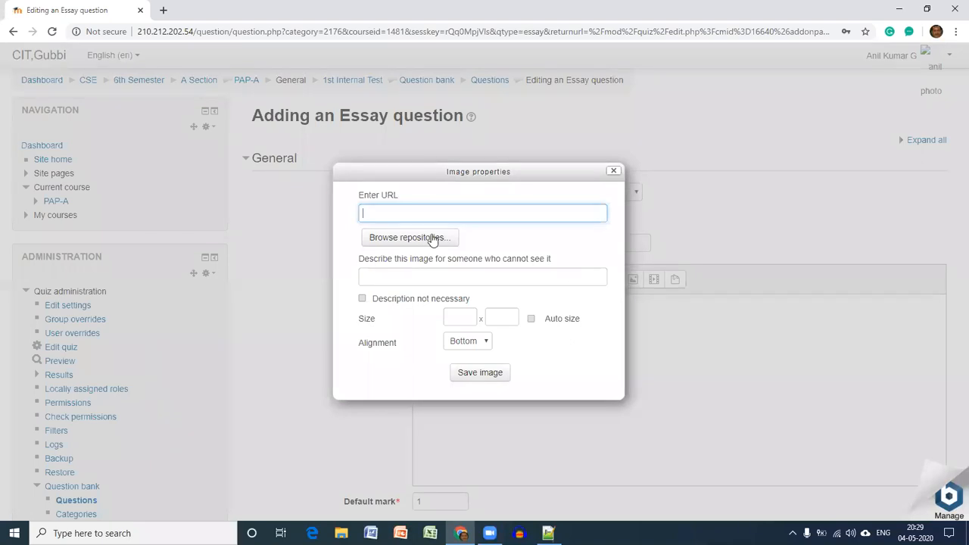
{"action": "left_click", "coordinate": [433, 240]}
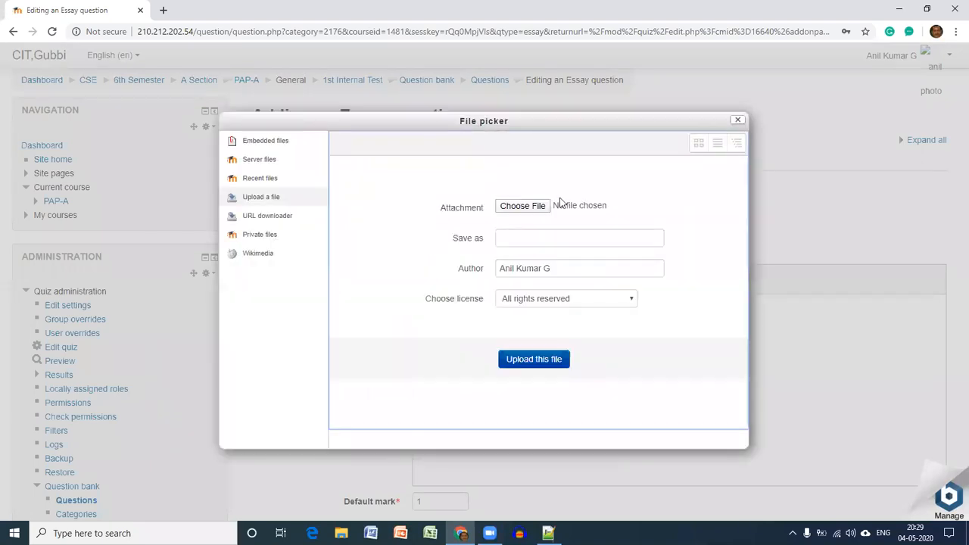
{"action": "left_click", "coordinate": [546, 206]}
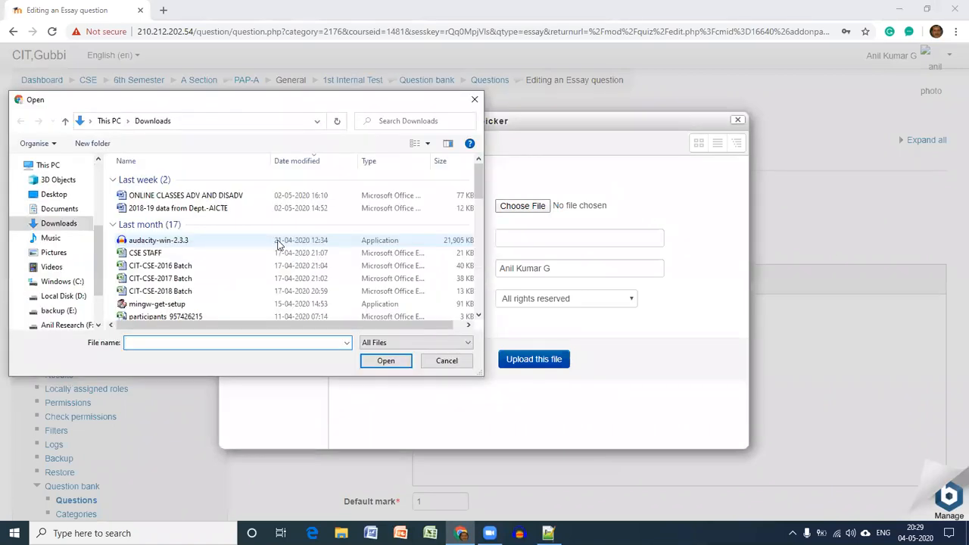
{"action": "left_click_drag", "start_coordinate": [490, 184], "coordinate": [485, 319]}
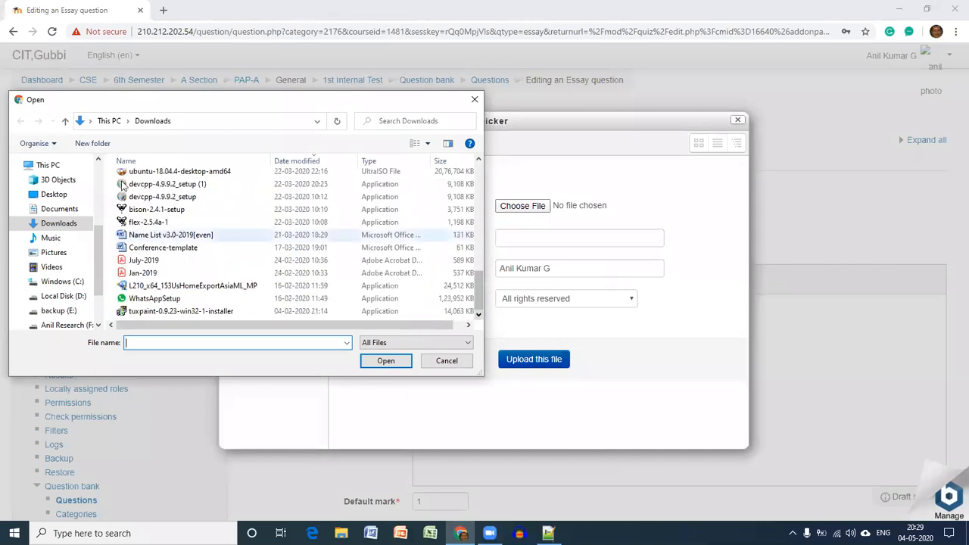
{"action": "left_click", "coordinate": [86, 200]}
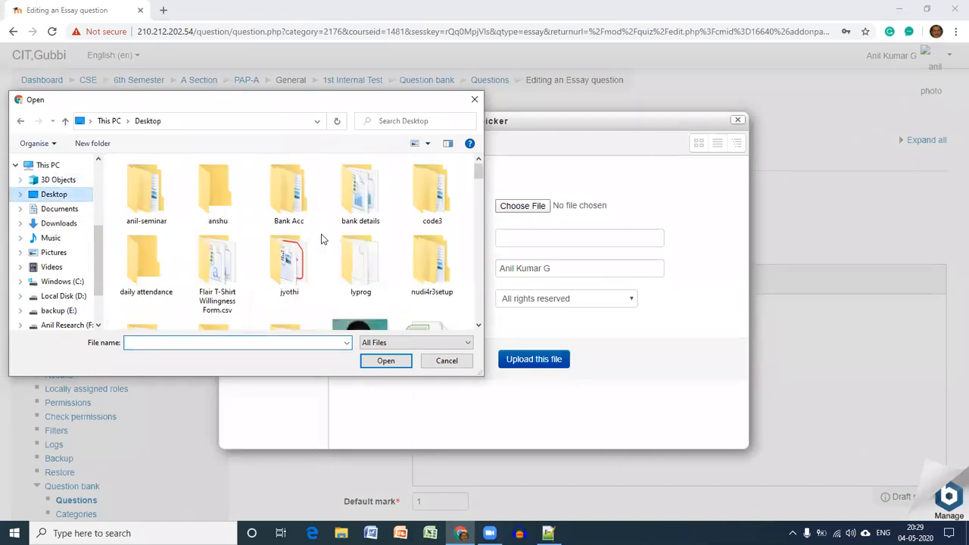
{"action": "mouse_move", "coordinate": [480, 178]}
{"action": "left_mouse_down"}
{"action": "mouse_move", "coordinate": [482, 200]}
{"action": "mouse_move", "coordinate": [480, 180]}
{"action": "left_mouse_up"}
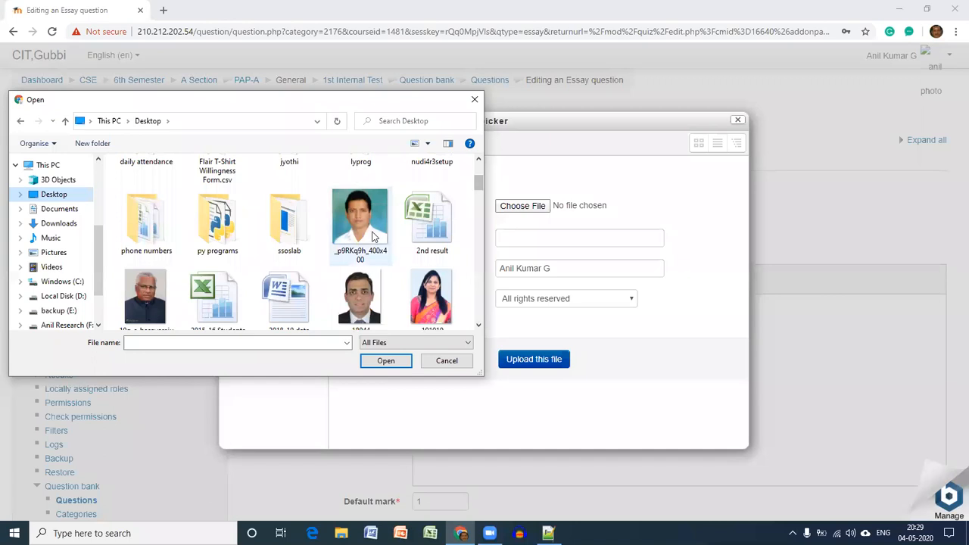
{"action": "left_click", "coordinate": [374, 239]}
{"action": "left_click", "coordinate": [383, 362]}
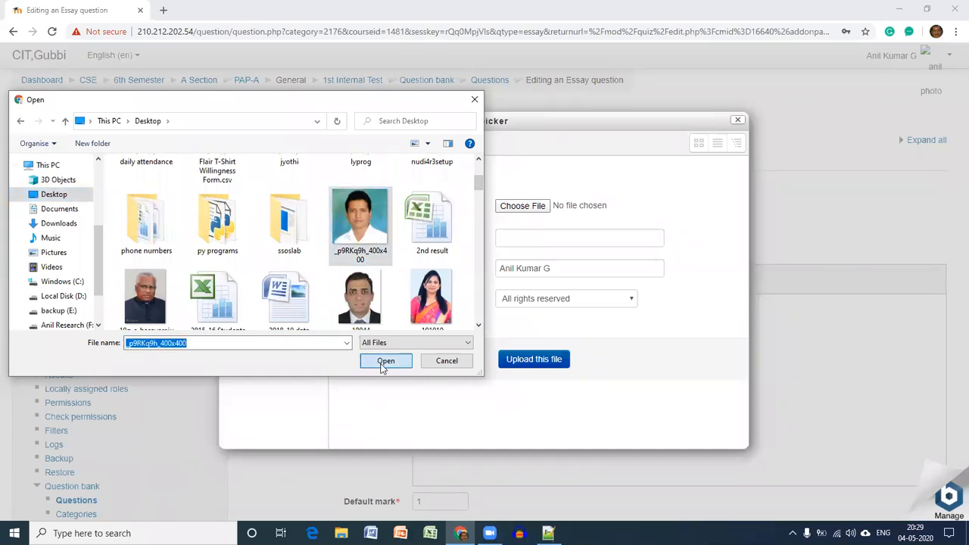
{"action": "left_click", "coordinate": [534, 359]}
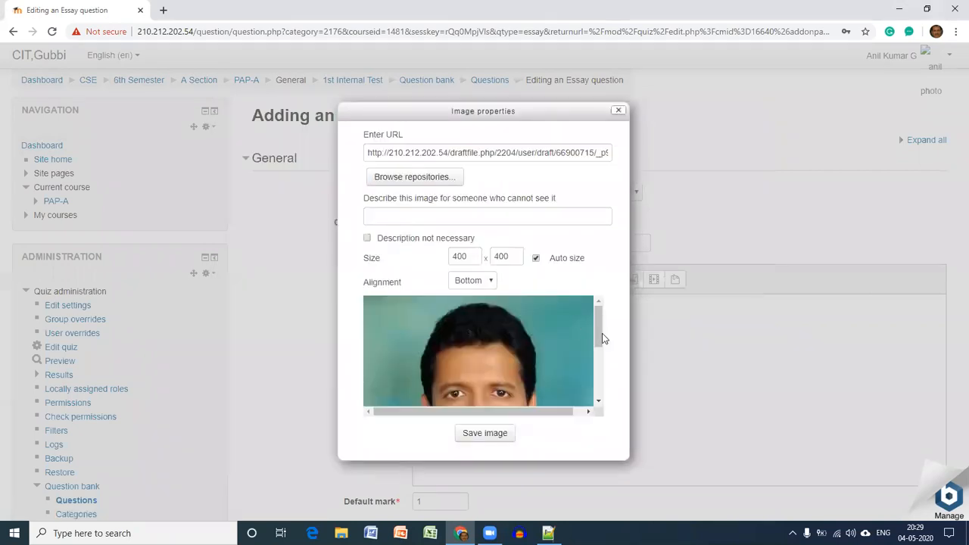
Step: Mark the image description as not necessary, insert the picture into the question text and check its placement
{"action": "left_click", "coordinate": [500, 432]}
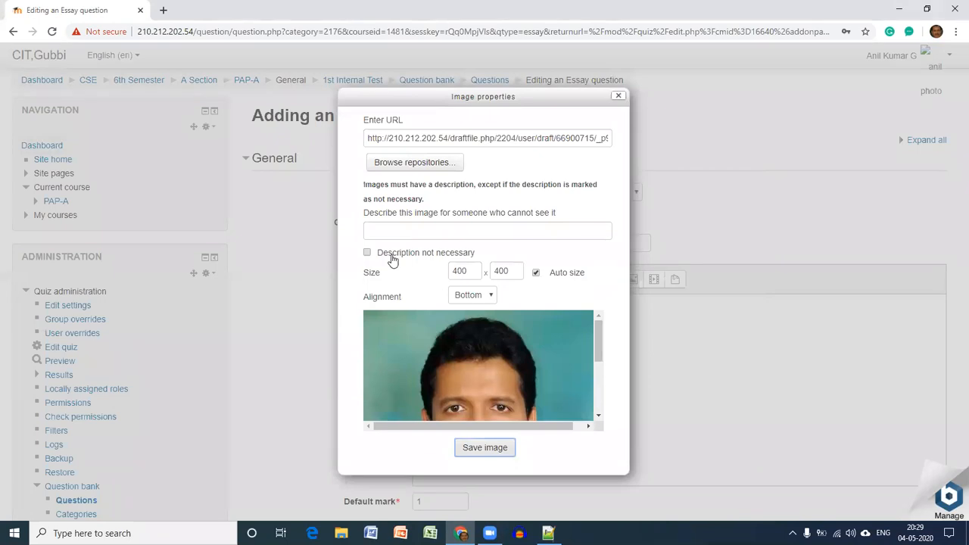
{"action": "left_click", "coordinate": [391, 256]}
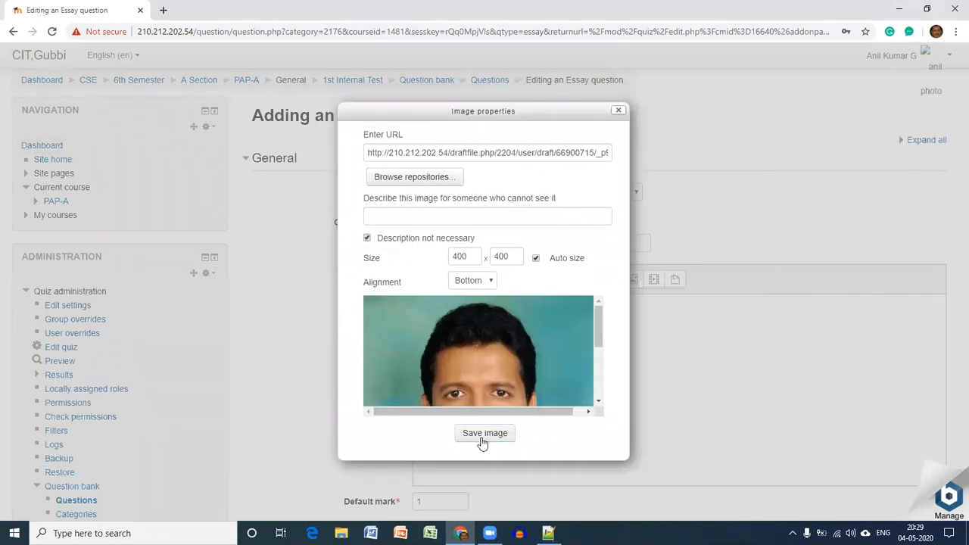
{"action": "left_click", "coordinate": [482, 434]}
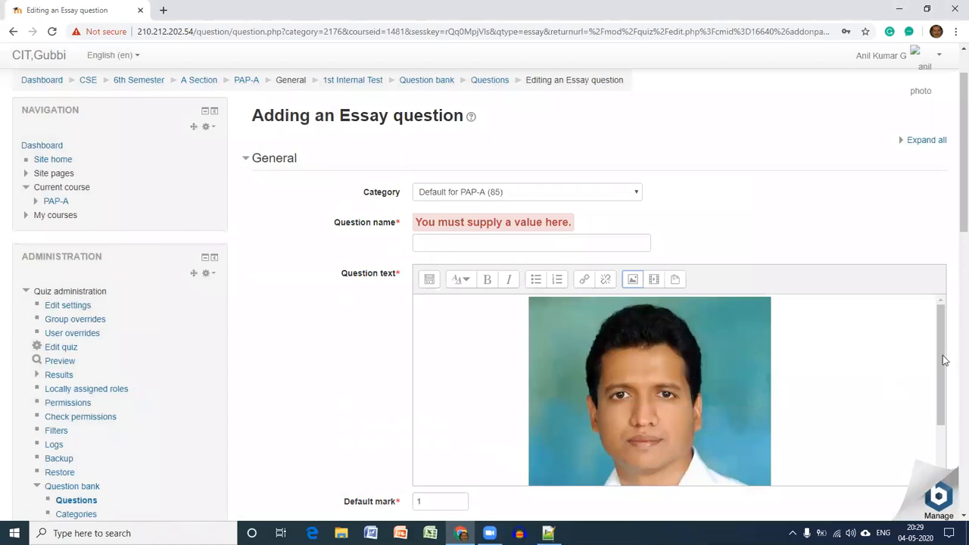
{"action": "left_click_drag", "start_coordinate": [945, 384], "coordinate": [951, 423]}
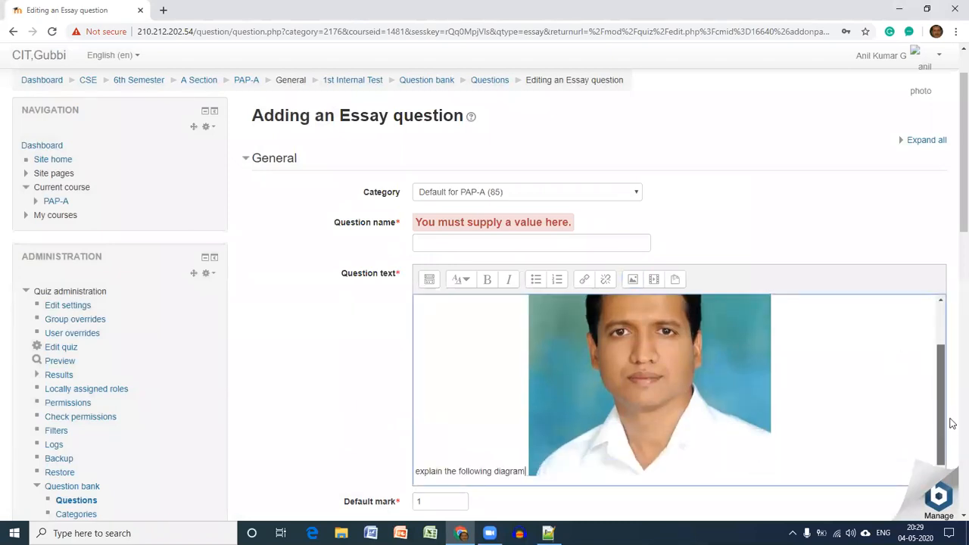
{"action": "scroll", "coordinate": [755, 454], "scroll_direction": "up", "scroll_amount": 3}
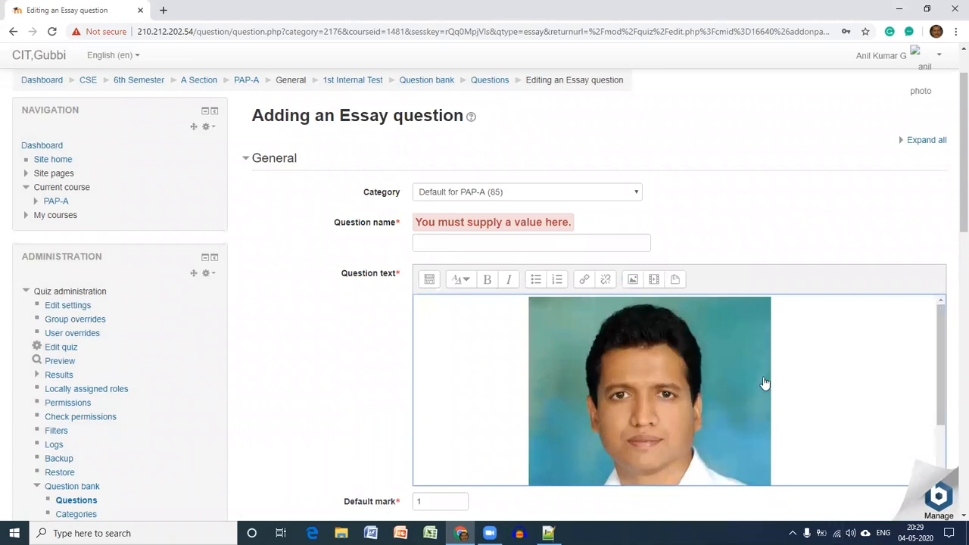
{"action": "mouse_move", "coordinate": [944, 359]}
{"action": "left_mouse_down"}
{"action": "mouse_move", "coordinate": [944, 395]}
{"action": "mouse_move", "coordinate": [939, 353]}
{"action": "left_mouse_up"}
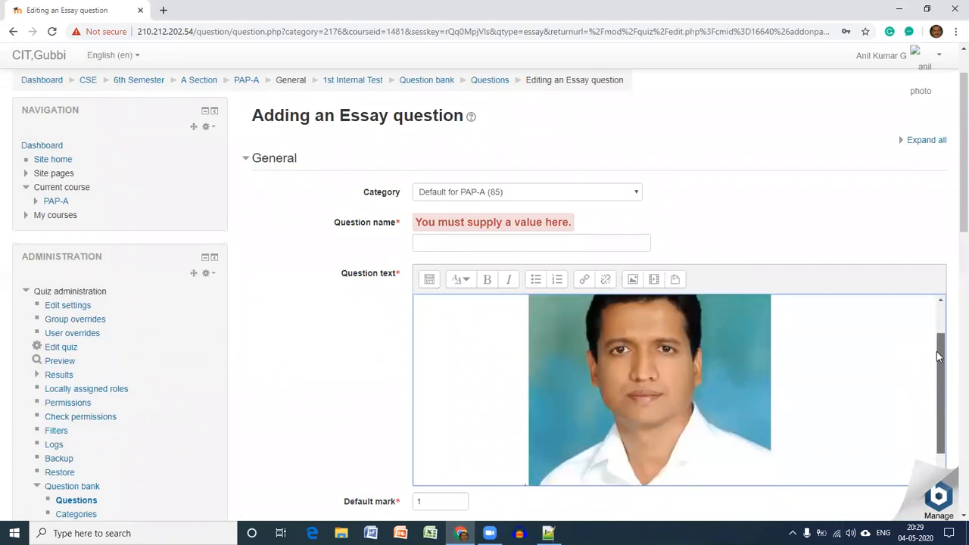
Step: Abandon the unnamed essay question without saving and return to the quiz's question list for editing
{"action": "left_click", "coordinate": [501, 242]}
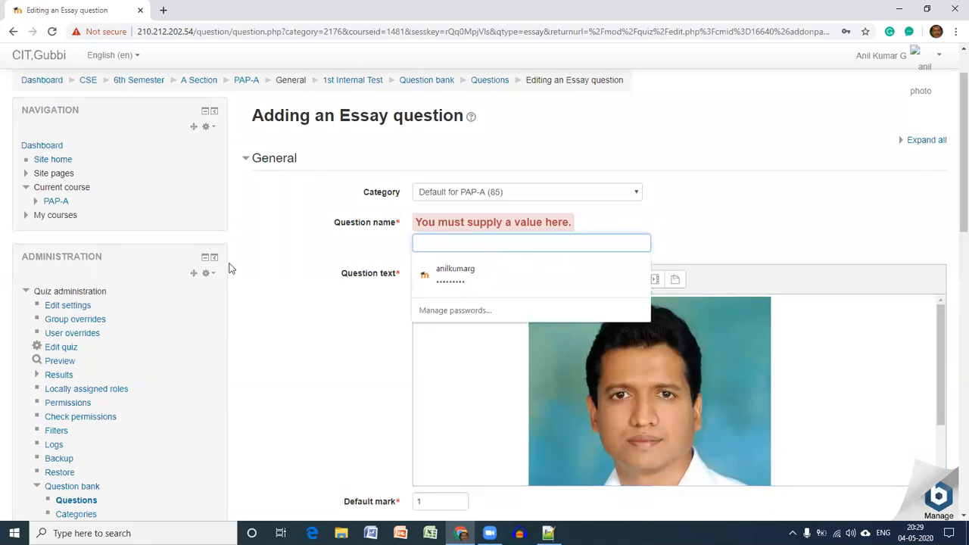
{"action": "left_click", "coordinate": [477, 357]}
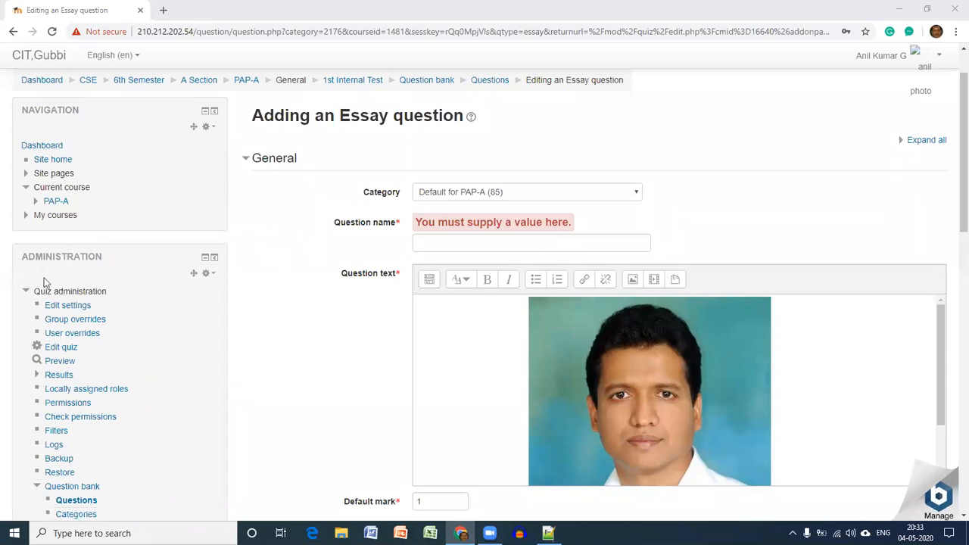
{"action": "left_click", "coordinate": [58, 349]}
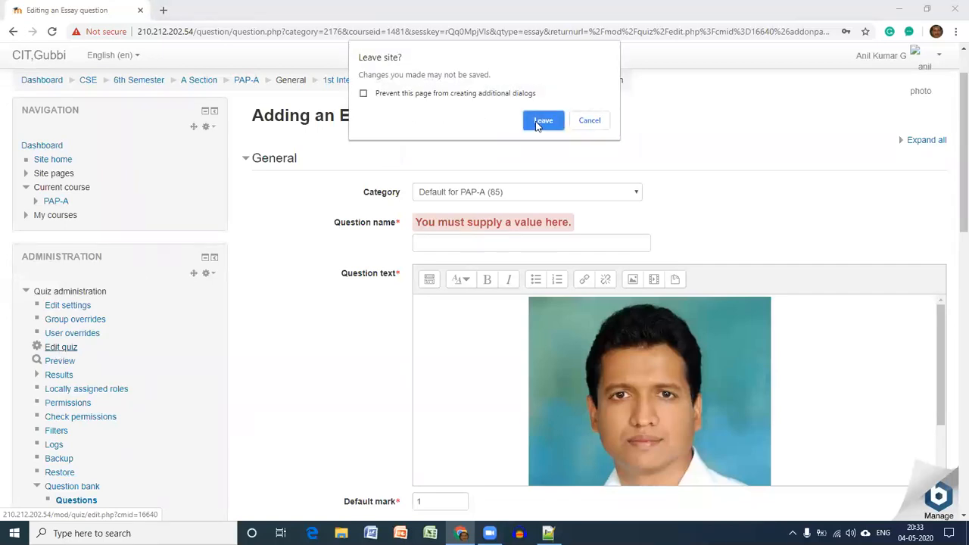
{"action": "left_click", "coordinate": [541, 121]}
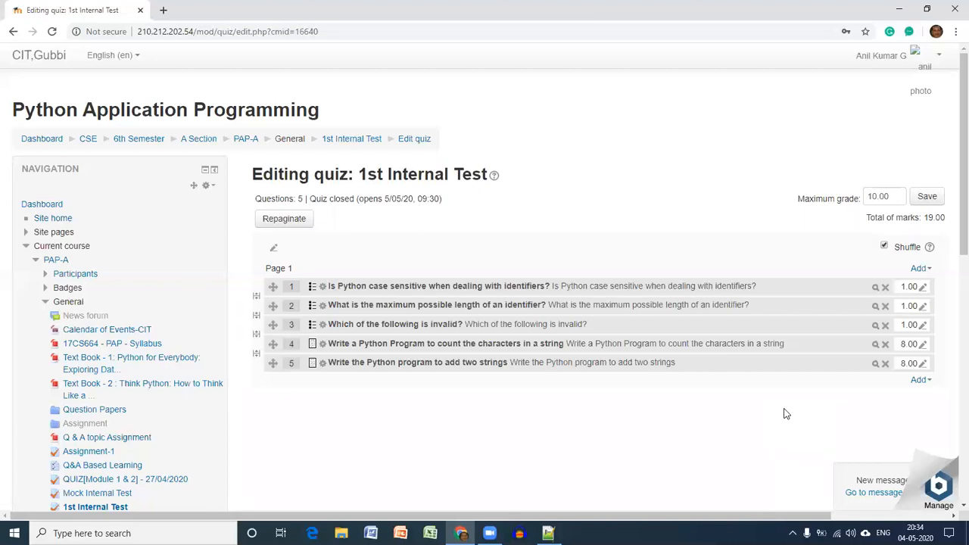
Step: Look through the question types offered for a new question at the end of the quiz, without adding one
{"action": "left_click", "coordinate": [920, 380]}
{"action": "left_click", "coordinate": [907, 333]}
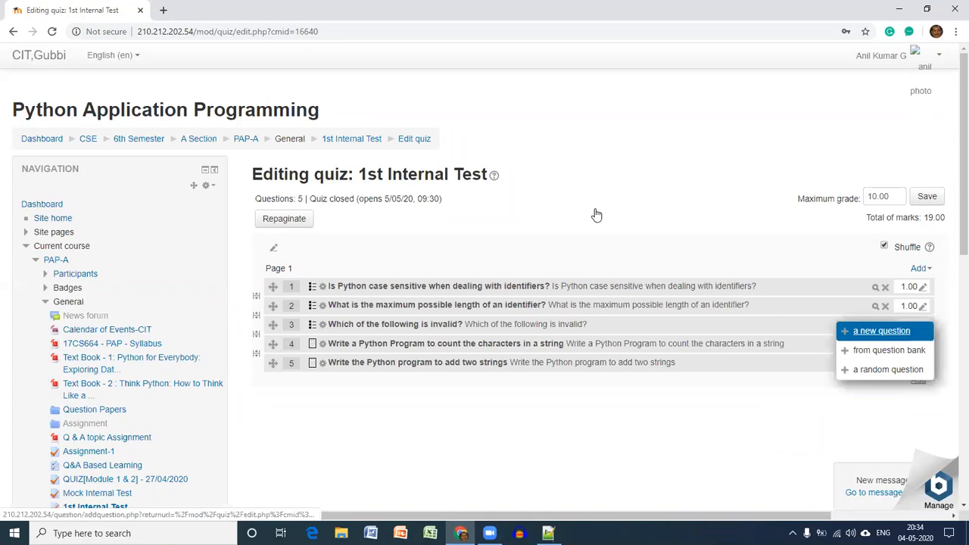
{"action": "left_click_drag", "start_coordinate": [462, 184], "coordinate": [428, 166]}
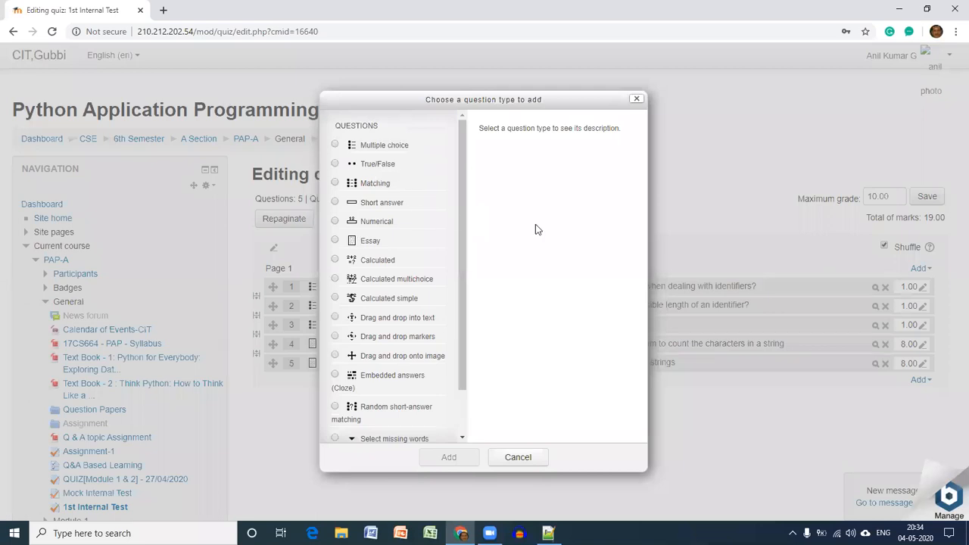
{"action": "left_click_drag", "start_coordinate": [463, 225], "coordinate": [461, 375]}
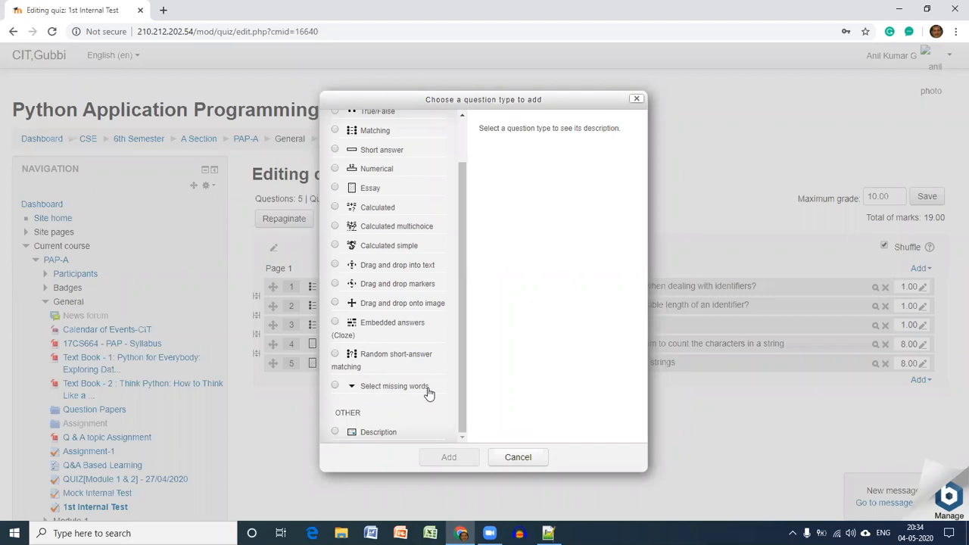
{"action": "left_click", "coordinate": [529, 463]}
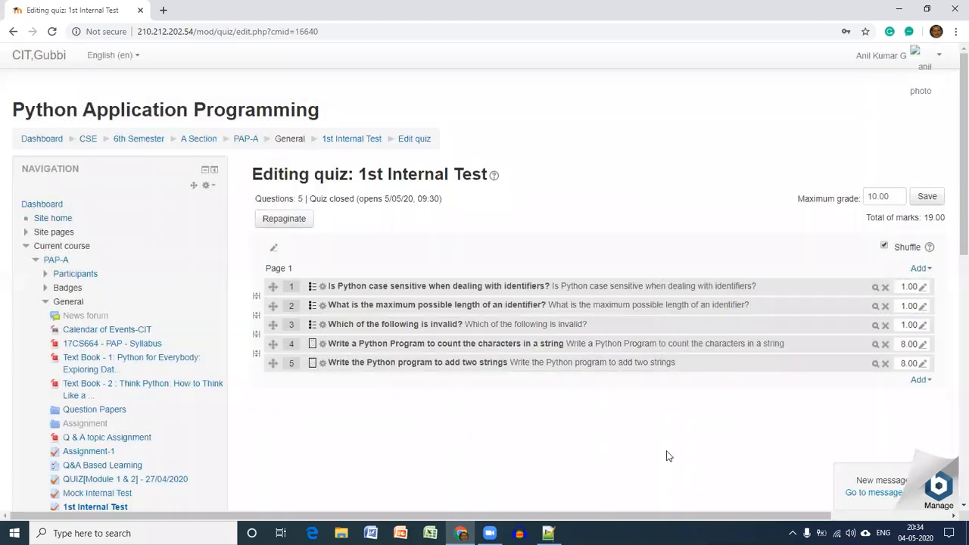
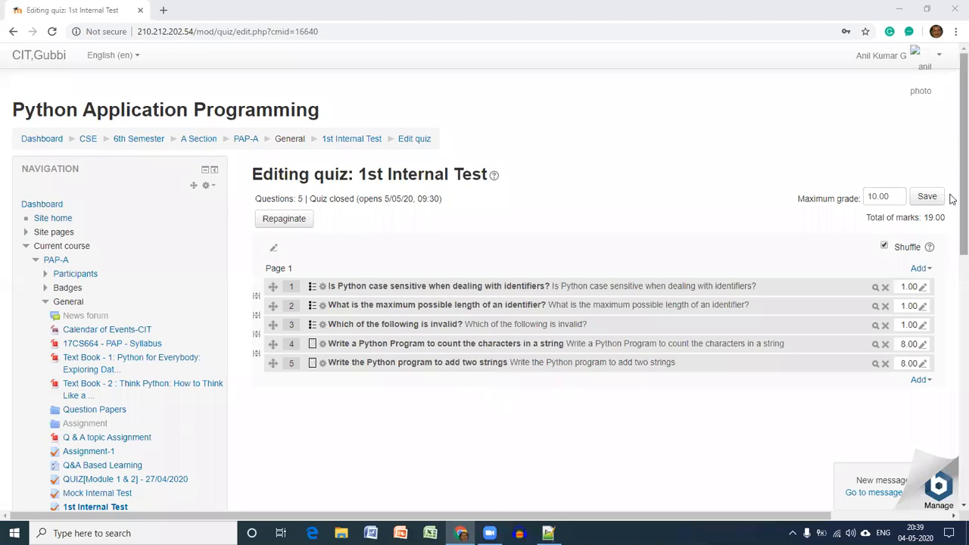
Step: Open the question bank from the quiz's administration options
{"action": "scroll", "coordinate": [951, 199], "scroll_direction": "down", "scroll_amount": 4}
{"action": "scroll", "coordinate": [952, 278], "scroll_direction": "down", "scroll_amount": 2}
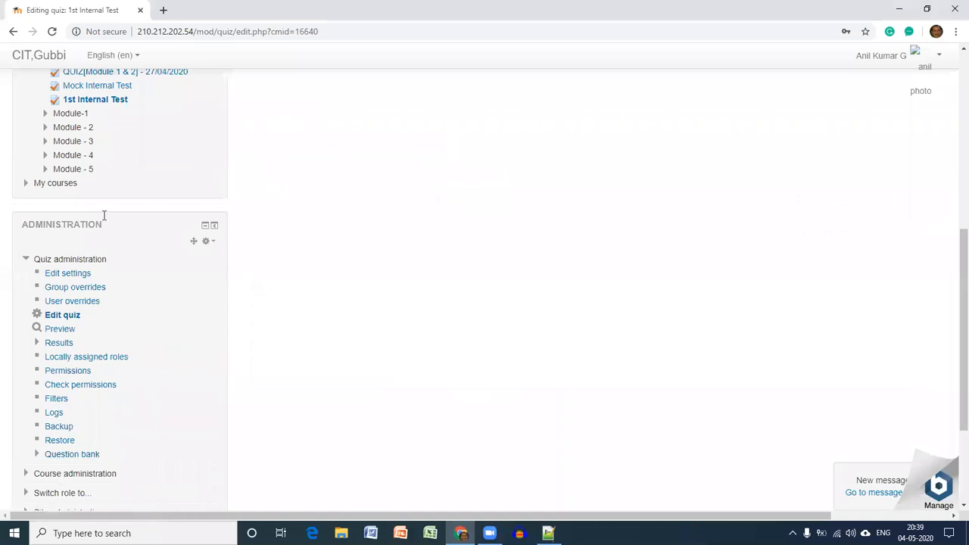
{"action": "left_click", "coordinate": [61, 457]}
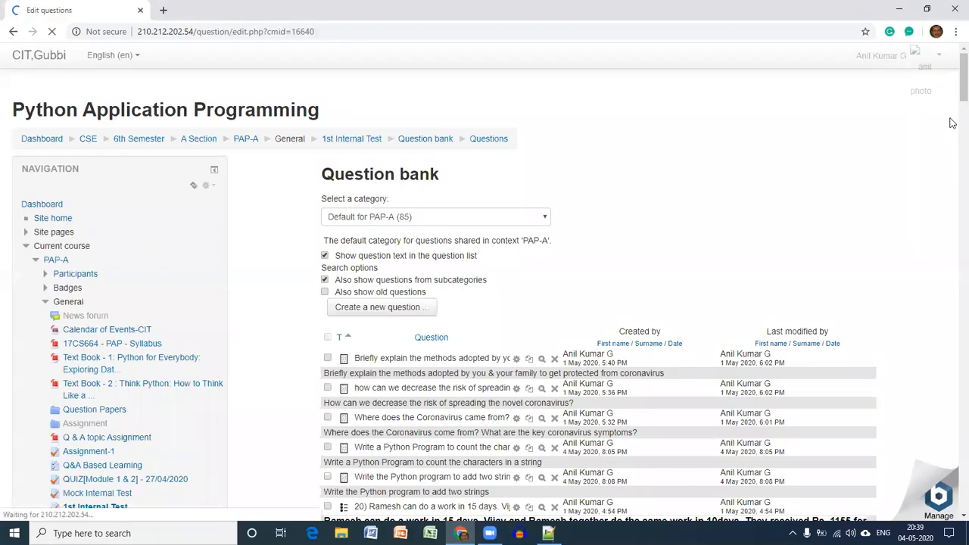
Step: Examine the questions stored in the question bank's Default for PAP-A category, including their question text
{"action": "scroll", "coordinate": [952, 155], "scroll_direction": "down", "scroll_amount": 8}
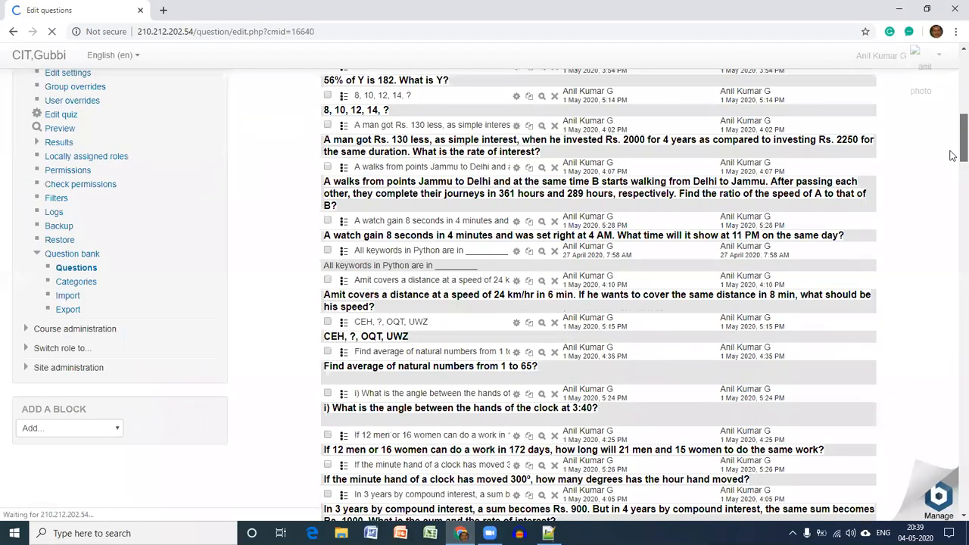
{"action": "scroll", "coordinate": [952, 231], "scroll_direction": "down", "scroll_amount": 5}
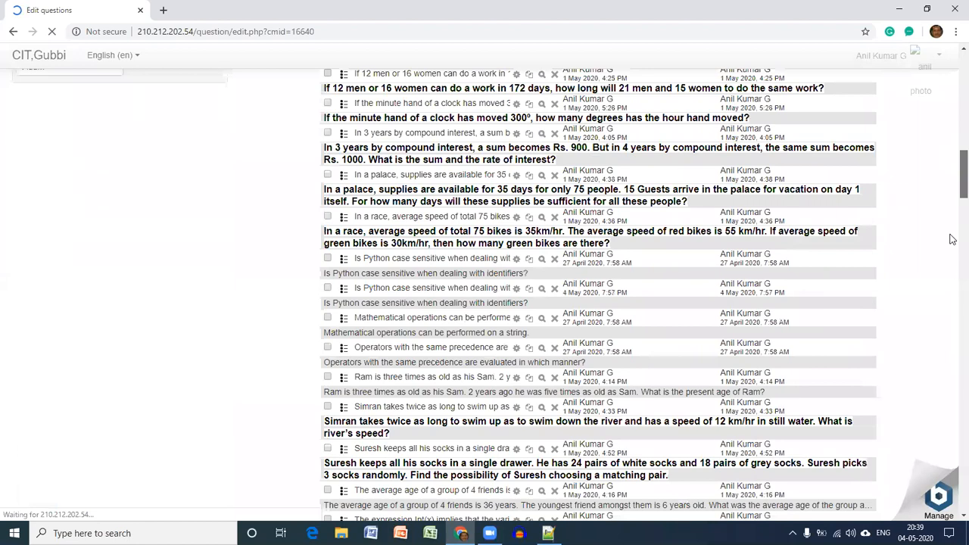
{"action": "scroll", "coordinate": [952, 250], "scroll_direction": "down", "scroll_amount": 15}
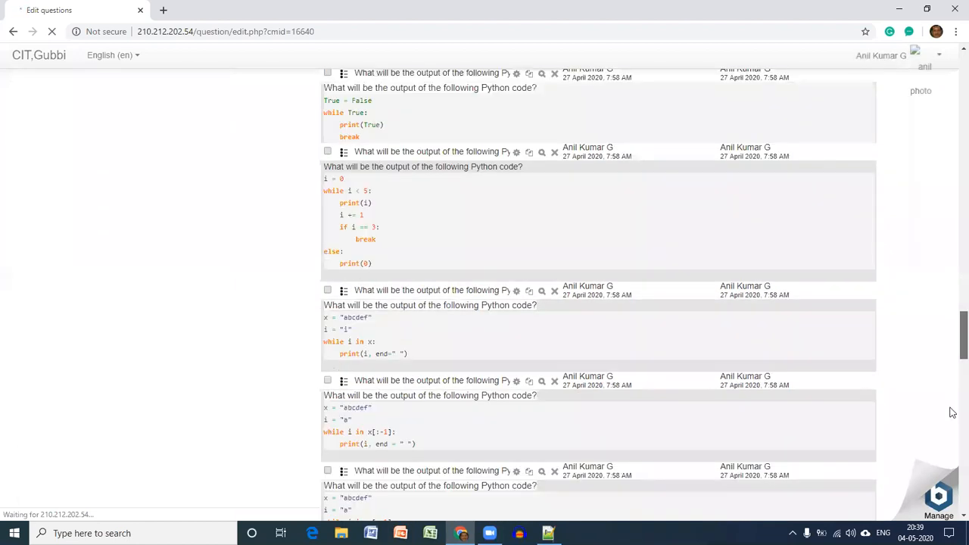
{"action": "scroll", "coordinate": [950, 379], "scroll_direction": "up", "scroll_amount": 3}
{"action": "scroll", "coordinate": [951, 136], "scroll_direction": "up", "scroll_amount": 10}
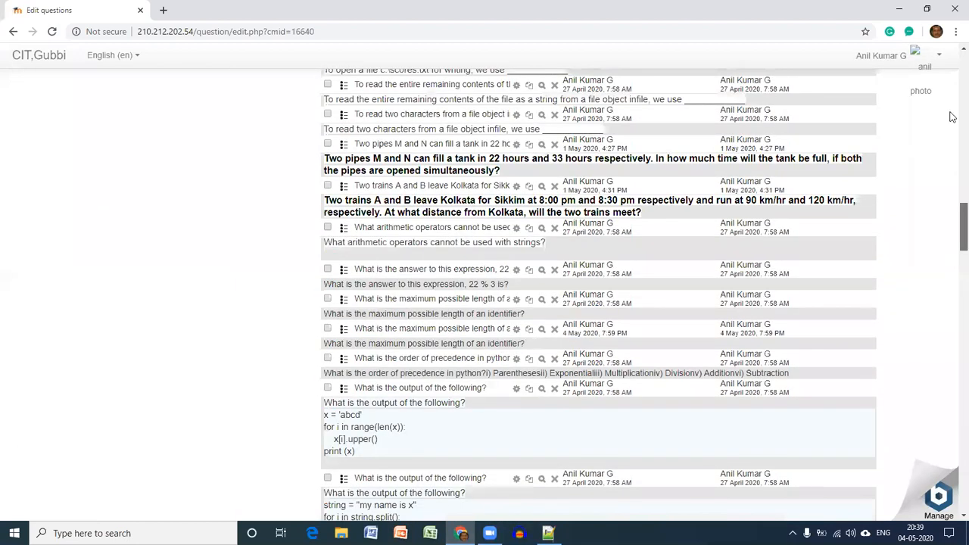
{"action": "scroll", "coordinate": [951, 117], "scroll_direction": "up", "scroll_amount": 10}
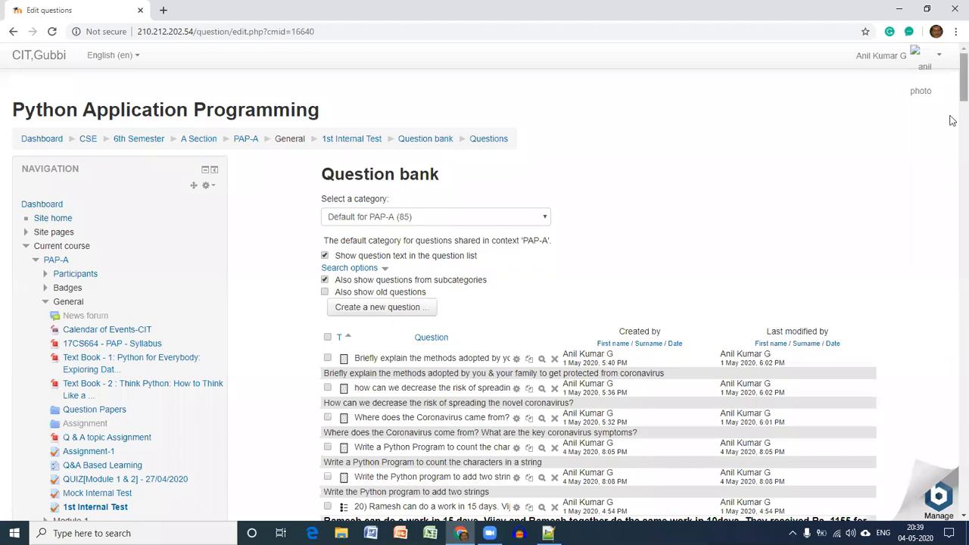
{"action": "scroll", "coordinate": [951, 121], "scroll_direction": "down", "scroll_amount": 2}
{"action": "scroll", "coordinate": [951, 121], "scroll_direction": "down", "scroll_amount": 1}
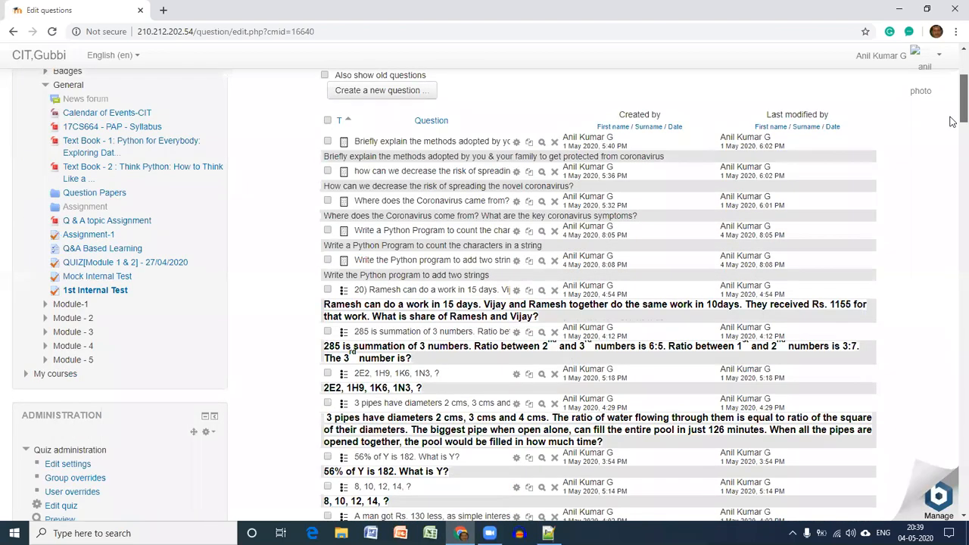
{"action": "scroll", "coordinate": [951, 171], "scroll_direction": "down", "scroll_amount": 5}
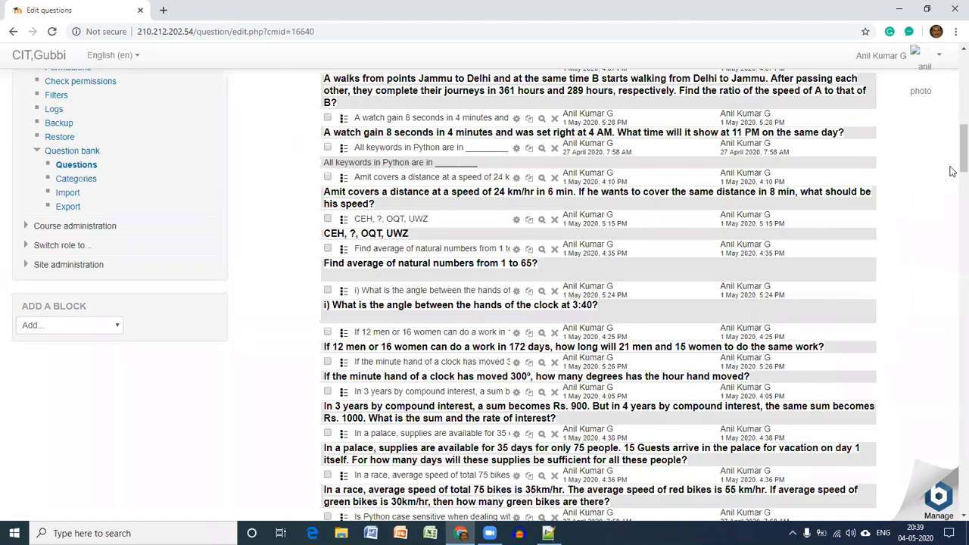
{"action": "scroll", "coordinate": [951, 155], "scroll_direction": "up", "scroll_amount": 4}
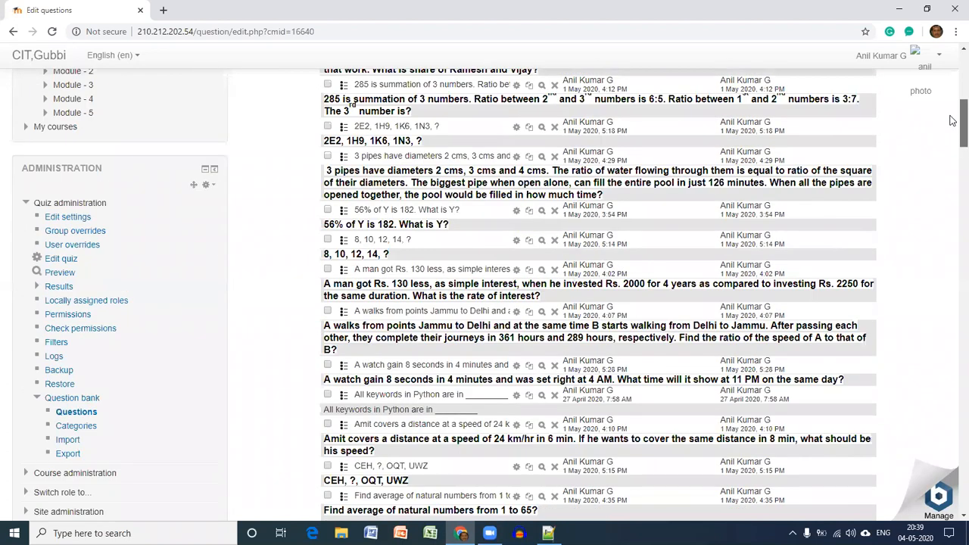
{"action": "scroll", "coordinate": [951, 120], "scroll_direction": "up", "scroll_amount": 3}
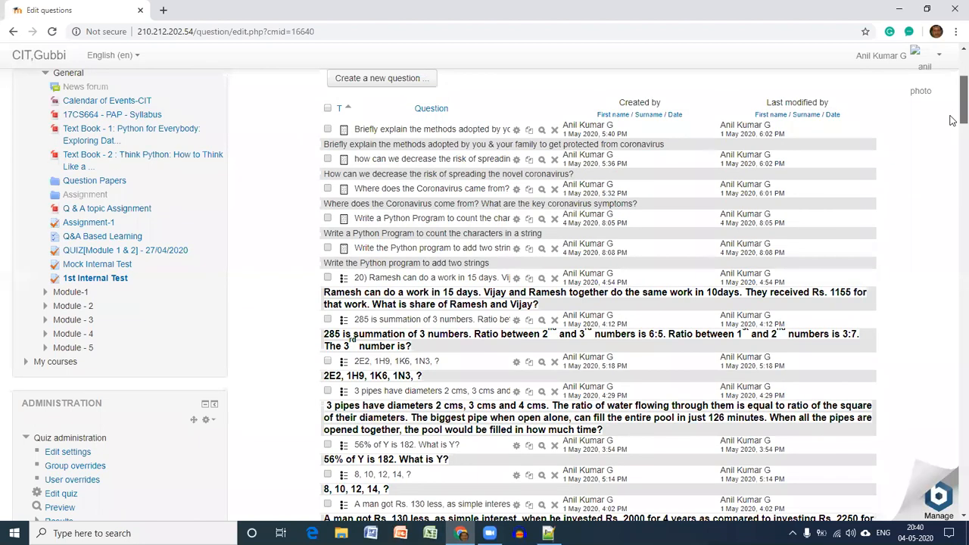
{"action": "scroll", "coordinate": [952, 181], "scroll_direction": "down", "scroll_amount": 10}
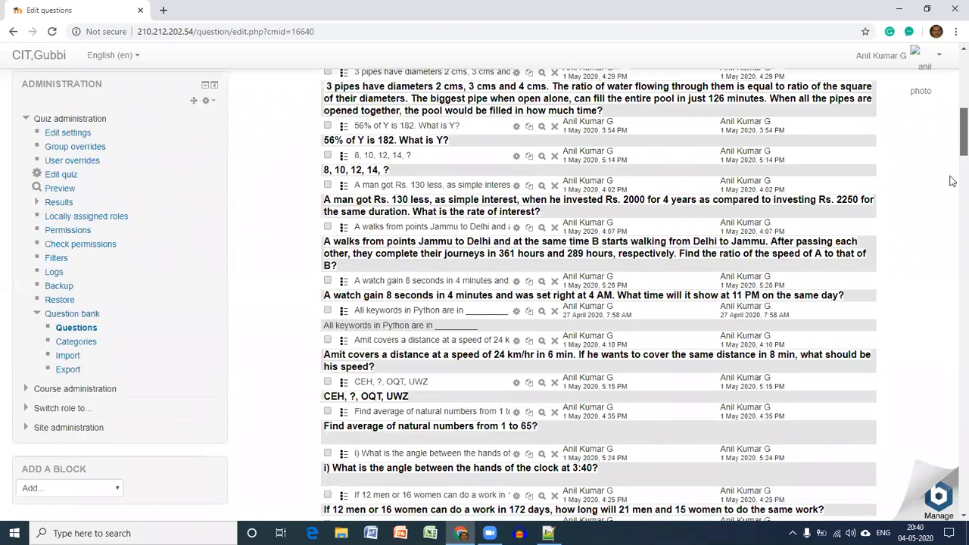
Step: Export the questions of the question bank's Default for PAP-A category to a file in Moodle XML format
{"action": "scroll", "coordinate": [951, 115], "scroll_direction": "up", "scroll_amount": 2}
{"action": "scroll", "coordinate": [952, 115], "scroll_direction": "up", "scroll_amount": 5}
{"action": "scroll", "coordinate": [952, 129], "scroll_direction": "down", "scroll_amount": 6}
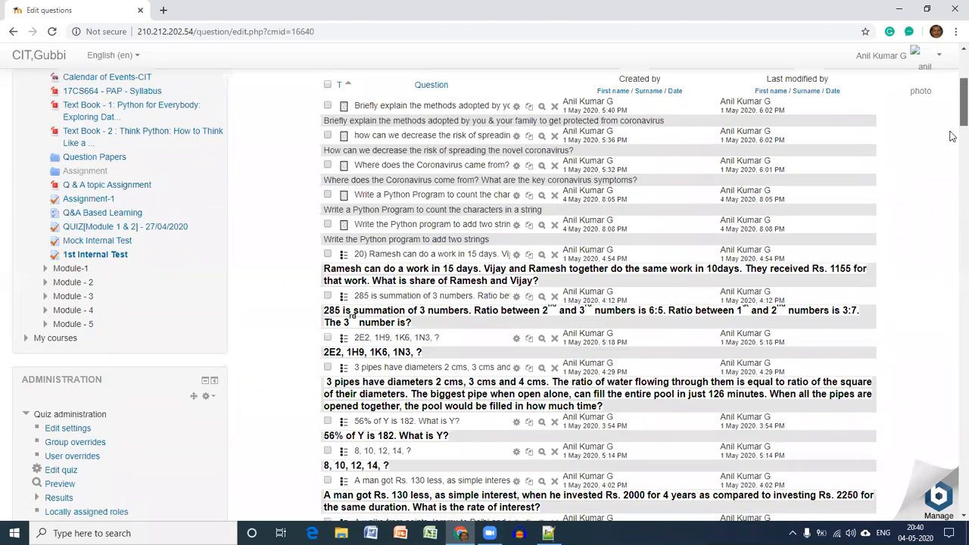
{"action": "scroll", "coordinate": [951, 155], "scroll_direction": "up", "scroll_amount": 10}
{"action": "scroll", "coordinate": [951, 156], "scroll_direction": "down", "scroll_amount": 14}
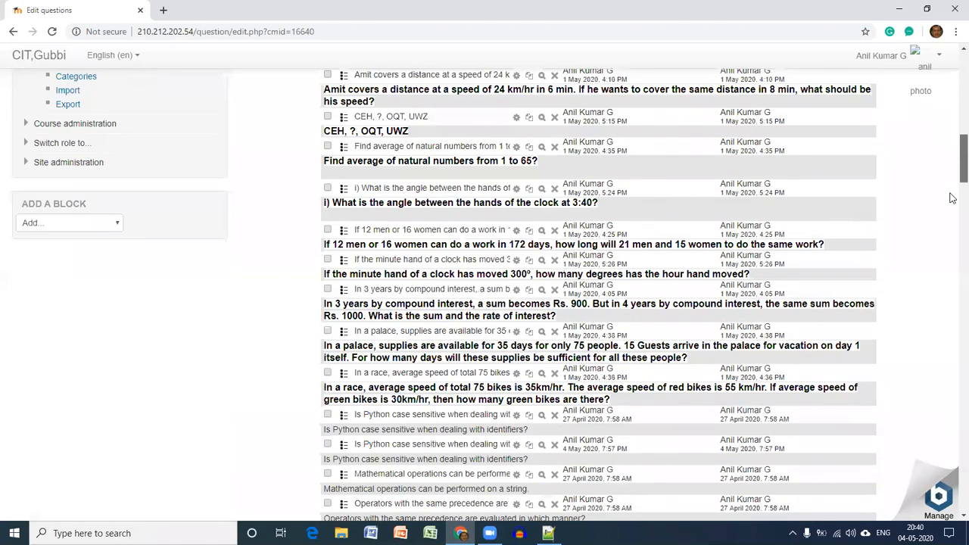
{"action": "scroll", "coordinate": [936, 140], "scroll_direction": "up", "scroll_amount": 4}
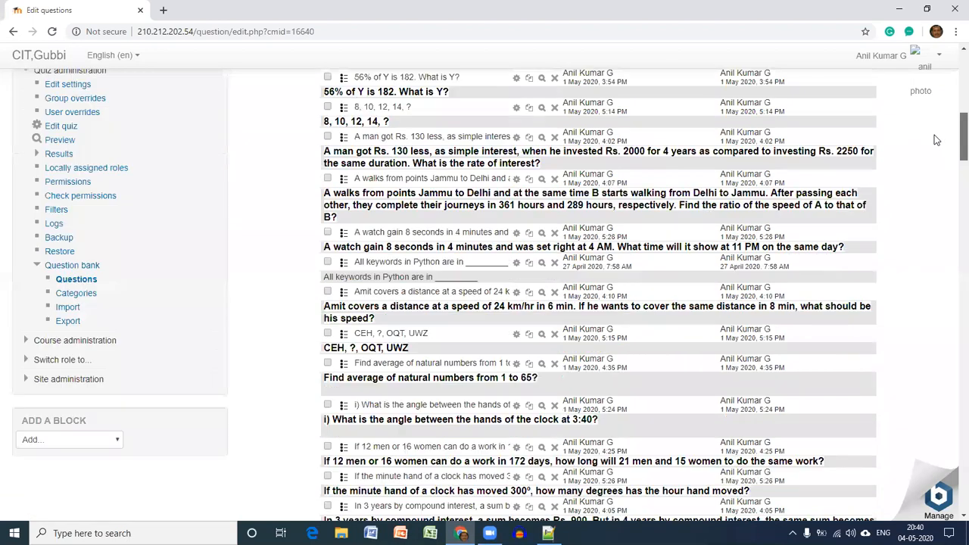
{"action": "left_click", "coordinate": [68, 322]}
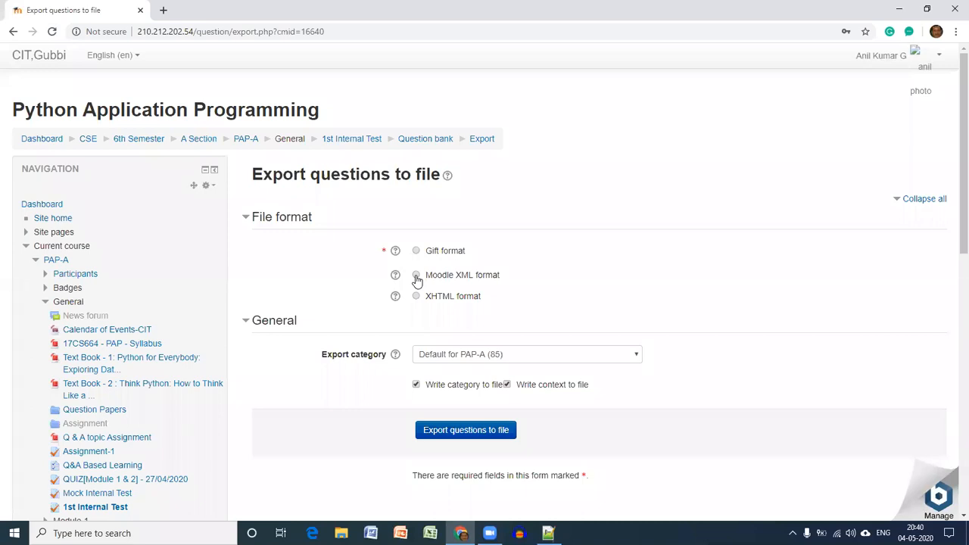
{"action": "left_click", "coordinate": [415, 276]}
{"action": "left_click", "coordinate": [463, 430]}
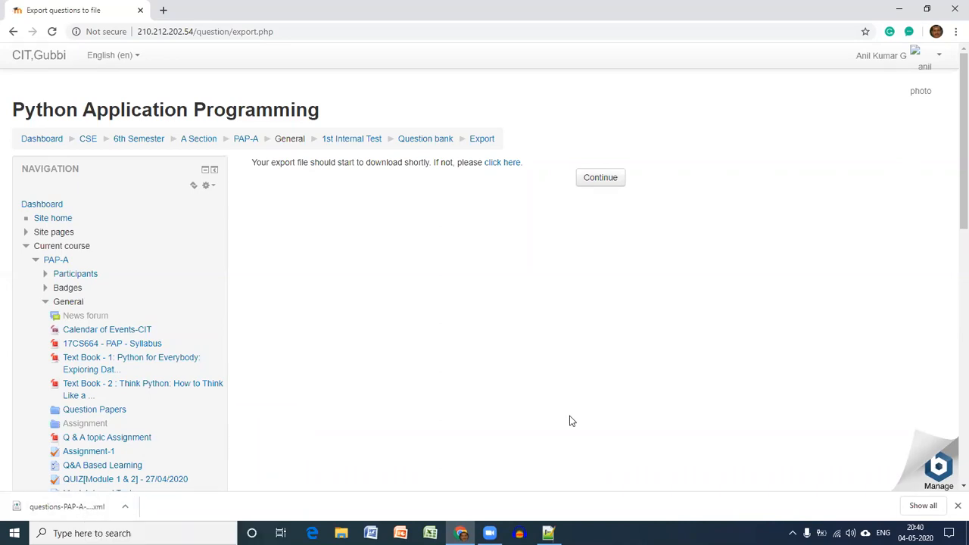
Step: Show the downloaded questions XML file in its Downloads folder, clear away the open windows, and return to the export page in the browser
{"action": "left_click", "coordinate": [924, 508]}
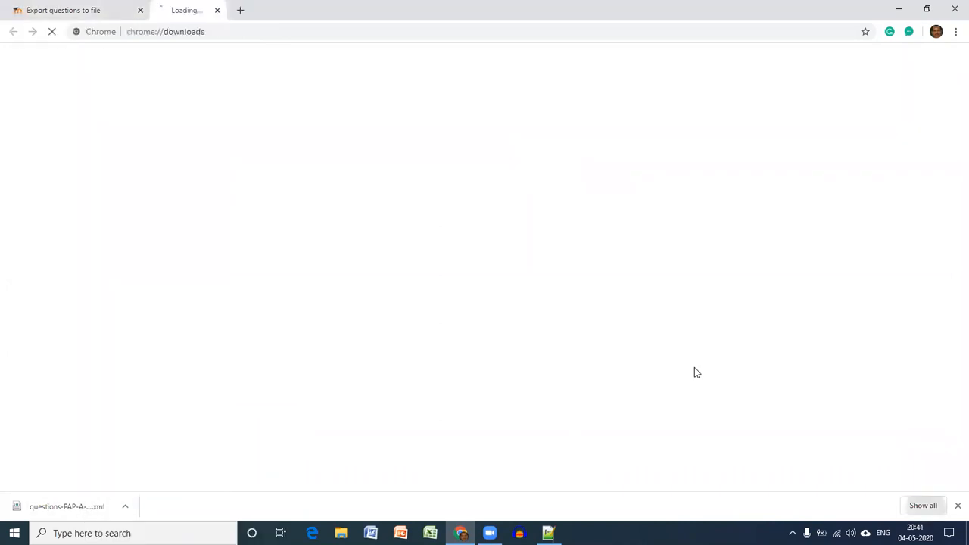
{"action": "left_click", "coordinate": [366, 184]}
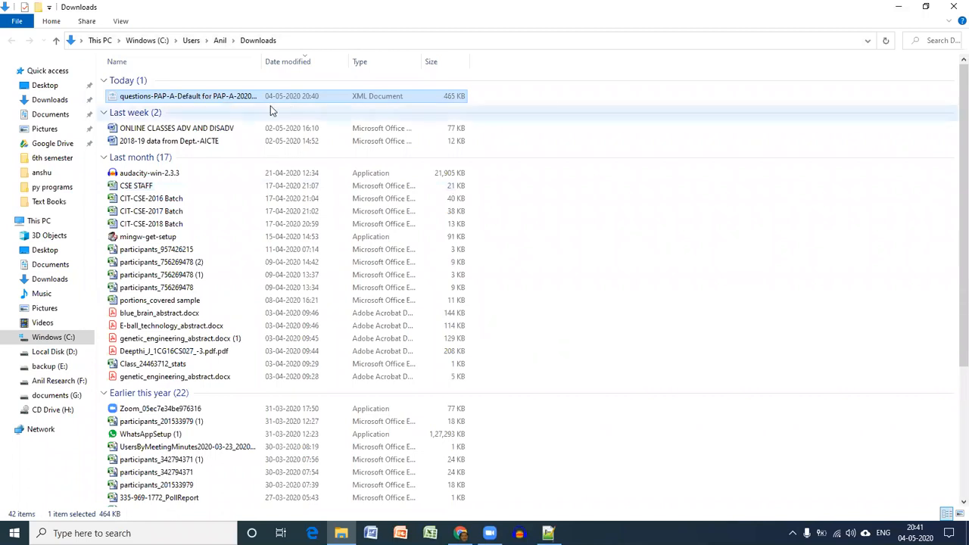
{"action": "left_click", "coordinate": [903, 10]}
{"action": "left_click", "coordinate": [903, 10]}
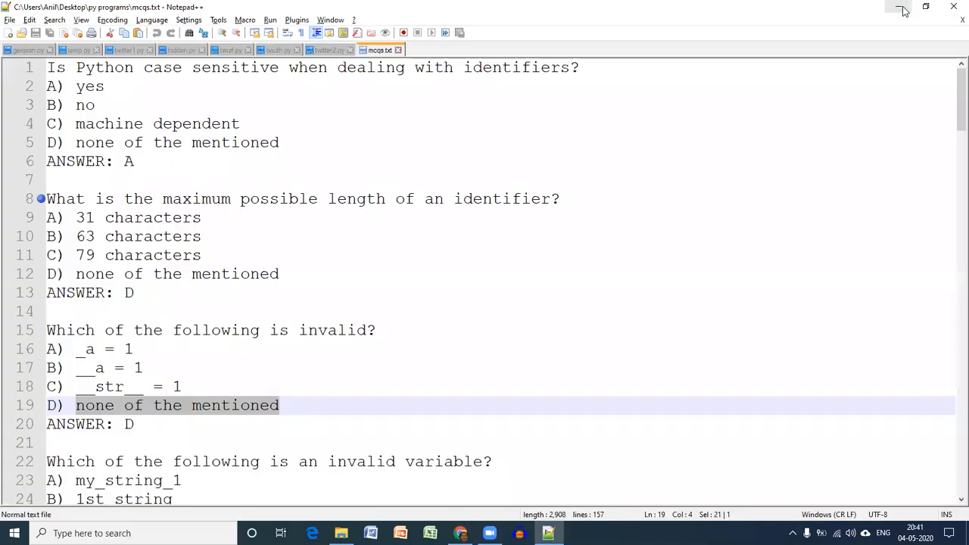
{"action": "left_click", "coordinate": [903, 9]}
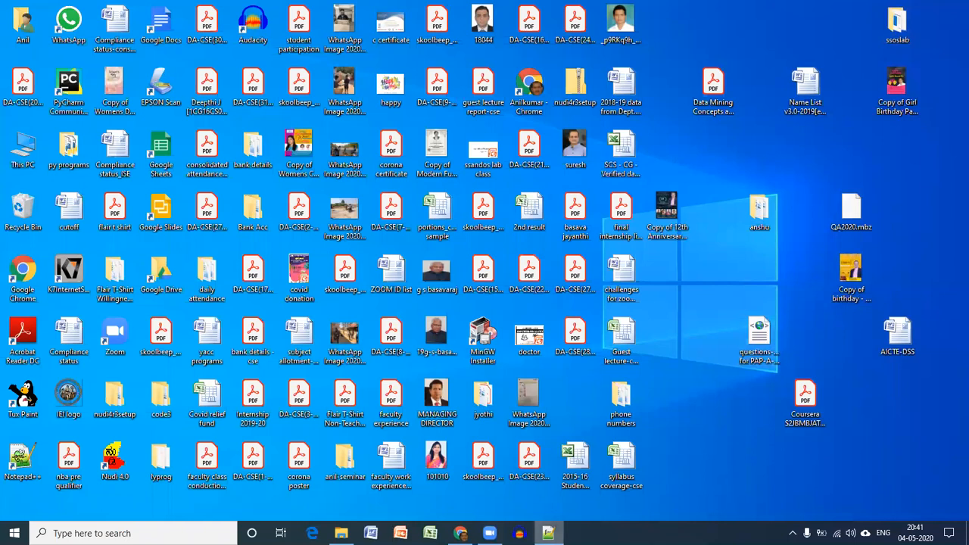
{"action": "left_click", "coordinate": [460, 533]}
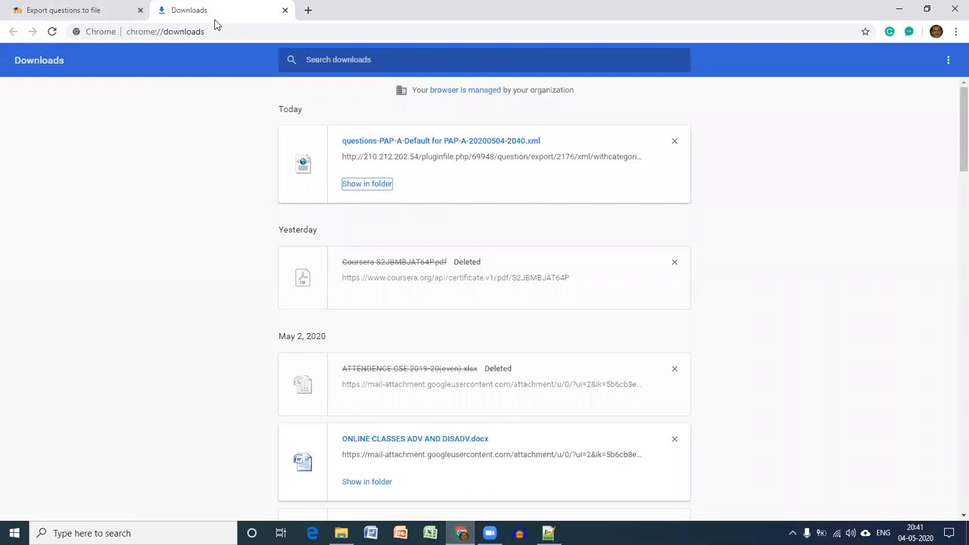
{"action": "left_click", "coordinate": [76, 10]}
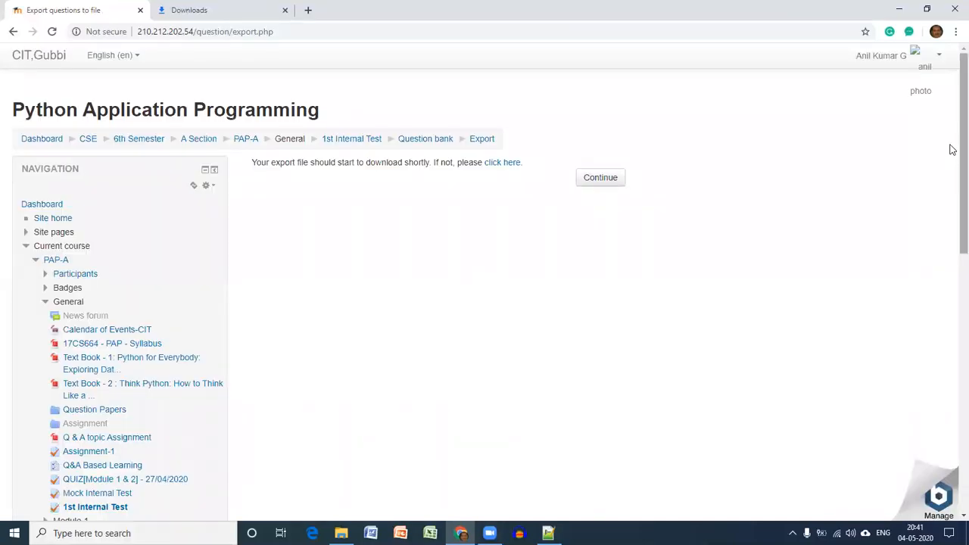
Step: Open the question bank's import form and select Moodle XML format as the file format
{"action": "scroll", "coordinate": [950, 276], "scroll_direction": "down", "scroll_amount": 2}
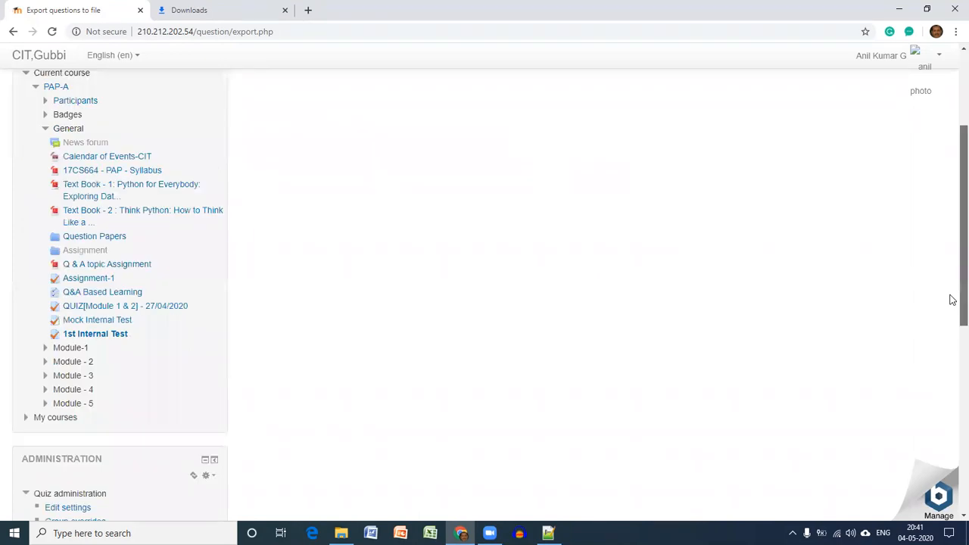
{"action": "scroll", "coordinate": [951, 350], "scroll_direction": "down", "scroll_amount": 4}
{"action": "scroll", "coordinate": [118, 452], "scroll_direction": "down", "scroll_amount": 1}
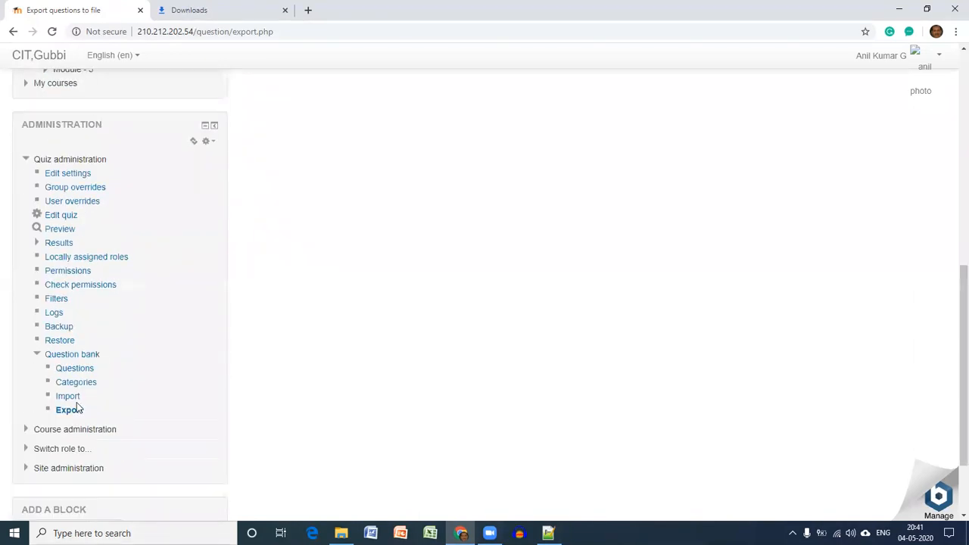
{"action": "left_click", "coordinate": [68, 396]}
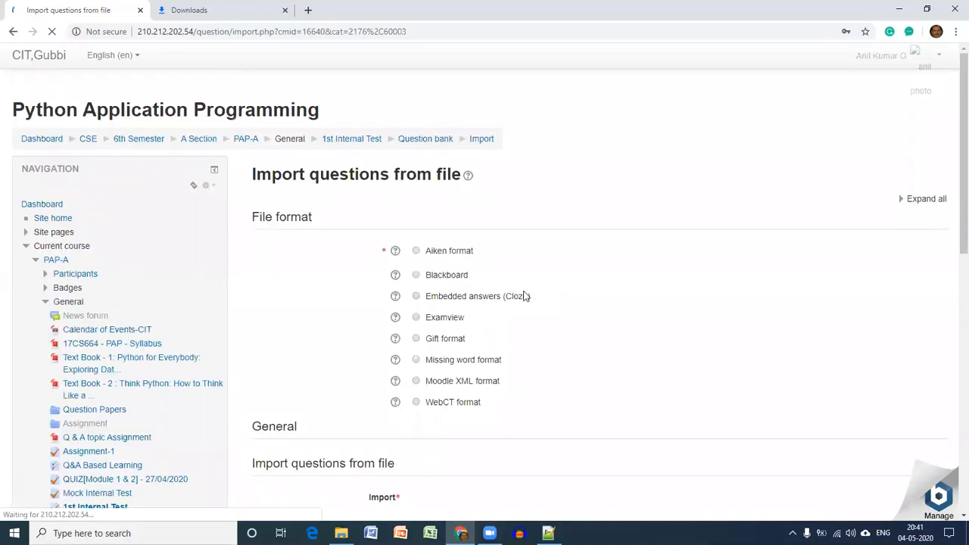
{"action": "left_click", "coordinate": [416, 382]}
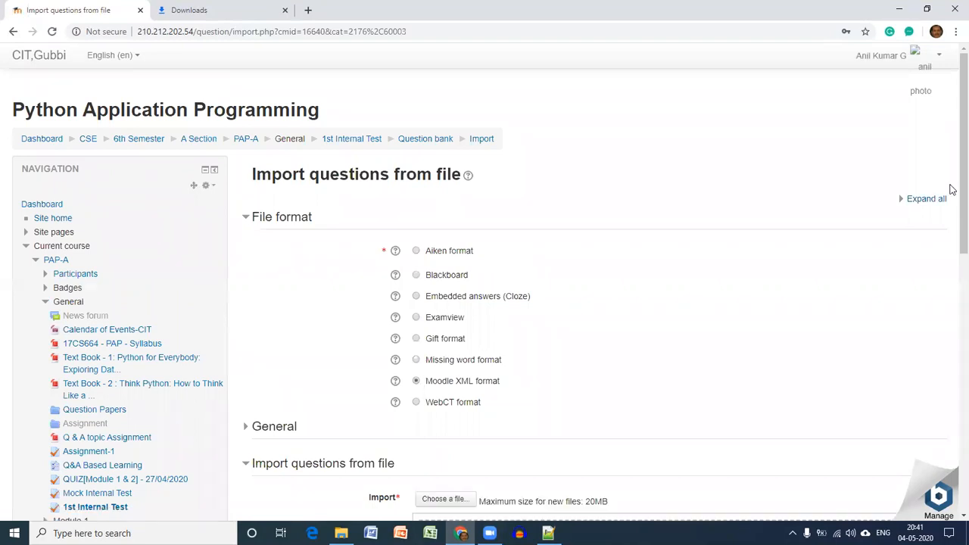
{"action": "scroll", "coordinate": [952, 189], "scroll_direction": "down", "scroll_amount": 2}
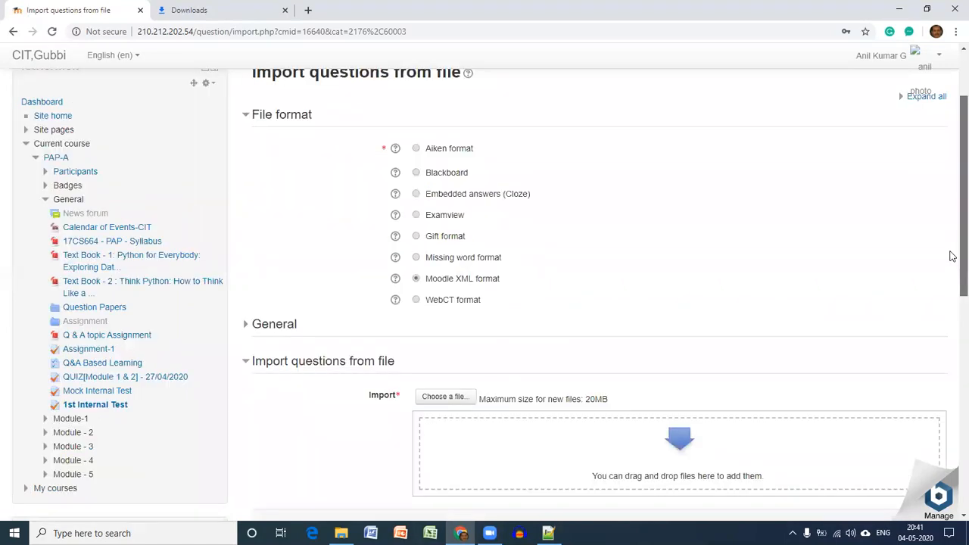
{"action": "scroll", "coordinate": [449, 346], "scroll_direction": "down", "scroll_amount": 1}
{"action": "left_click", "coordinate": [446, 338]}
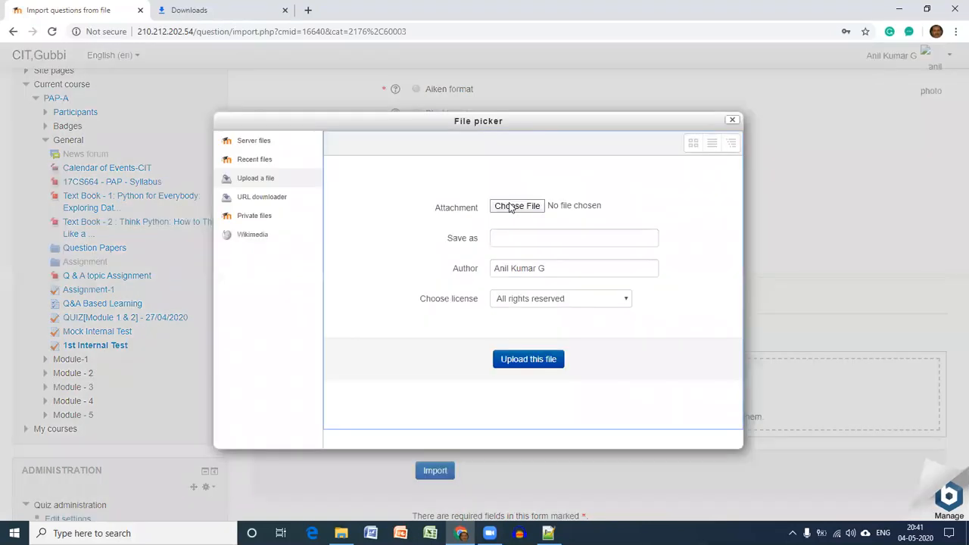
{"action": "left_click", "coordinate": [511, 207]}
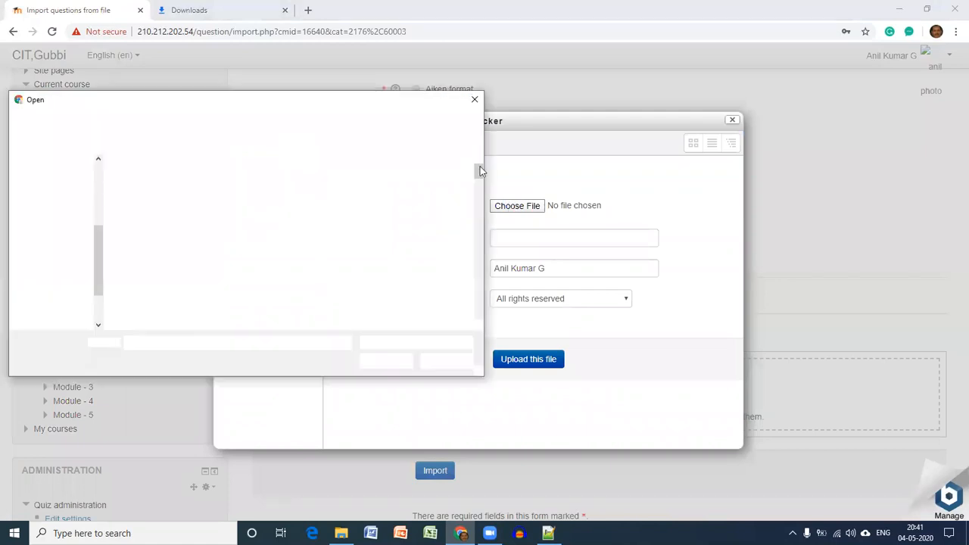
{"action": "left_click_drag", "start_coordinate": [480, 170], "coordinate": [485, 224]}
{"action": "left_click", "coordinate": [479, 261]}
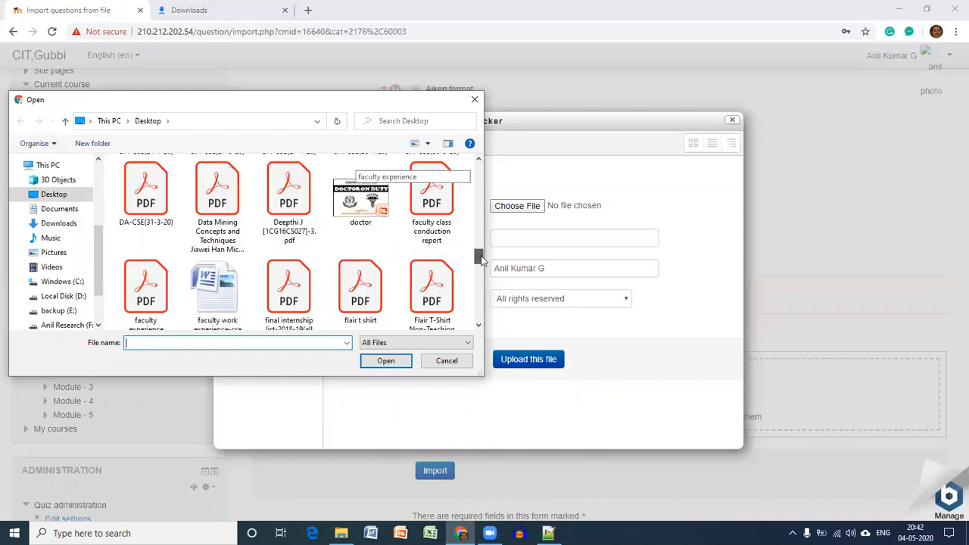
{"action": "left_click", "coordinate": [479, 276]}
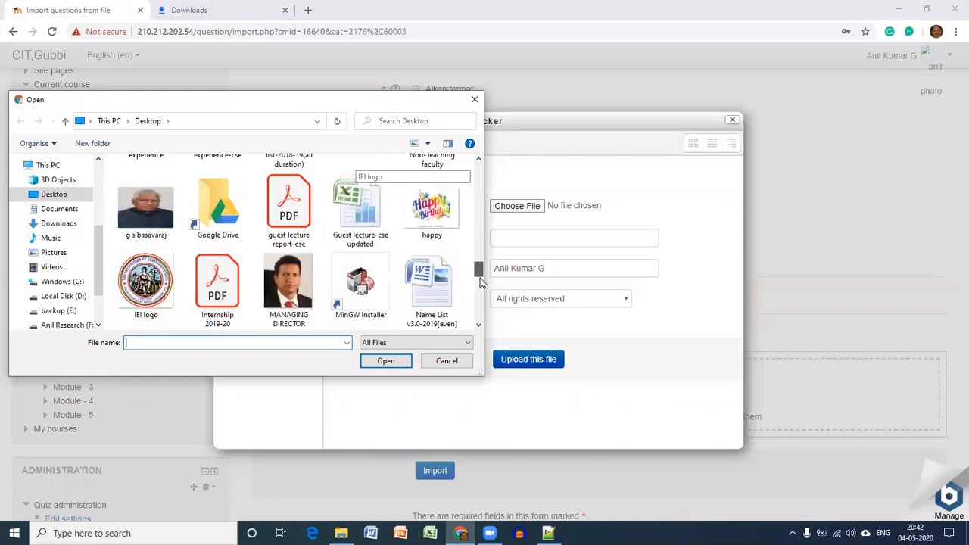
{"action": "left_click", "coordinate": [481, 286]}
{"action": "scroll", "coordinate": [160, 278], "scroll_direction": "down", "scroll_amount": 1}
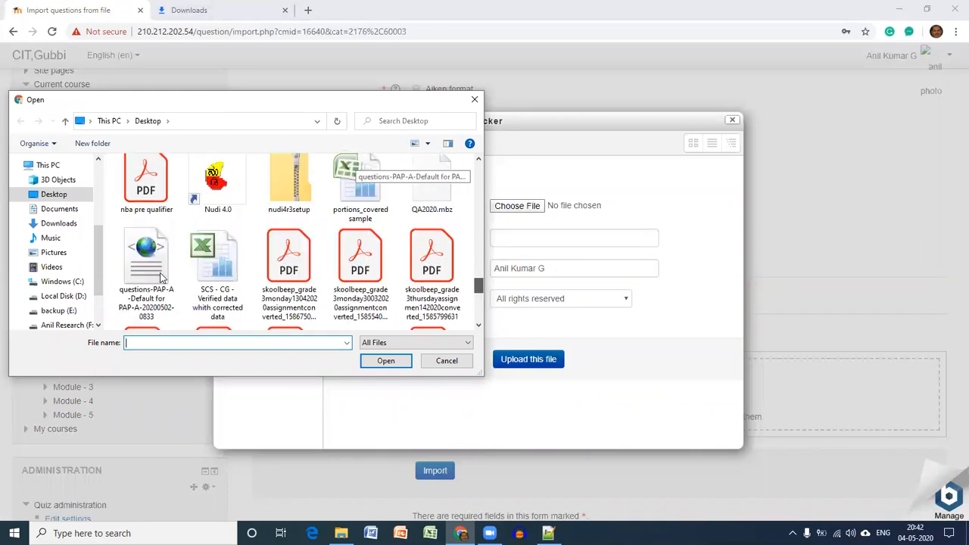
{"action": "left_click", "coordinate": [155, 279]}
{"action": "left_click", "coordinate": [385, 361]}
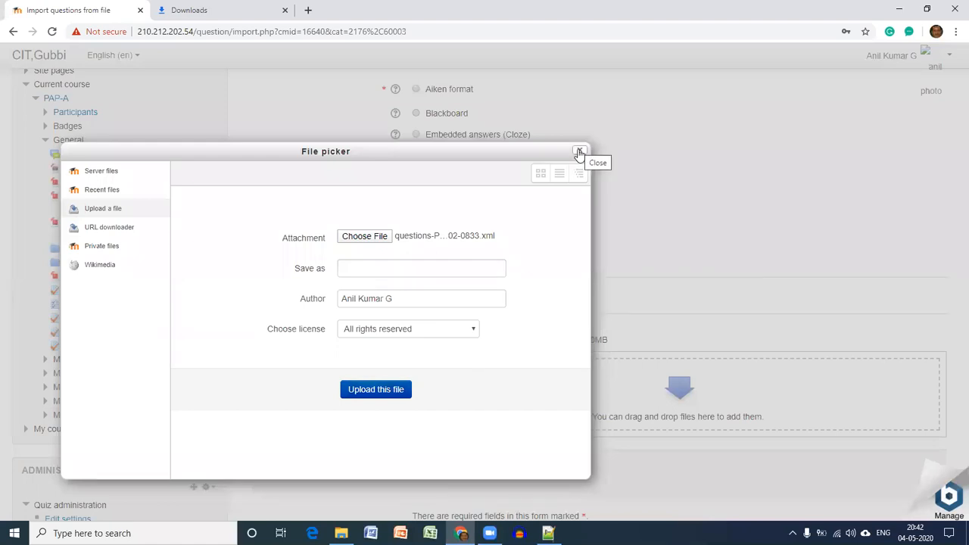
{"action": "left_click", "coordinate": [578, 154]}
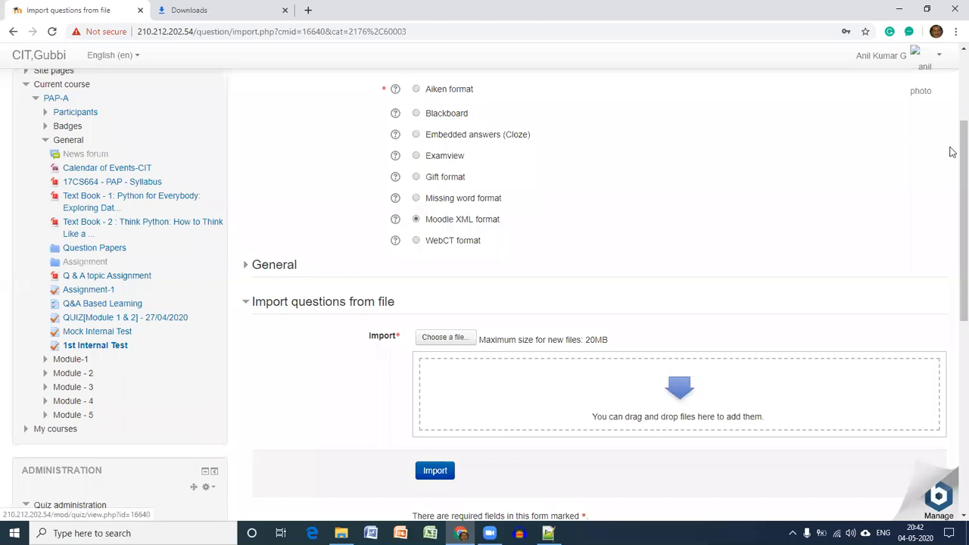
Step: Leave the import form without importing anything and return to editing the 1st Internal Test quiz
{"action": "scroll", "coordinate": [951, 281], "scroll_direction": "down", "scroll_amount": 4}
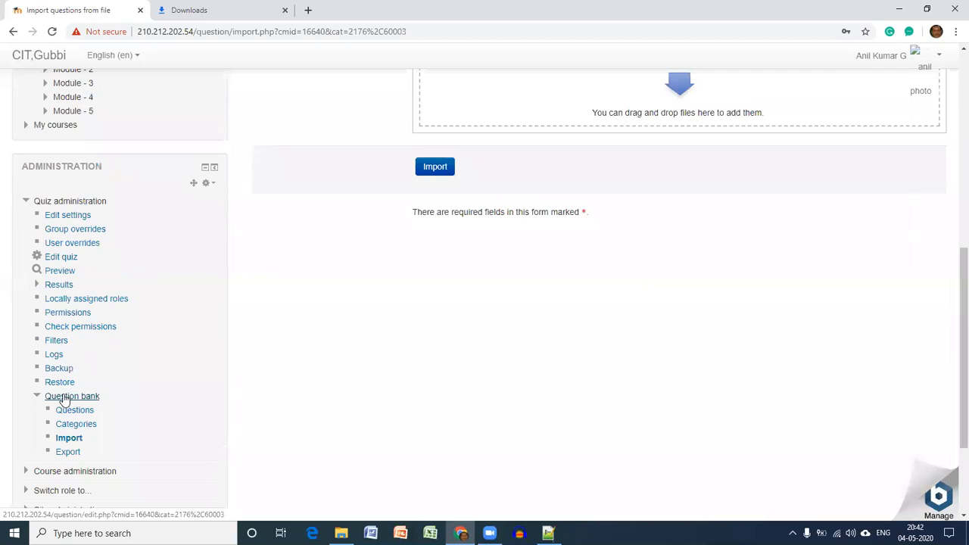
{"action": "scroll", "coordinate": [952, 276], "scroll_direction": "up", "scroll_amount": 1}
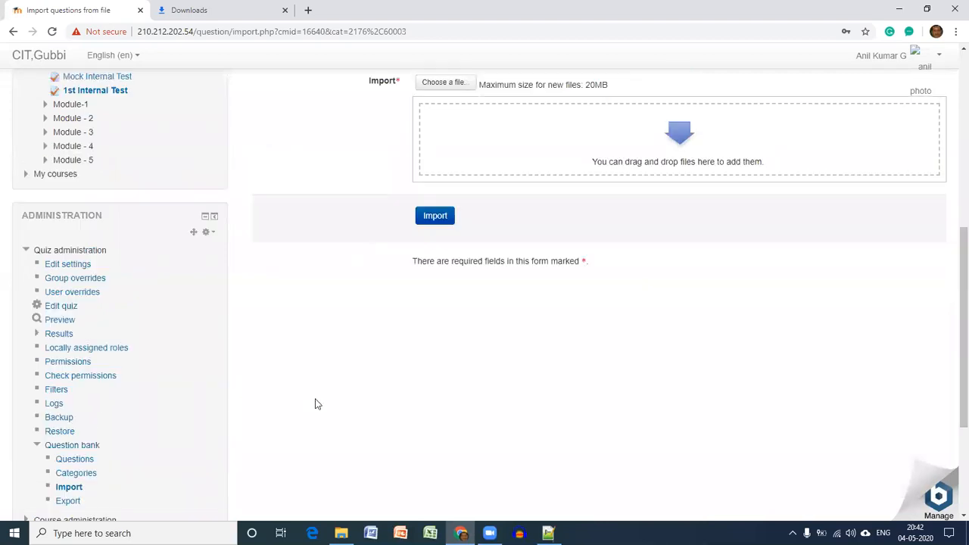
{"action": "left_click", "coordinate": [65, 310]}
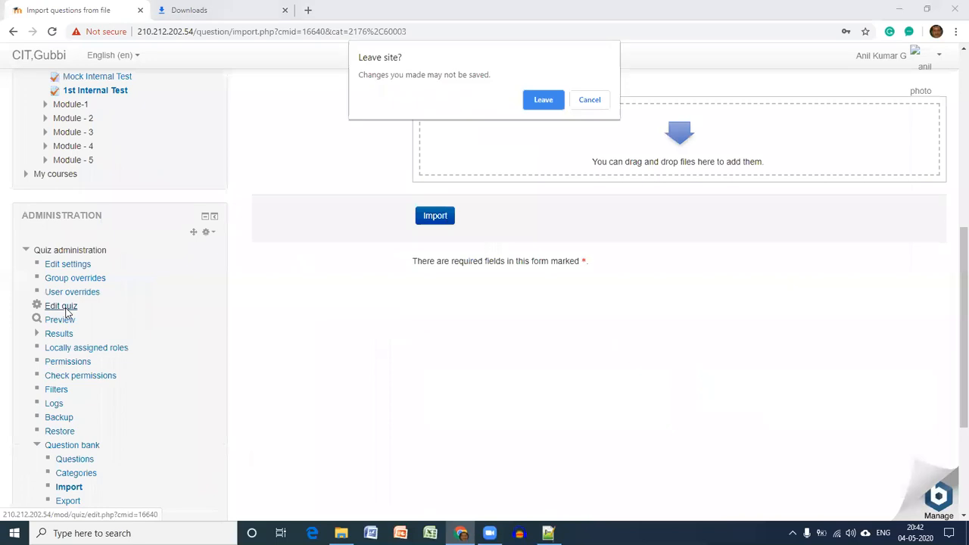
{"action": "left_click", "coordinate": [542, 101]}
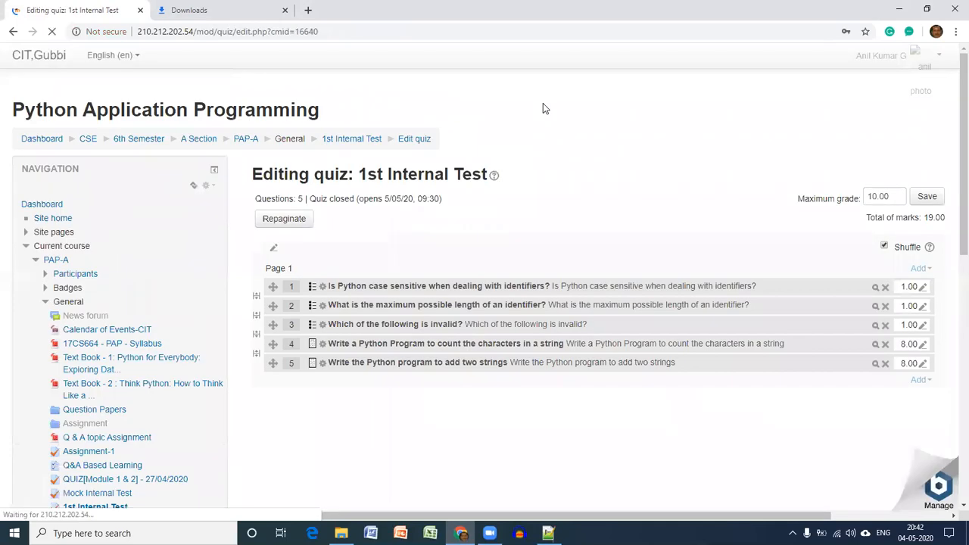
Step: Look through the question bank questions available to add at the end of the quiz, and close the list without adding any
{"action": "left_click", "coordinate": [920, 379]}
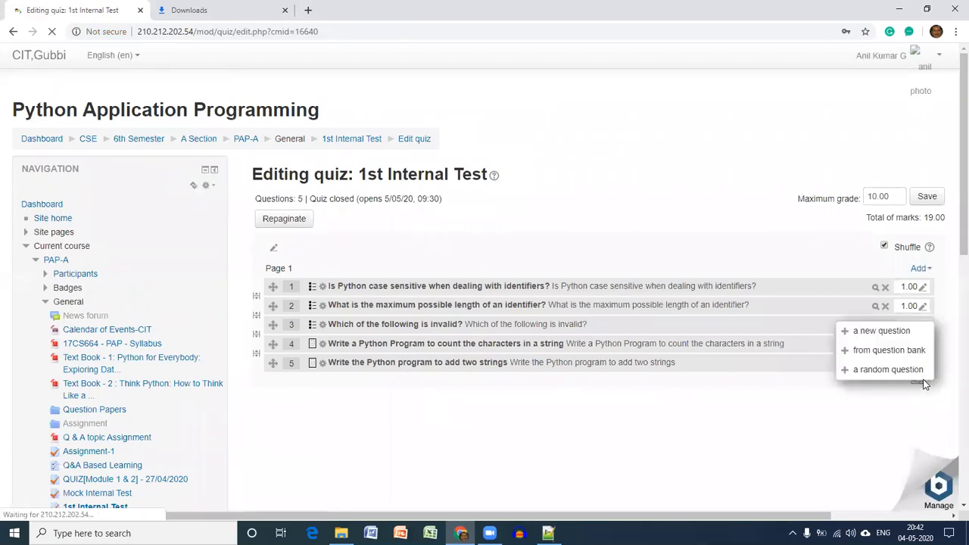
{"action": "left_click", "coordinate": [882, 354]}
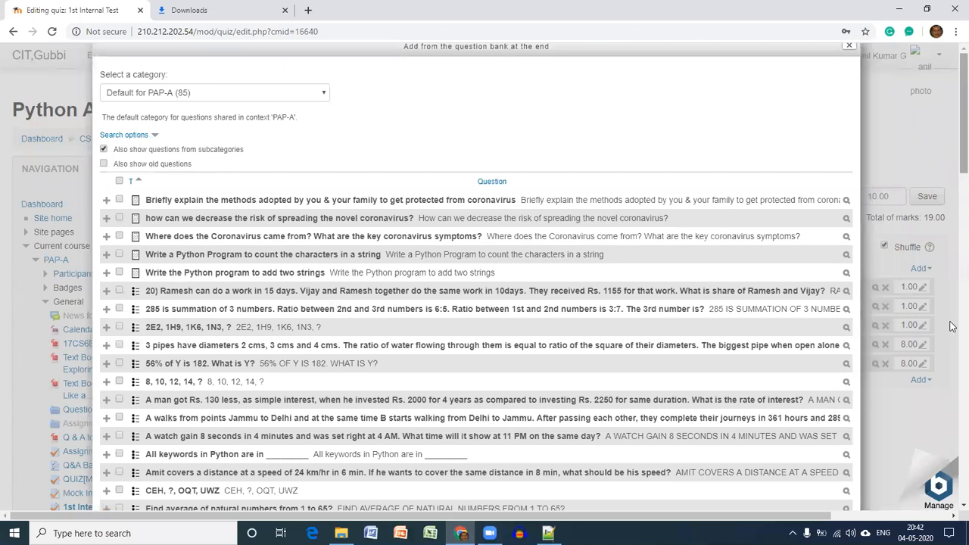
{"action": "scroll", "coordinate": [952, 433], "scroll_direction": "down", "scroll_amount": 15}
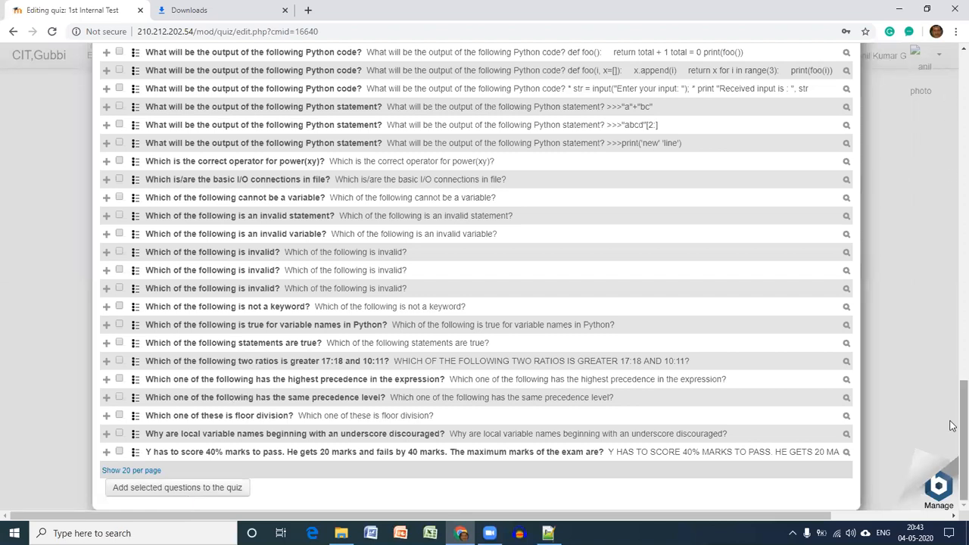
{"action": "scroll", "coordinate": [951, 340], "scroll_direction": "up", "scroll_amount": 1}
{"action": "scroll", "coordinate": [952, 227], "scroll_direction": "up", "scroll_amount": 10}
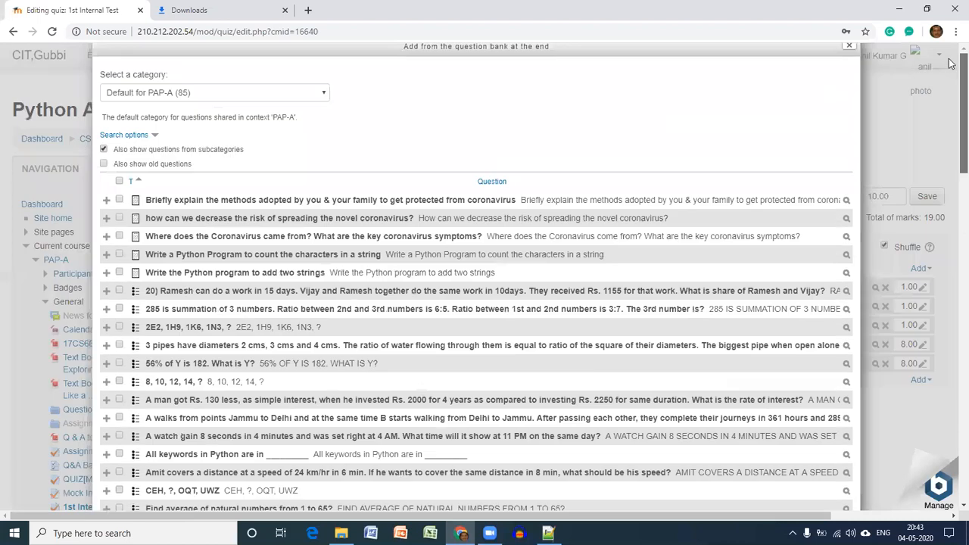
{"action": "left_click", "coordinate": [849, 48]}
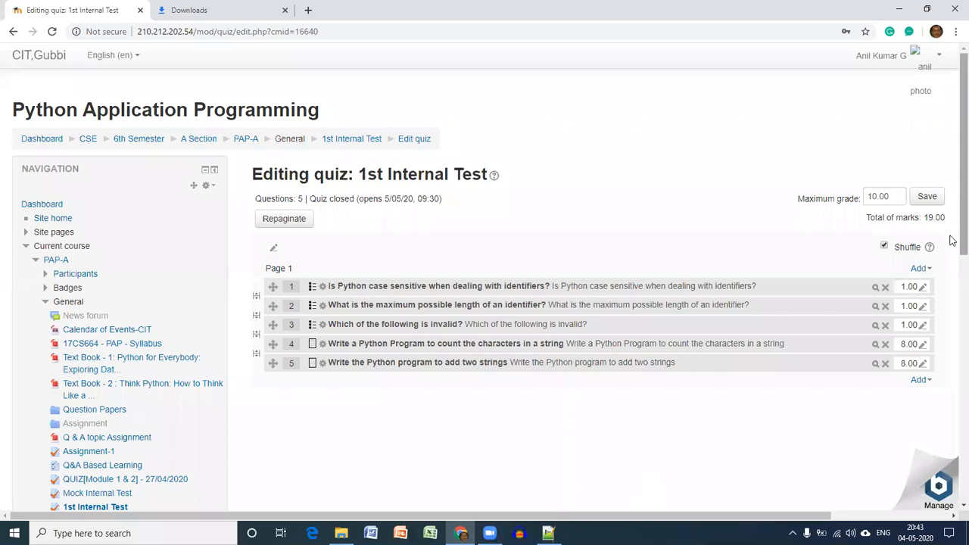
Step: Reopen the question bank from the quiz's administration options and look through its stored questions
{"action": "scroll", "coordinate": [951, 269], "scroll_direction": "down", "scroll_amount": 7}
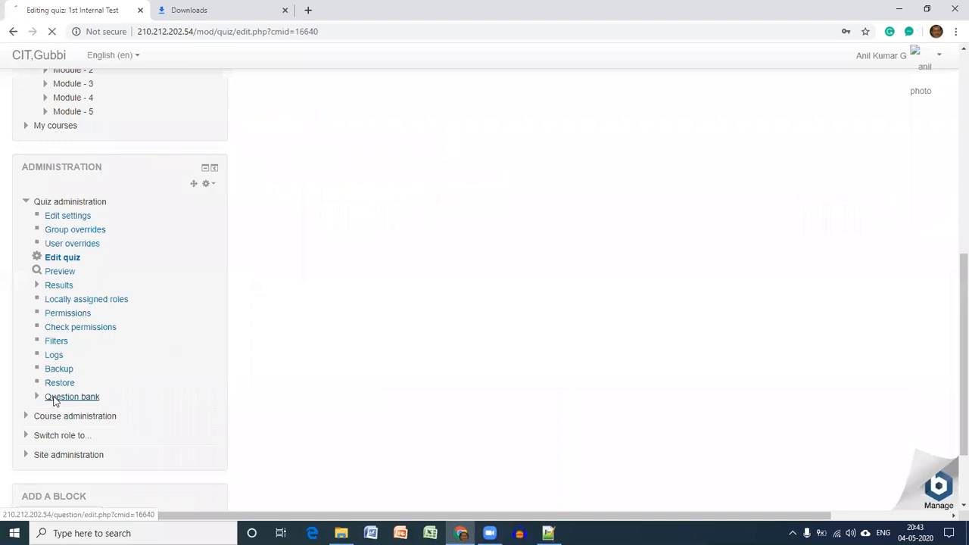
{"action": "left_click", "coordinate": [55, 399]}
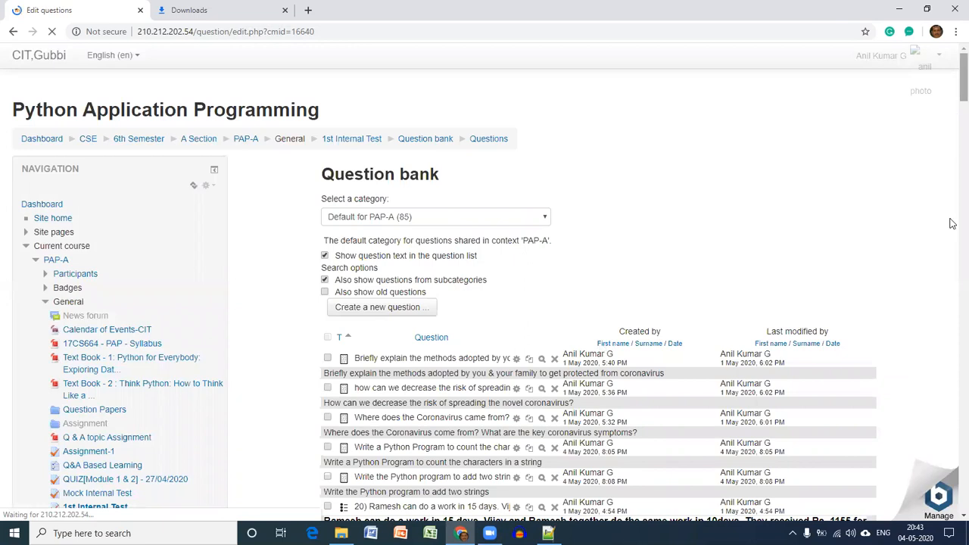
{"action": "scroll", "coordinate": [952, 275], "scroll_direction": "down", "scroll_amount": 20}
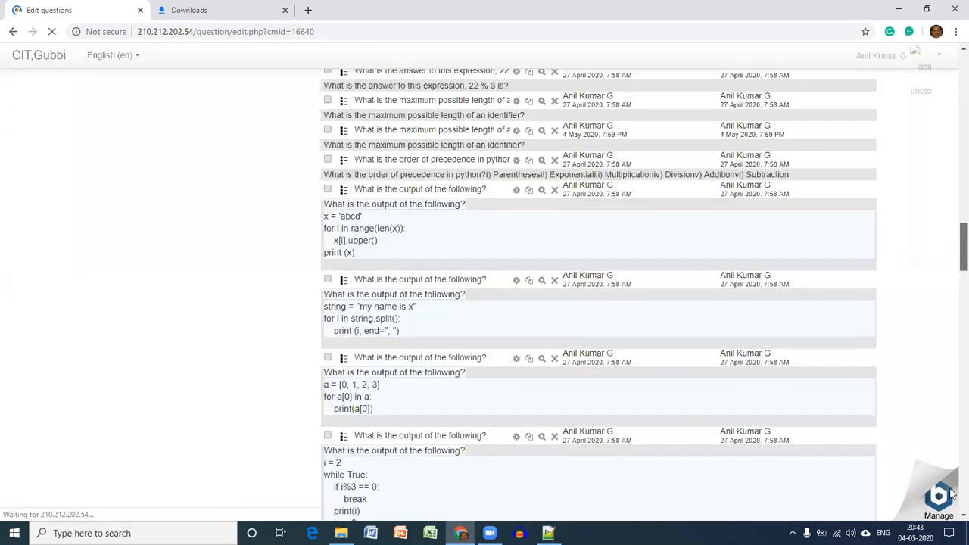
Step: Select all questions in the Default for PAP-A question bank category and look through the selected list
{"action": "scroll", "coordinate": [949, 318], "scroll_direction": "down", "scroll_amount": 10}
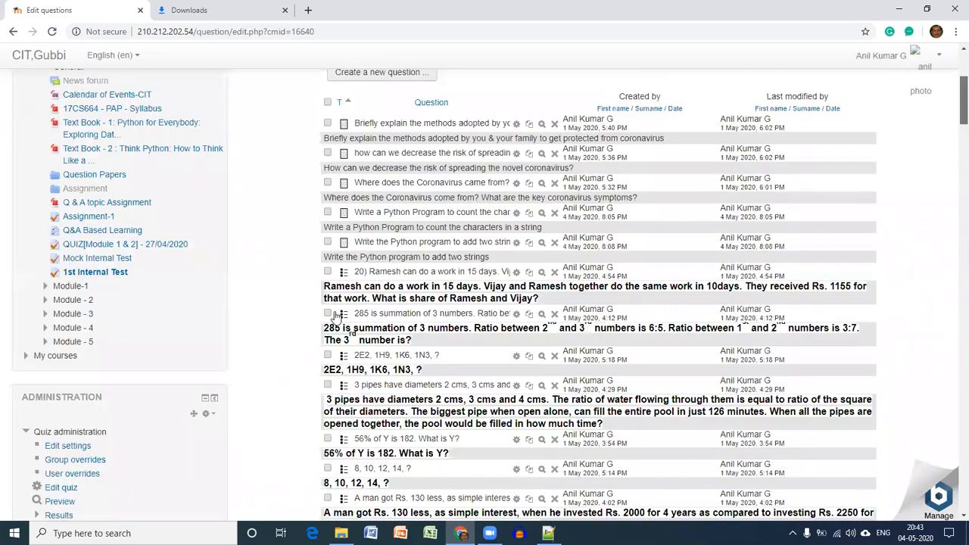
{"action": "scroll", "coordinate": [333, 314], "scroll_direction": "up", "scroll_amount": 3}
{"action": "left_click", "coordinate": [327, 337]}
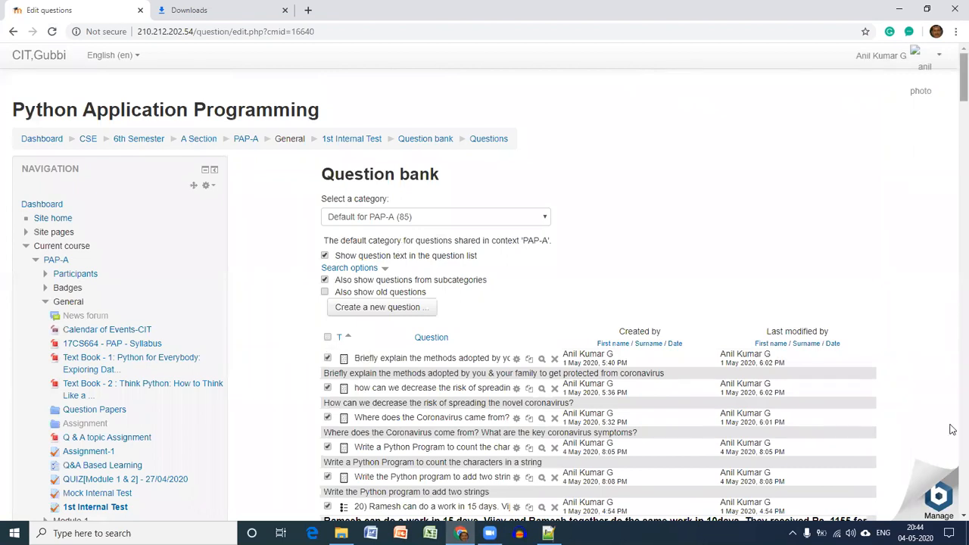
{"action": "scroll", "coordinate": [951, 429], "scroll_direction": "down", "scroll_amount": 20}
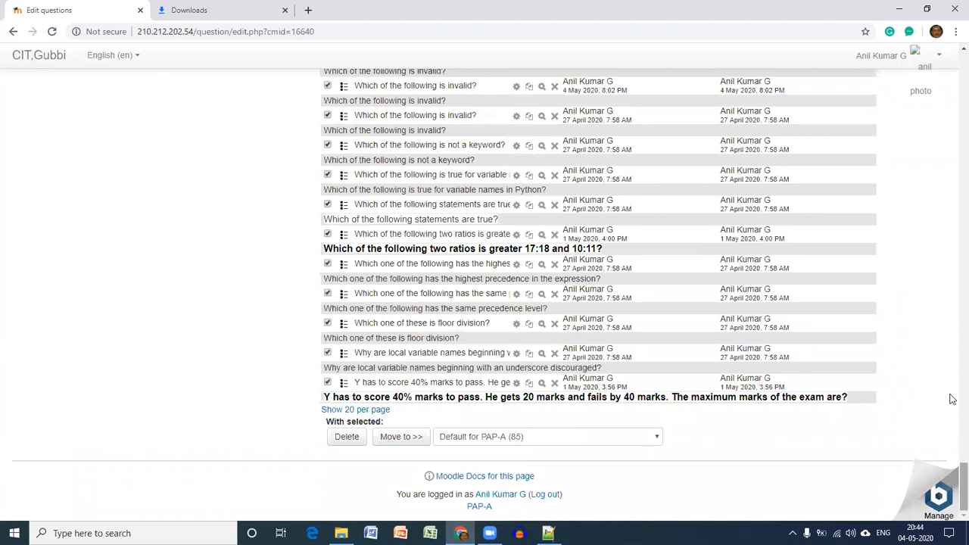
{"action": "scroll", "coordinate": [952, 279], "scroll_direction": "up", "scroll_amount": 10}
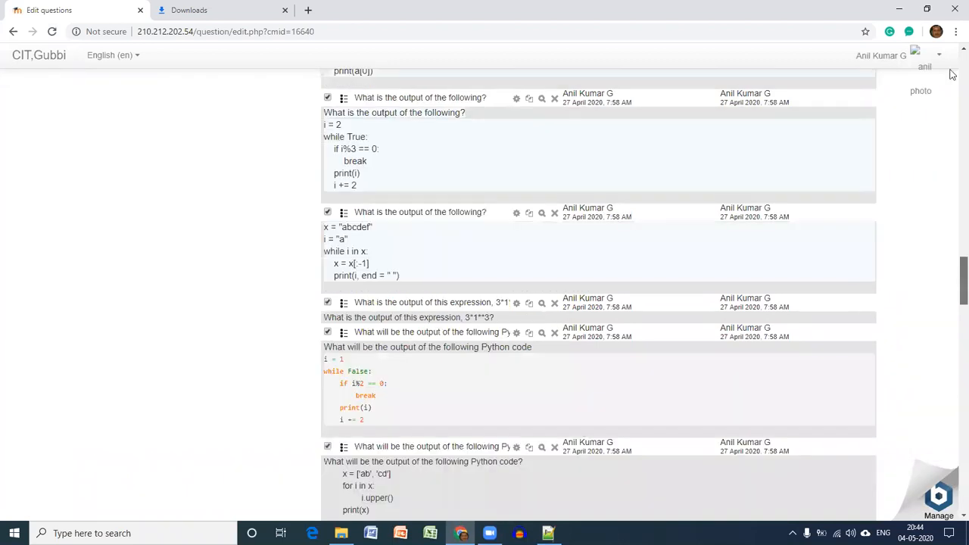
{"action": "scroll", "coordinate": [952, 140], "scroll_direction": "up", "scroll_amount": 15}
Step: Open the question bank's export form, choose Moodle XML format, and check the export categories, keeping Default for PAP-A
{"action": "scroll", "coordinate": [240, 156], "scroll_direction": "down", "scroll_amount": 8}
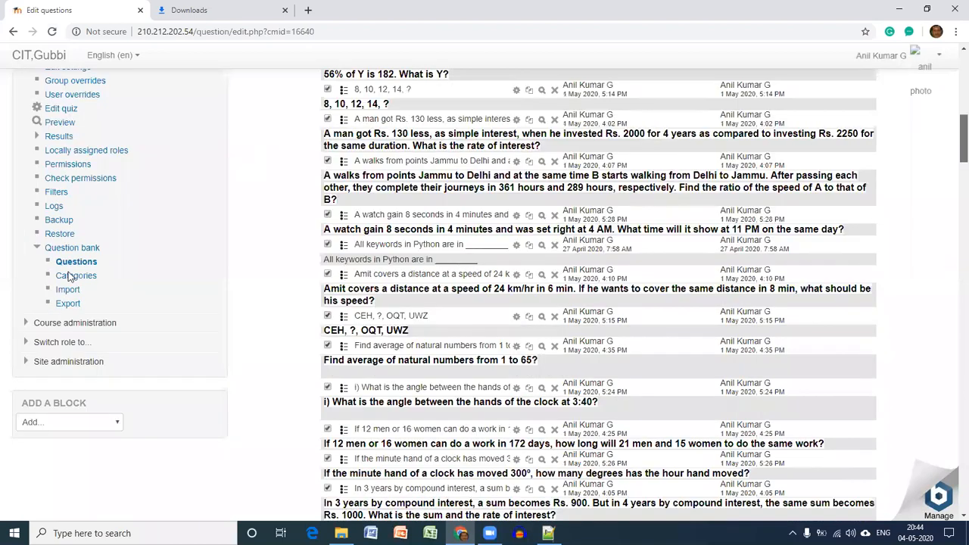
{"action": "scroll", "coordinate": [69, 277], "scroll_direction": "down", "scroll_amount": 1}
{"action": "left_click", "coordinate": [67, 274]}
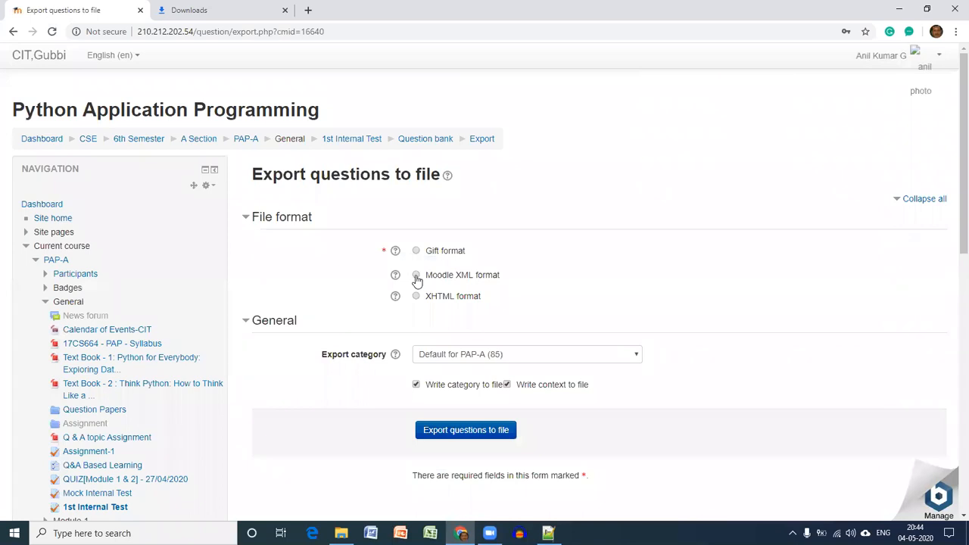
{"action": "left_click", "coordinate": [416, 275]}
{"action": "left_click", "coordinate": [524, 358]}
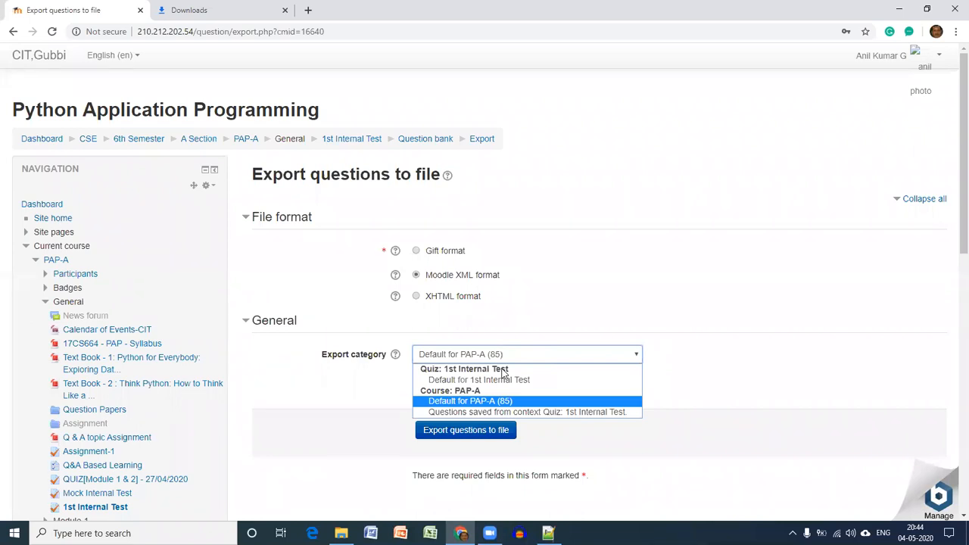
{"action": "left_click", "coordinate": [671, 401]}
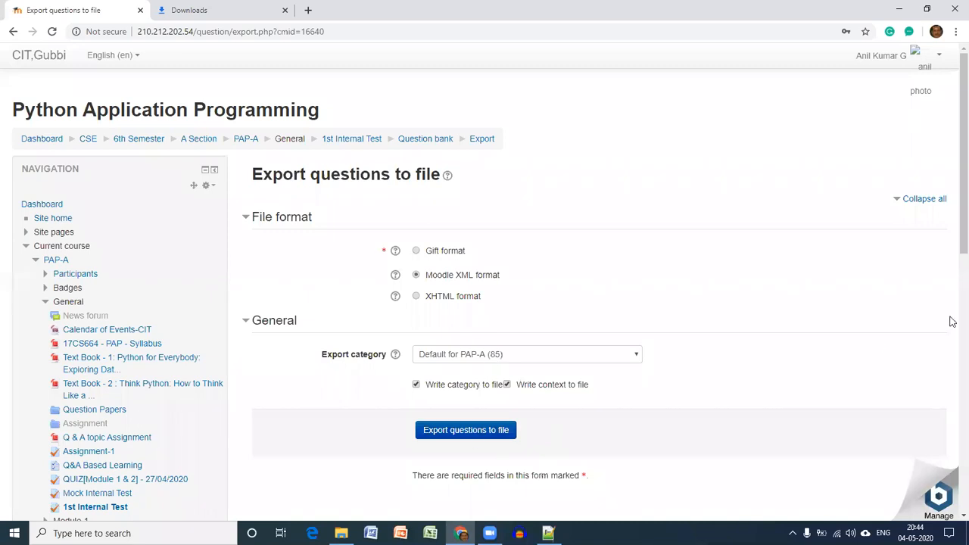
{"action": "scroll", "coordinate": [952, 280], "scroll_direction": "down", "scroll_amount": 2}
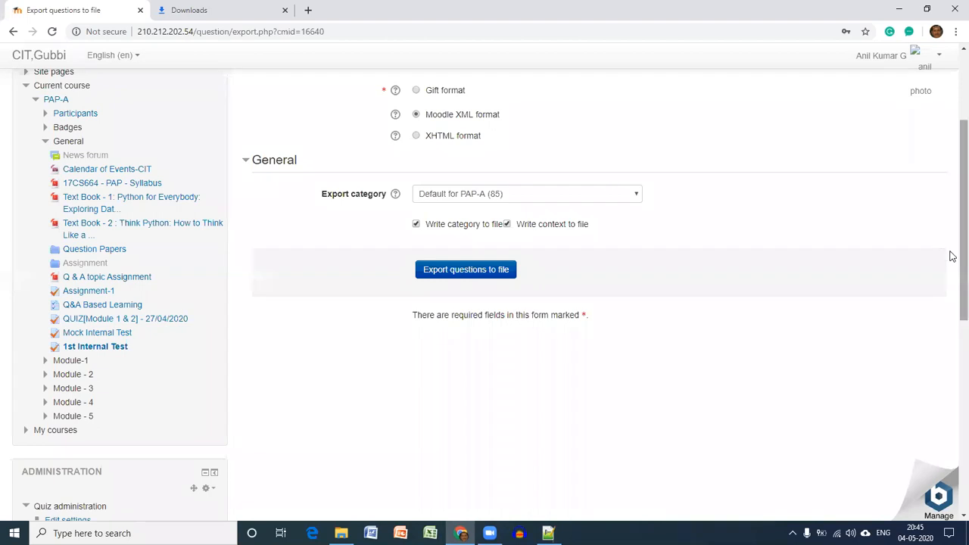
{"action": "left_click_drag", "start_coordinate": [950, 194], "coordinate": [950, 134]}
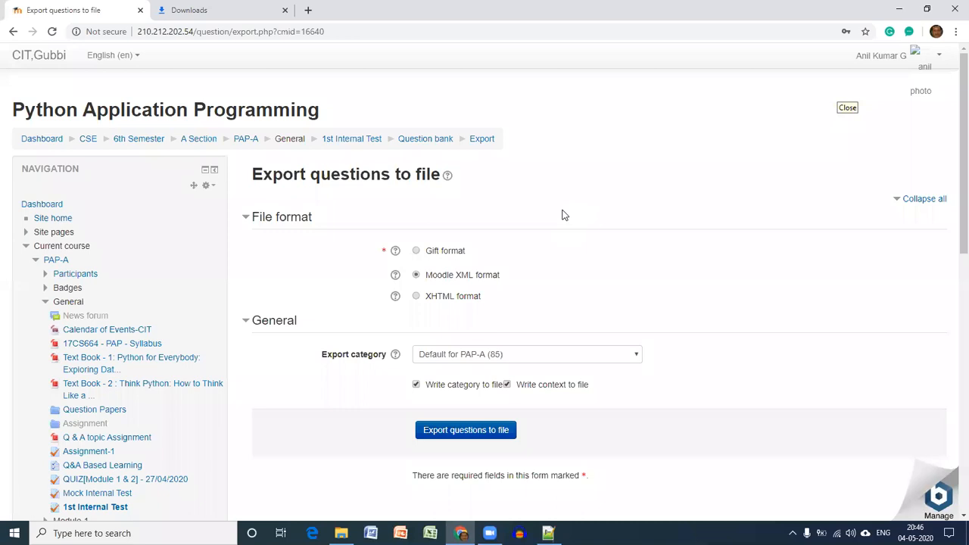
{"action": "left_click", "coordinate": [838, 92]}
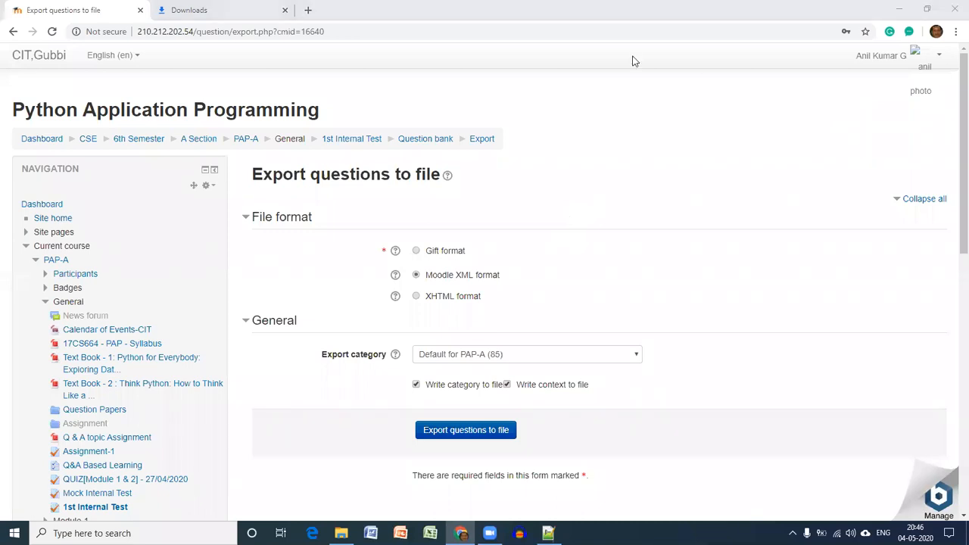